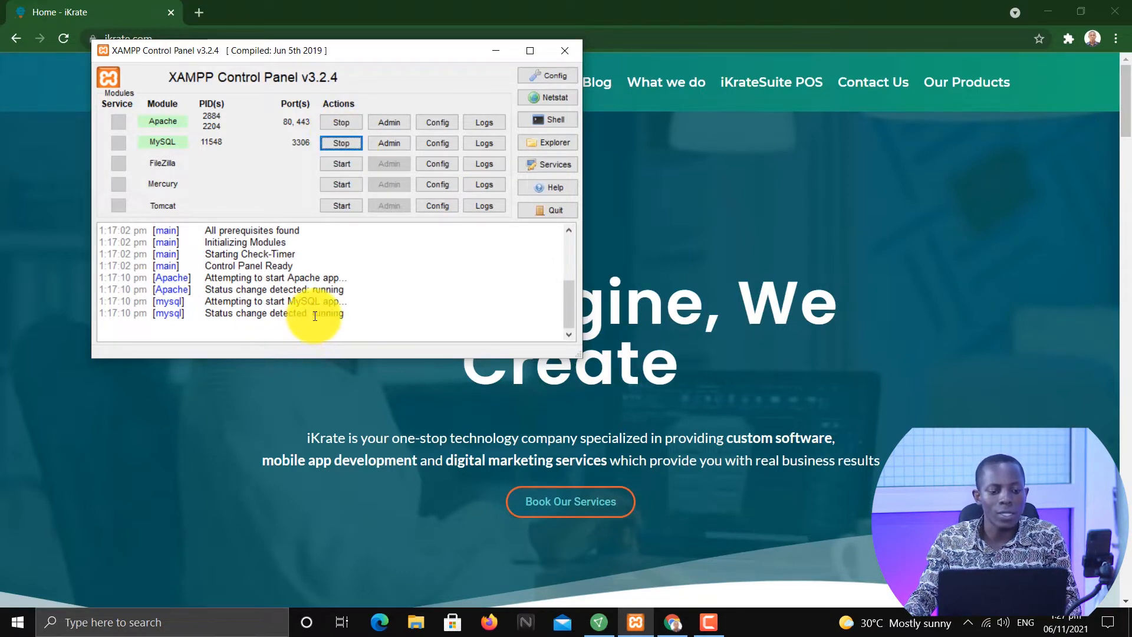
# Check the Apache and MySQL status entries in the XAMPP log.
pyautogui.moveTo(315, 316); pyautogui.dragTo(347, 315)
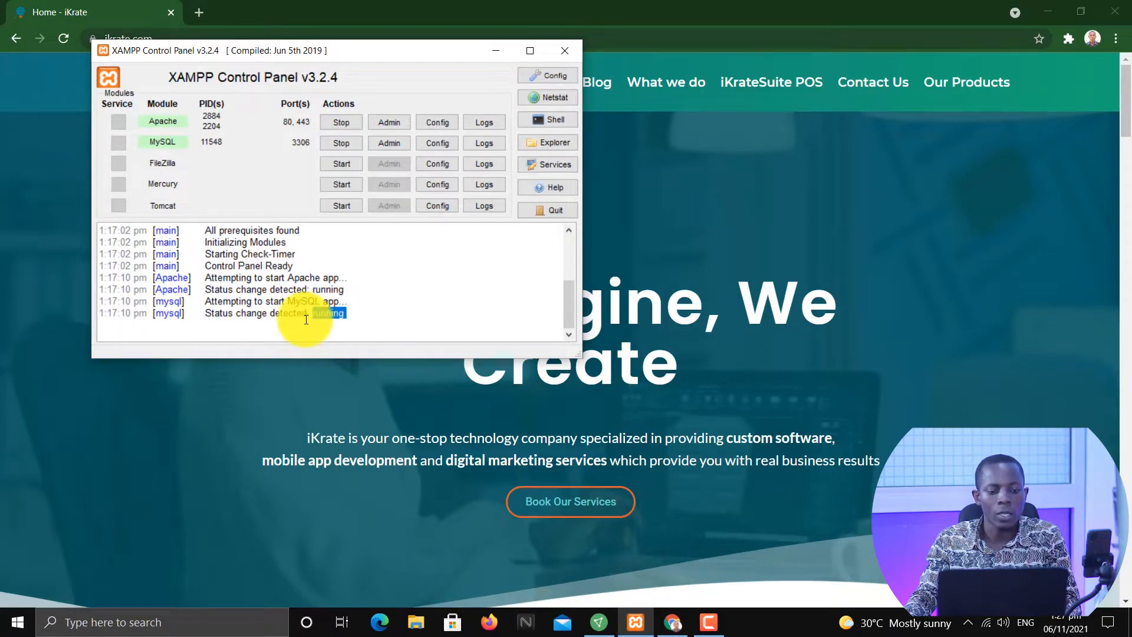
pyautogui.moveTo(206, 284); pyautogui.dragTo(315, 300)
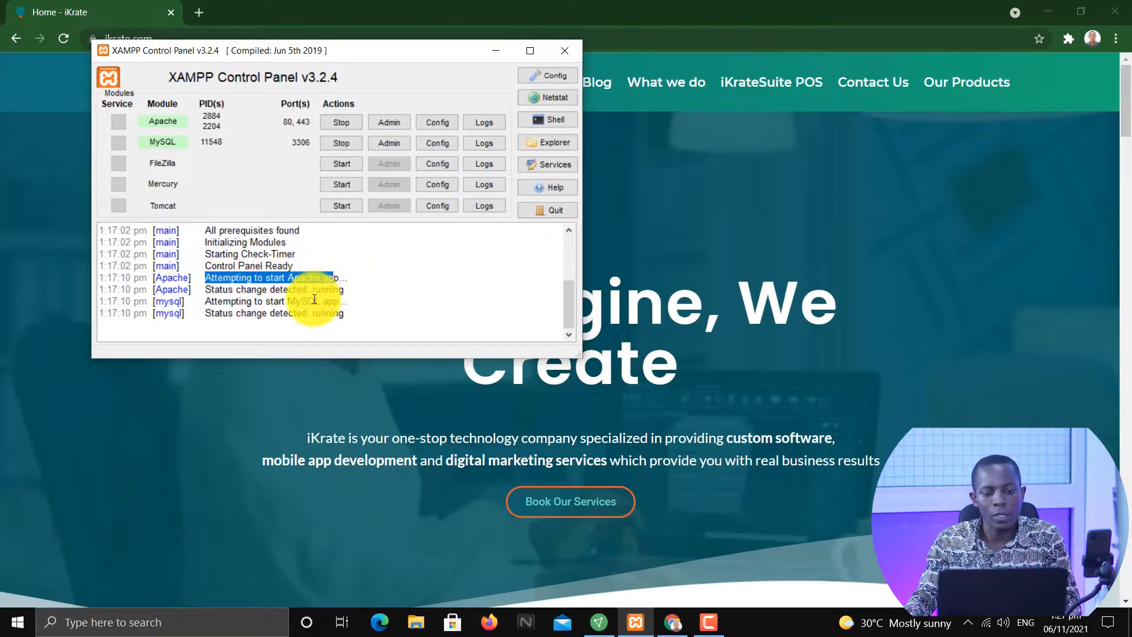
pyautogui.doubleClick(312, 291)
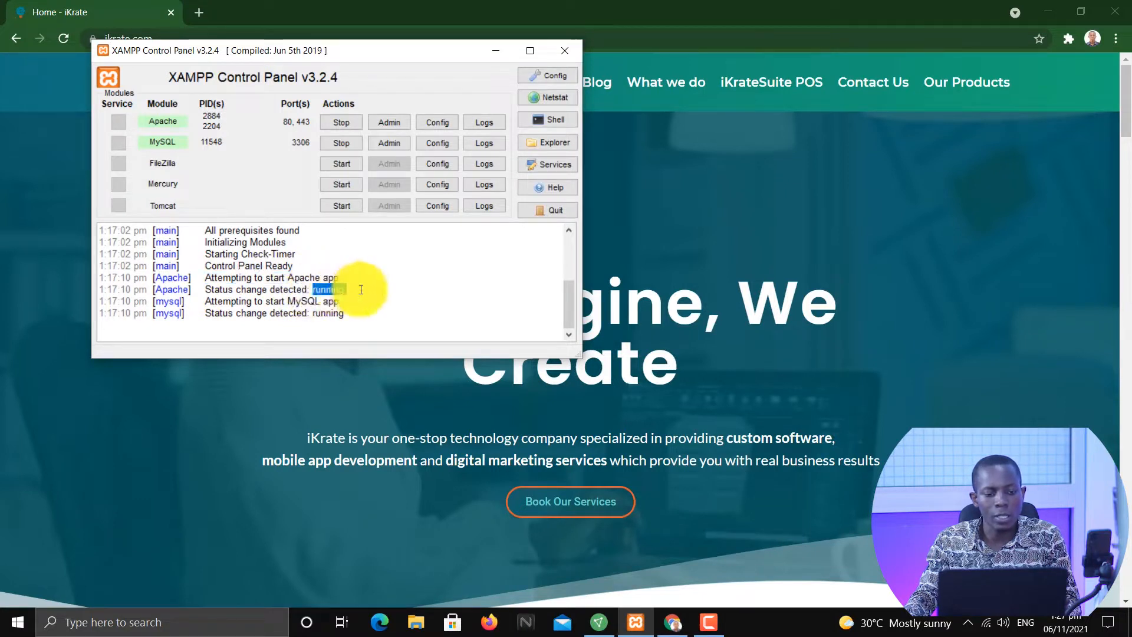
pyautogui.doubleClick(313, 314)
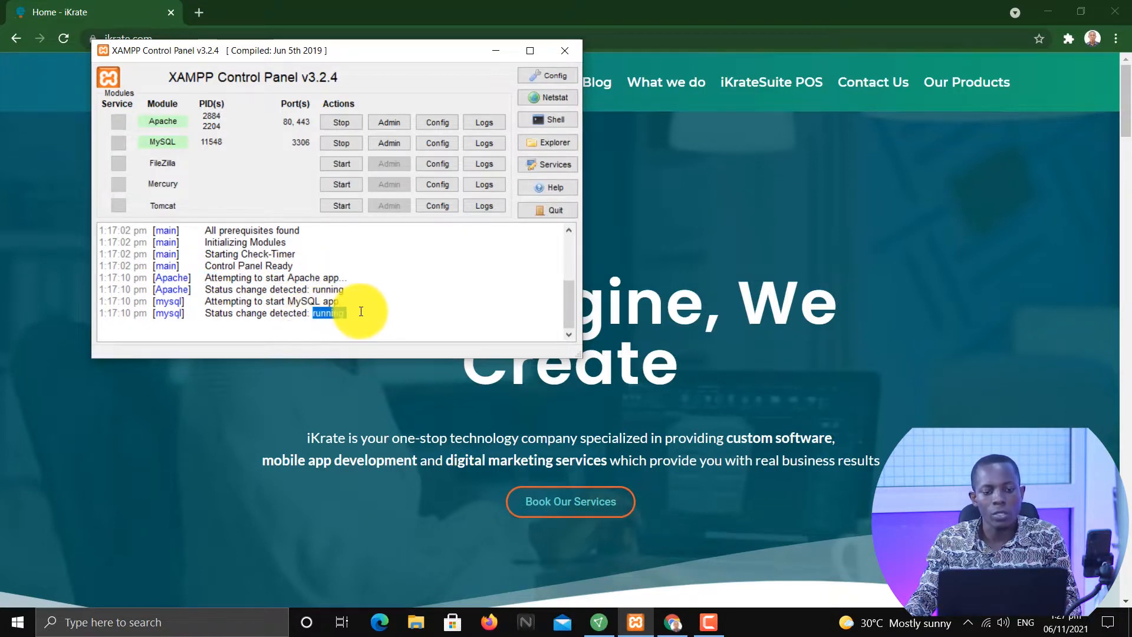
# Switch to Chrome and open the local site localhost/wdb.com in a new browser tab.
pyautogui.click(675, 188)
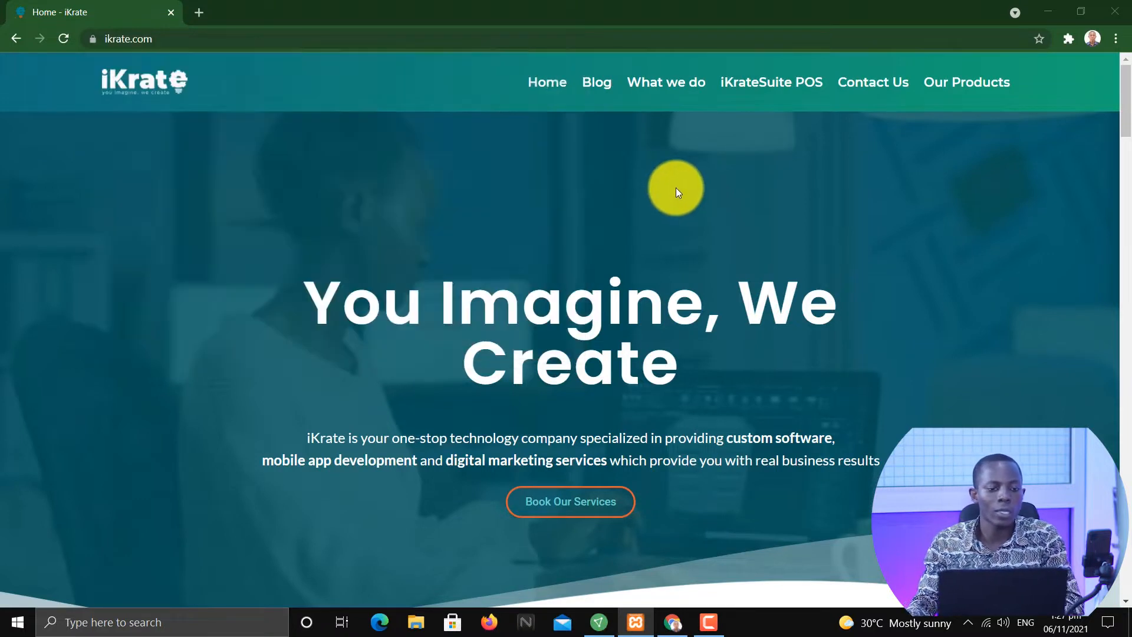
pyautogui.click(199, 13)
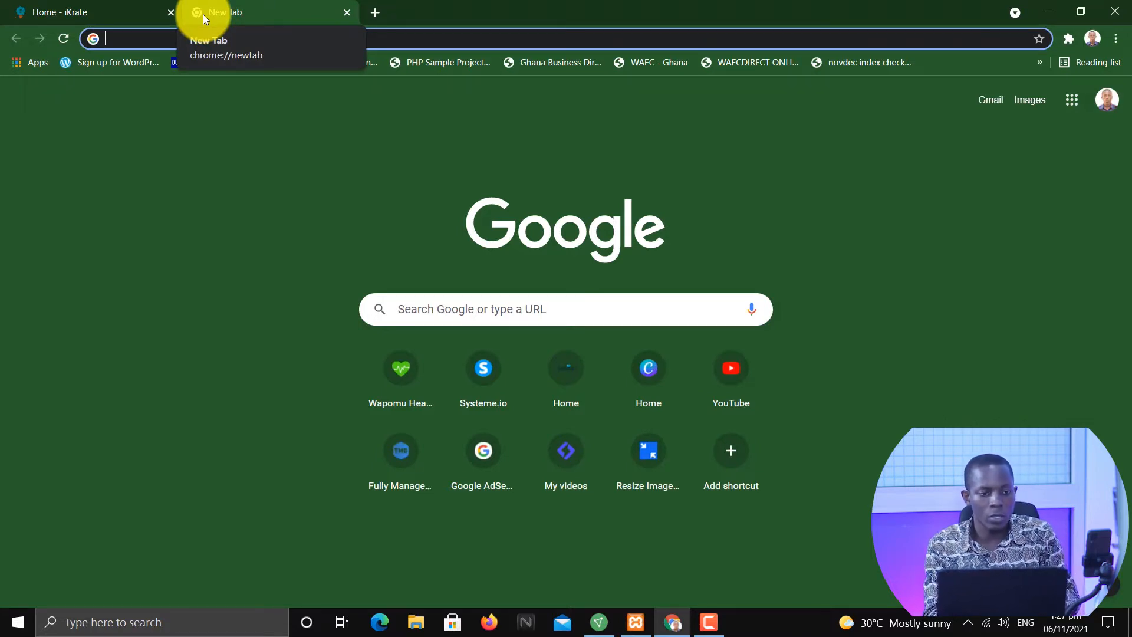
pyautogui.write('lo')
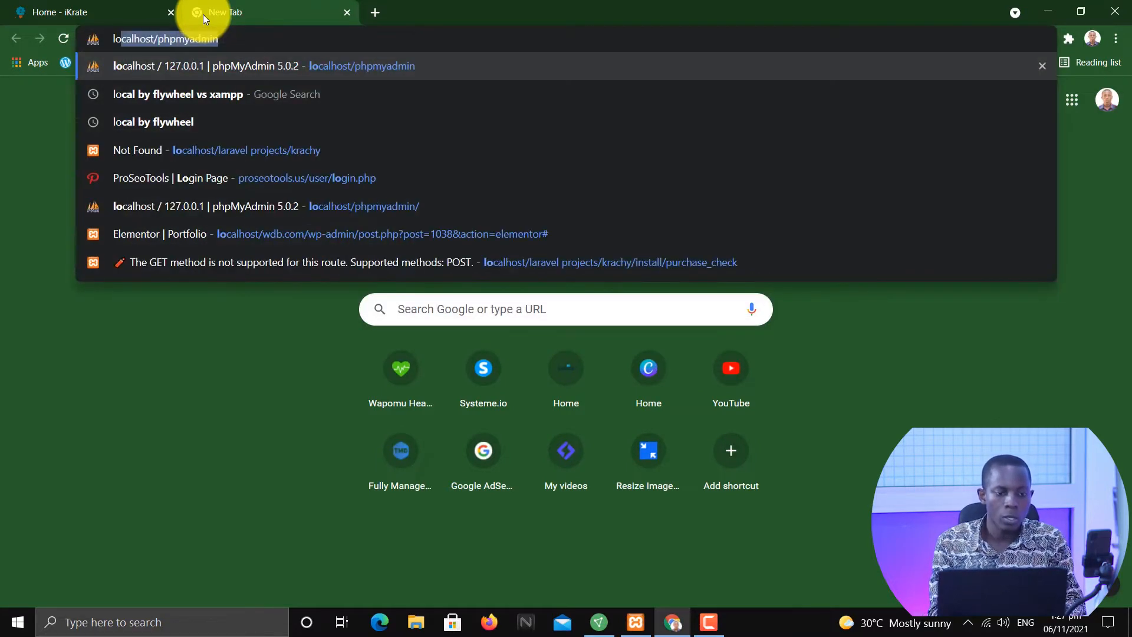
pyautogui.write('al')
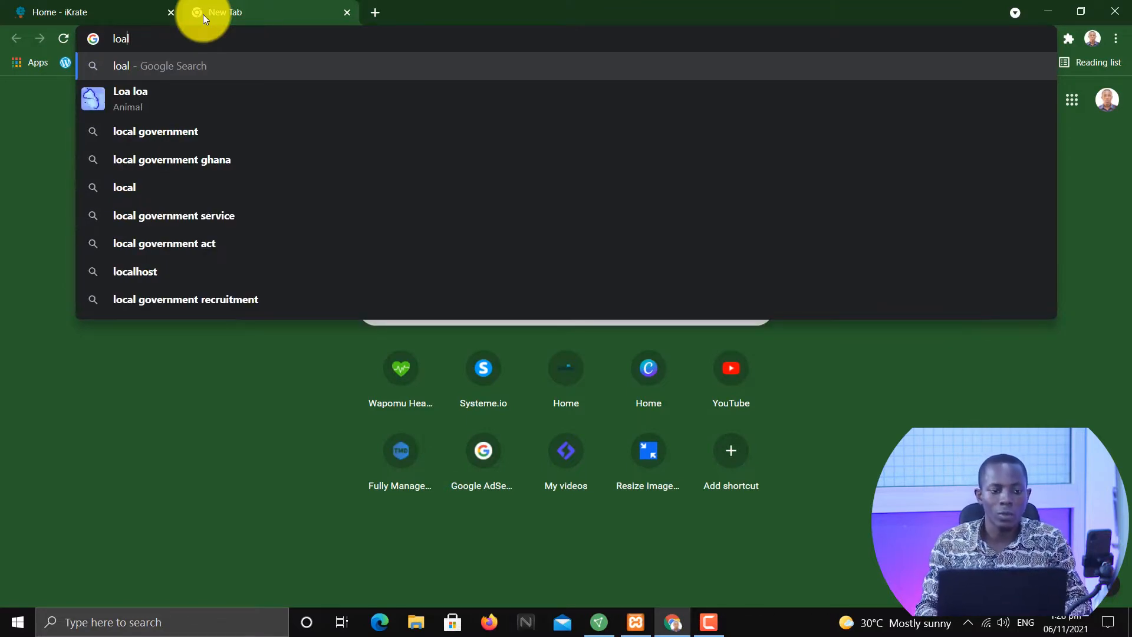
pyautogui.write('c')
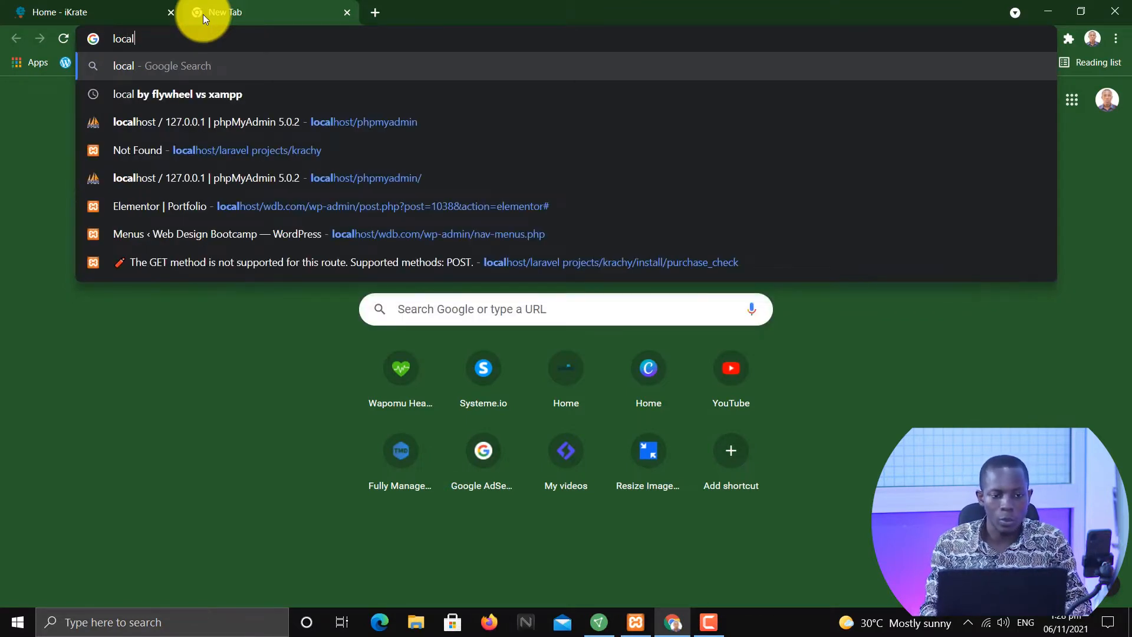
pyautogui.write('host')
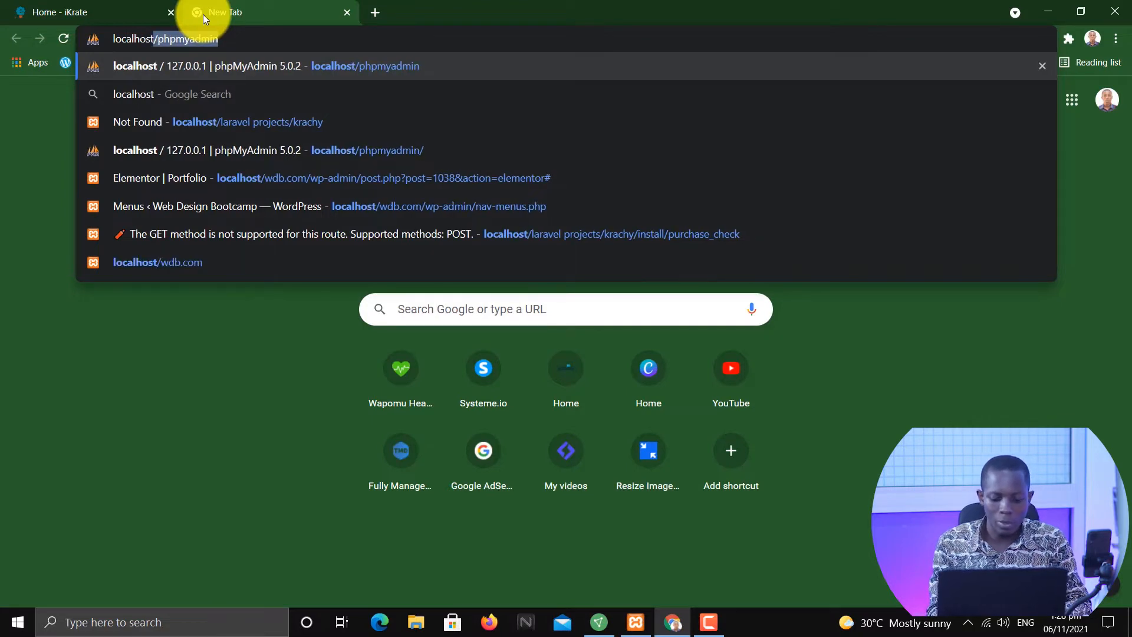
pyautogui.write('/')
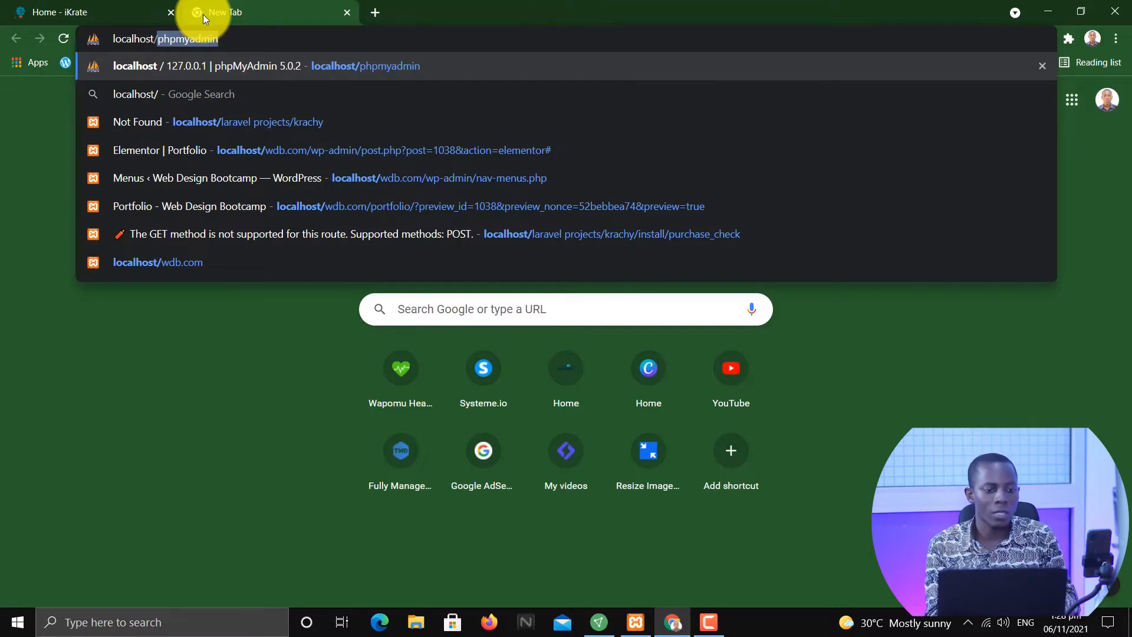
pyautogui.write('ws')
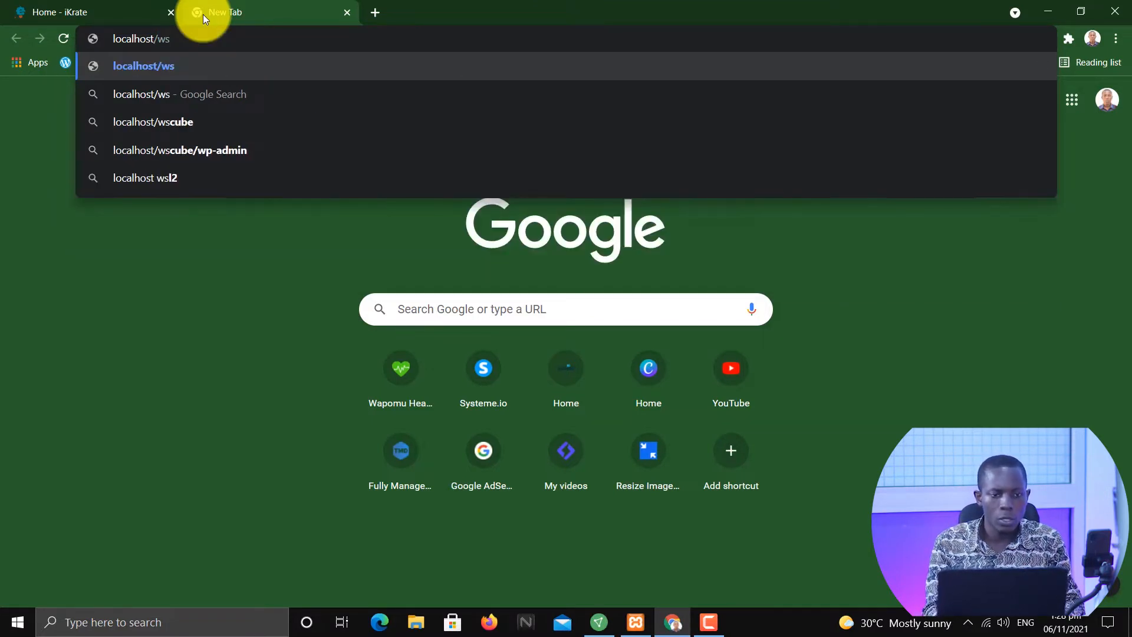
pyautogui.press('BackSpace')
pyautogui.write('d')
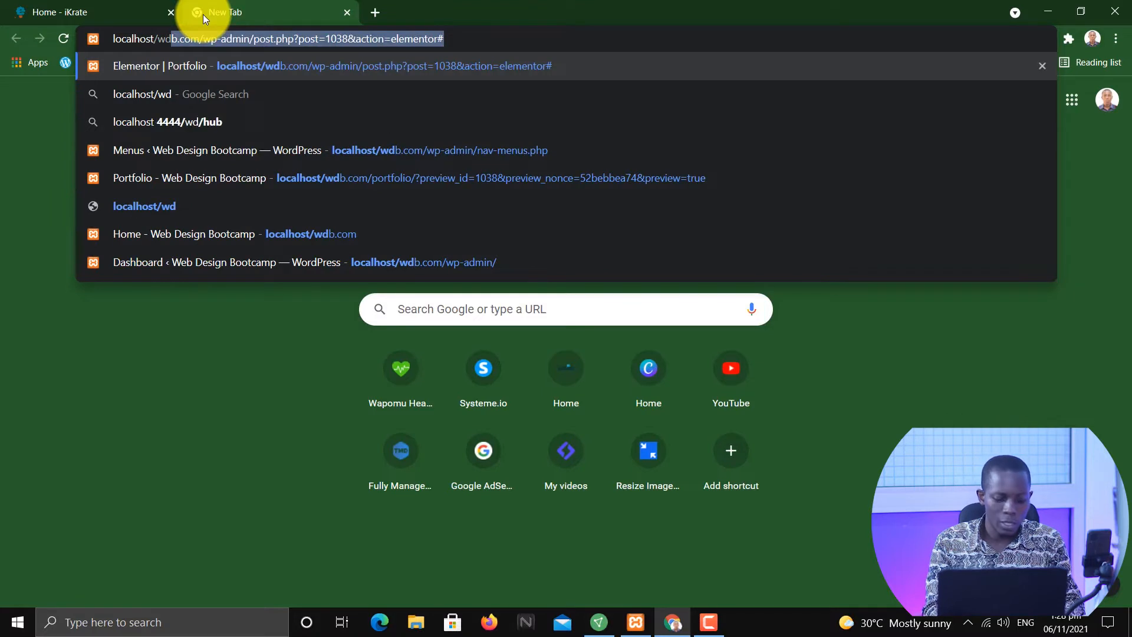
pyautogui.write('b.com')
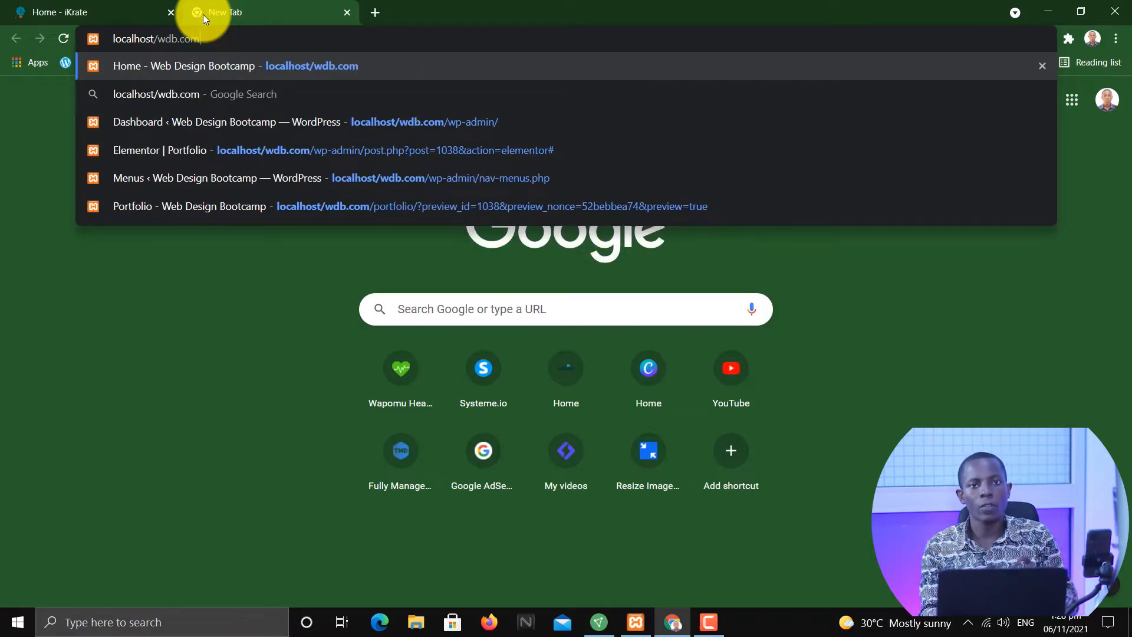
pyautogui.press('Return')
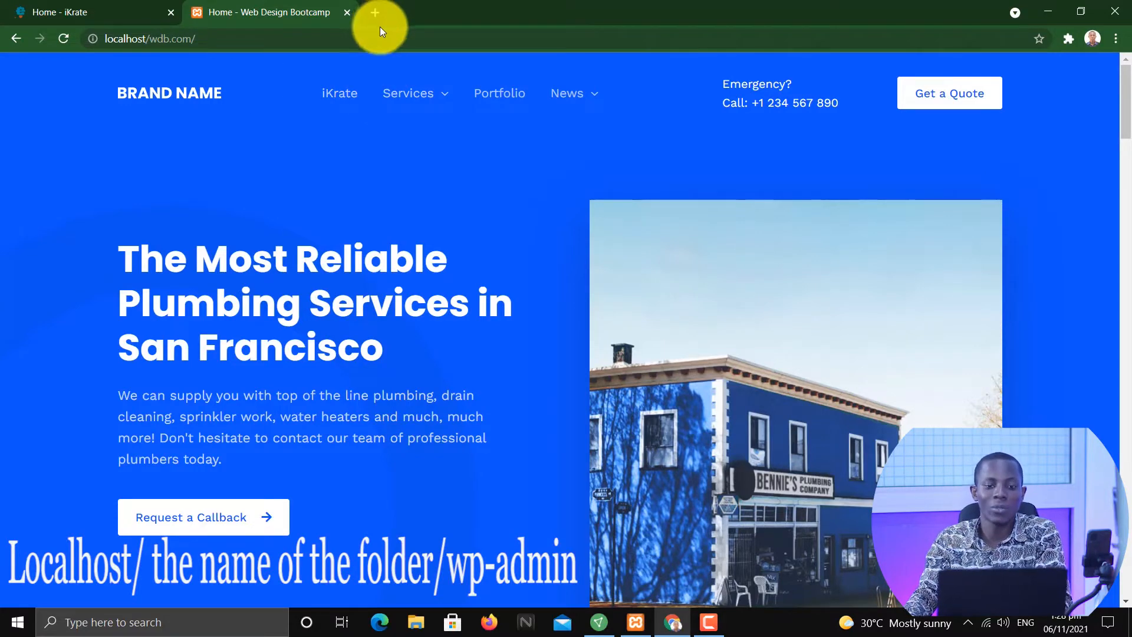
# Go to the site's WordPress admin address, localhost/wdb.com/wp-admin/.
pyautogui.scroll(-5, 348, 171)
pyautogui.scroll(5, 357, 174)
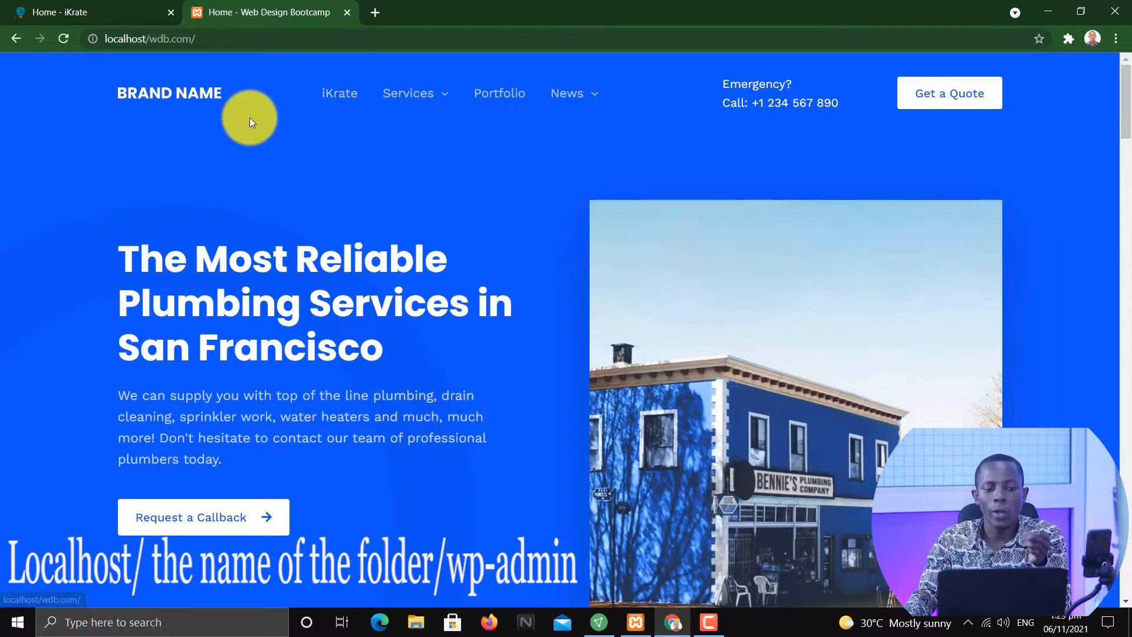
pyautogui.scroll(-1, 242, 112)
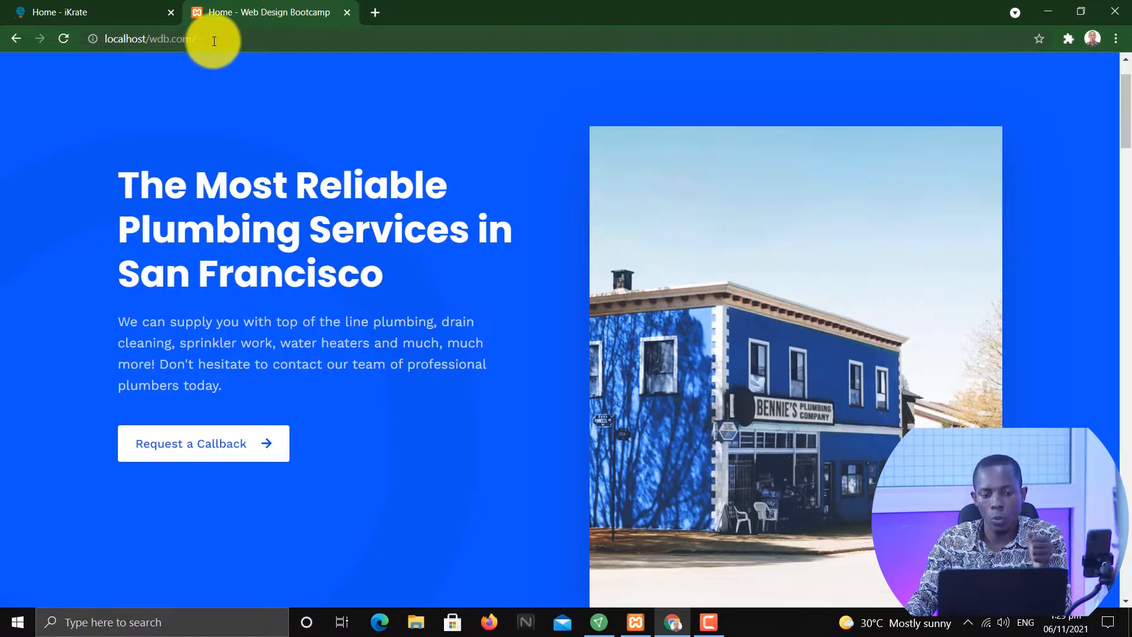
pyautogui.scroll(1, 389, 218)
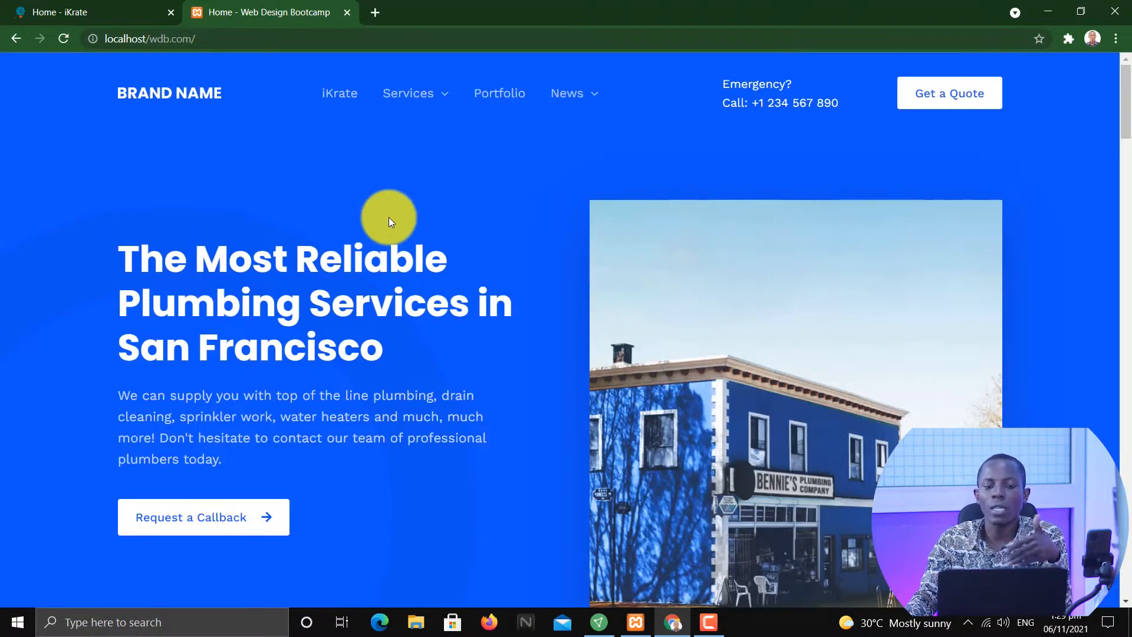
pyautogui.click(239, 41)
pyautogui.click(243, 43)
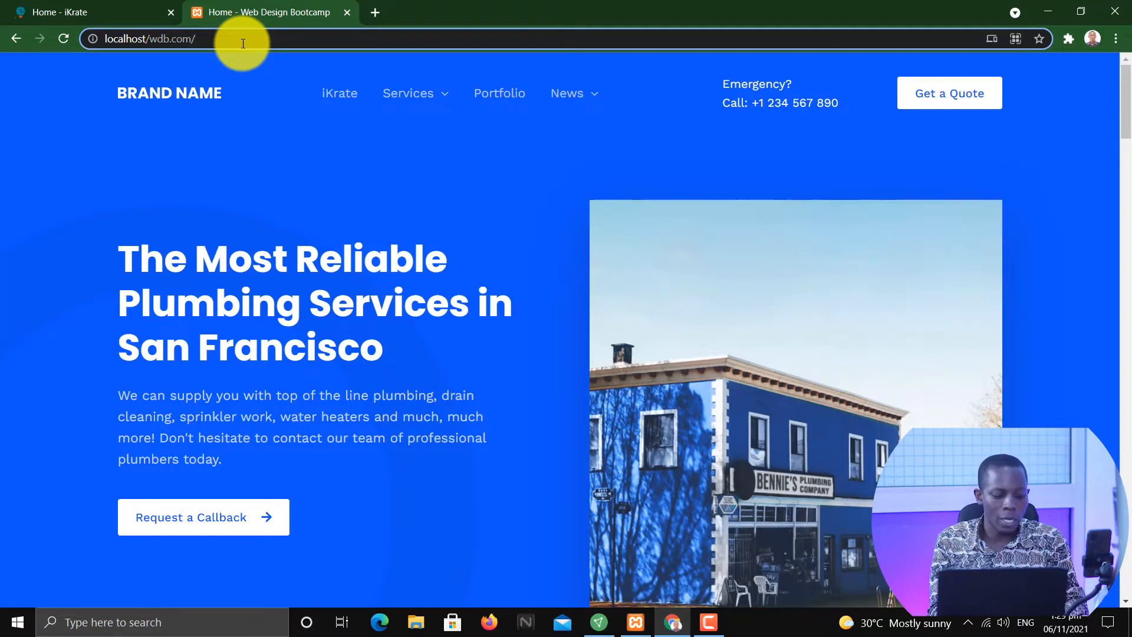
pyautogui.write('wp-ad')
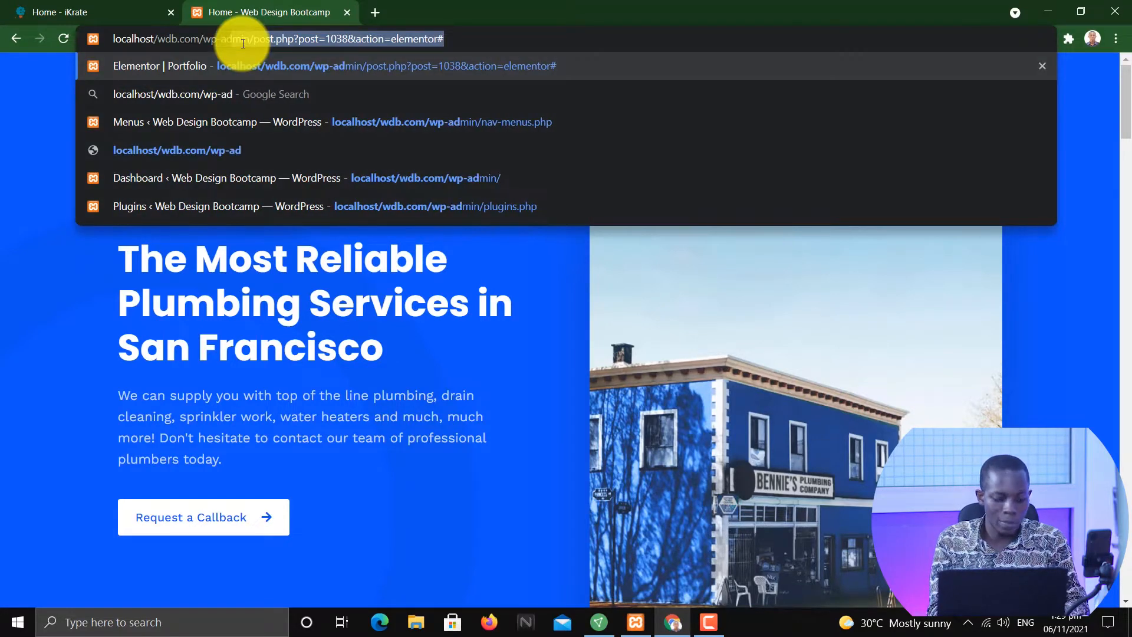
pyautogui.write('min')
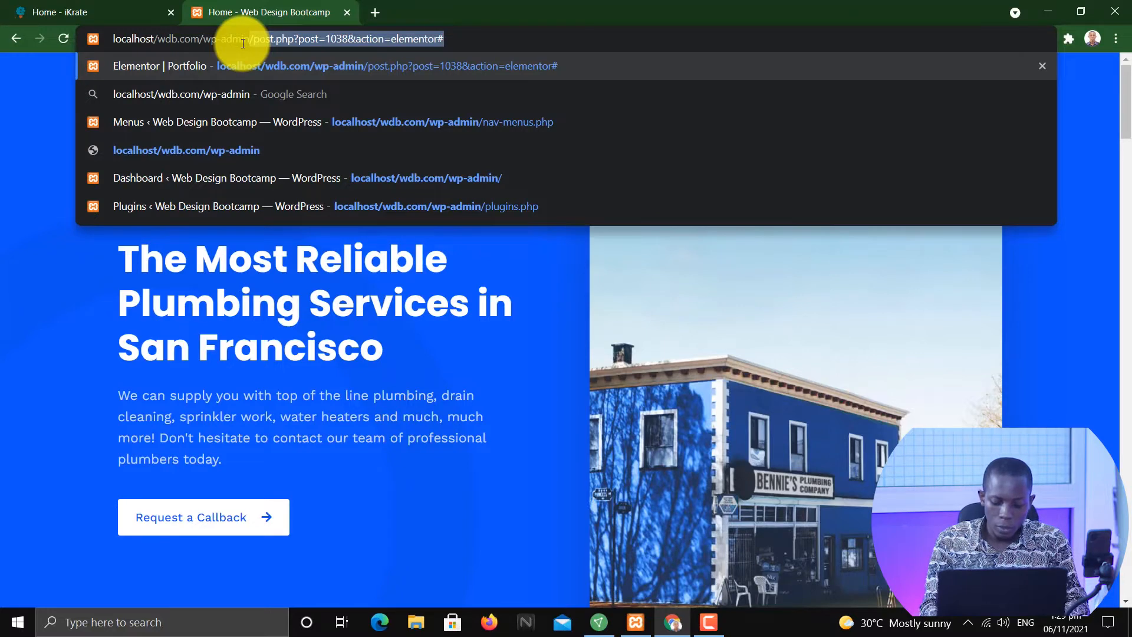
pyautogui.write('/')
pyautogui.press('Return')
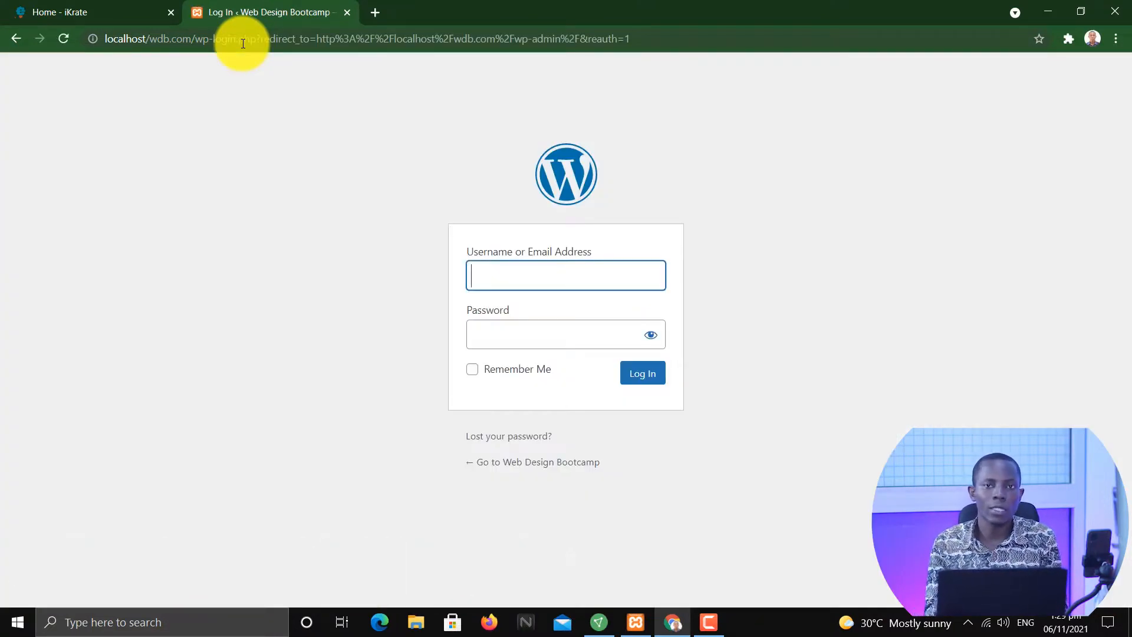
# Log in to WordPress with the saved account e-mail and the account password, with Remember Me enabled.
pyautogui.click(510, 293)
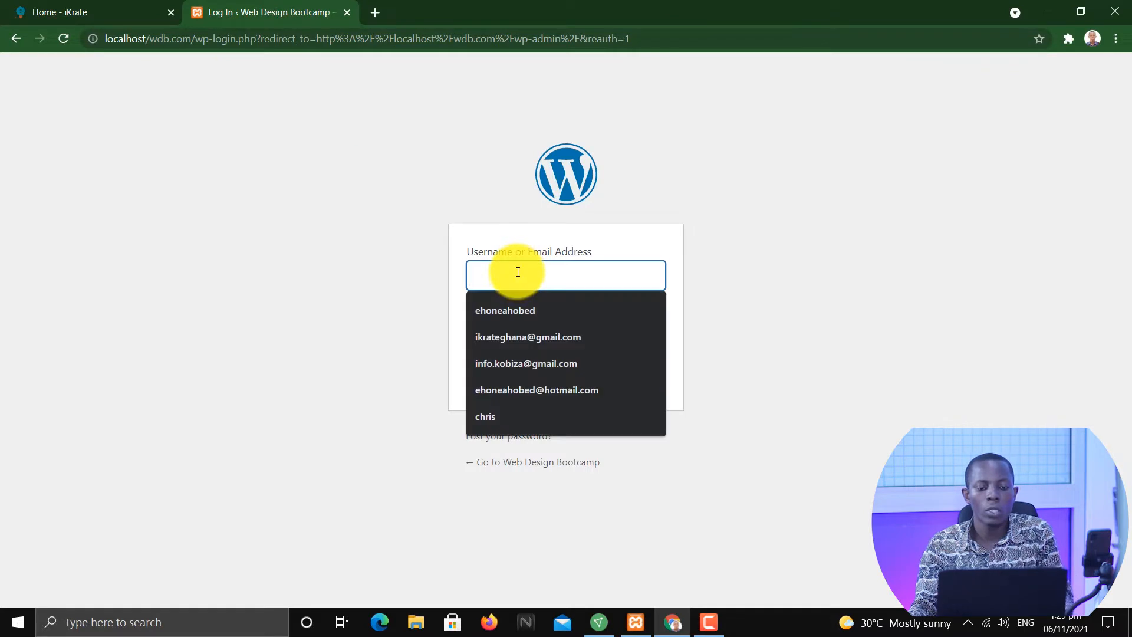
pyautogui.click(553, 393)
pyautogui.click(538, 334)
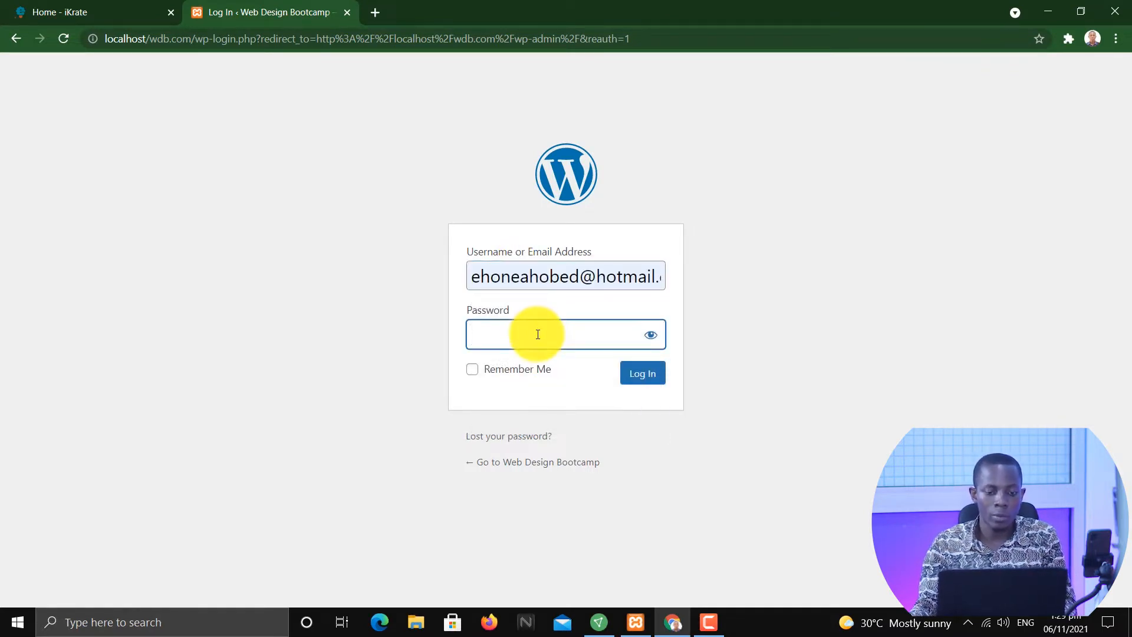
pyautogui.write('***********')
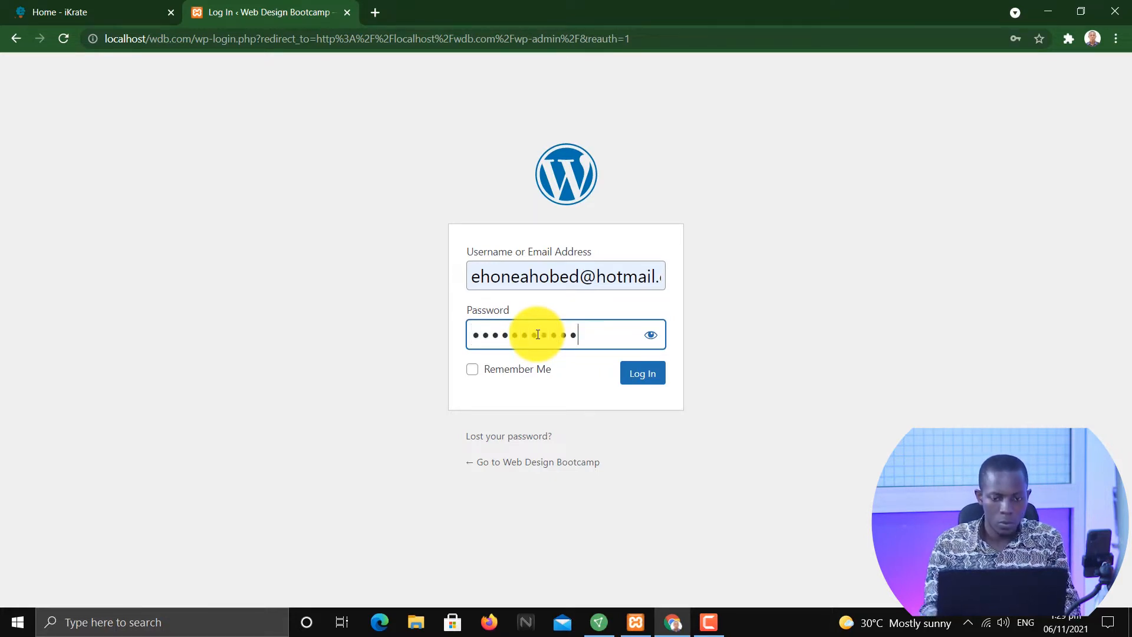
pyautogui.click(471, 370)
pyautogui.click(637, 376)
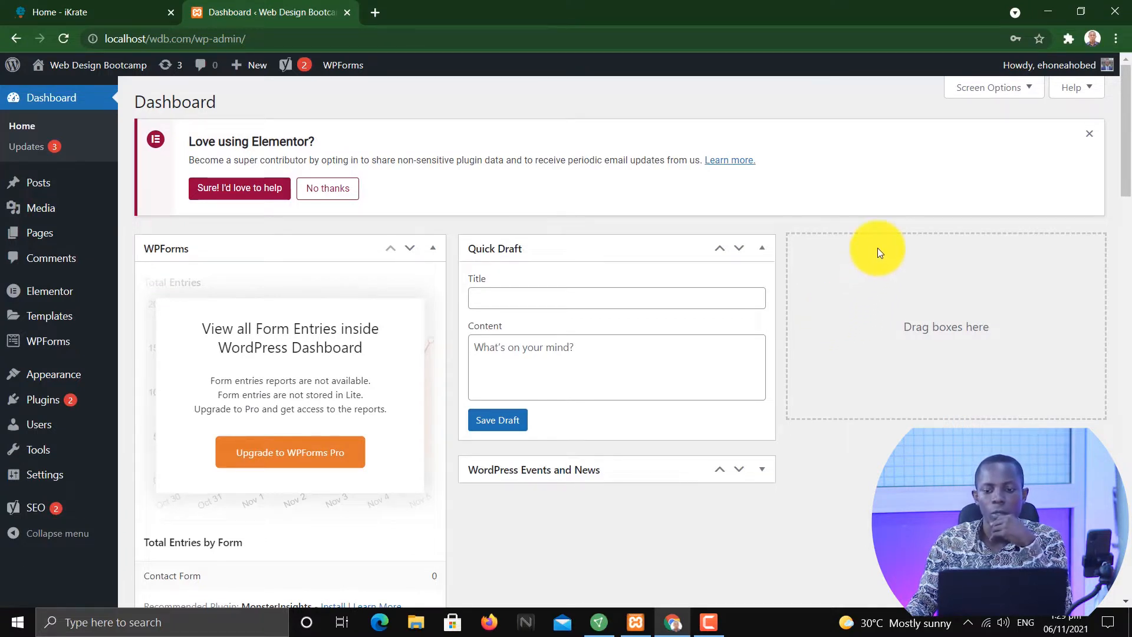
# Open the WordPress Updates page, and open the live Web Design Bootcamp site in a separate browser tab.
pyautogui.click(48, 145)
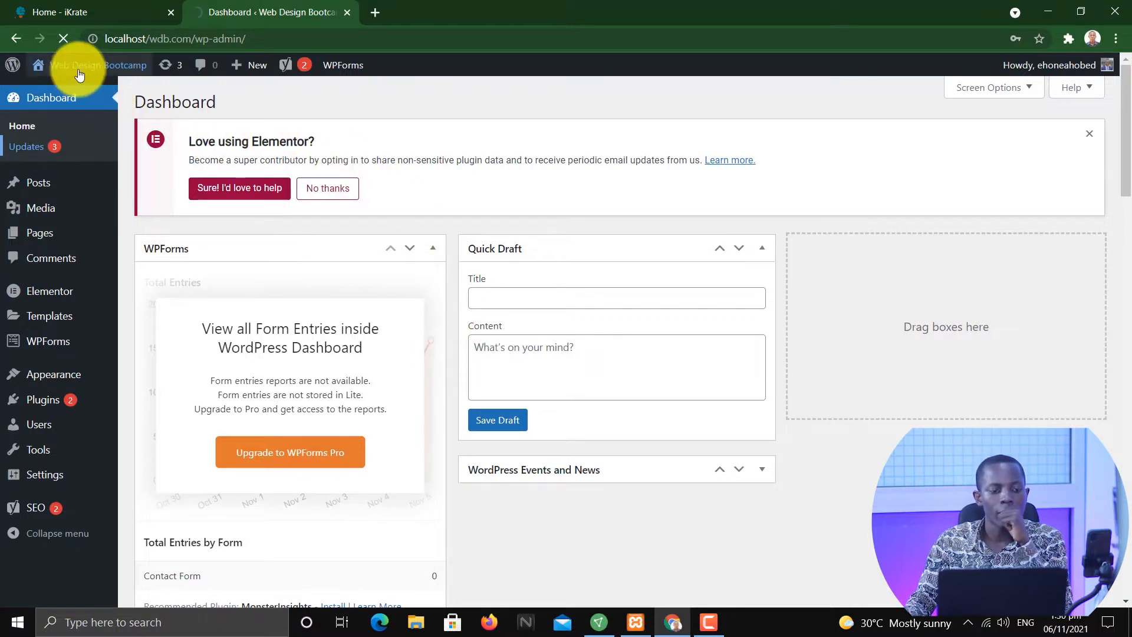
pyautogui.moveTo(79, 75)
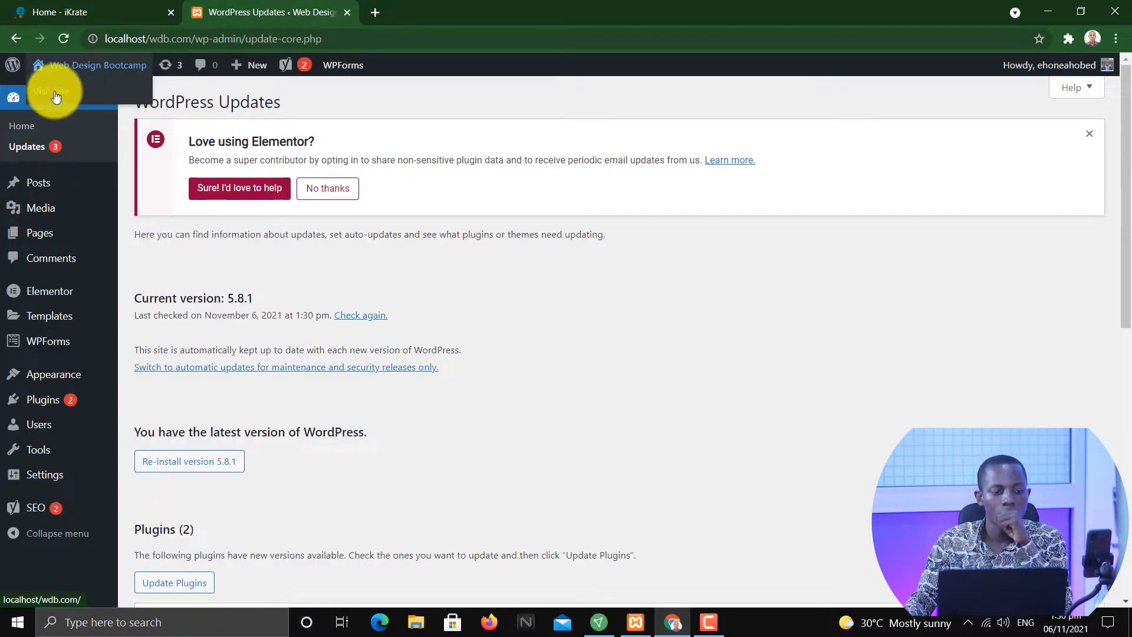
pyautogui.rightClick(54, 98)
pyautogui.click(102, 108)
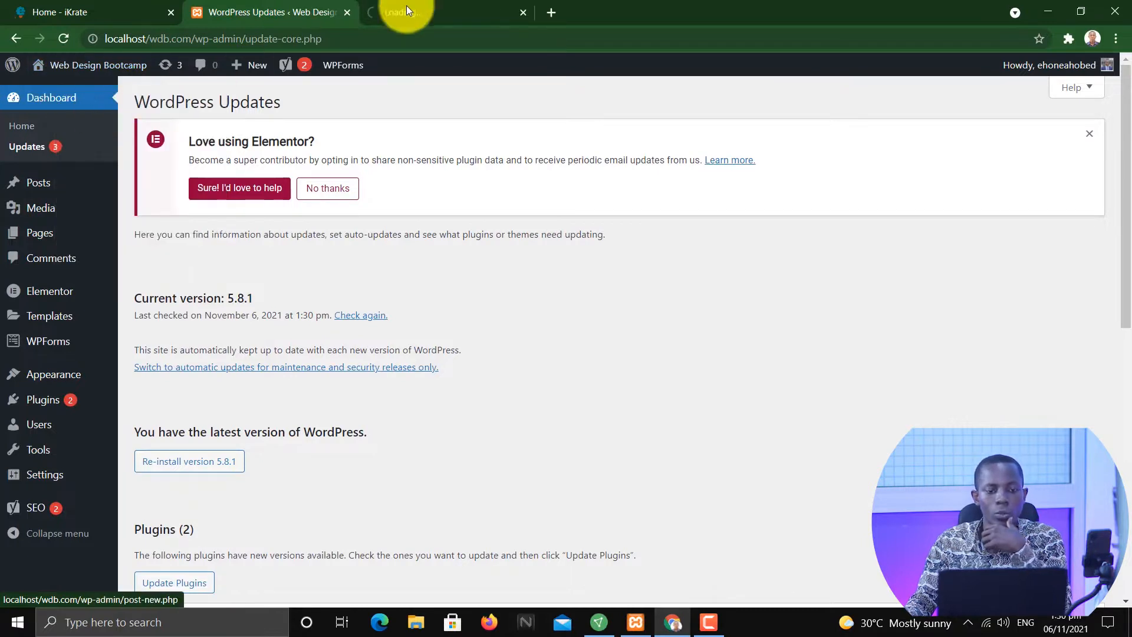
pyautogui.click(418, 5)
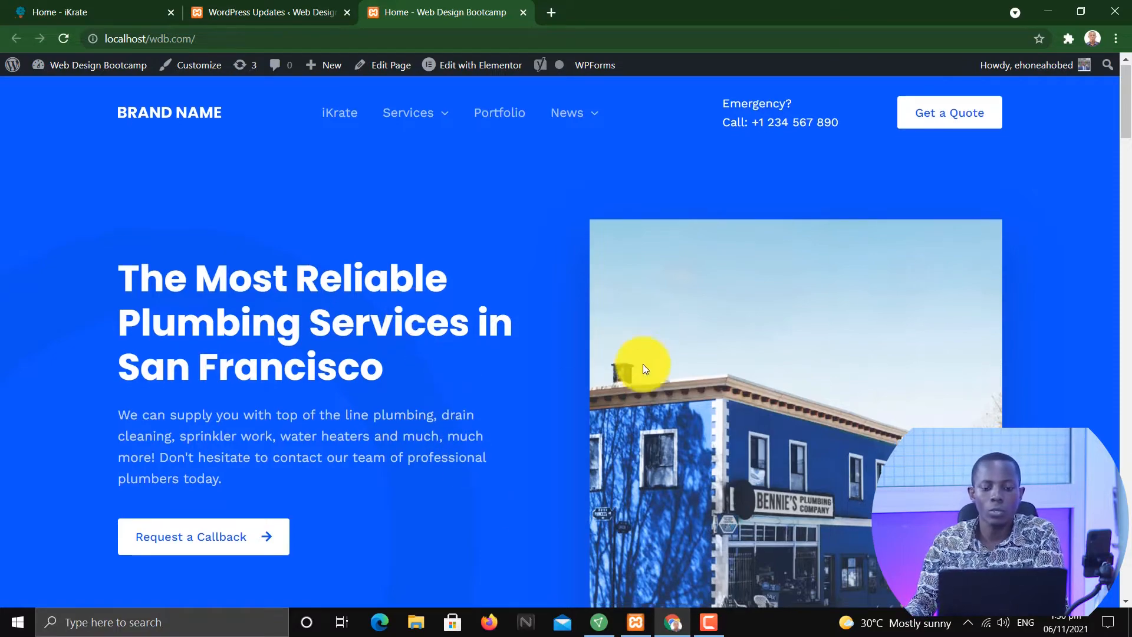
# Look through the live homepage's sections and header menu, and return to the WordPress Updates page.
pyautogui.scroll(-15, 645, 363)
pyautogui.scroll(-12, 653, 364)
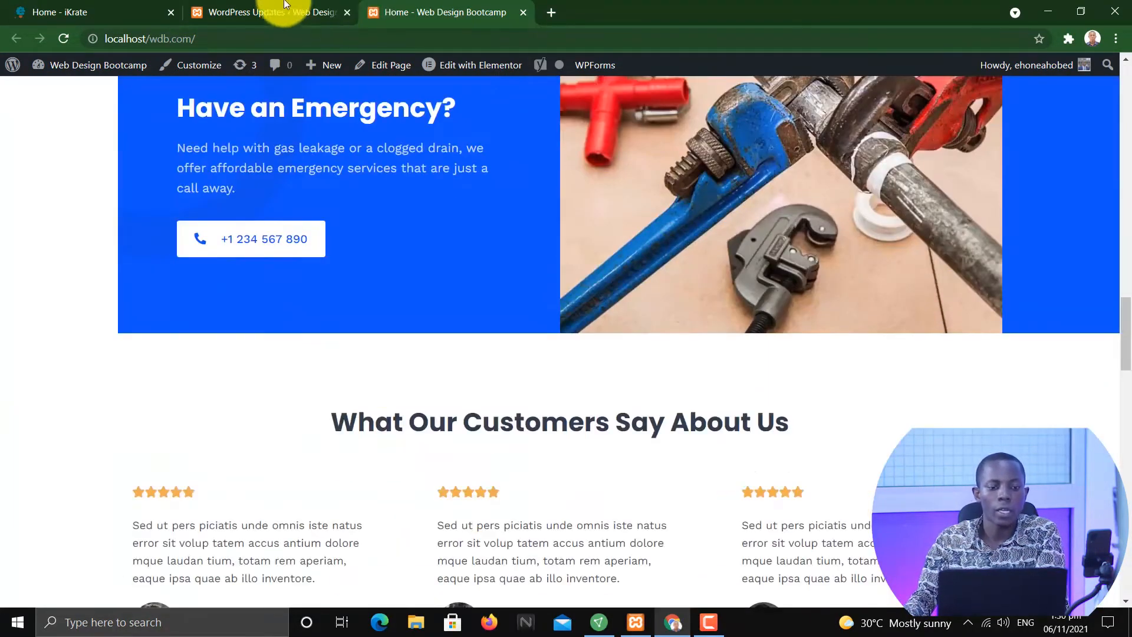
pyautogui.click(265, 6)
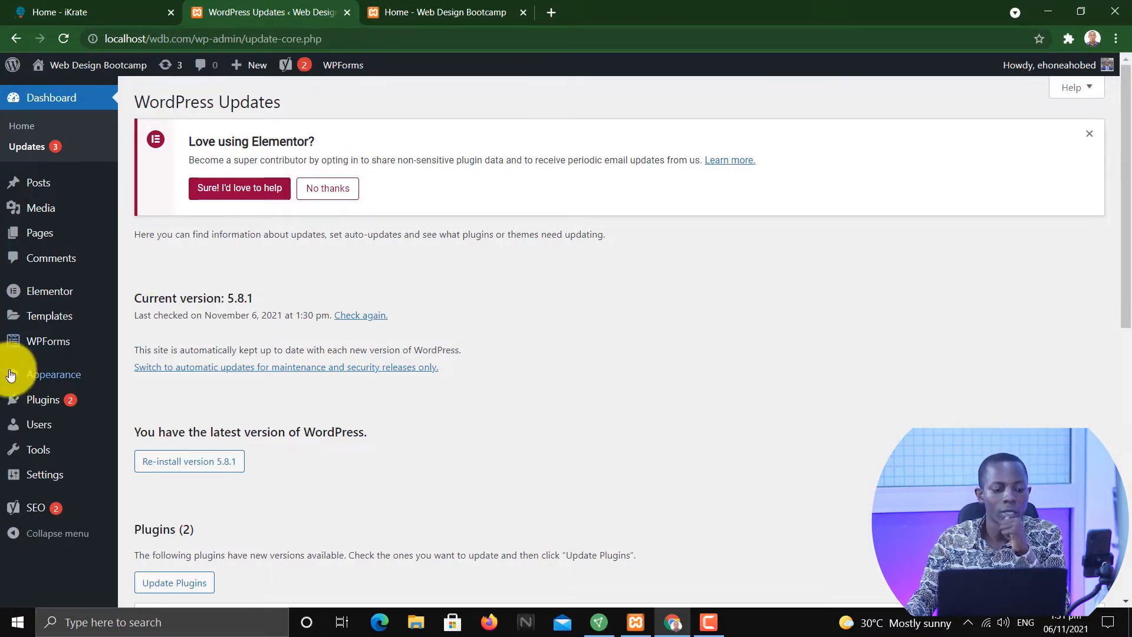
pyautogui.click(425, 7)
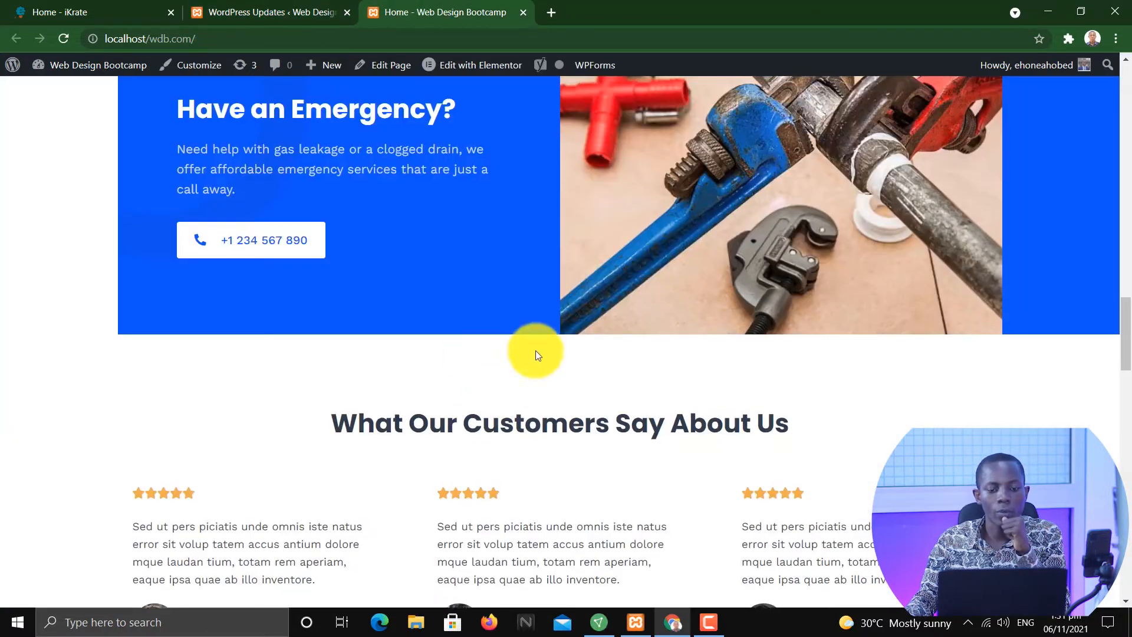
pyautogui.scroll(20, 535, 349)
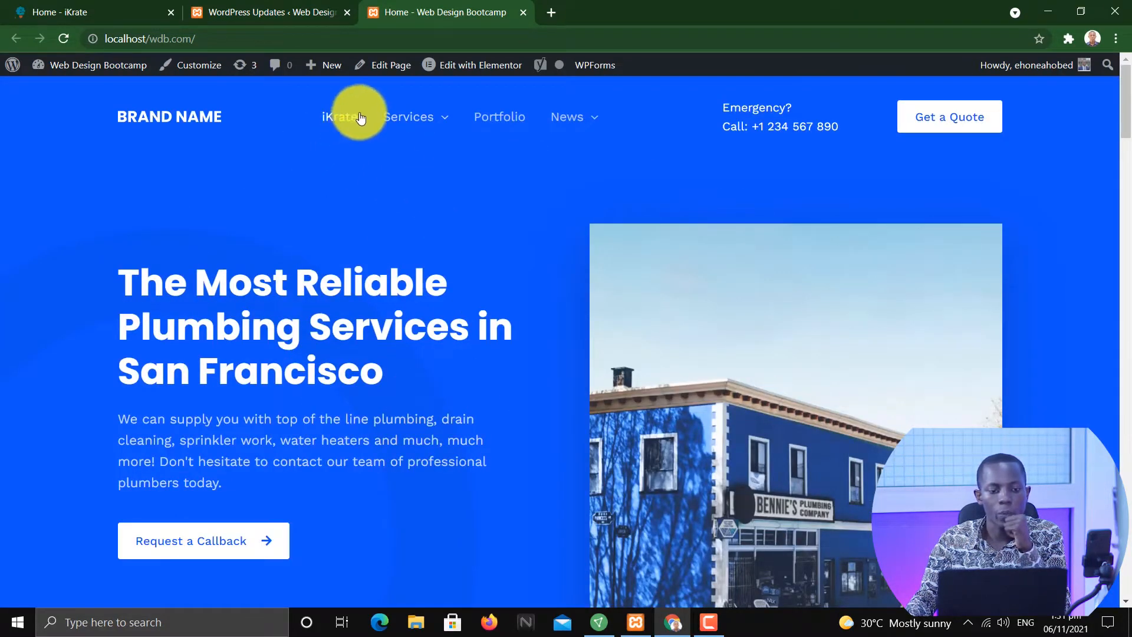
pyautogui.click(270, 9)
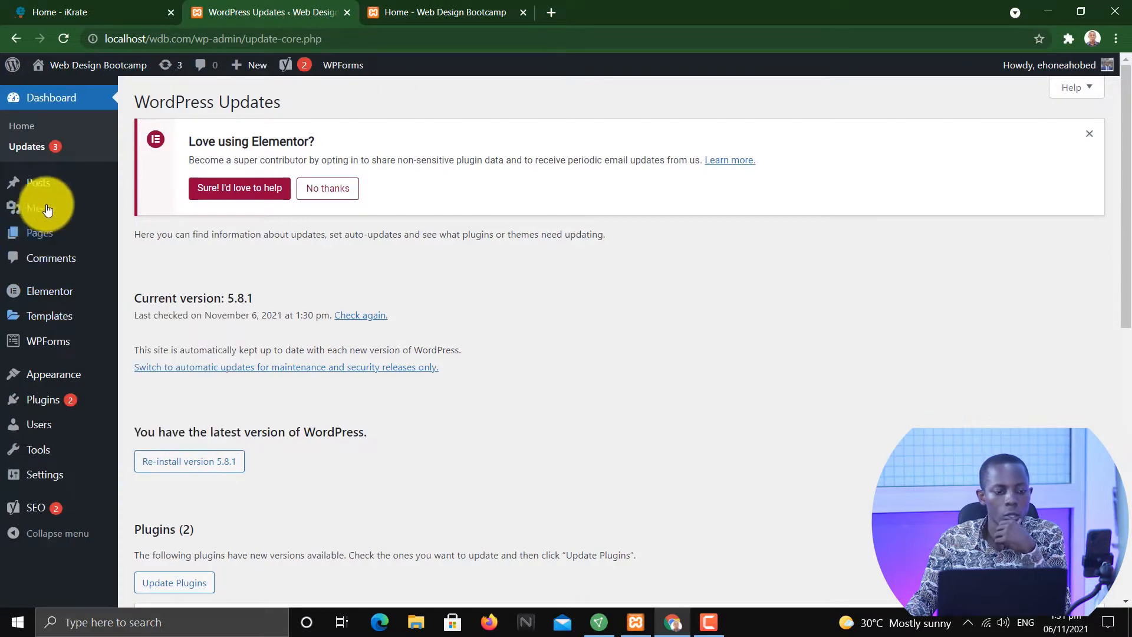
# Open the list of all pages and open the Home page for editing with Elementor in a separate browser tab.
pyautogui.moveTo(45, 232)
pyautogui.click(139, 239)
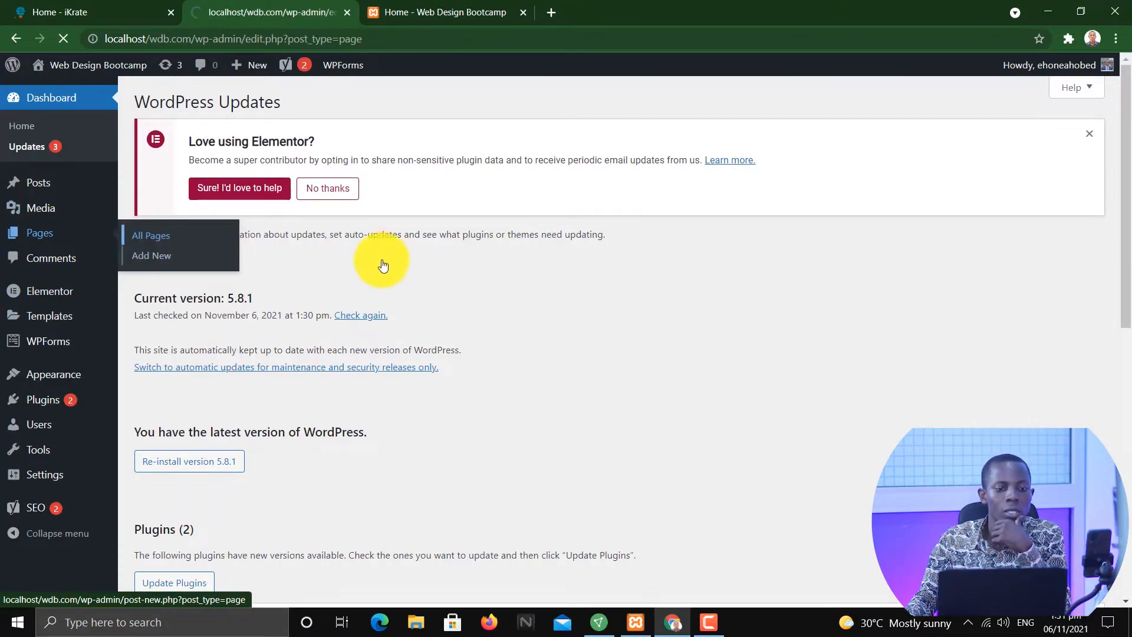
pyautogui.scroll(-1, 222, 386)
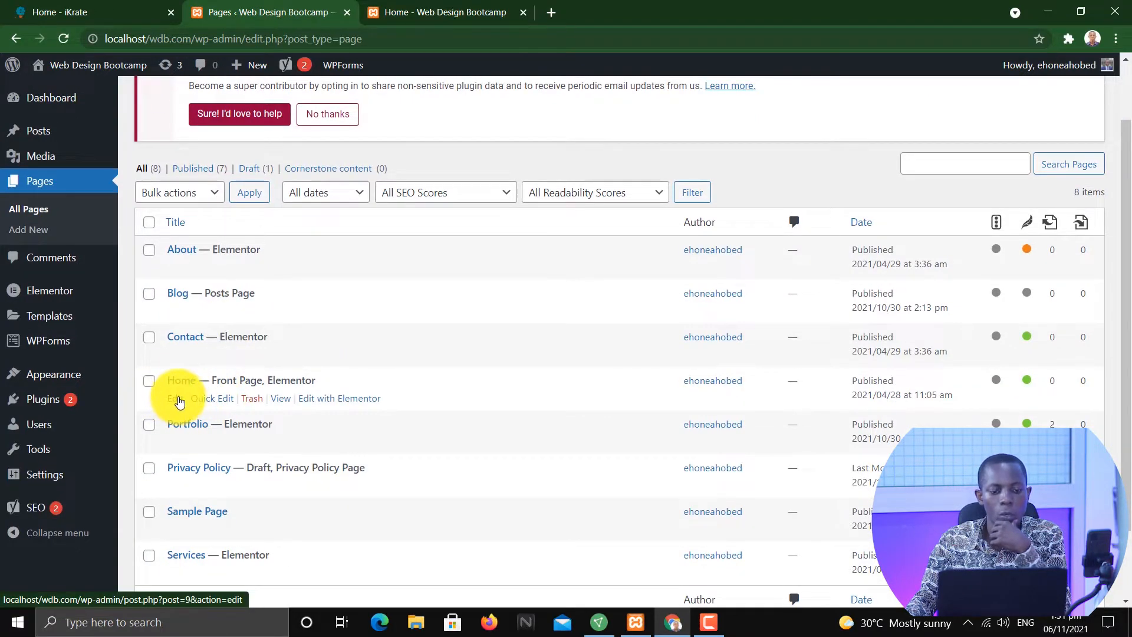
pyautogui.rightClick(344, 401)
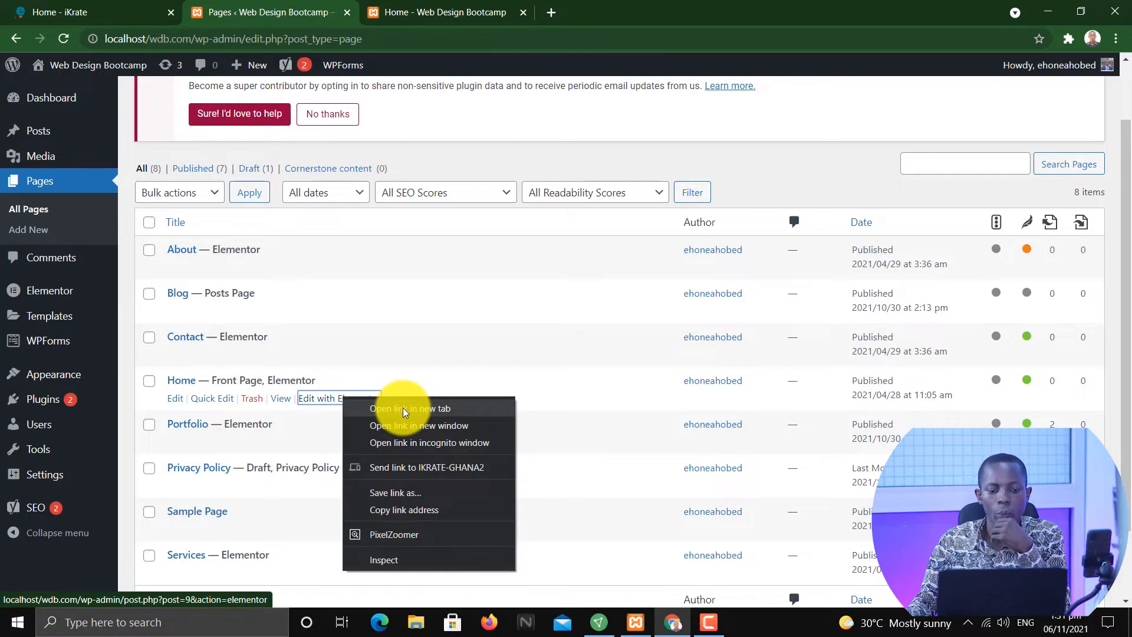
pyautogui.click(402, 408)
pyautogui.click(618, 10)
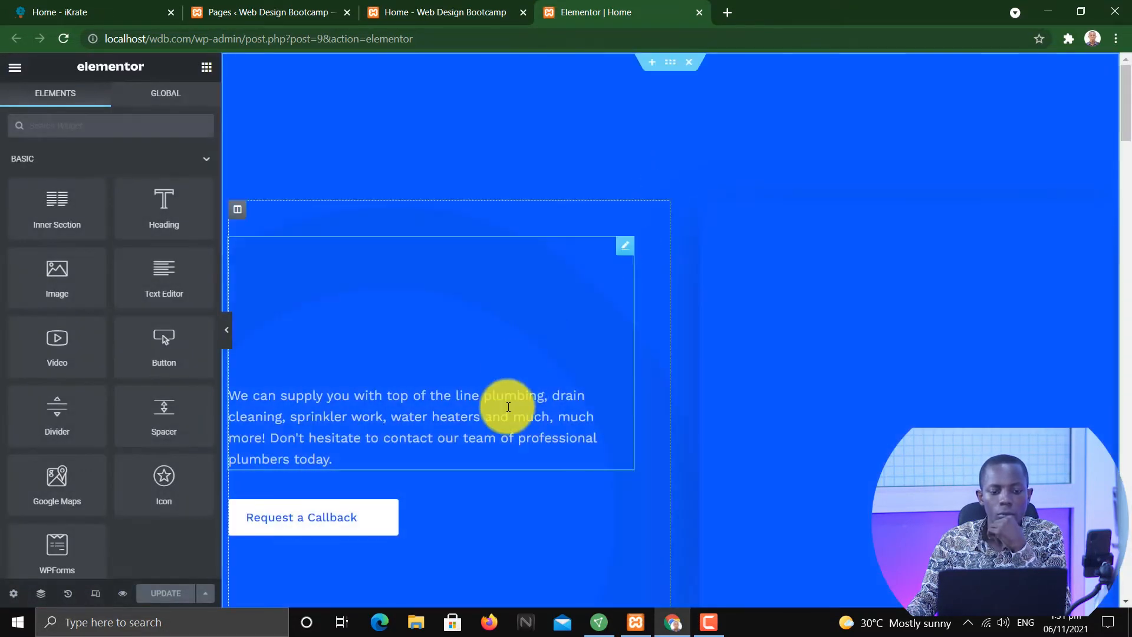
# Look through the Home page's hero, Who Are We? and How can we help you? sections in the Elementor editor.
pyautogui.scroll(-5, 649, 381)
pyautogui.scroll(-12, 650, 385)
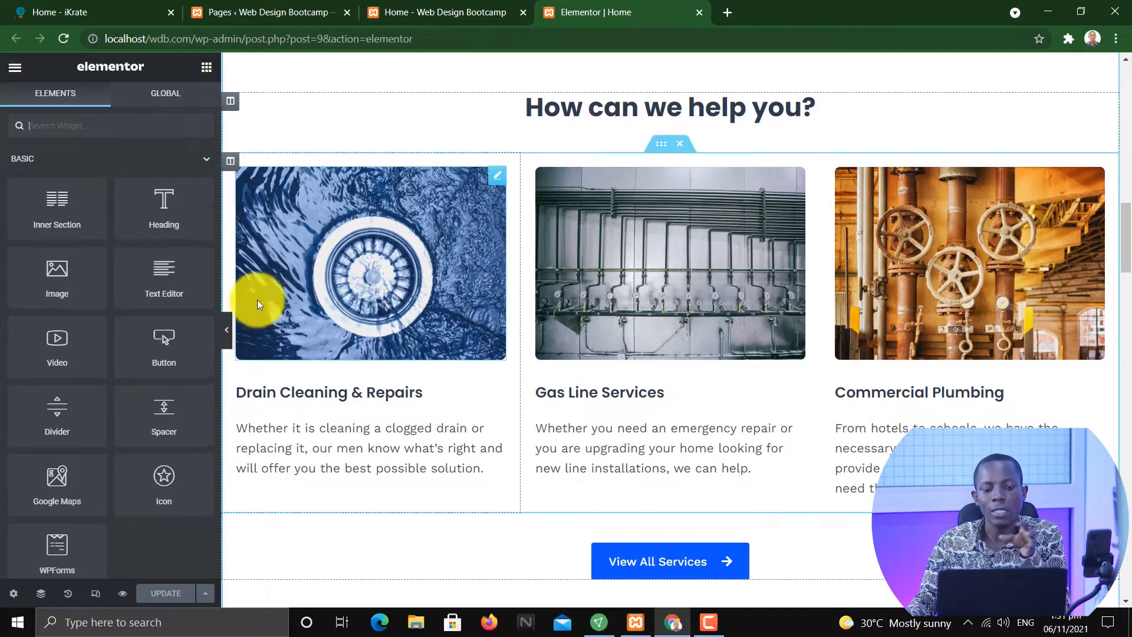
pyautogui.scroll(-4, 142, 295)
pyautogui.scroll(4, 156, 280)
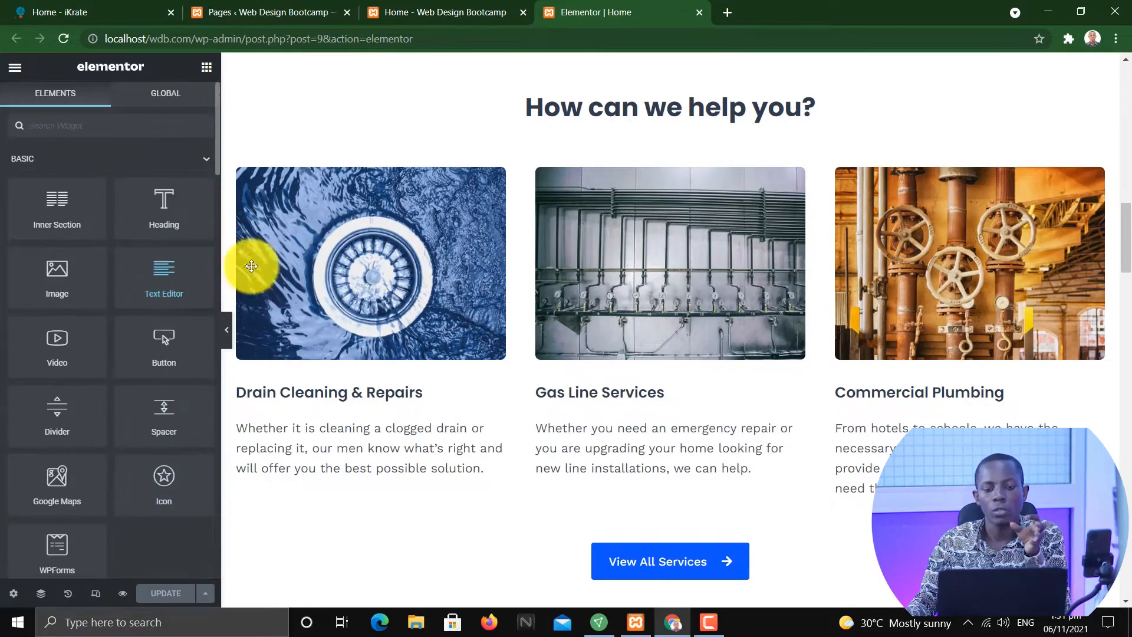
pyautogui.scroll(15, 627, 235)
pyautogui.scroll(-4, 651, 221)
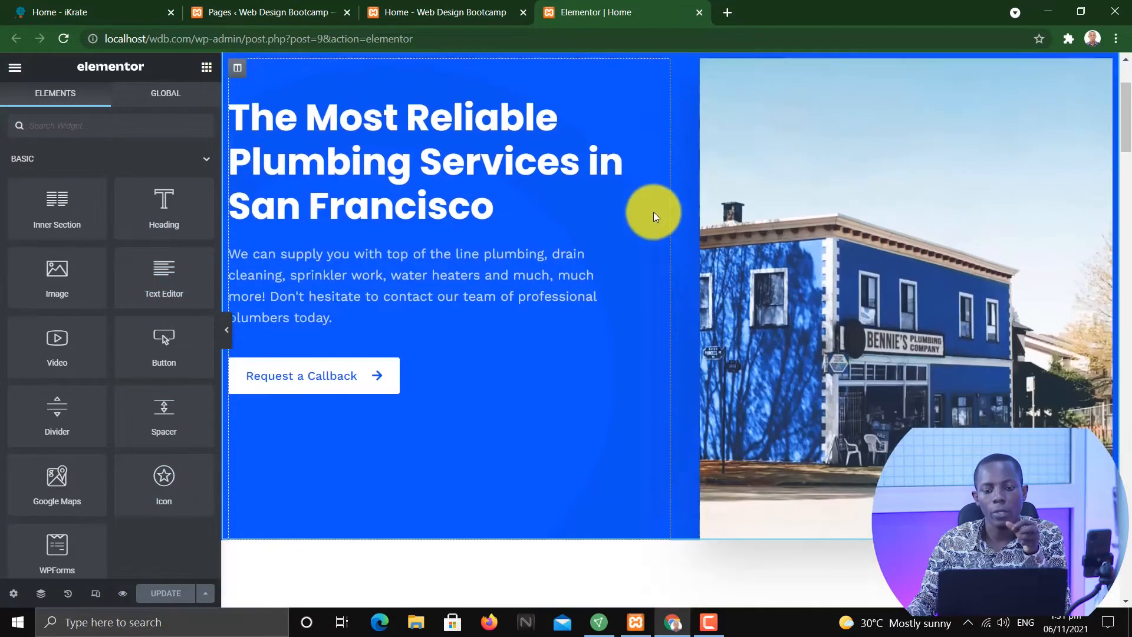
pyautogui.scroll(4, 655, 216)
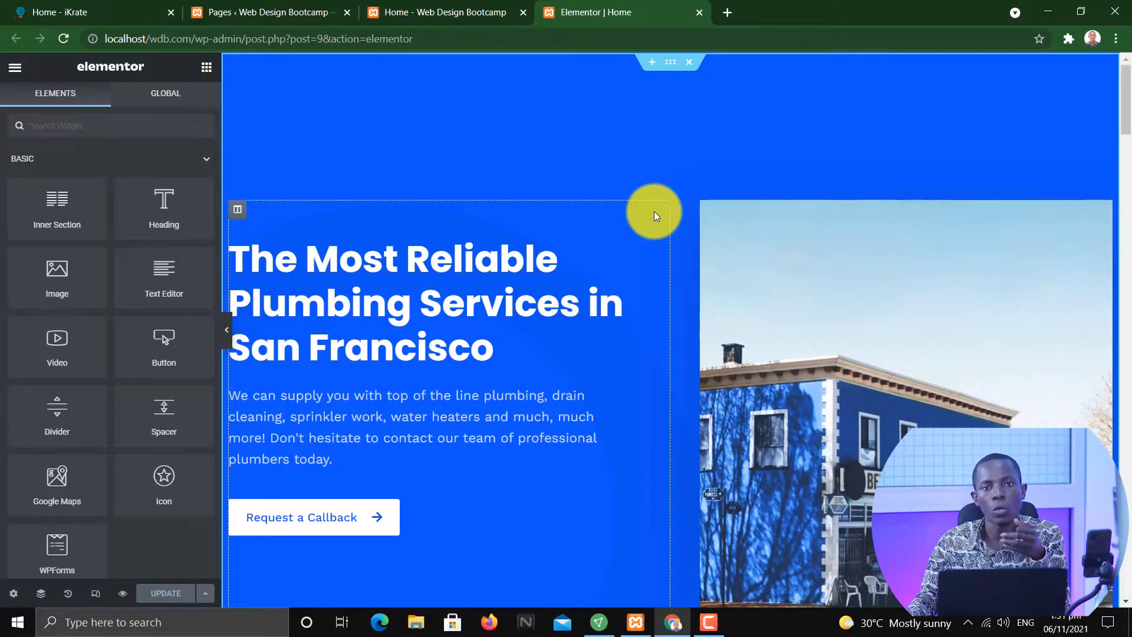
pyautogui.scroll(-4, 655, 216)
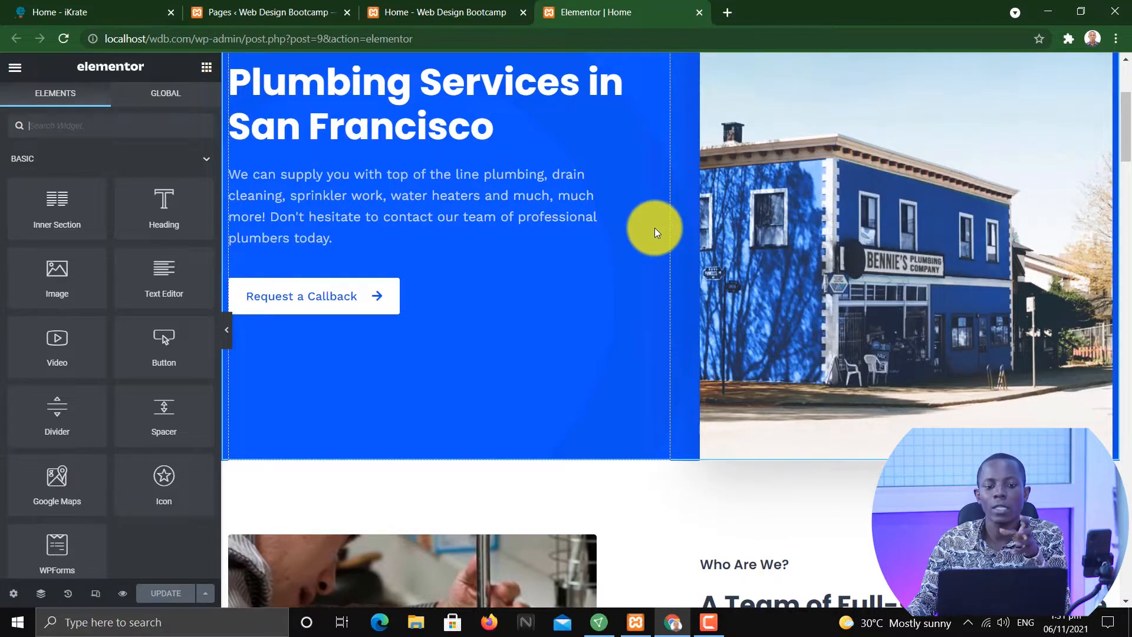
pyautogui.scroll(4, 655, 231)
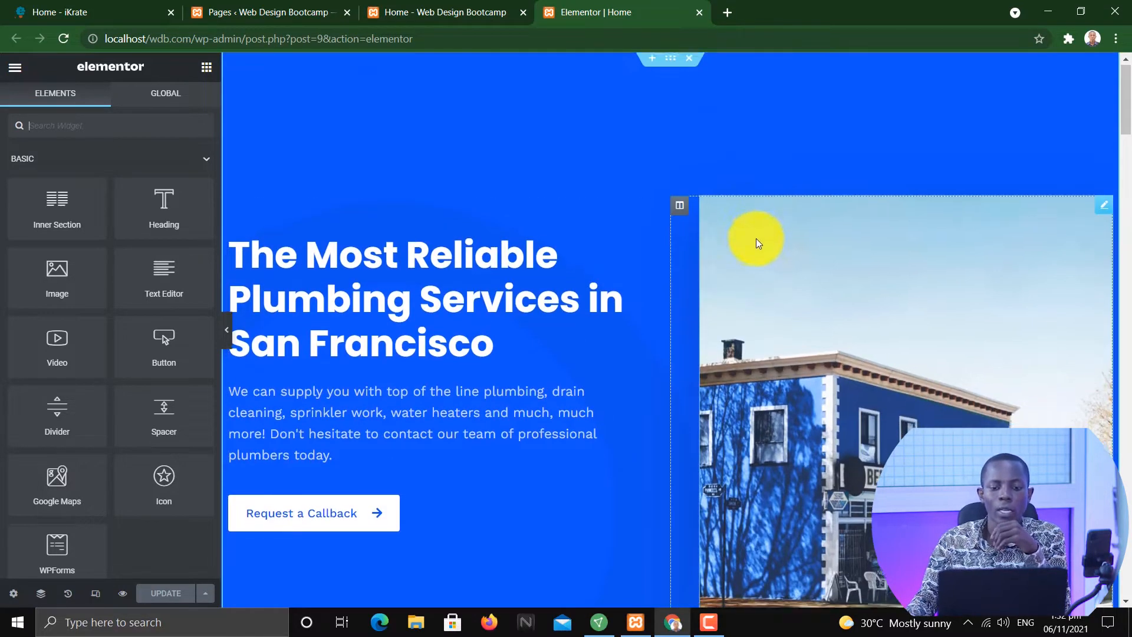
pyautogui.scroll(-8, 753, 239)
pyautogui.scroll(6, 729, 225)
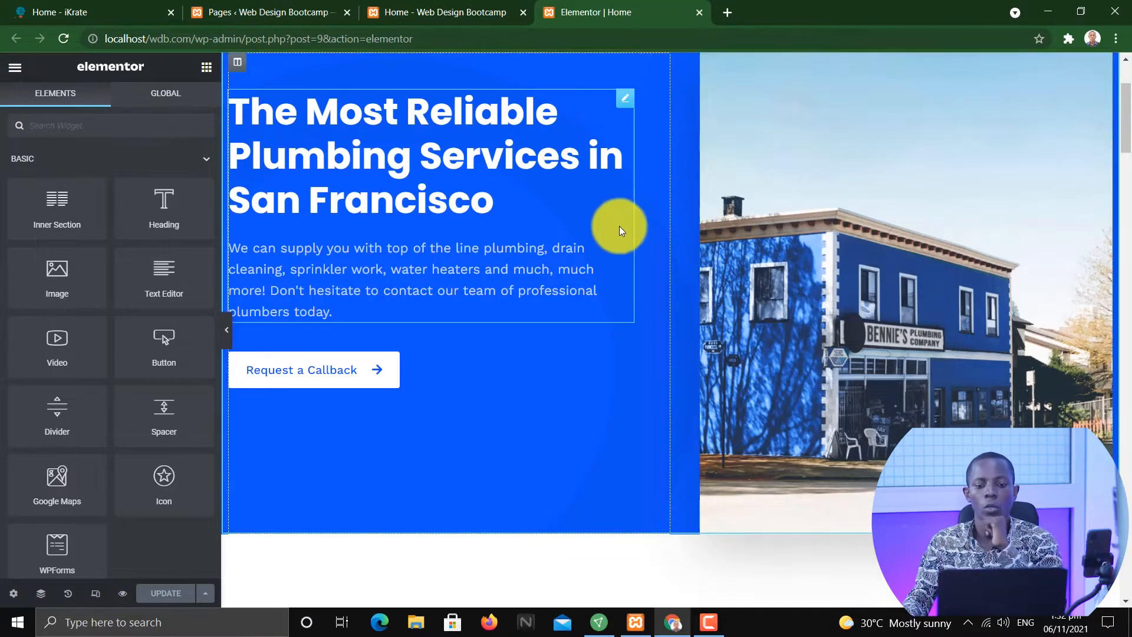
pyautogui.scroll(3, 619, 218)
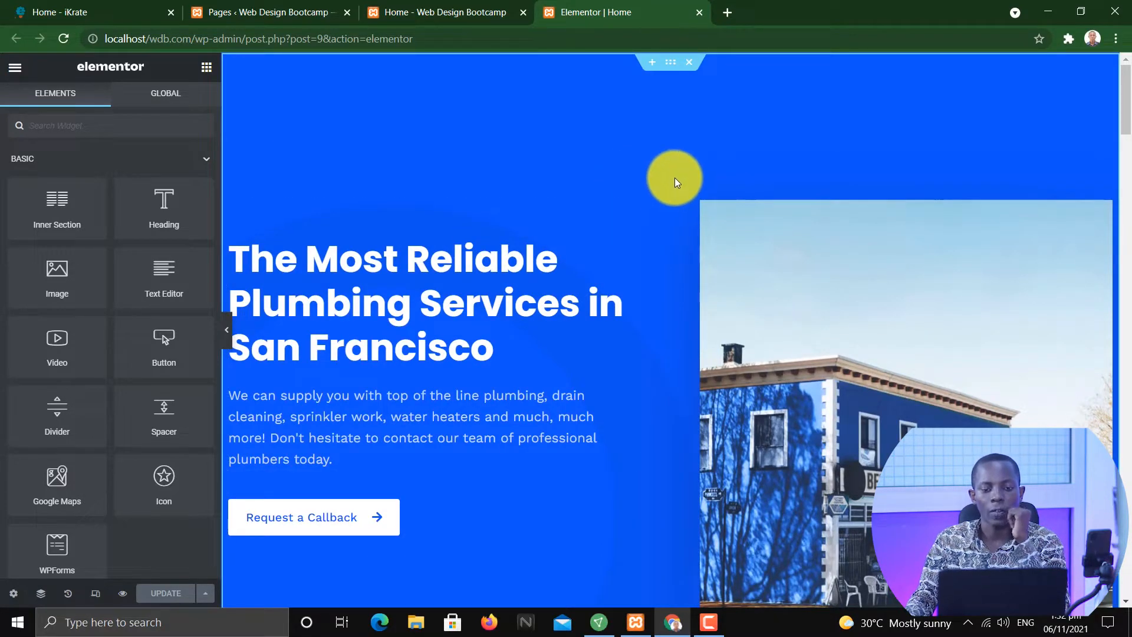
pyautogui.scroll(-5, 653, 289)
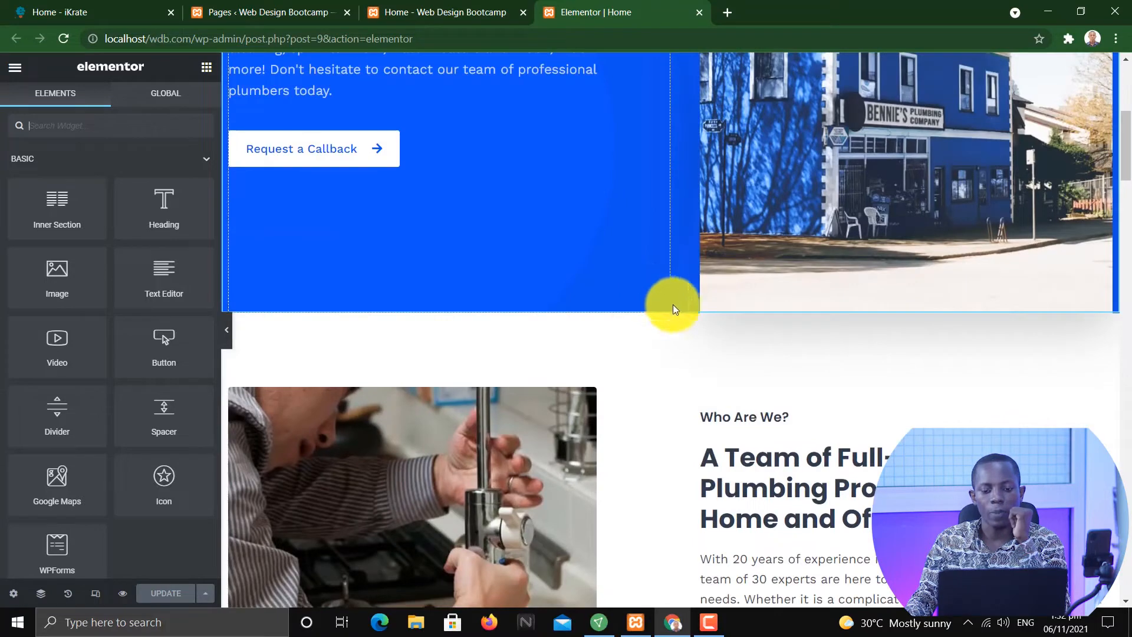
pyautogui.scroll(5, 715, 202)
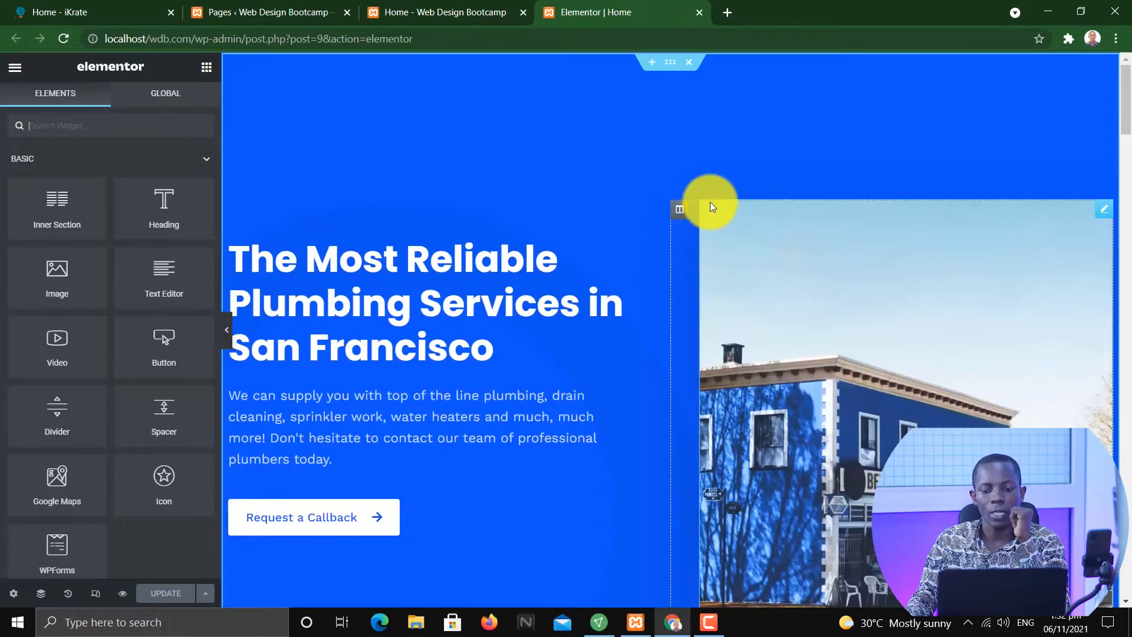
pyautogui.scroll(-6, 716, 284)
pyautogui.scroll(-2, 716, 285)
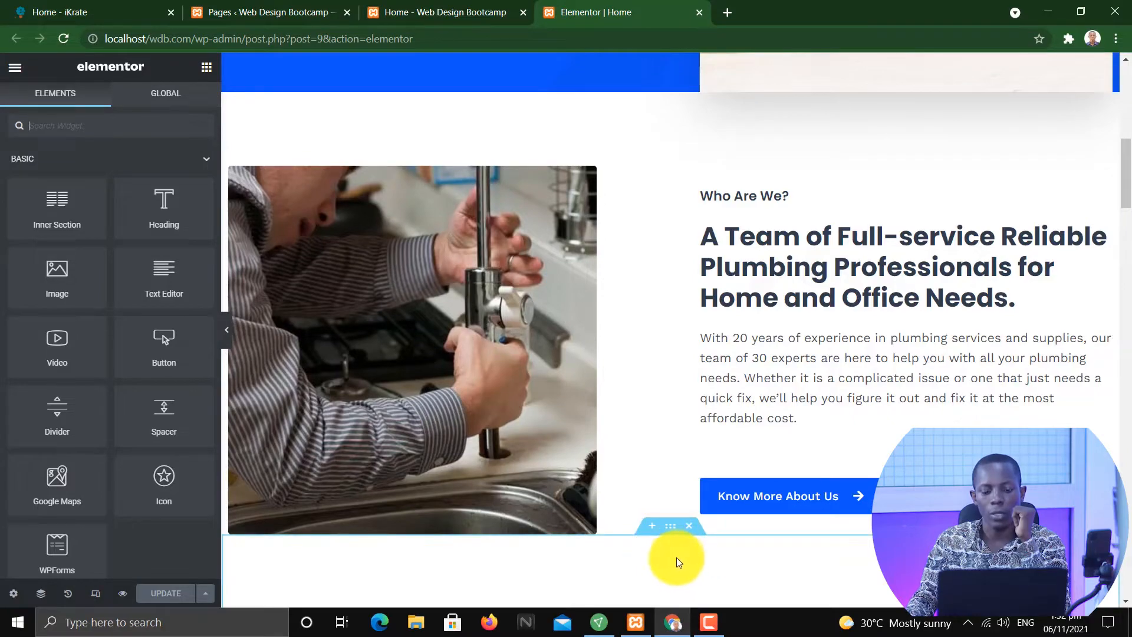
pyautogui.scroll(-3, 678, 561)
pyautogui.scroll(-3, 672, 513)
pyautogui.scroll(14, 677, 447)
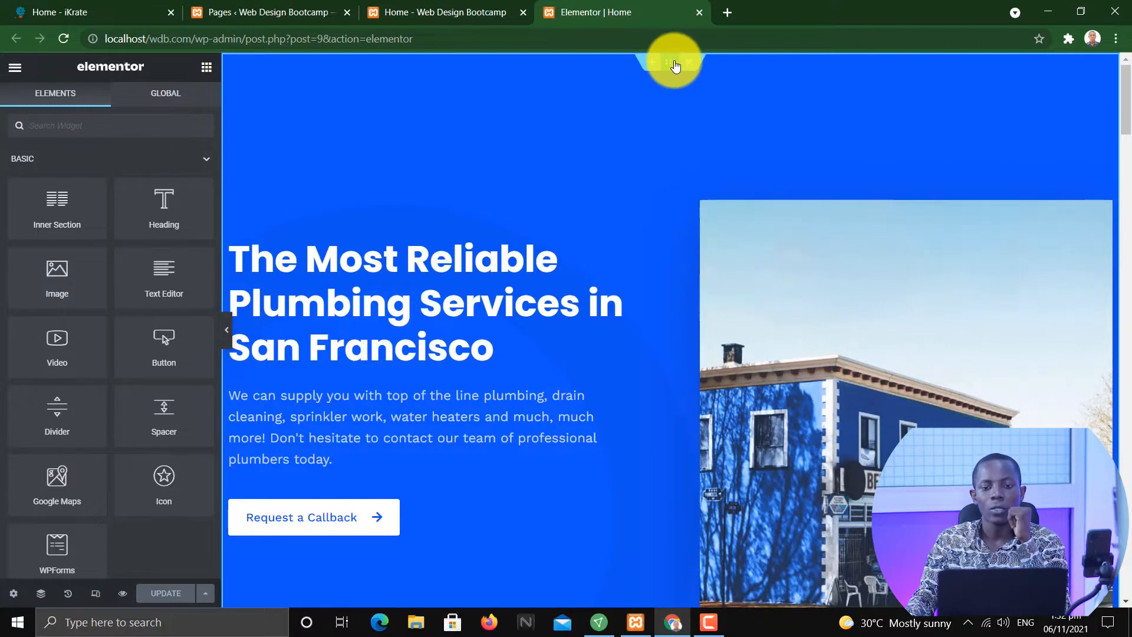
# View the layout settings of the hero section and of the Who Are We? section.
pyautogui.click(673, 64)
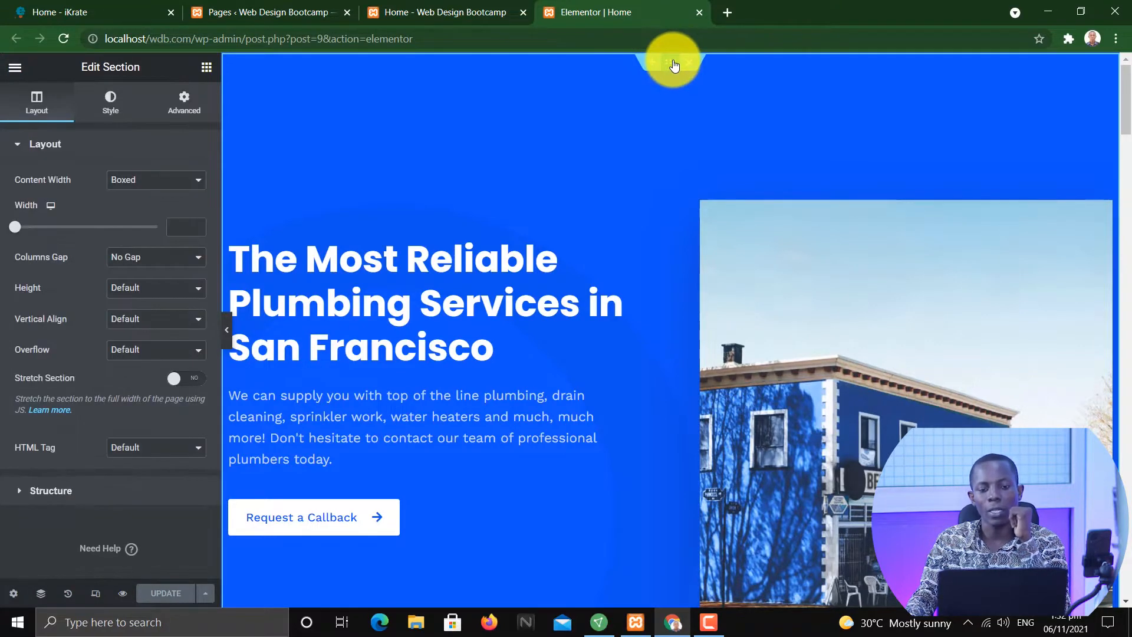
pyautogui.scroll(-7, 649, 153)
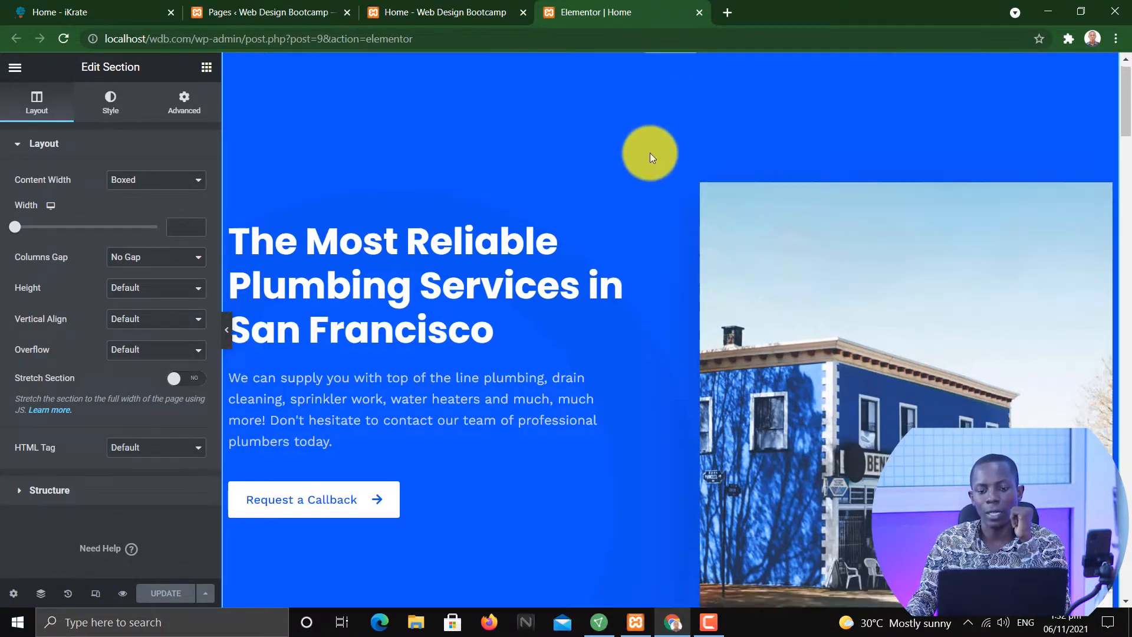
pyautogui.scroll(7, 654, 167)
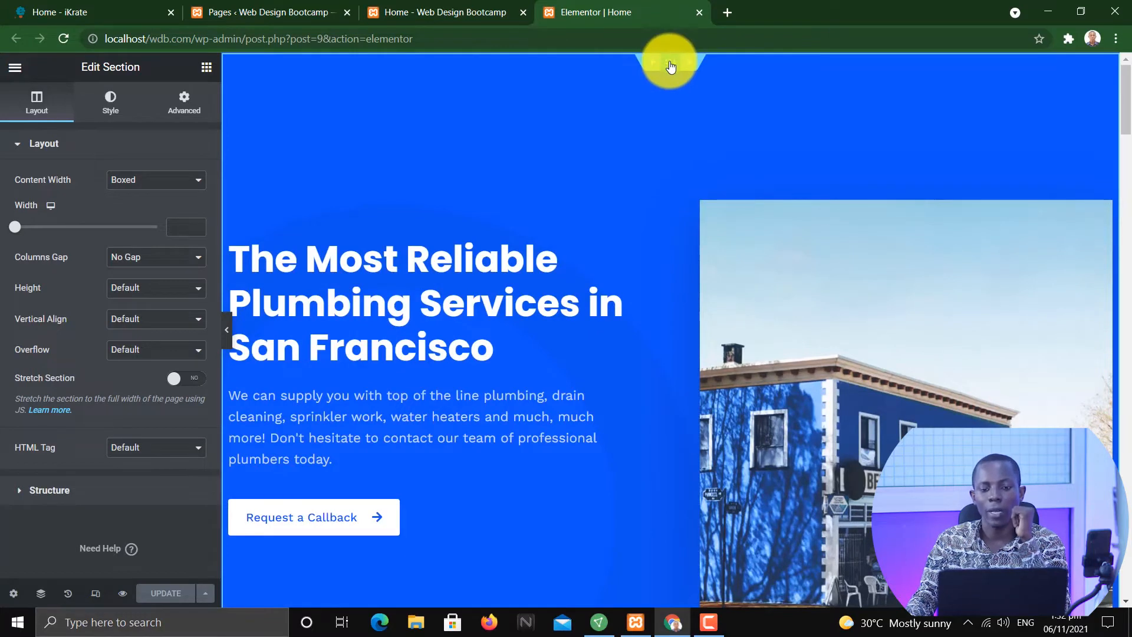
pyautogui.moveTo(667, 68); pyautogui.dragTo(669, 70)
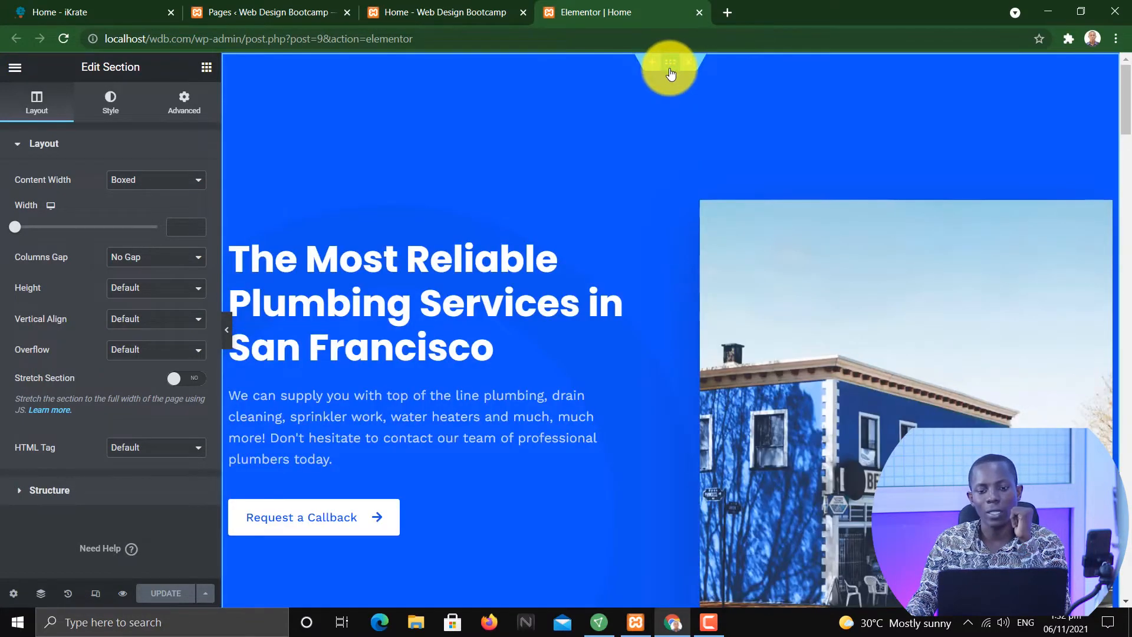
pyautogui.scroll(-10, 682, 232)
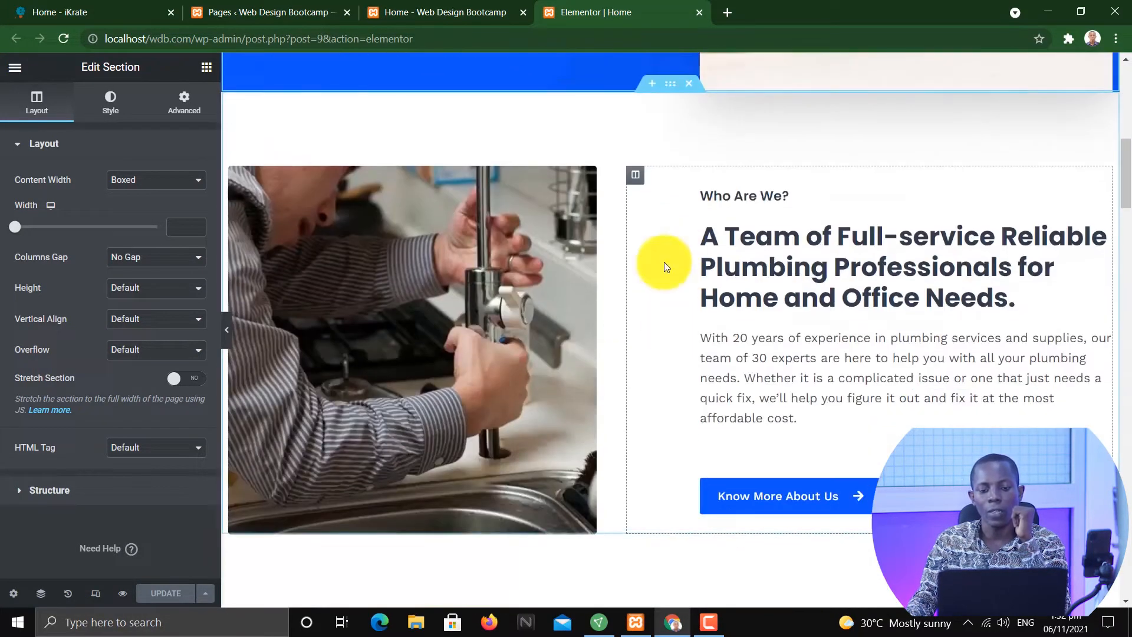
pyautogui.click(670, 86)
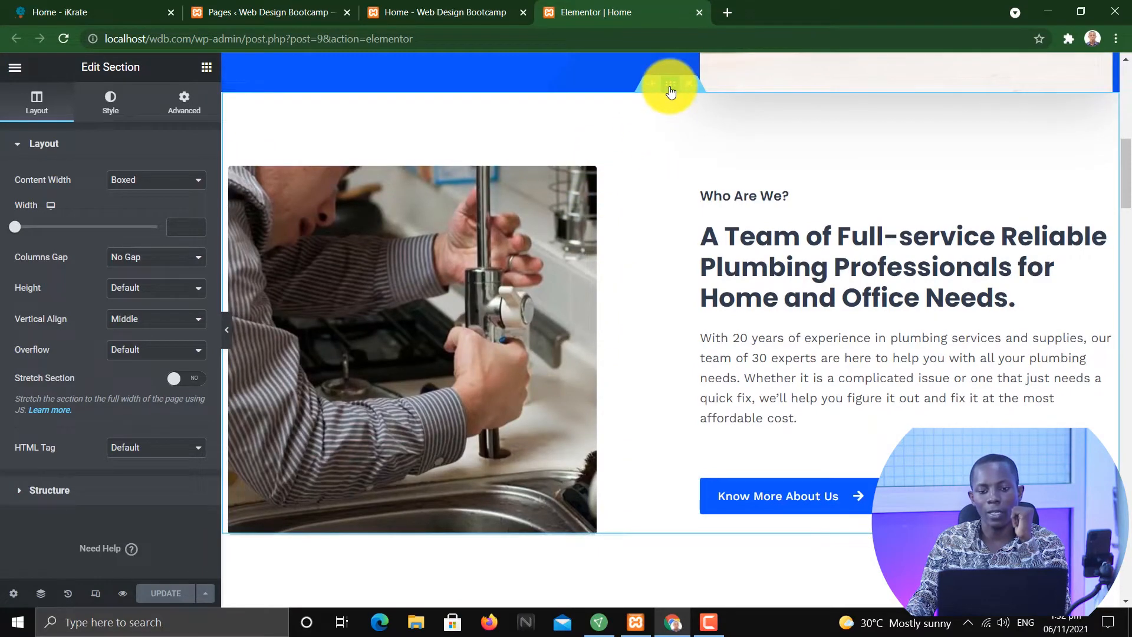
# View the layout settings of the inner section under How can we help you?, and look over the Have an Emergency? section.
pyautogui.scroll(-7, 789, 301)
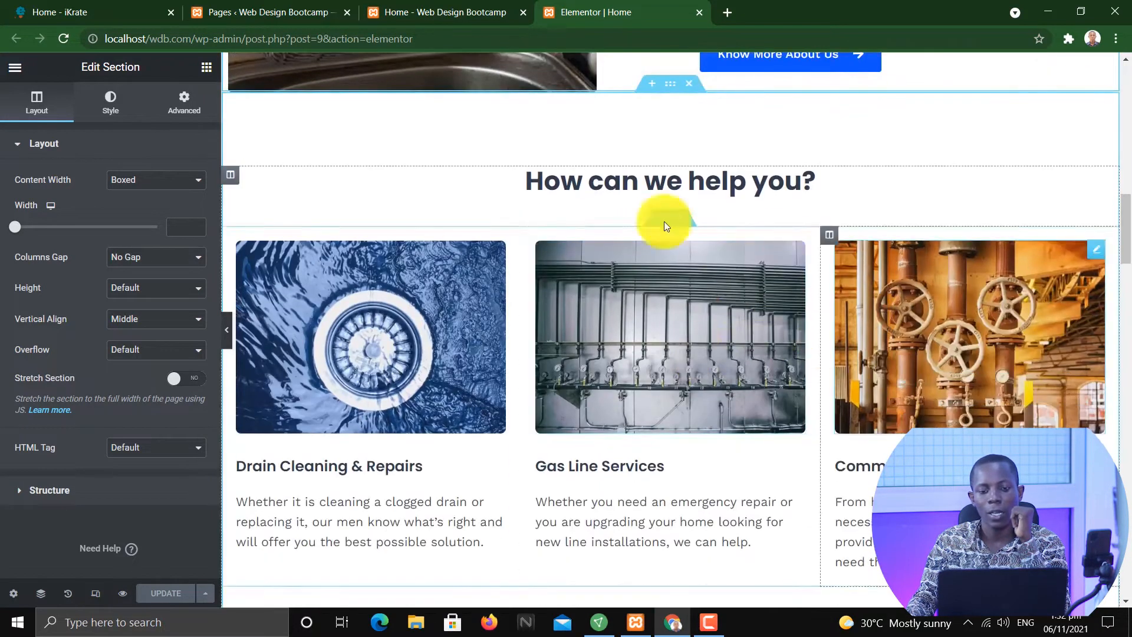
pyautogui.click(659, 222)
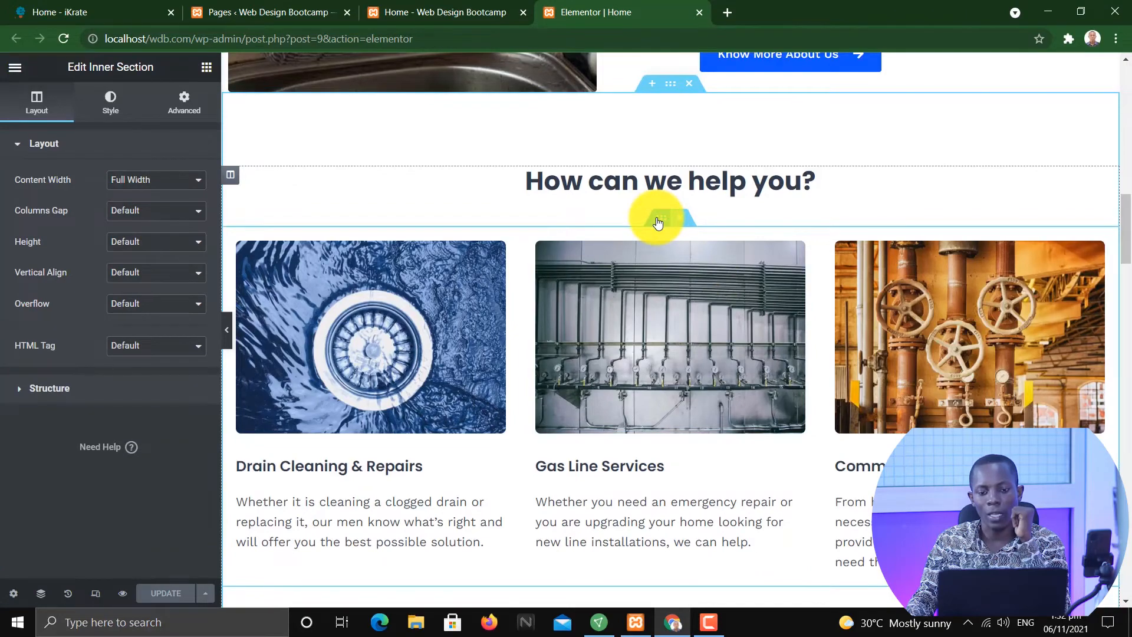
pyautogui.scroll(-6, 733, 316)
pyautogui.scroll(-3, 684, 379)
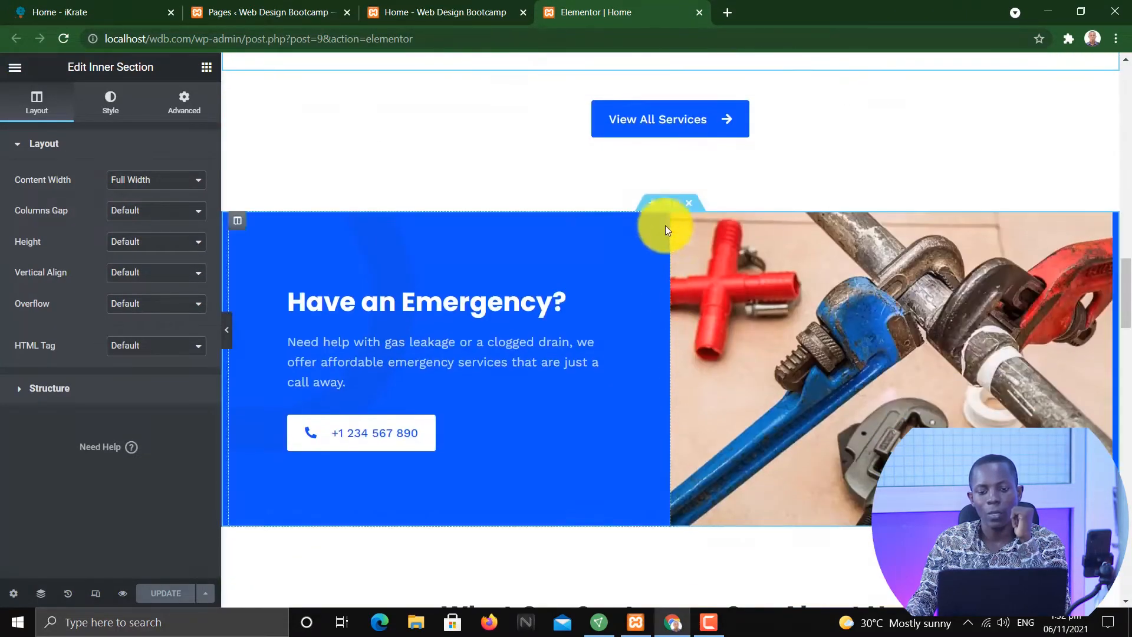
pyautogui.scroll(10, 679, 236)
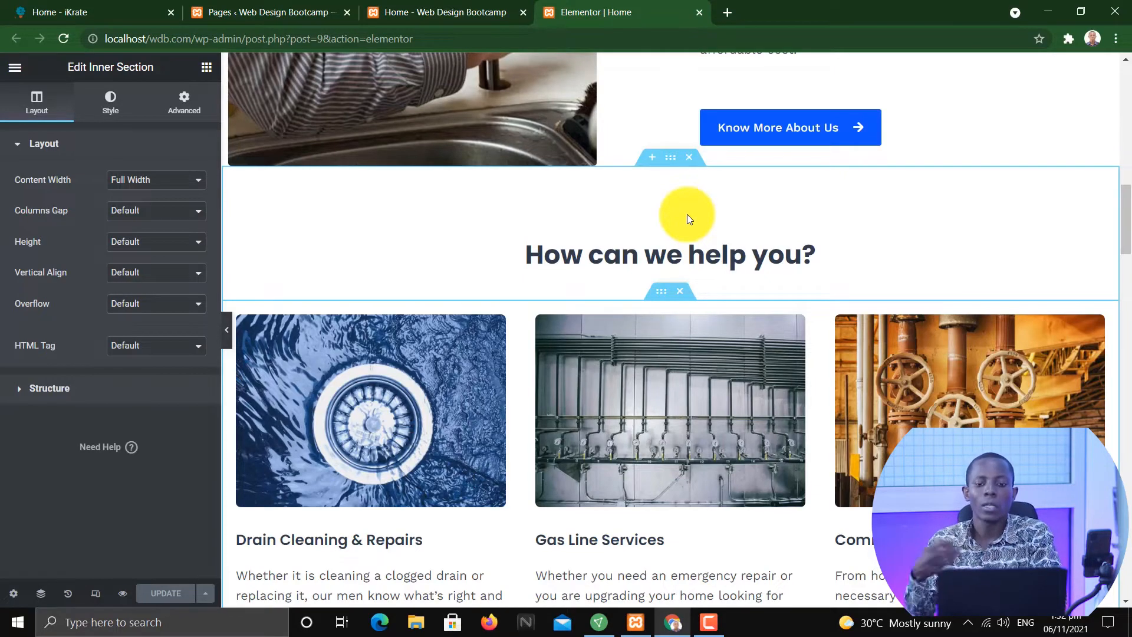
pyautogui.scroll(15, 687, 214)
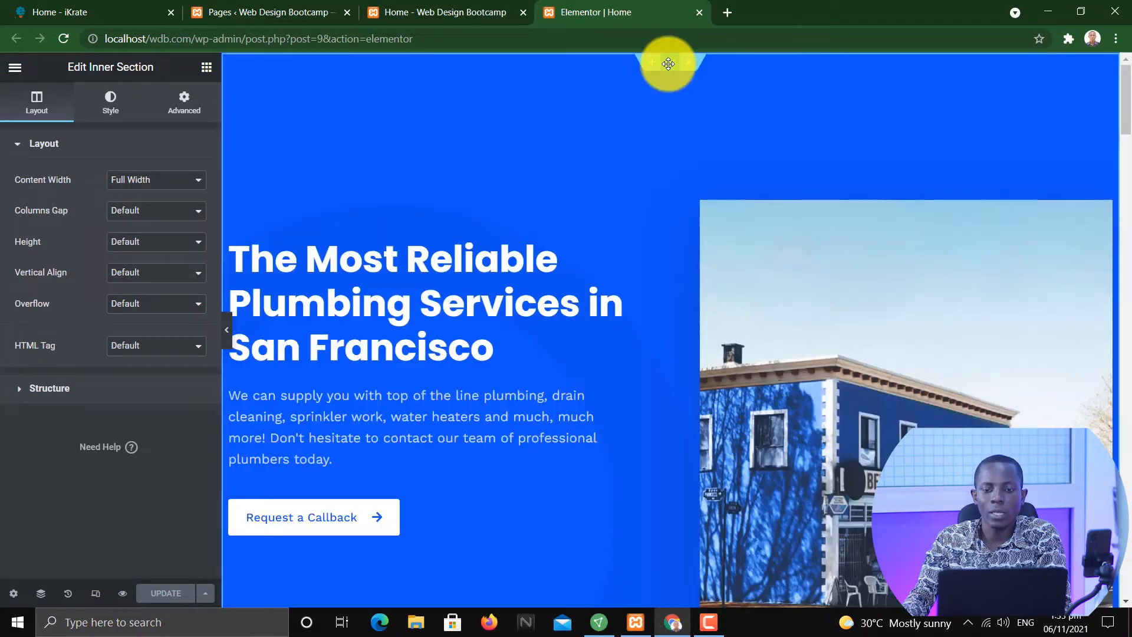
# Select the hero section for editing and open its style settings with the background options.
pyautogui.click(670, 67)
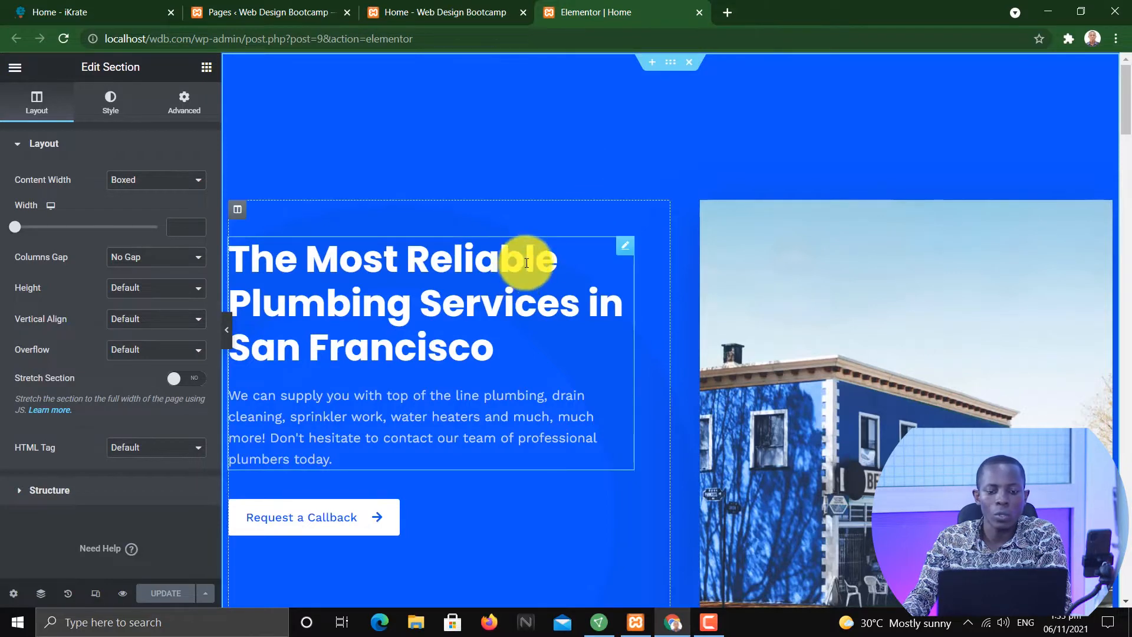
pyautogui.scroll(-3, 805, 175)
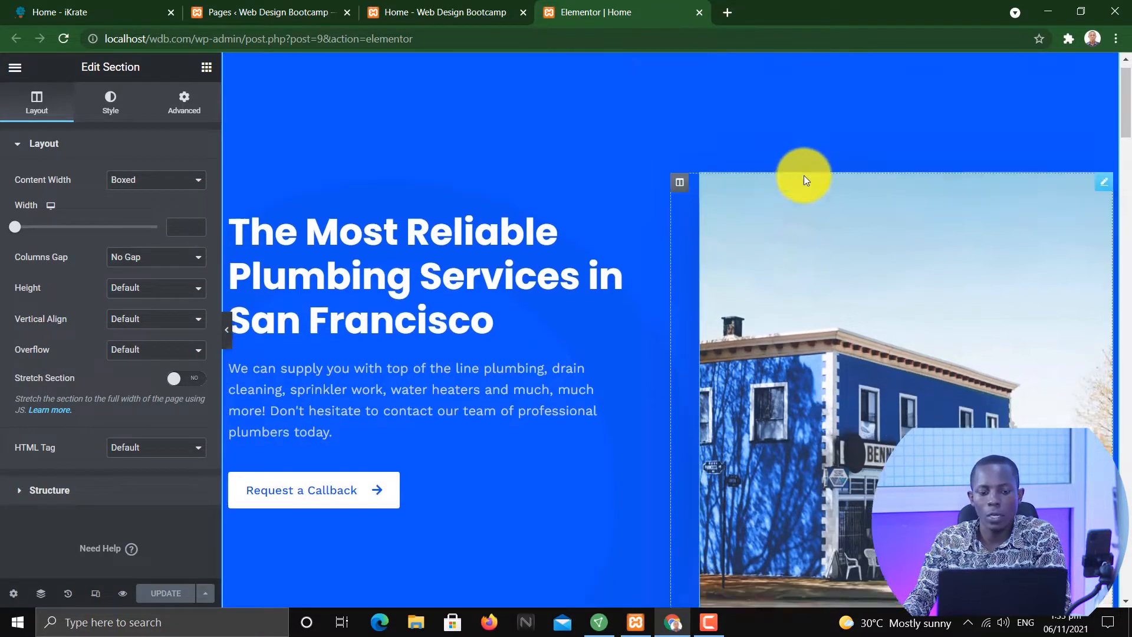
pyautogui.scroll(3, 678, 188)
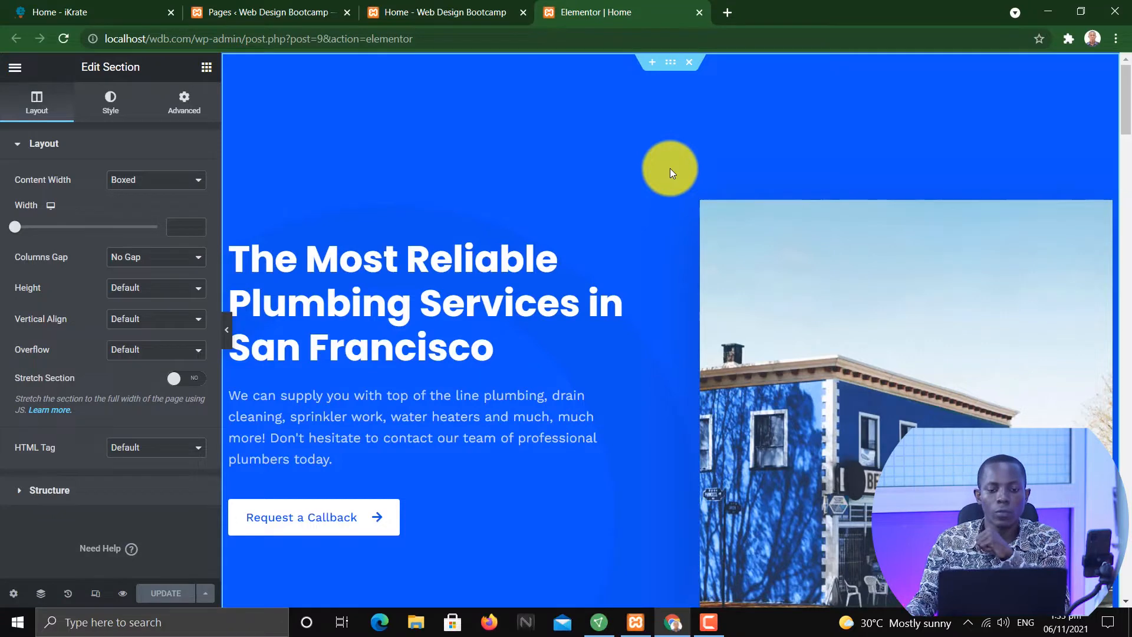
pyautogui.scroll(-4, 530, 169)
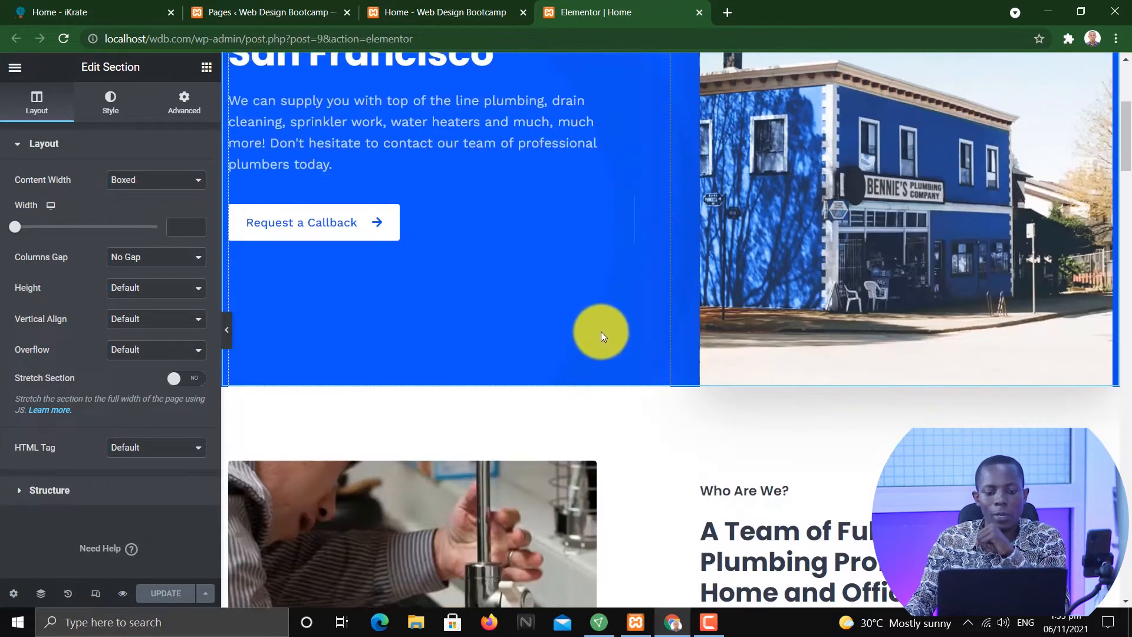
pyautogui.scroll(3, 595, 312)
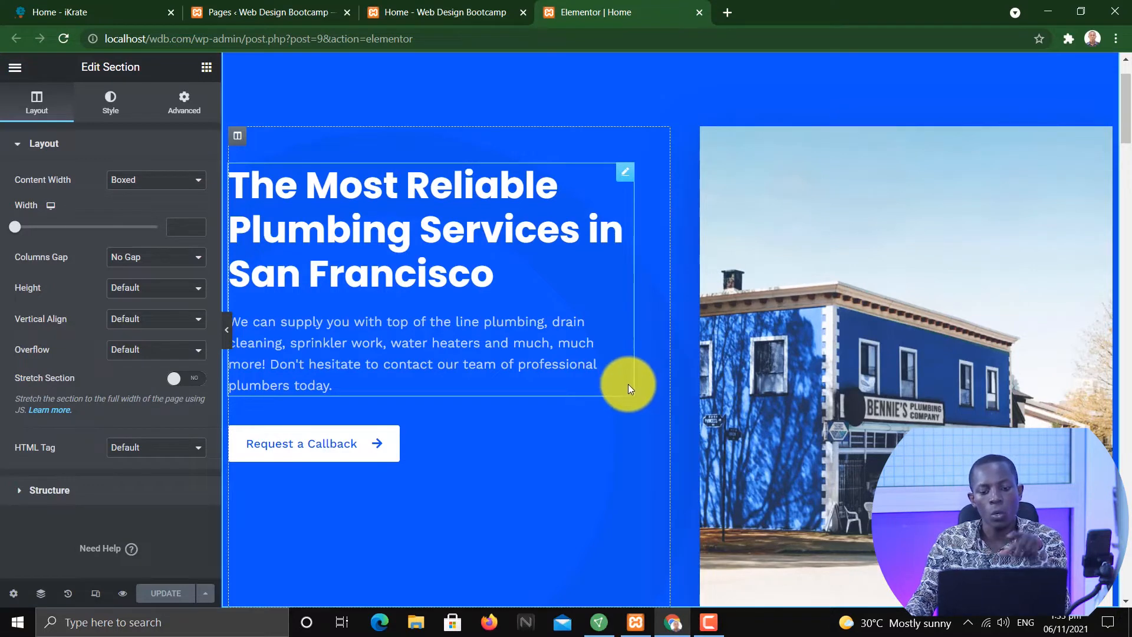
pyautogui.scroll(1, 640, 354)
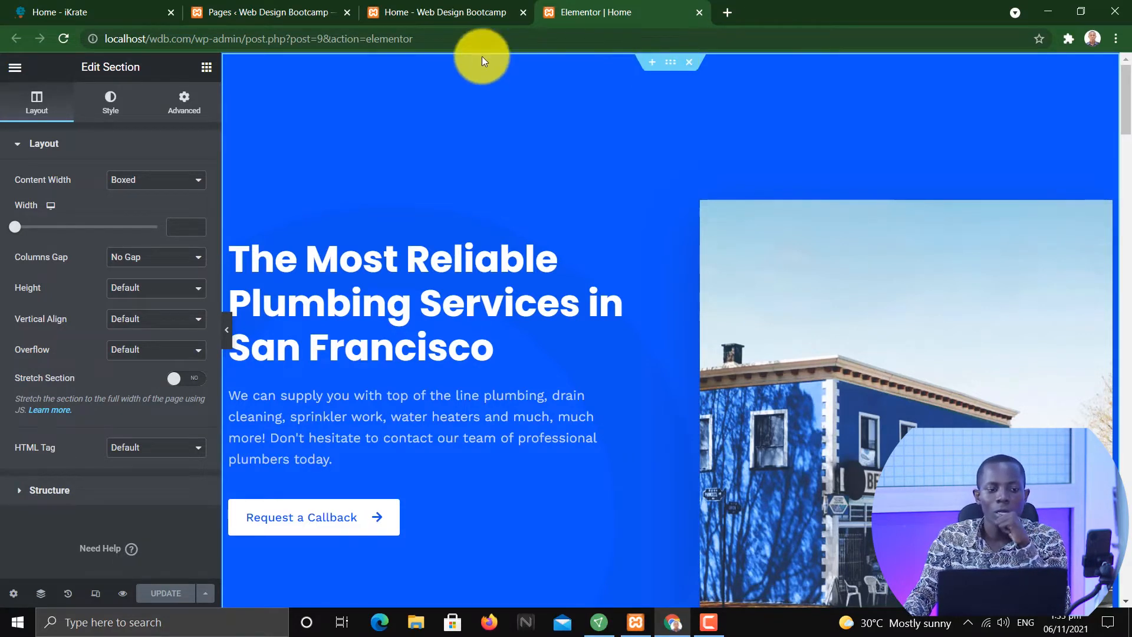
pyautogui.moveTo(77, 61); pyautogui.dragTo(143, 72)
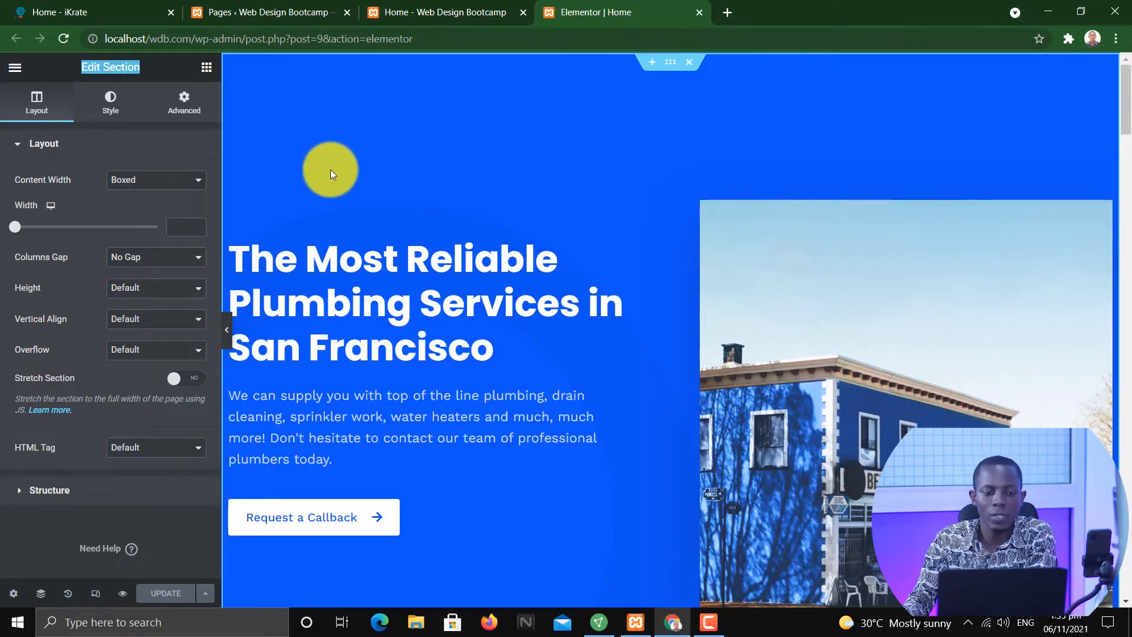
pyautogui.click(115, 109)
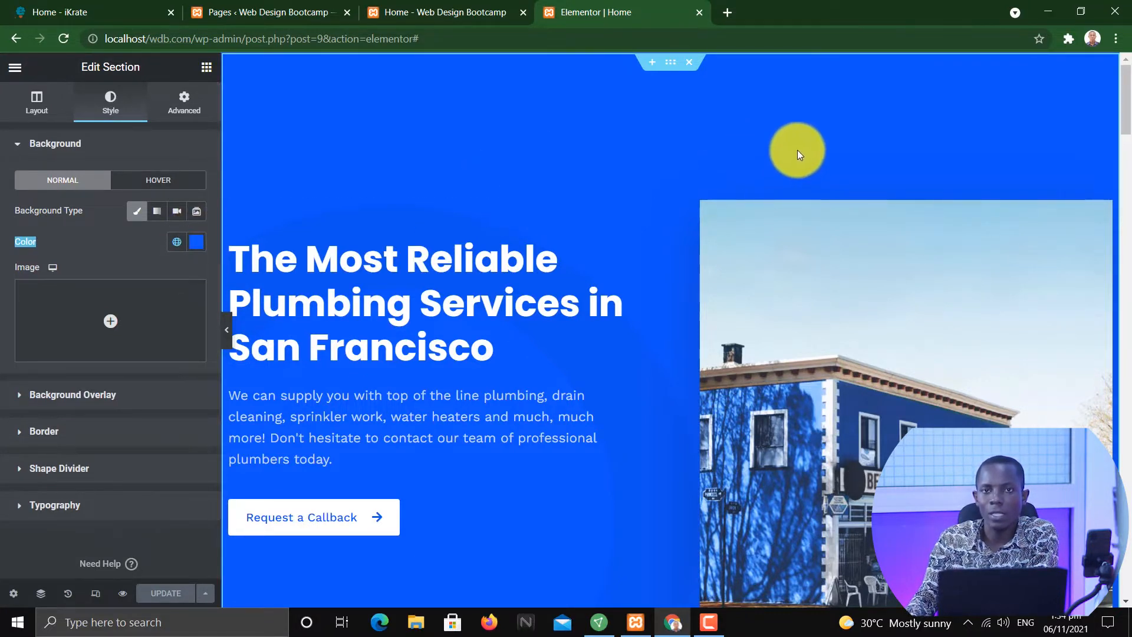
# Set the hero section's background color to bright pink, #FB0F90, and look over the section in the page preview.
pyautogui.click(196, 242)
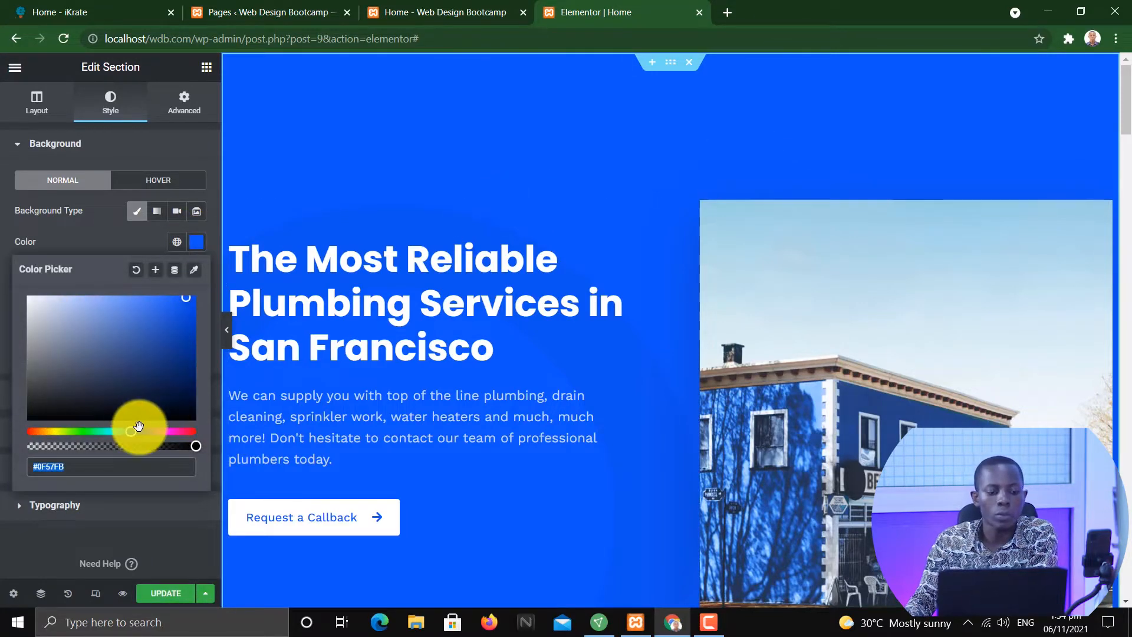
pyautogui.click(168, 433)
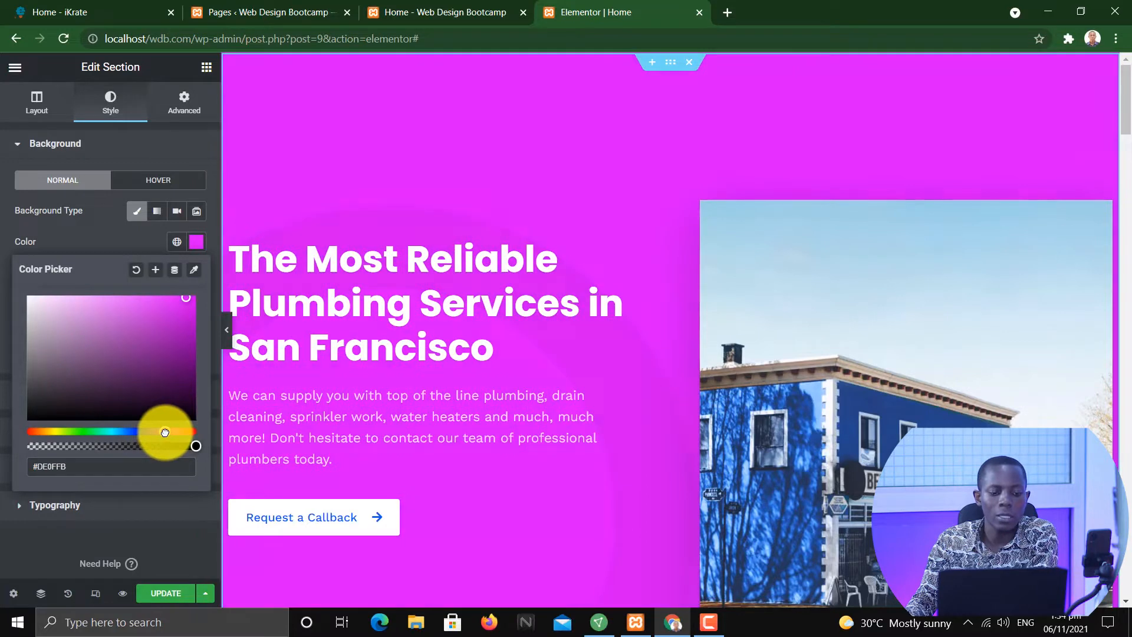
pyautogui.moveTo(168, 432)
pyautogui.mouseDown()
pyautogui.moveTo(196, 431)
pyautogui.moveTo(23, 419)
pyautogui.moveTo(180, 435)
pyautogui.mouseUp()
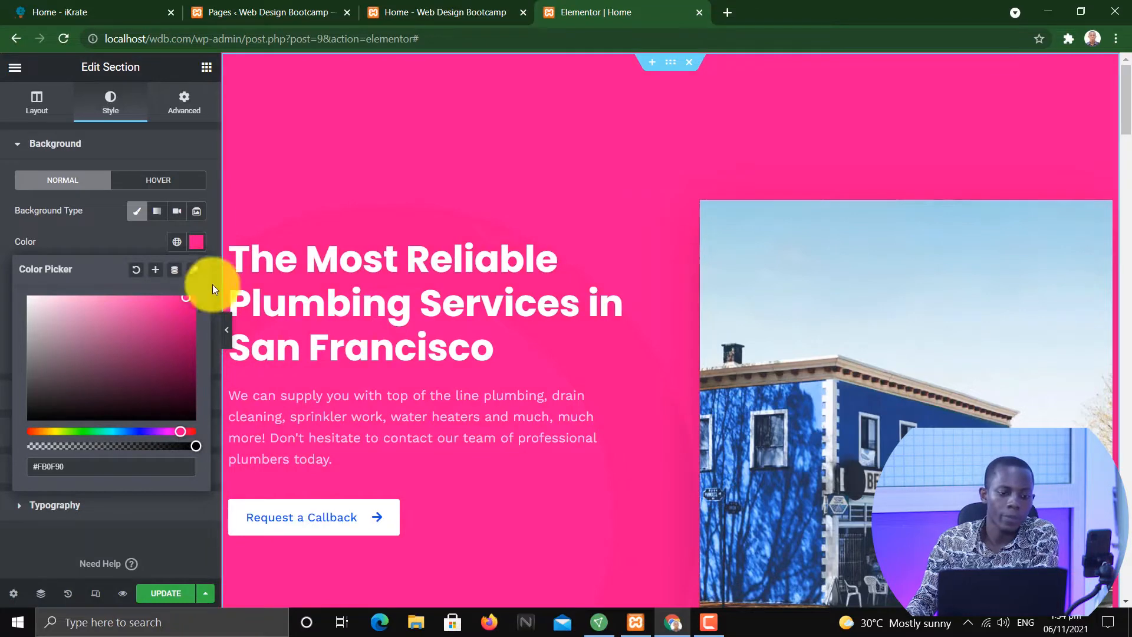
pyautogui.click(197, 243)
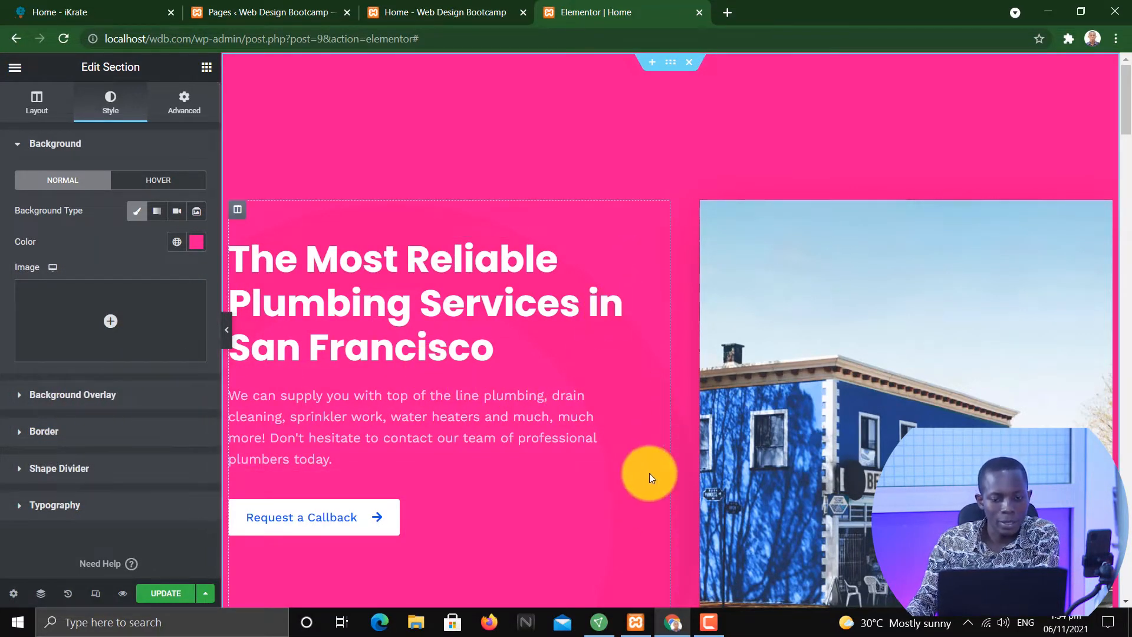
pyautogui.scroll(-5, 656, 504)
pyautogui.scroll(5, 669, 341)
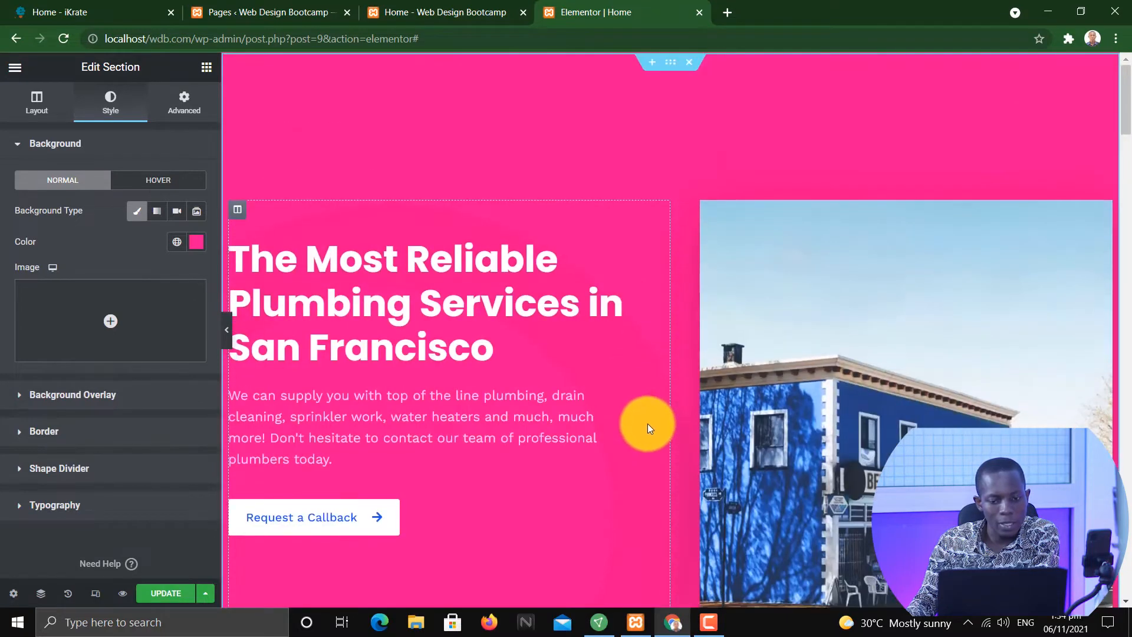
pyautogui.scroll(-3, 639, 420)
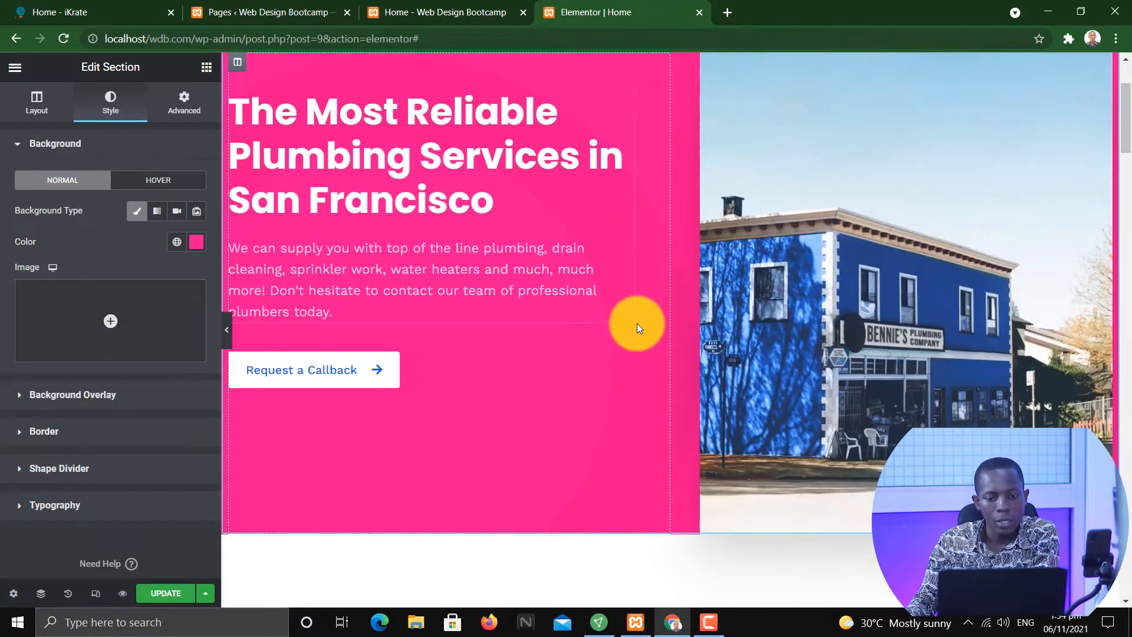
pyautogui.scroll(3, 637, 324)
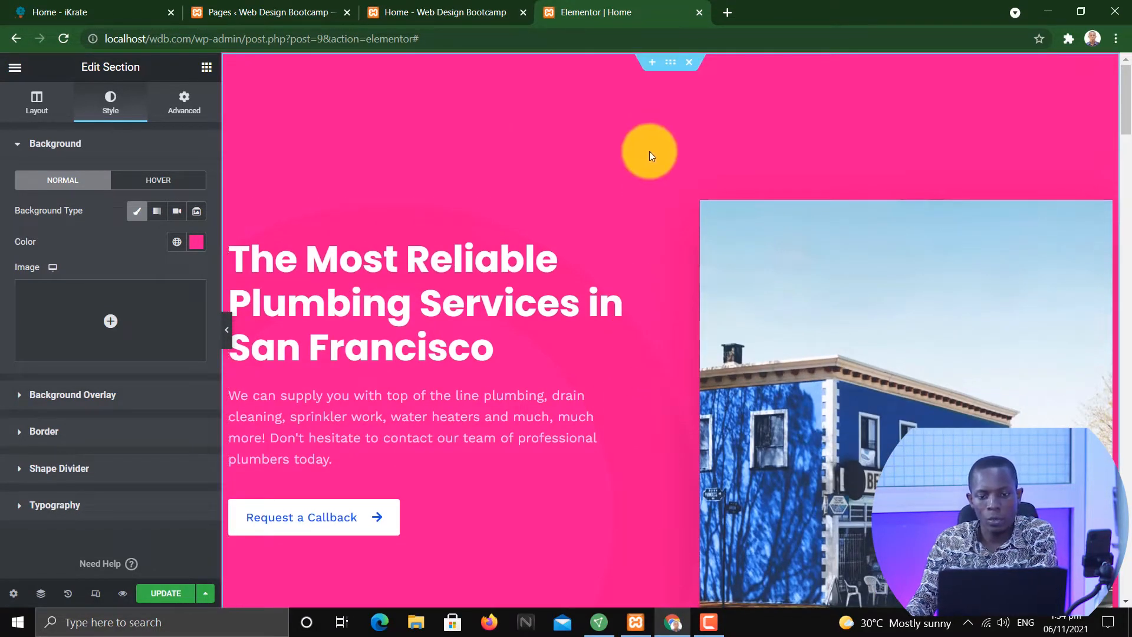
# View the Background Overlay settings of the hero section, including its image, position and attachment options.
pyautogui.click(35, 393)
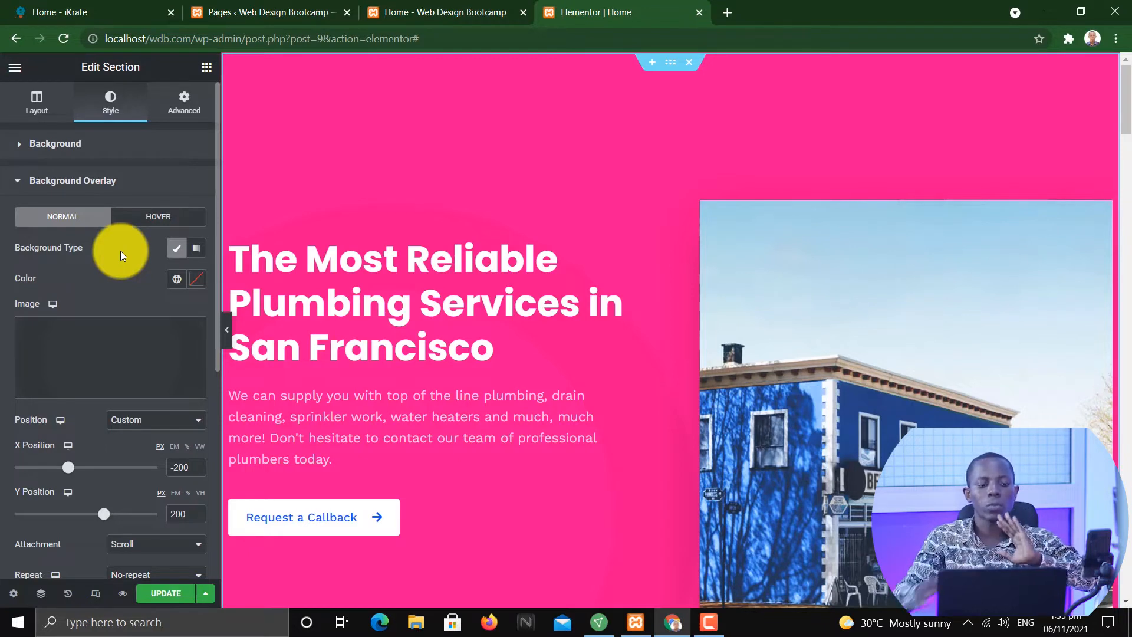
pyautogui.moveTo(101, 372)
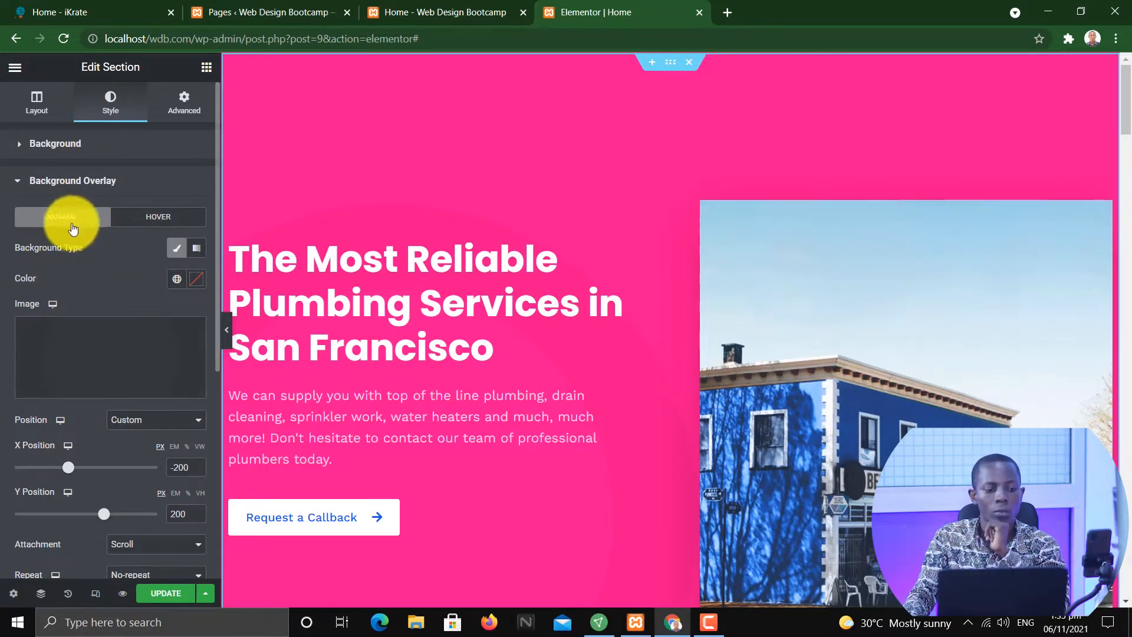
pyautogui.click(47, 179)
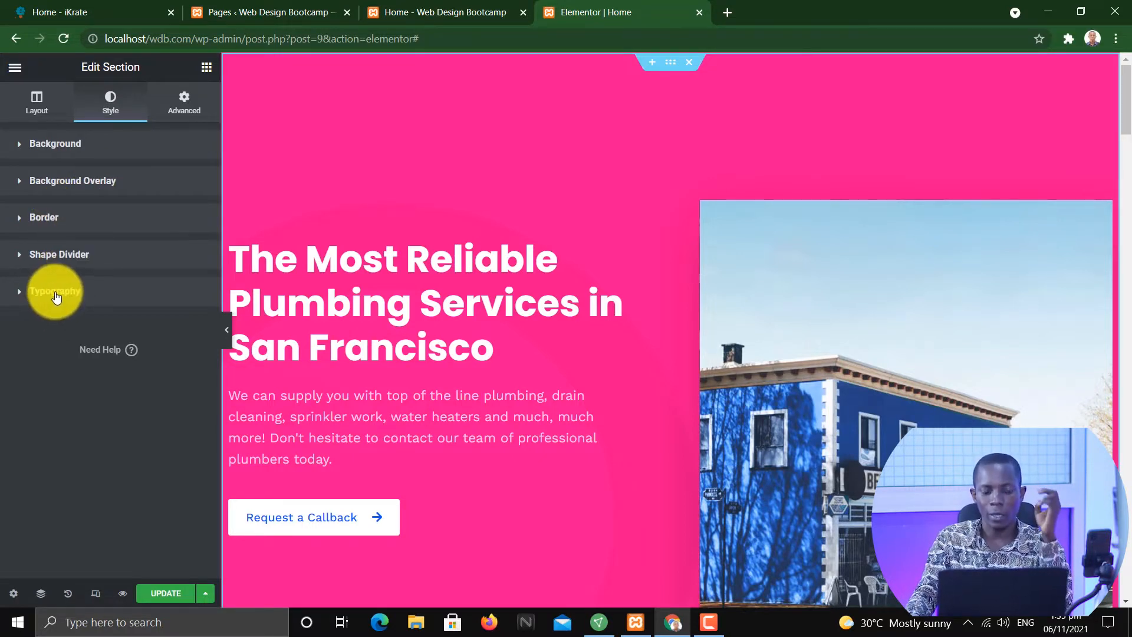
# Set the hero section's background image to about.jpg from the media library and look over the section.
pyautogui.click(56, 146)
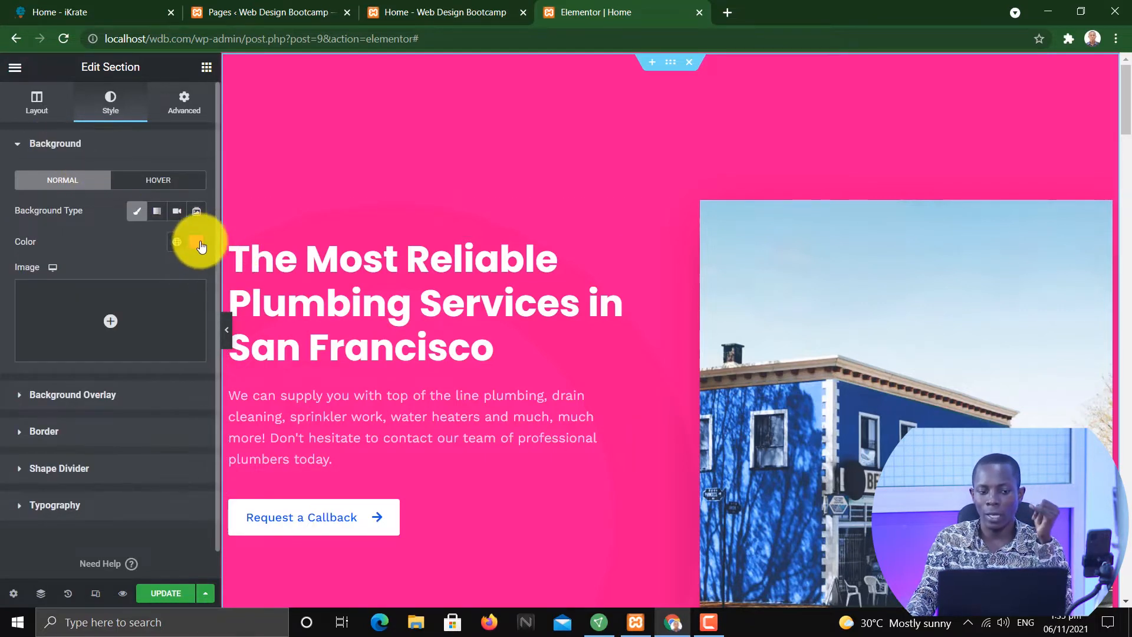
pyautogui.moveTo(121, 311)
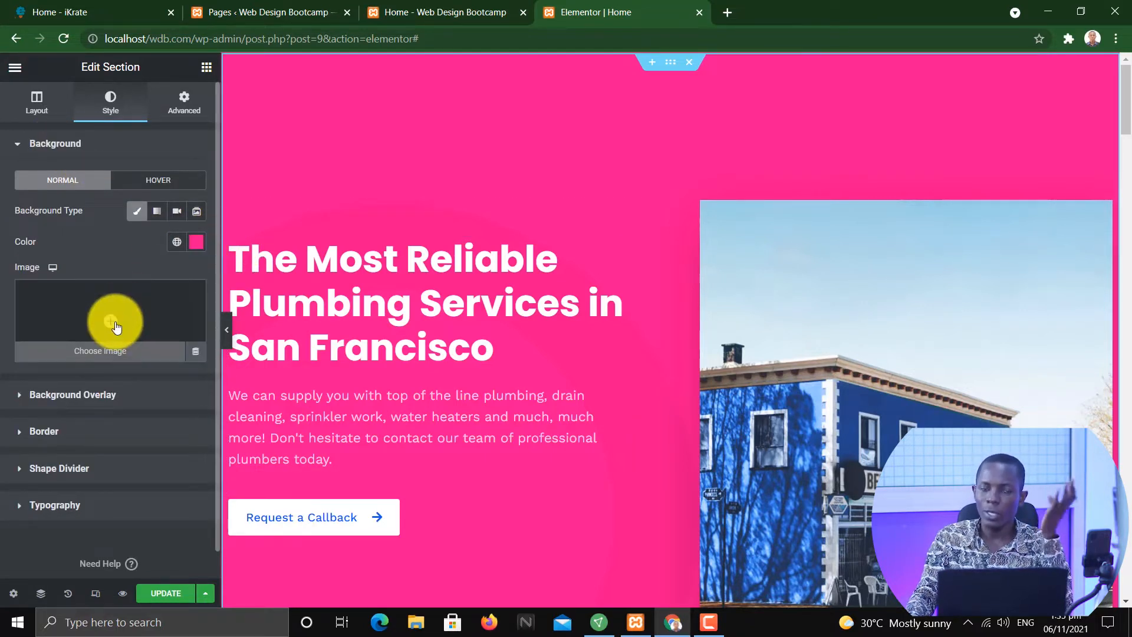
pyautogui.click(127, 316)
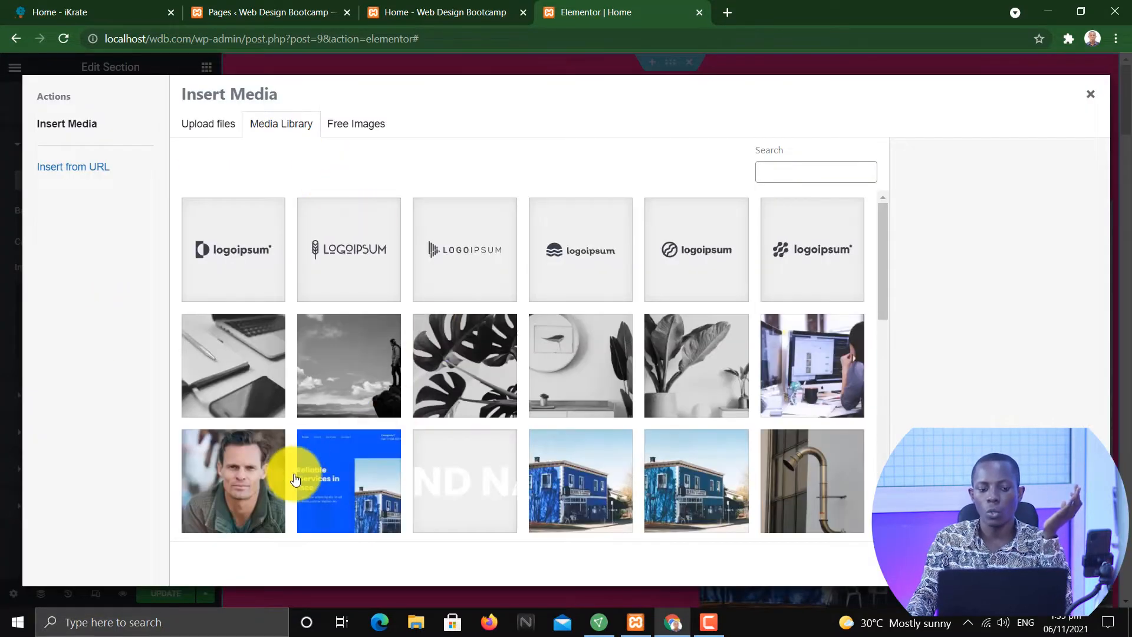
pyautogui.click(580, 474)
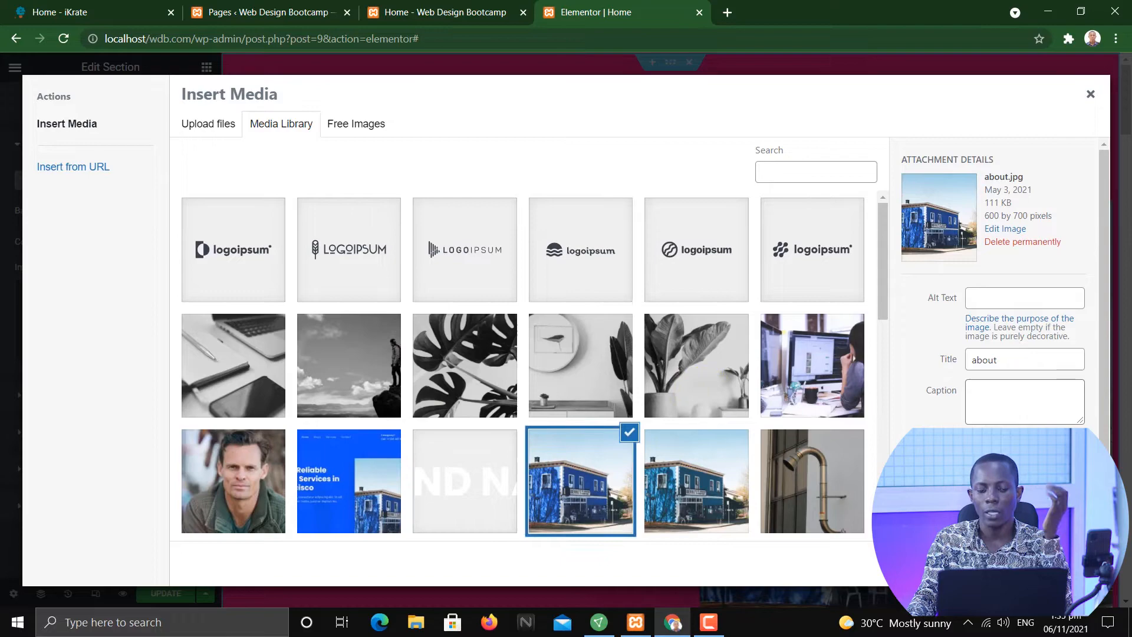
pyautogui.click(1062, 563)
pyautogui.scroll(-5, 865, 289)
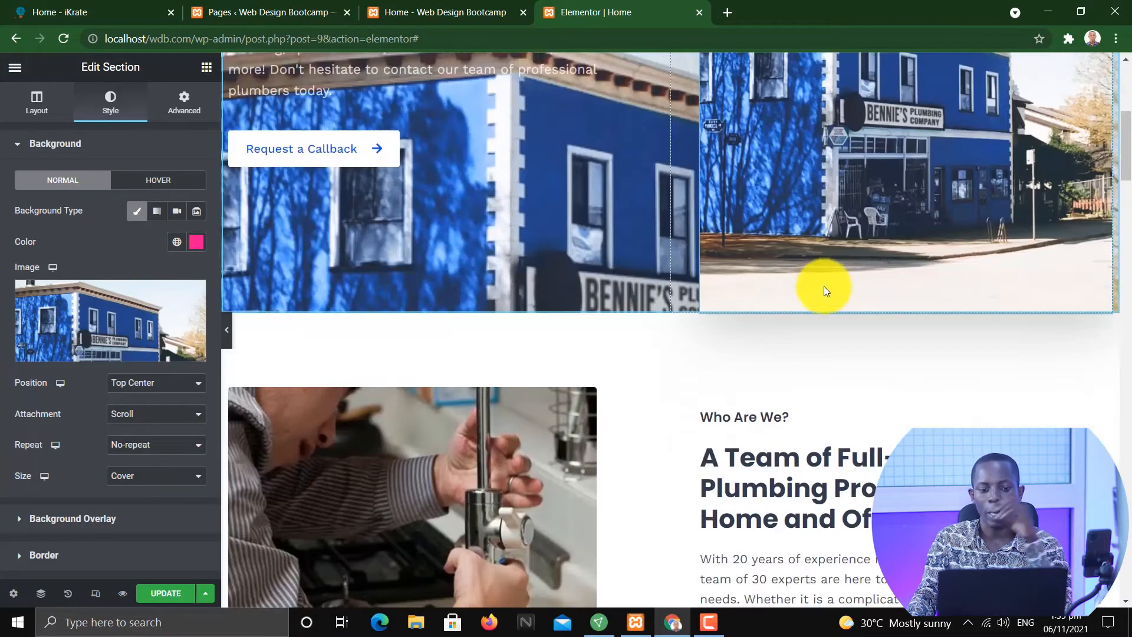
pyautogui.scroll(5, 825, 286)
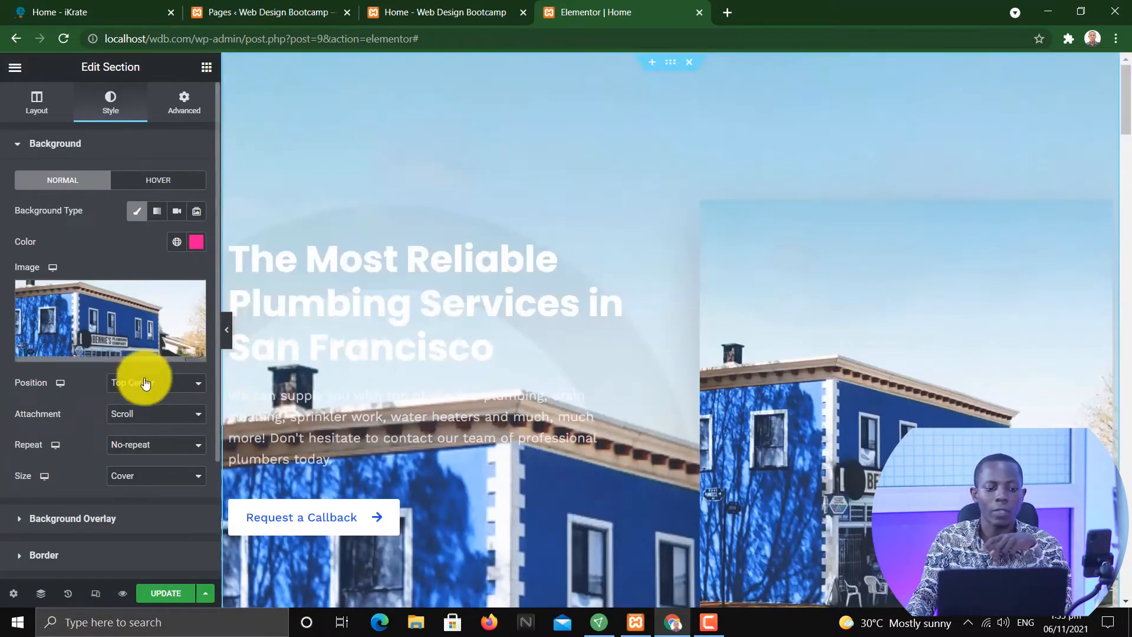
# Remove the background image from the hero section.
pyautogui.click(197, 354)
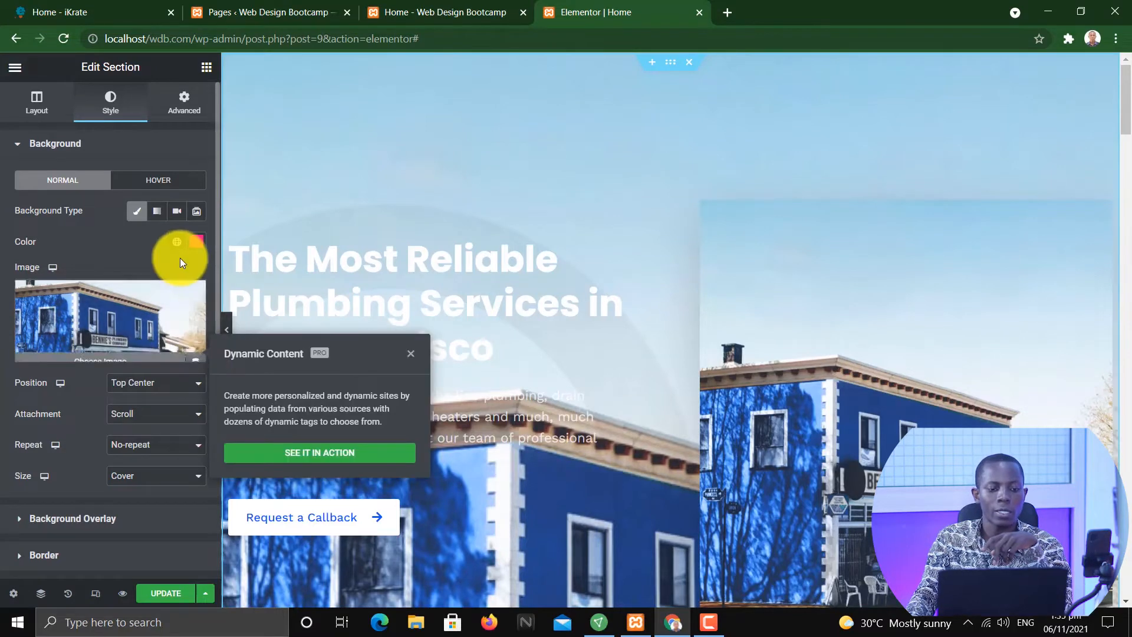
pyautogui.click(195, 296)
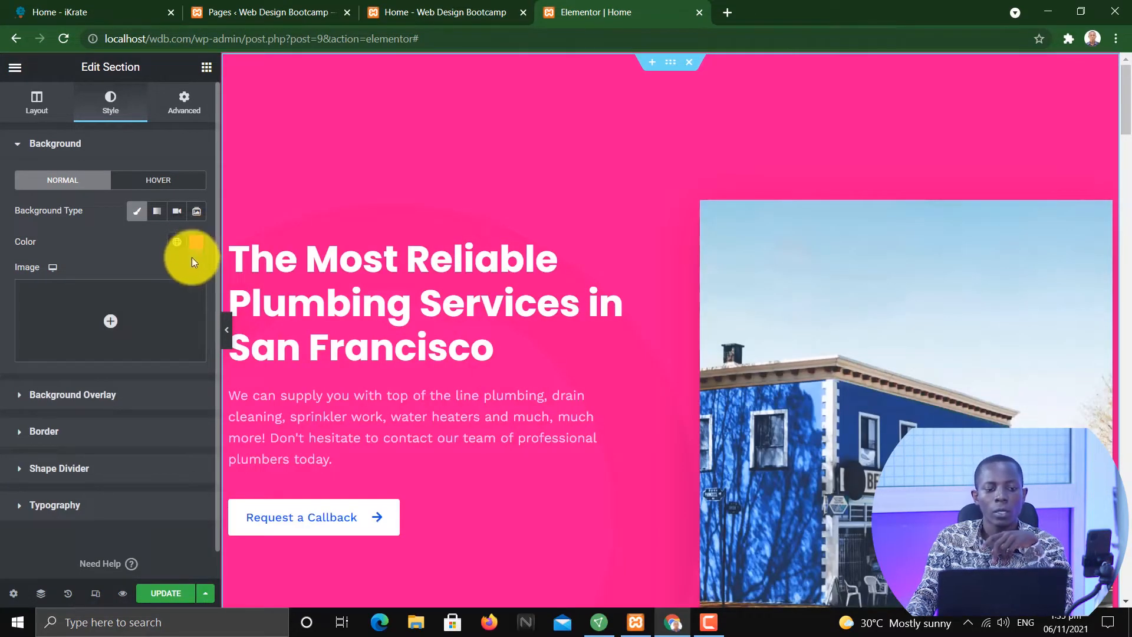
pyautogui.click(123, 149)
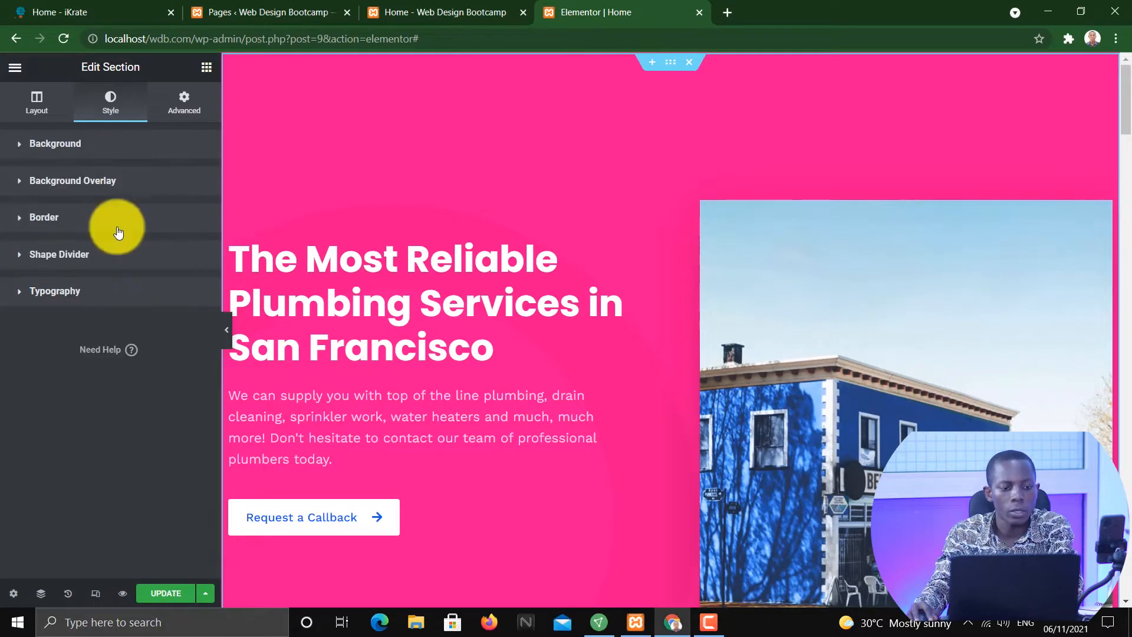
# Reset the hero section's background color and set it to a darker pink, #DC087B.
pyautogui.click(55, 182)
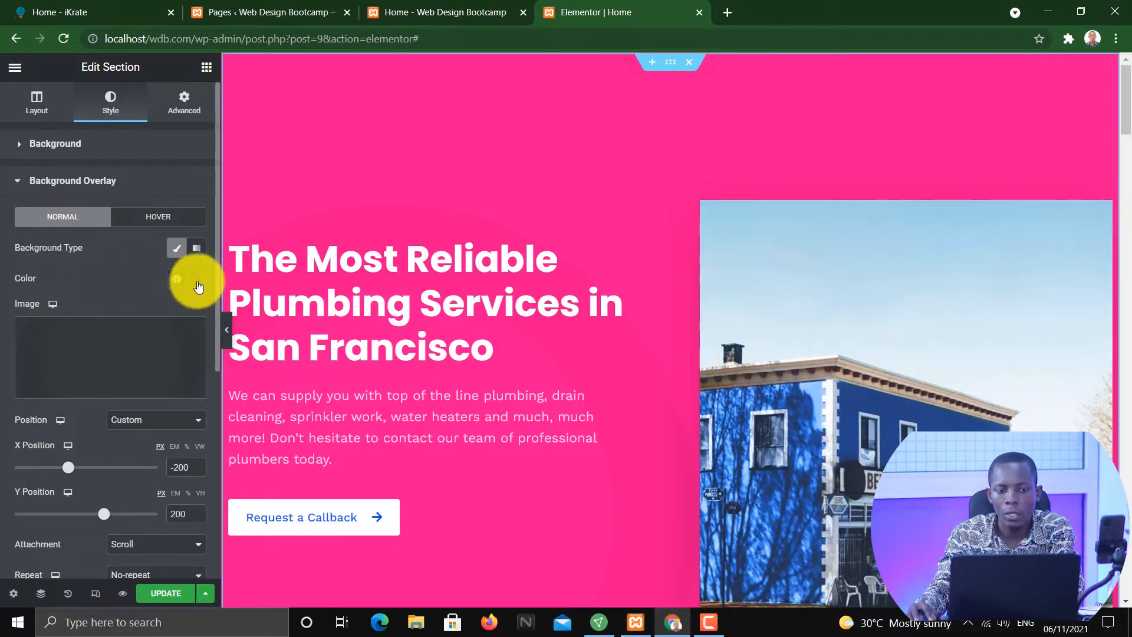
pyautogui.click(71, 145)
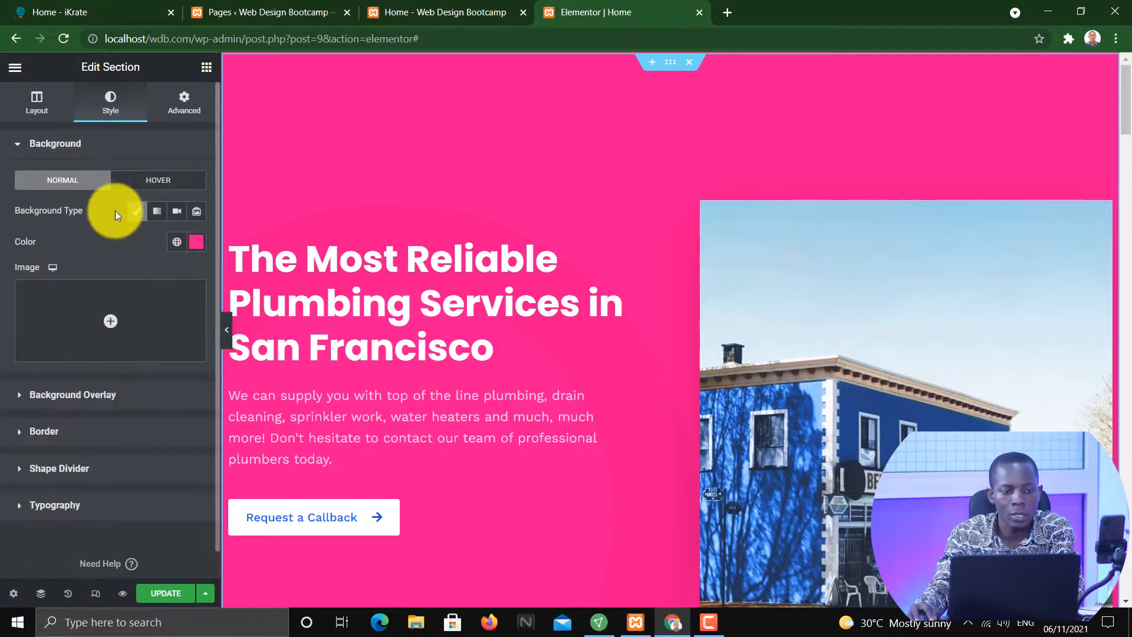
pyautogui.click(196, 243)
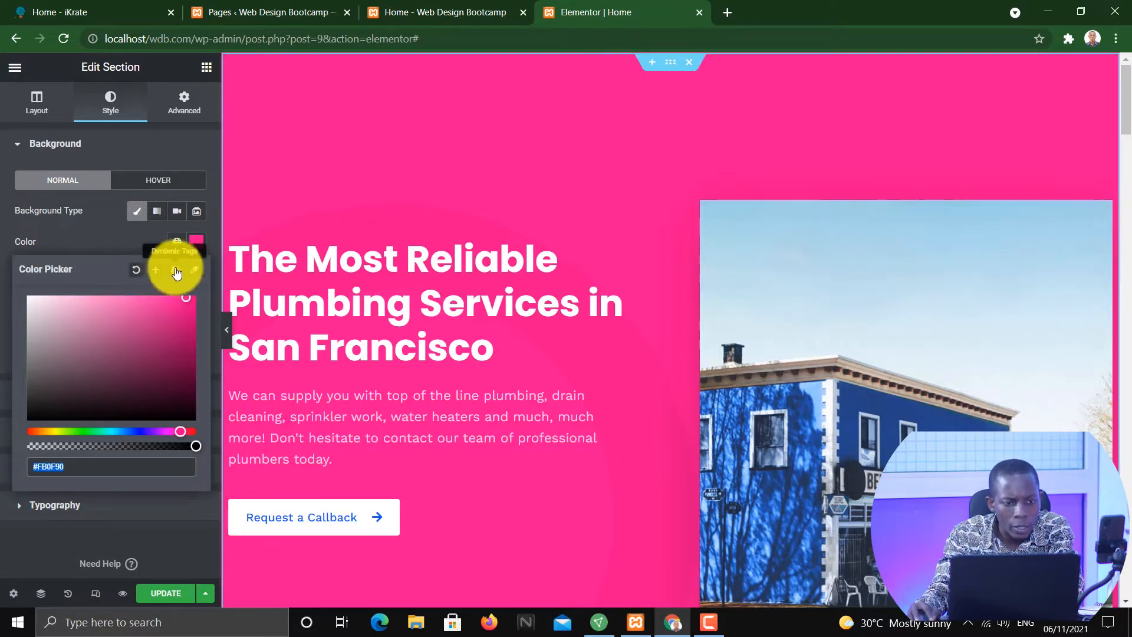
pyautogui.click(137, 270)
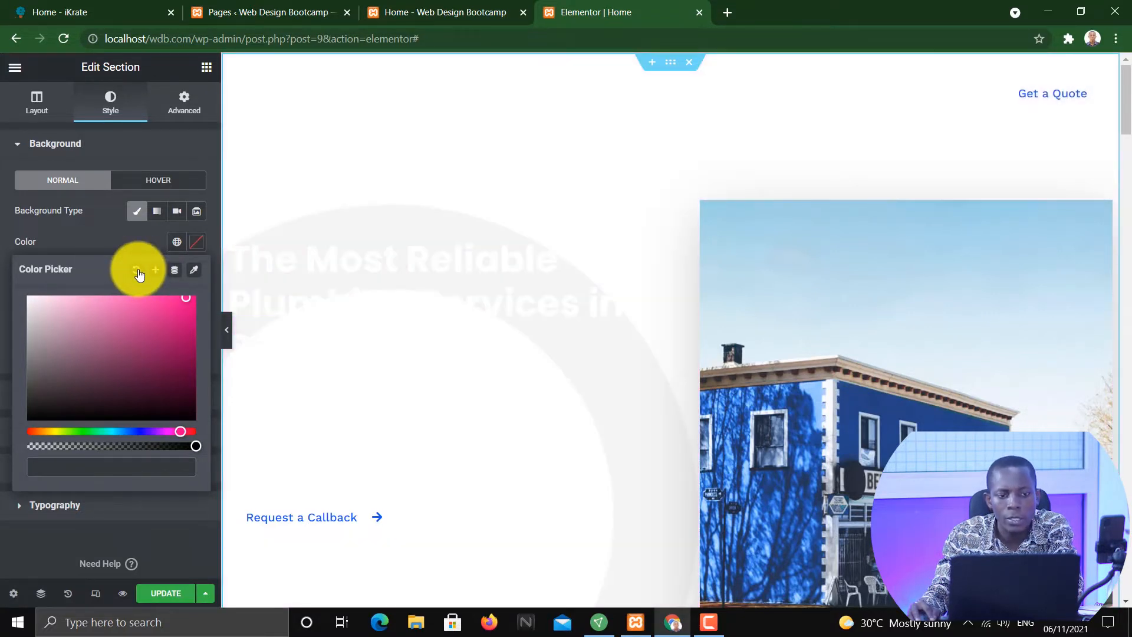
pyautogui.click(189, 306)
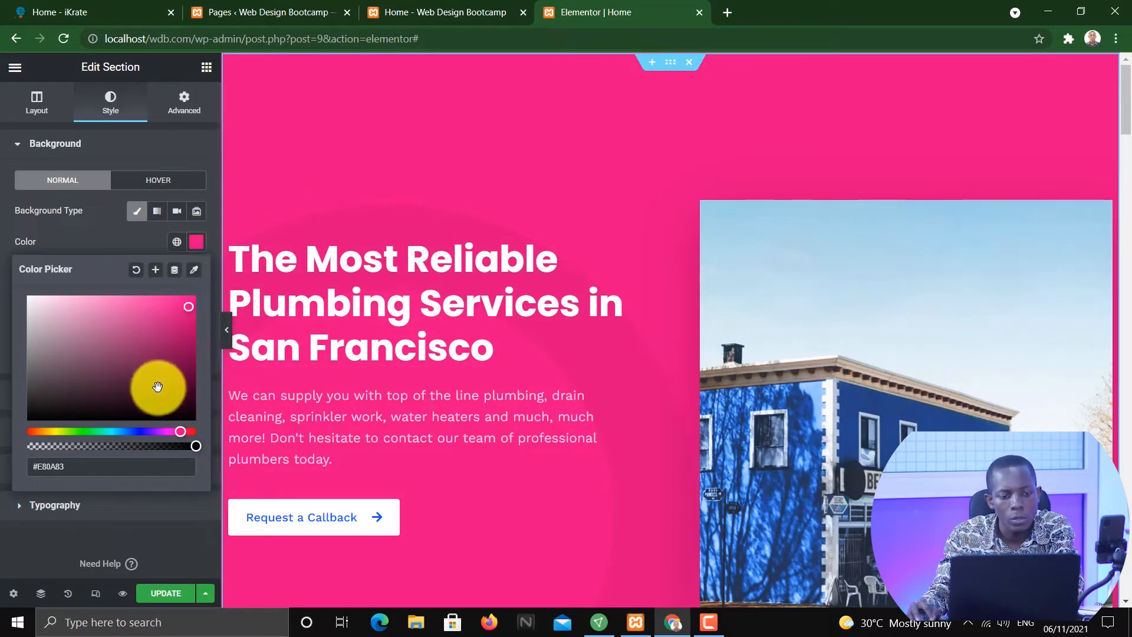
pyautogui.click(185, 304)
pyautogui.moveTo(187, 304); pyautogui.dragTo(187, 297)
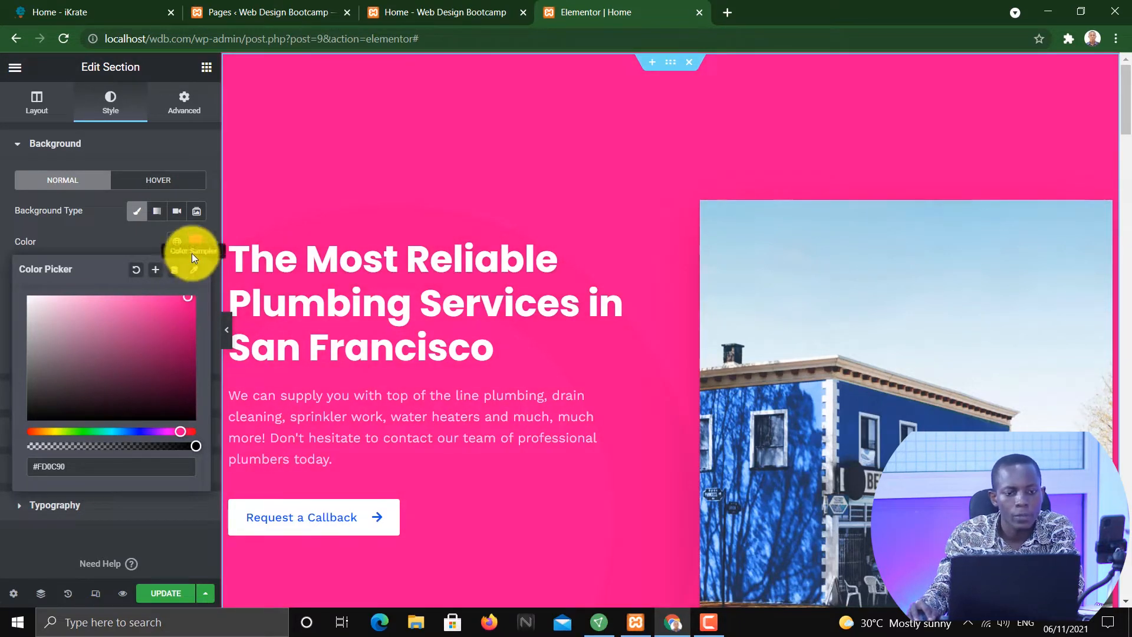
pyautogui.click(190, 313)
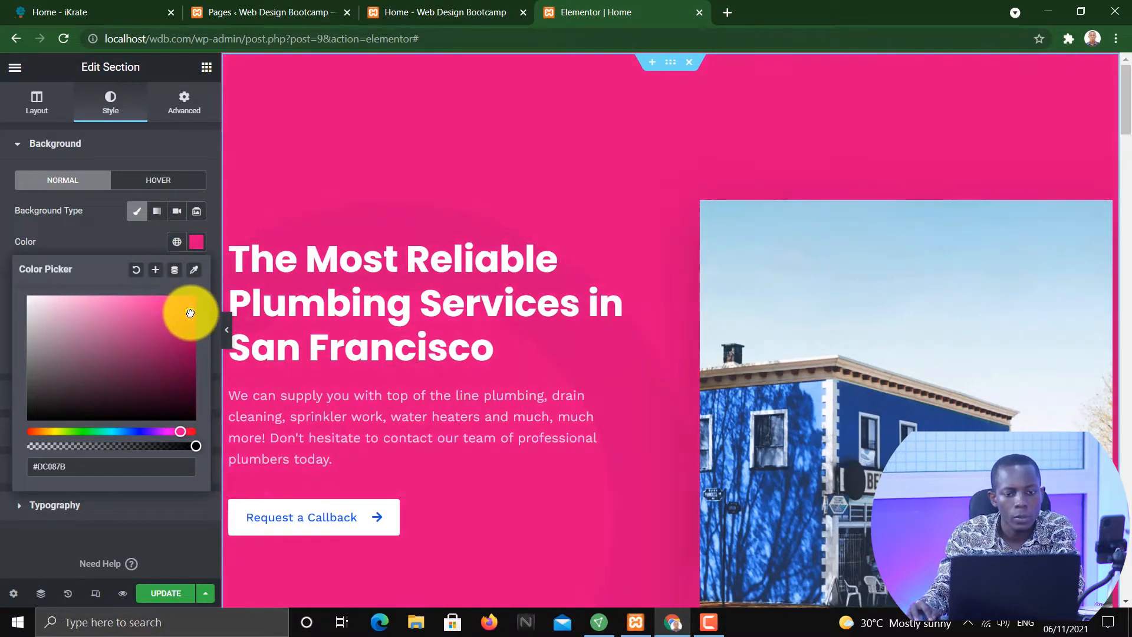
pyautogui.click(195, 242)
# View the hero section's background overlay image, graphic-1.svg, in the media library without changing it.
pyautogui.click(65, 144)
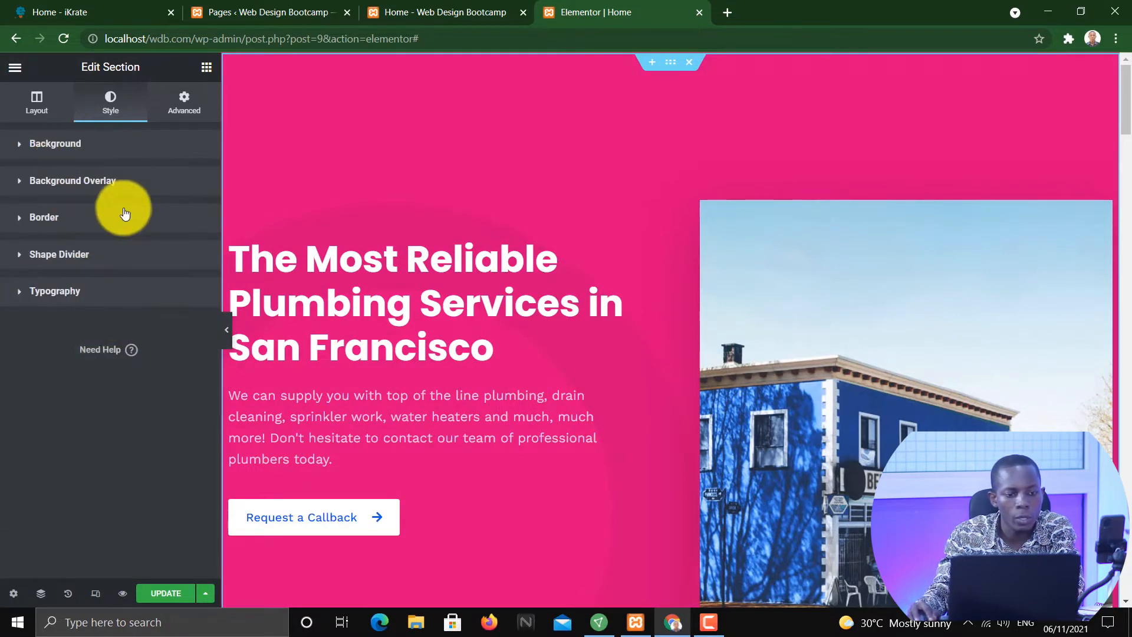
pyautogui.click(70, 181)
pyautogui.click(130, 354)
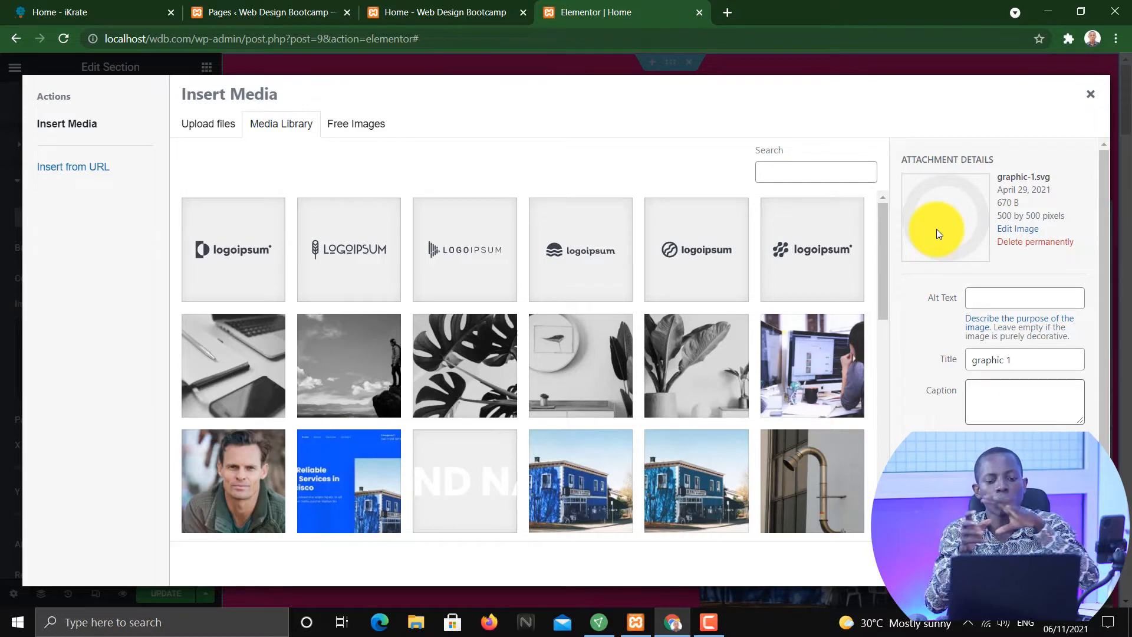
pyautogui.click(1088, 95)
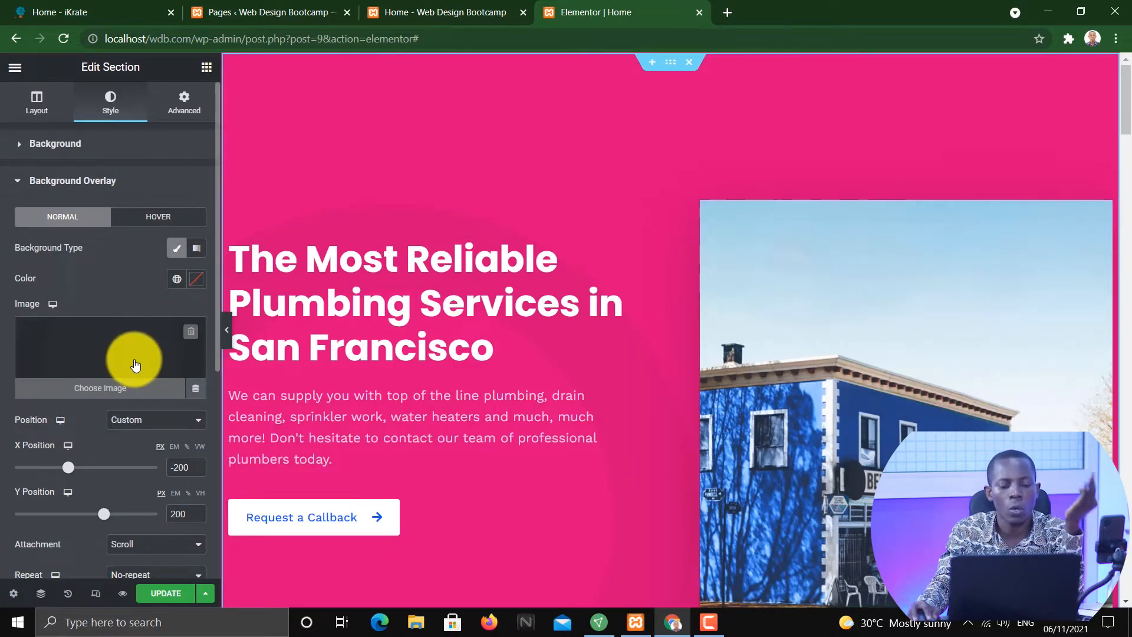
pyautogui.scroll(-3, 139, 362)
pyautogui.scroll(3, 140, 304)
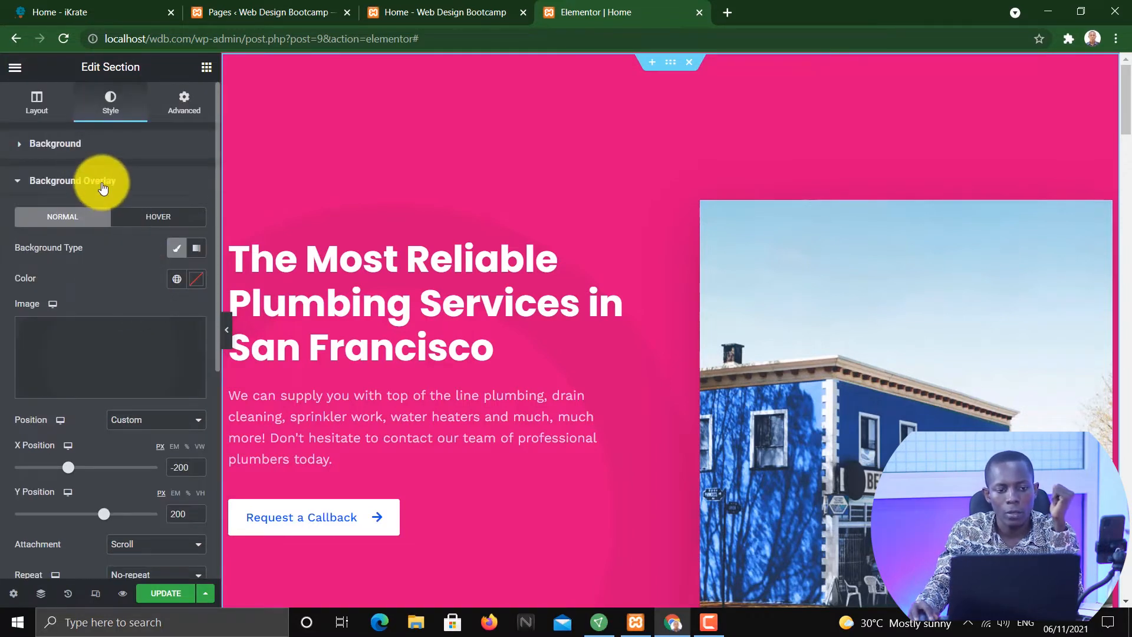
# Remove the background overlay image from the hero section and preview the page with the editing panel hidden.
pyautogui.moveTo(189, 379)
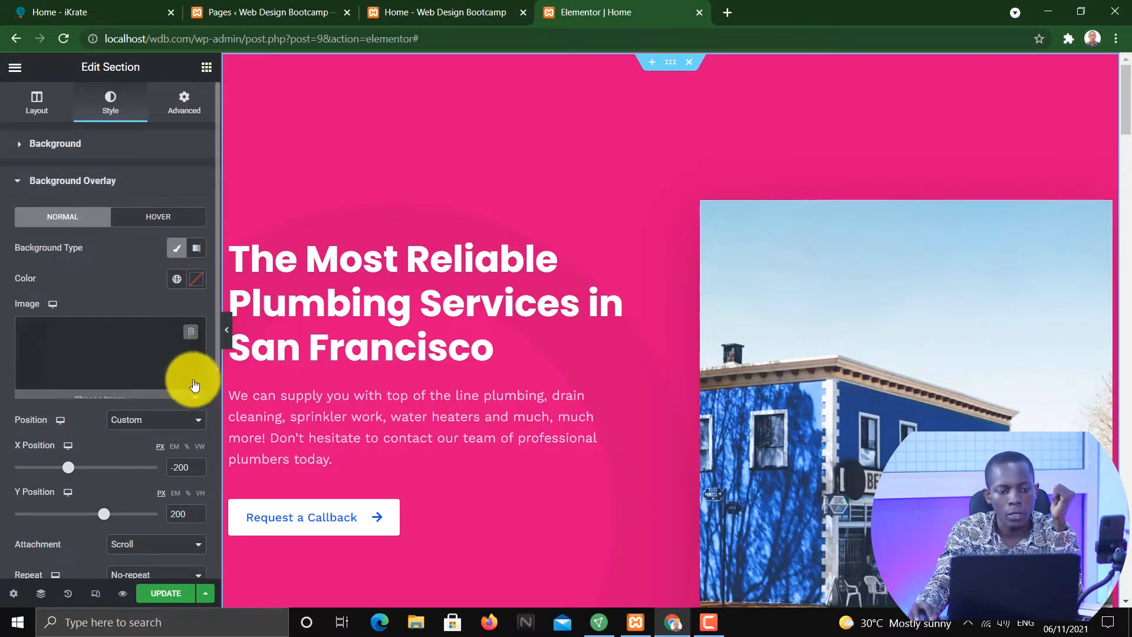
pyautogui.click(190, 334)
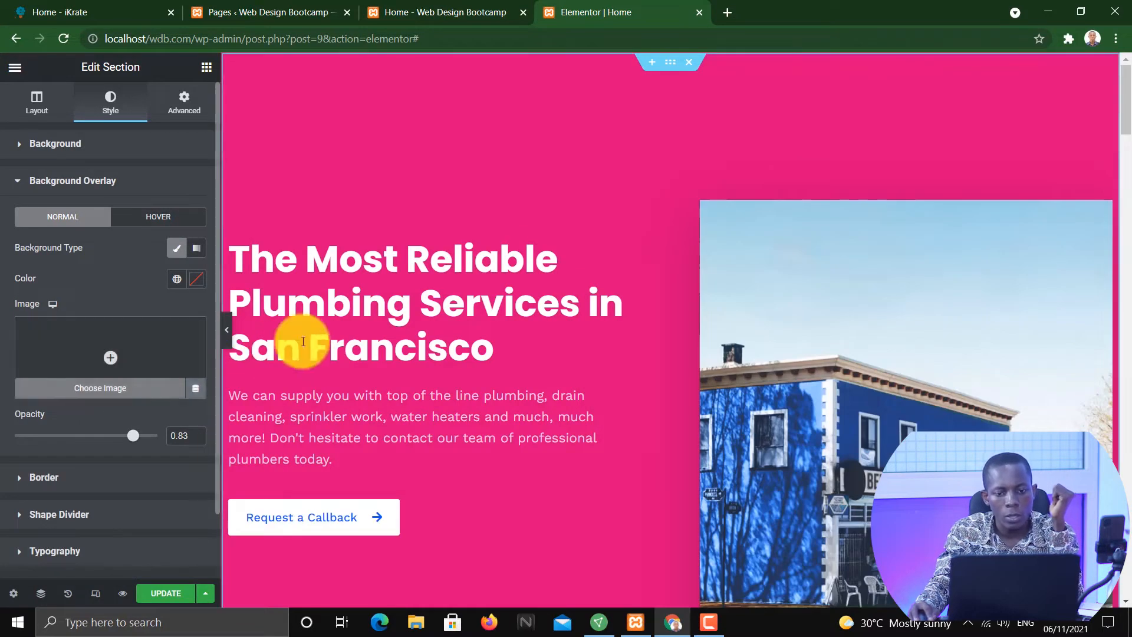
pyautogui.click(226, 329)
pyautogui.scroll(-5, 796, 326)
pyautogui.scroll(5, 804, 330)
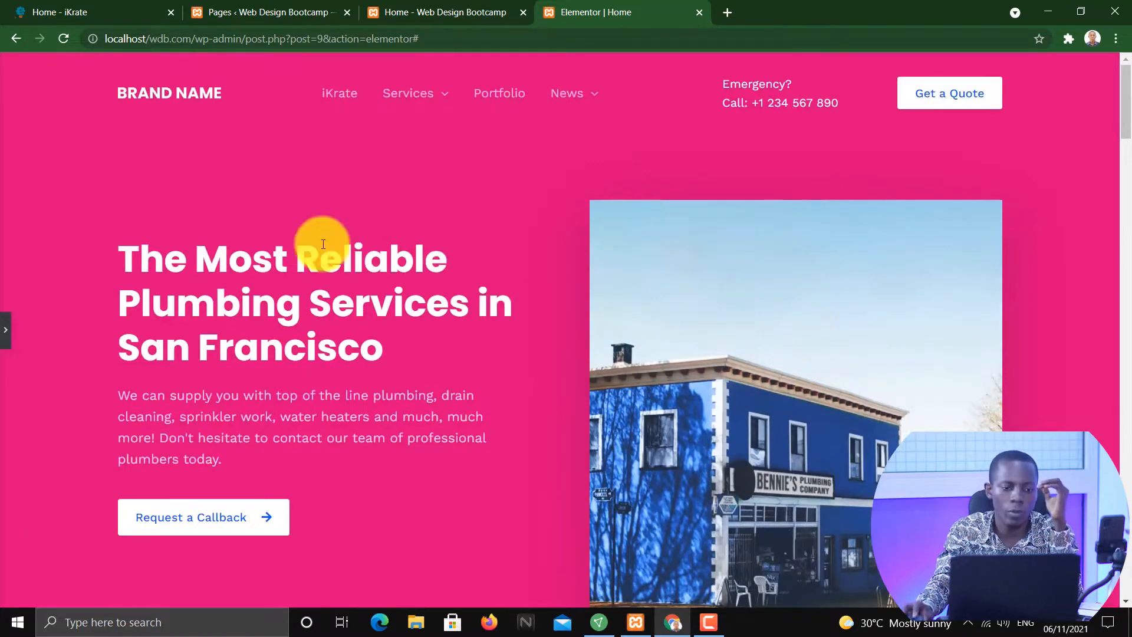
pyautogui.click(6, 330)
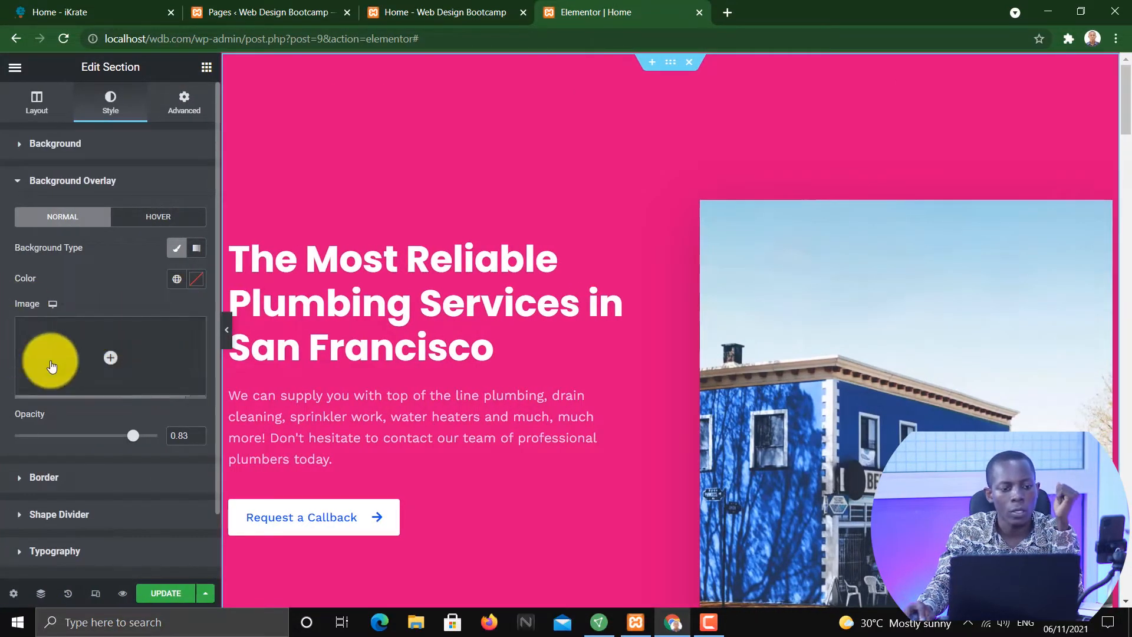
# Set the hero section's background overlay color to #190707 and its opacity to 0.33.
pyautogui.click(194, 286)
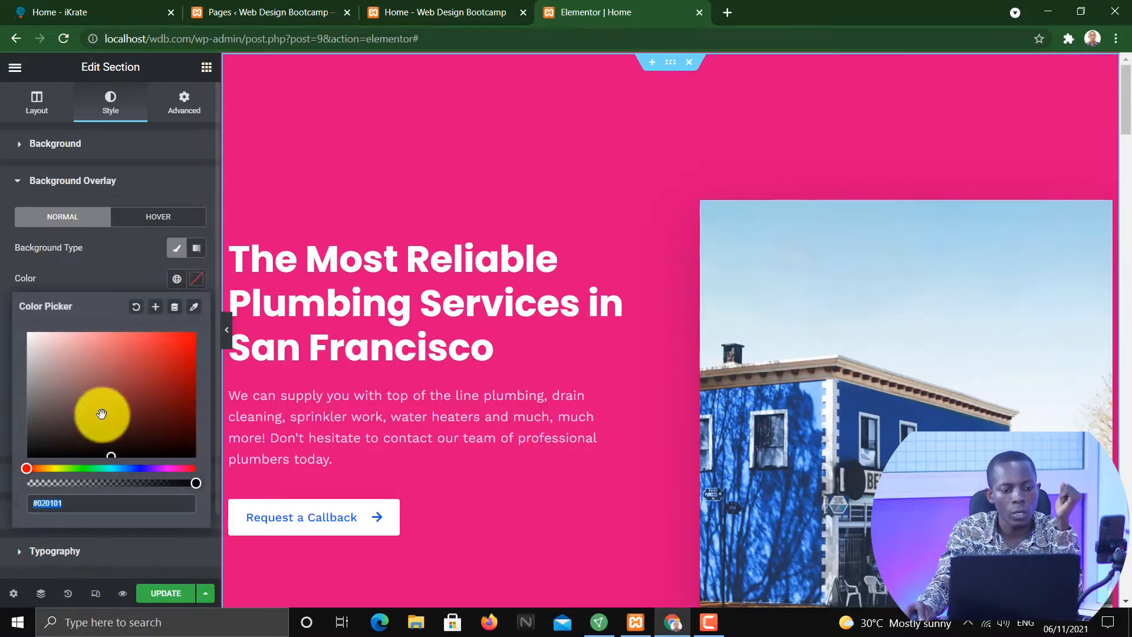
pyautogui.click(146, 446)
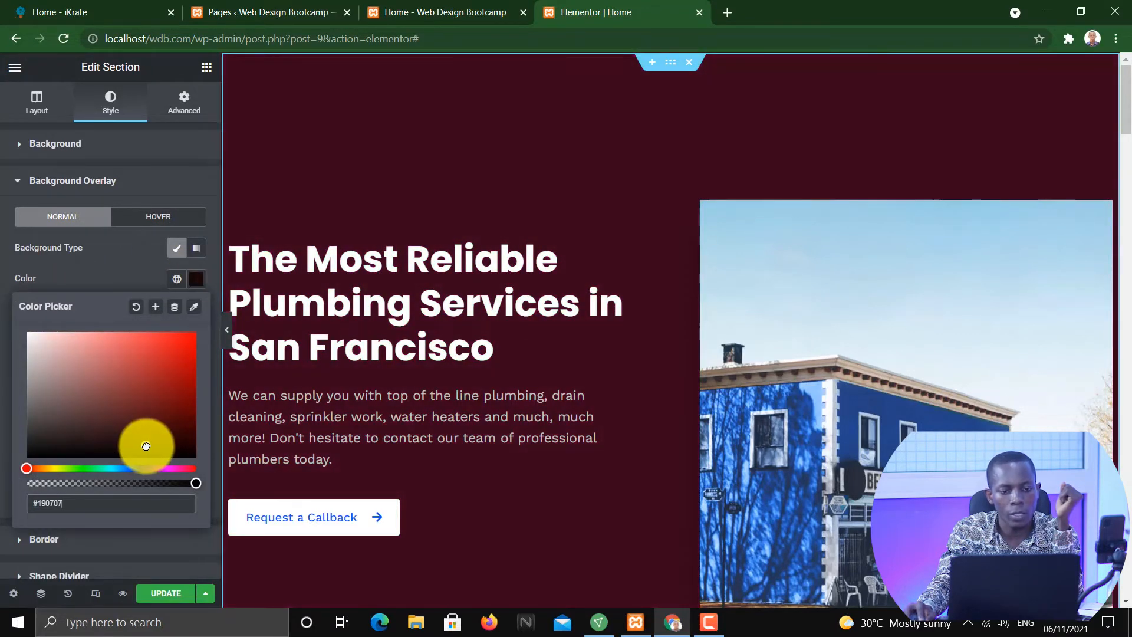
pyautogui.click(189, 278)
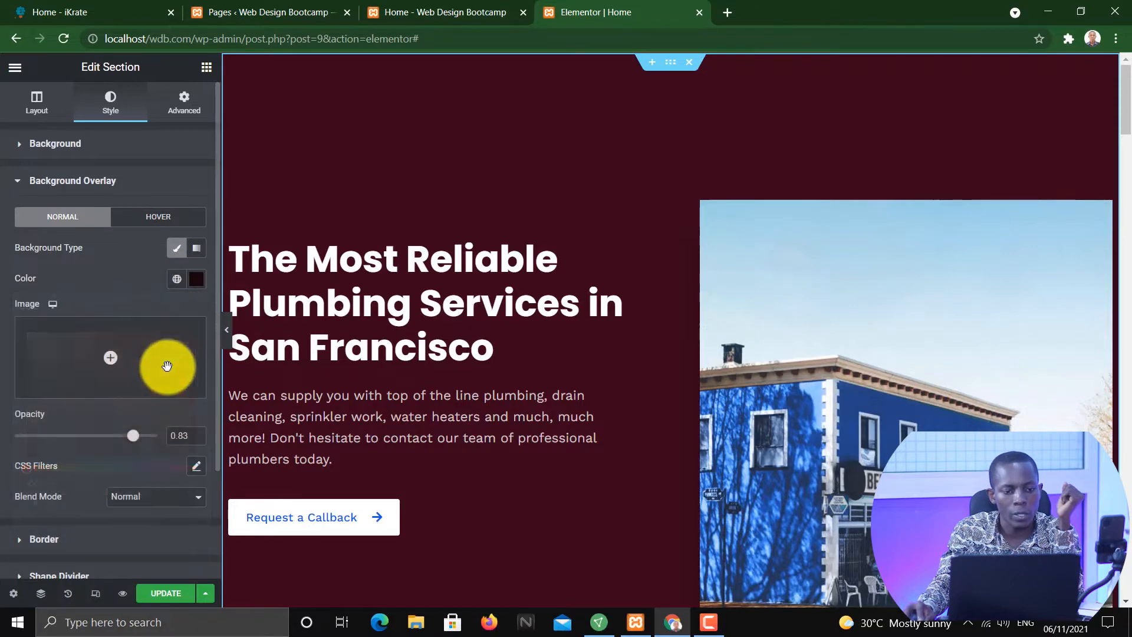
pyautogui.moveTo(133, 435); pyautogui.dragTo(65, 427)
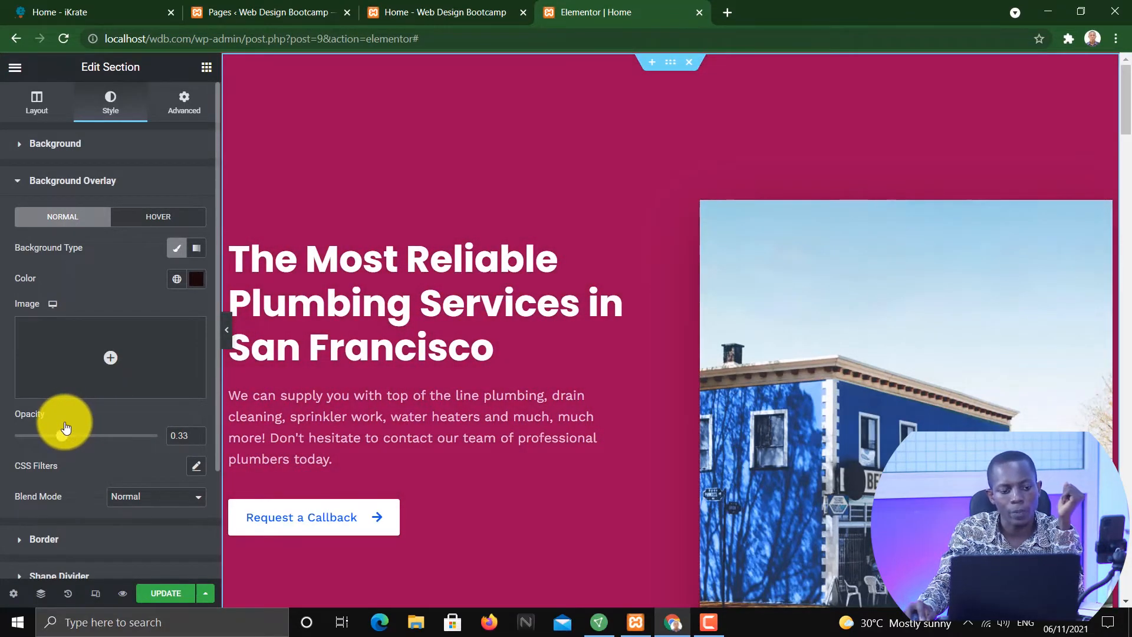
# Try the Multiply, Overlay and Luminosity blend modes on the background overlay and return it to Normal.
pyautogui.scroll(-2, 118, 454)
pyautogui.click(155, 411)
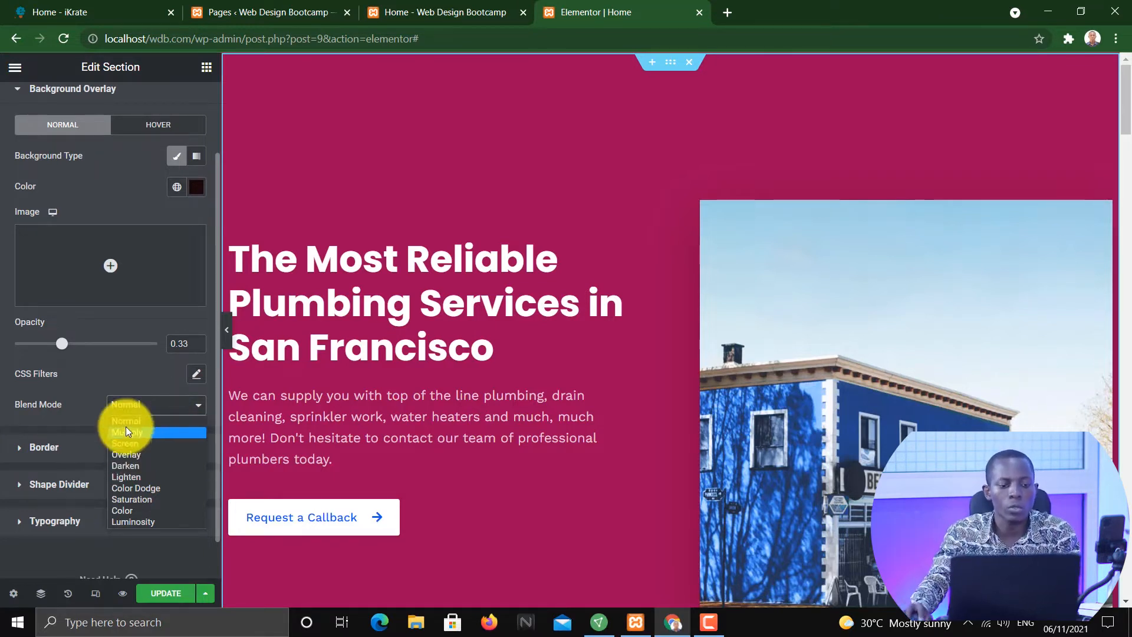
pyautogui.click(140, 430)
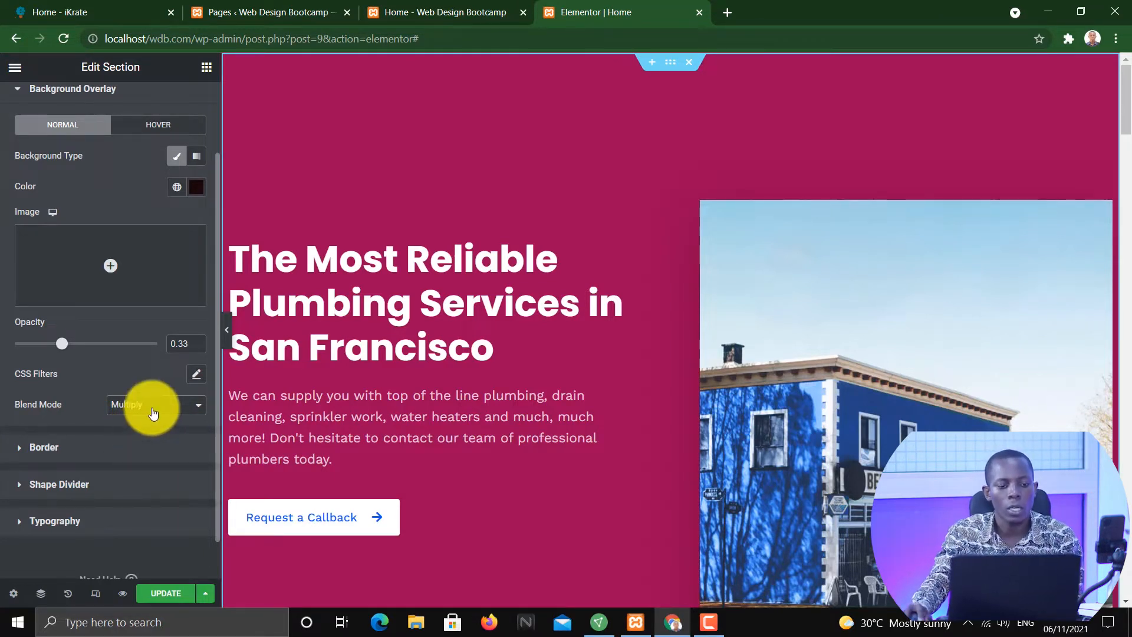
pyautogui.press('Down')
pyautogui.press('Down')
pyautogui.press('Down')
pyautogui.press('Down')
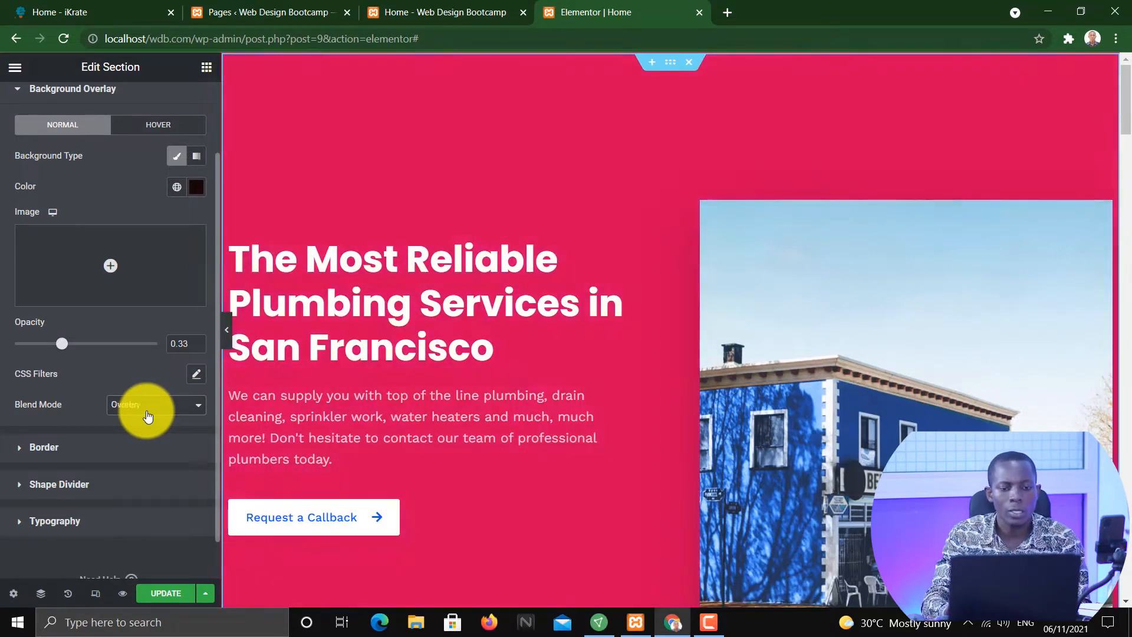
pyautogui.press('Down')
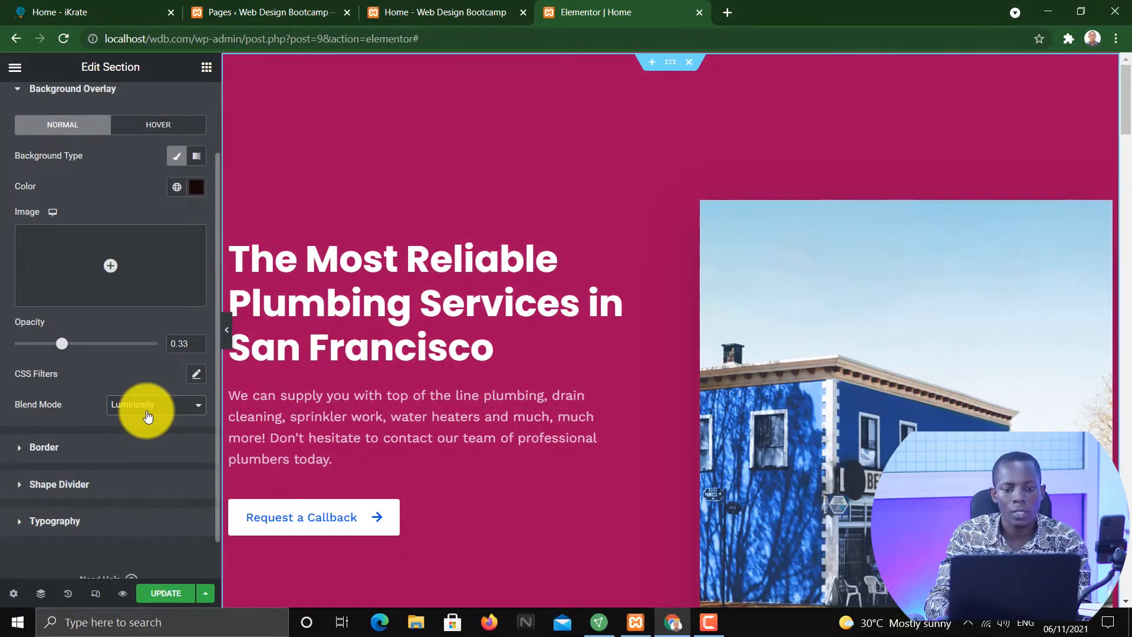
pyautogui.press('Up')
pyautogui.press('Up')
pyautogui.press('Up')
pyautogui.press('Up')
pyautogui.press('Up')
pyautogui.press('Up')
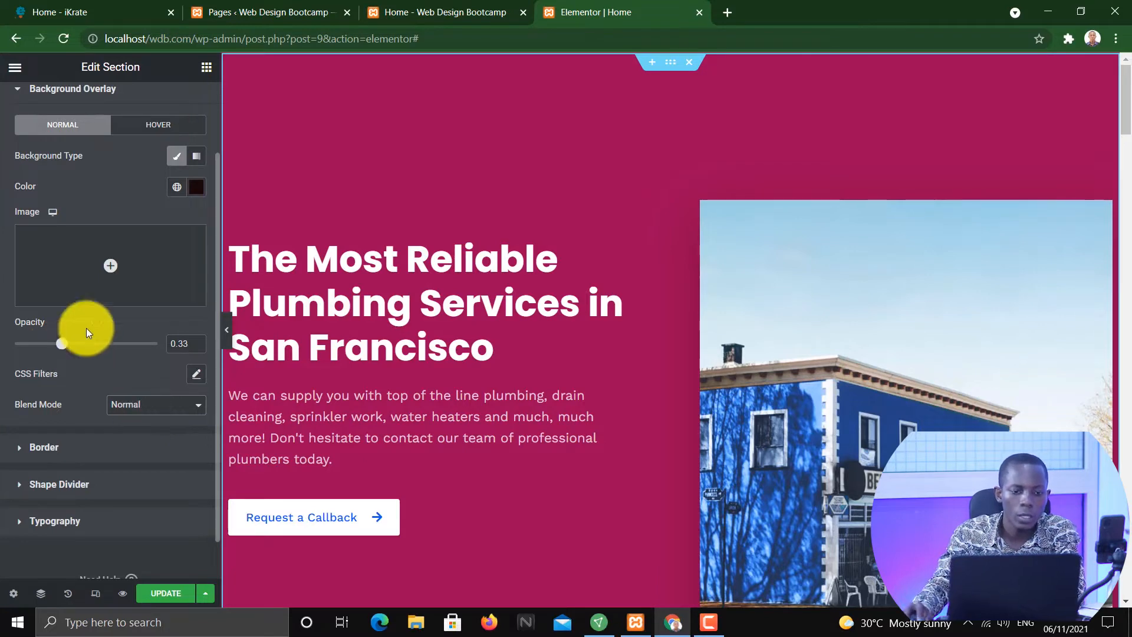
# Clear the background overlay's color and insert graphic-1.svg from the media library as the overlay image.
pyautogui.click(197, 188)
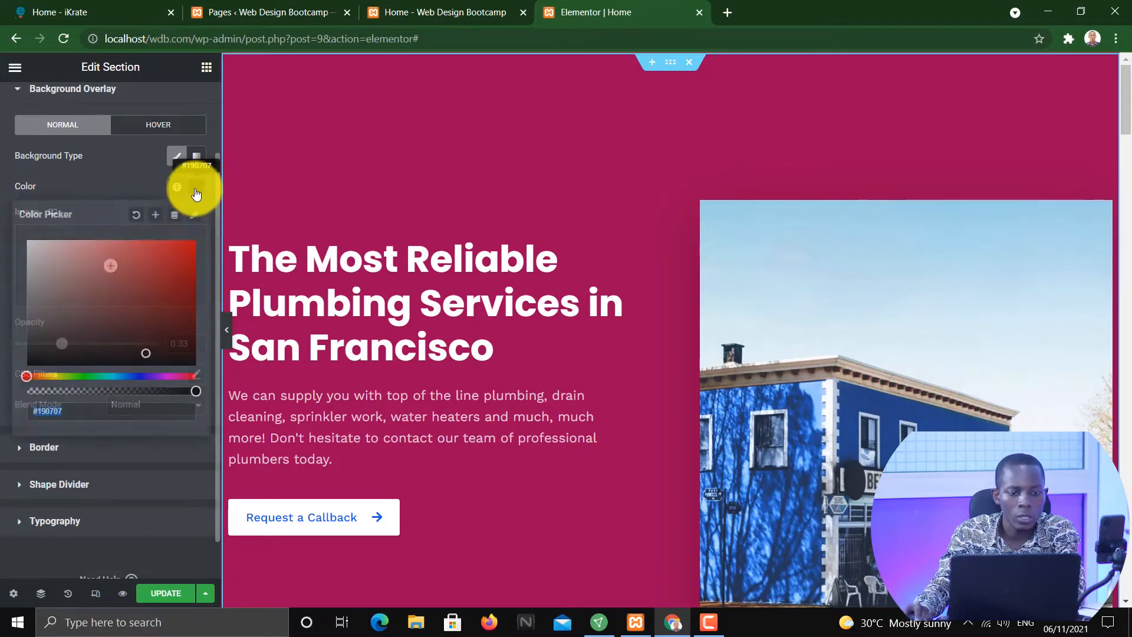
pyautogui.click(137, 215)
pyautogui.click(197, 209)
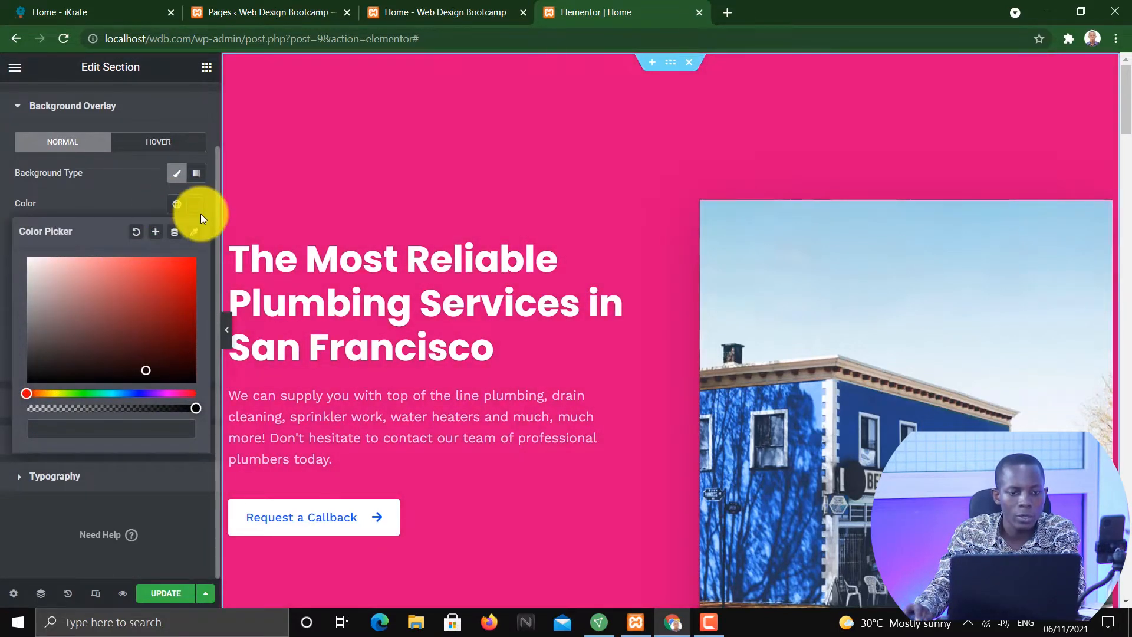
pyautogui.click(135, 278)
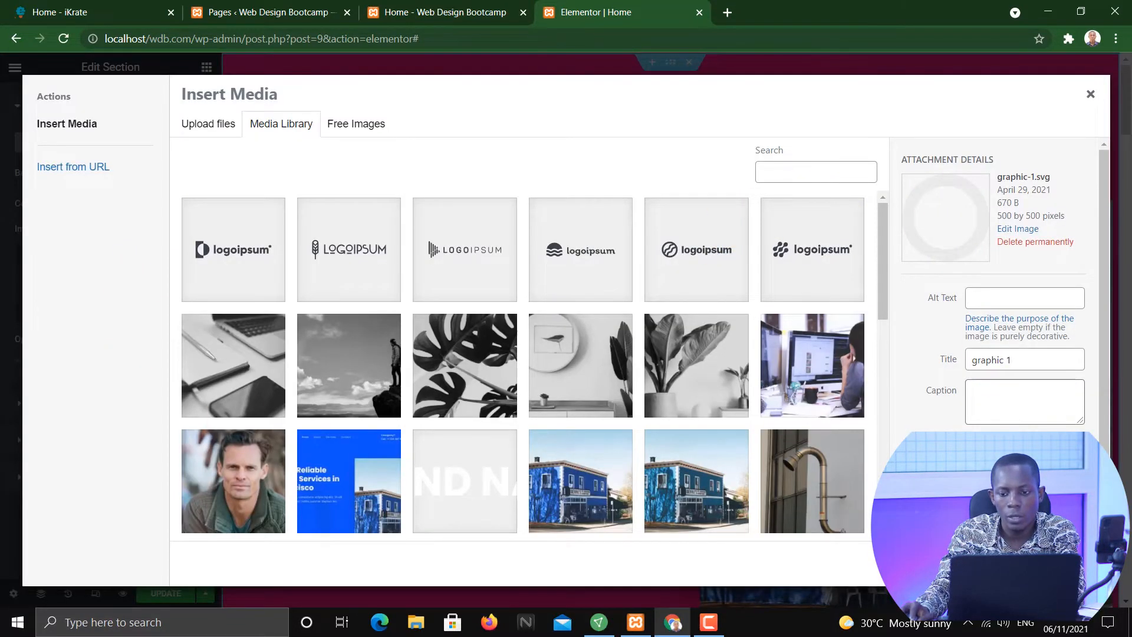
pyautogui.click(1062, 563)
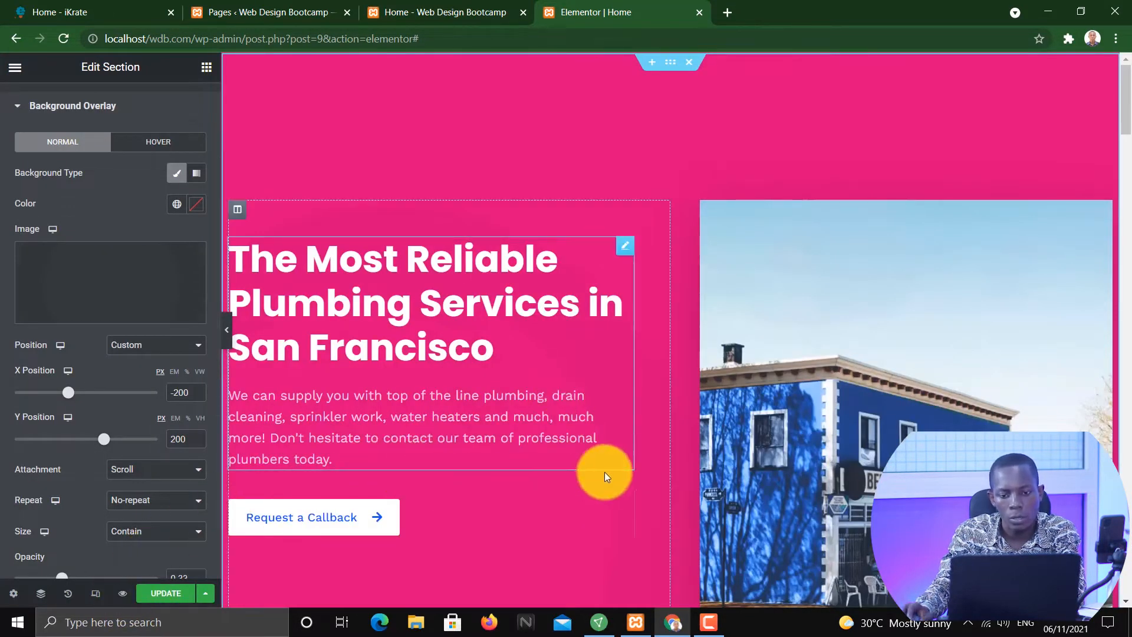
# Set the overlay image's opacity to 0.72, its X position to 156 px and its Y position to 134 px.
pyautogui.scroll(-1, 604, 472)
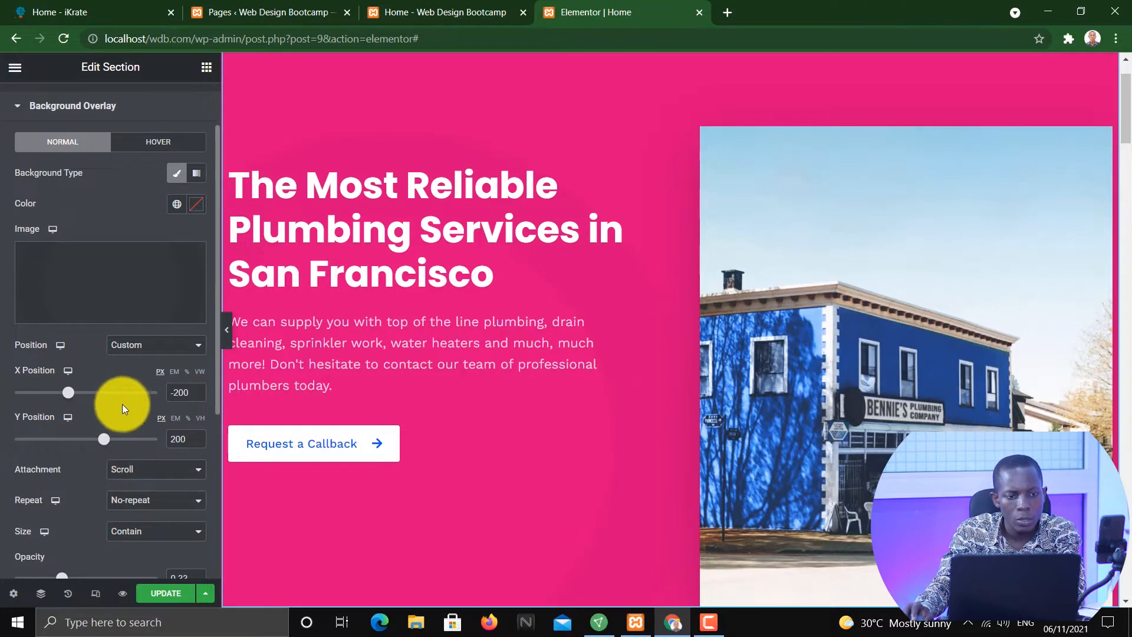
pyautogui.scroll(-1, 136, 480)
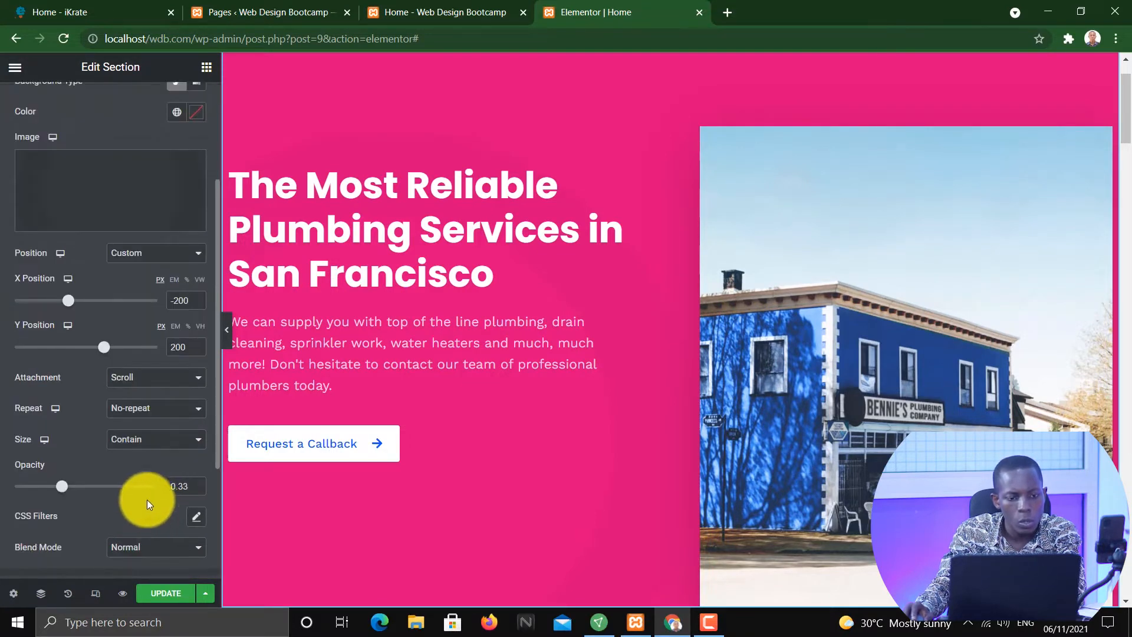
pyautogui.moveTo(63, 486); pyautogui.dragTo(162, 487)
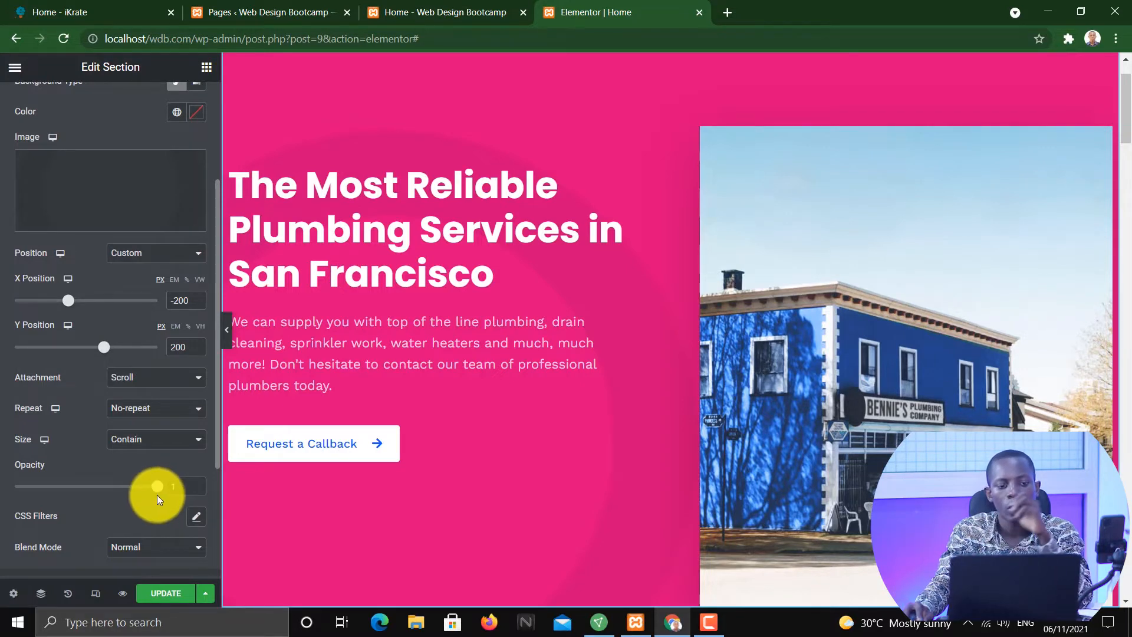
pyautogui.moveTo(158, 487); pyautogui.dragTo(121, 479)
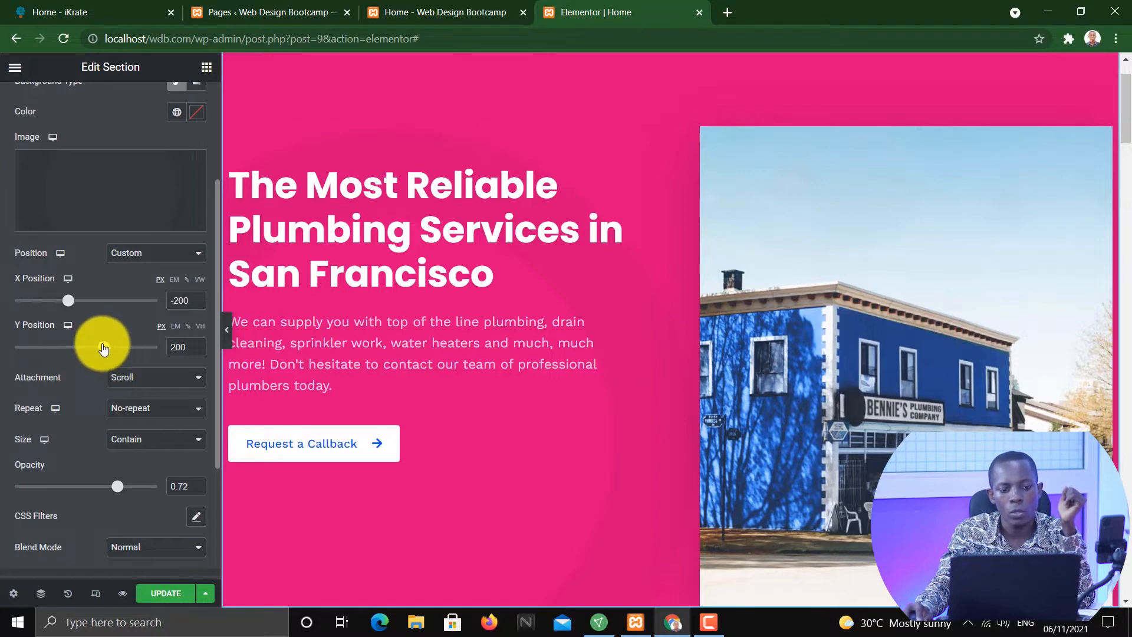
pyautogui.moveTo(106, 357)
pyautogui.mouseDown()
pyautogui.moveTo(126, 356)
pyautogui.moveTo(68, 349)
pyautogui.moveTo(109, 349)
pyautogui.mouseUp()
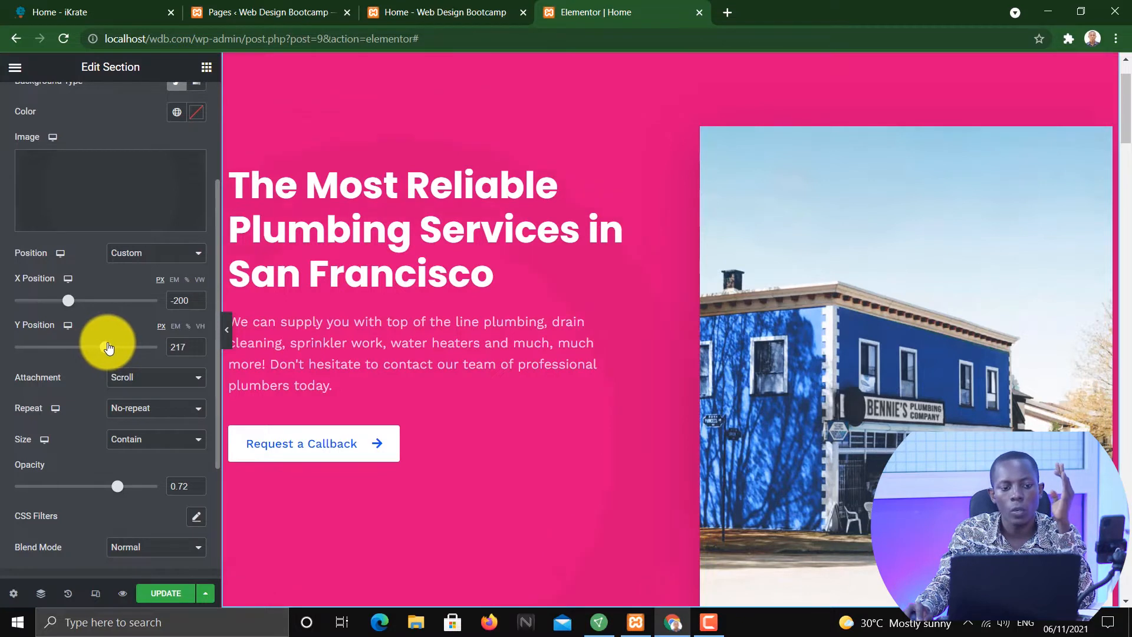
pyautogui.moveTo(69, 307); pyautogui.dragTo(99, 349)
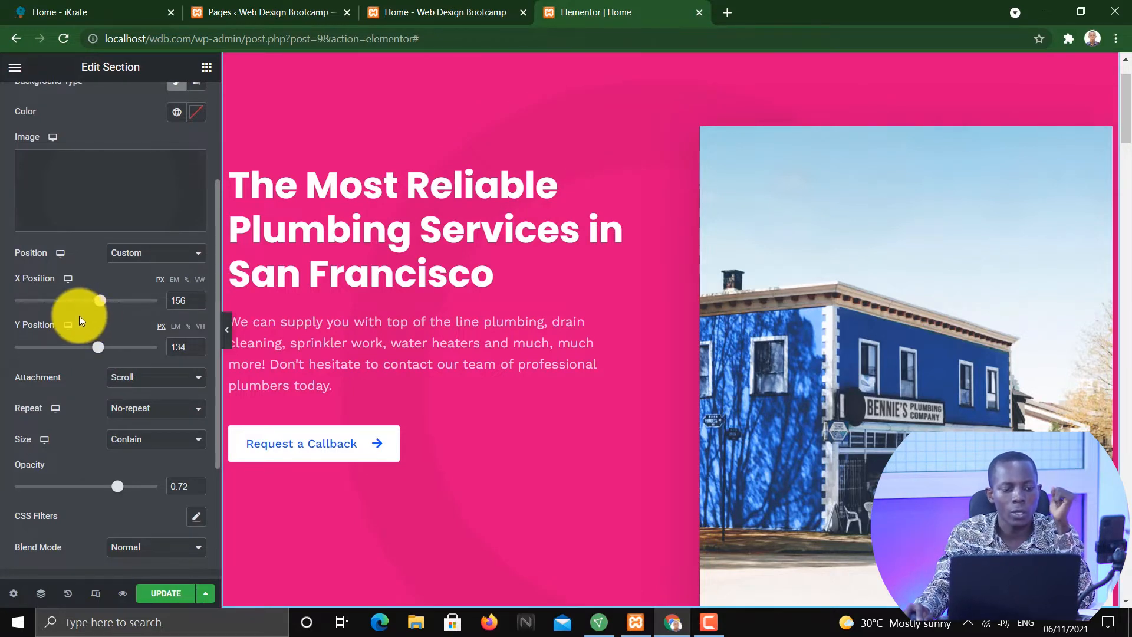
# Try the Fixed attachment for the overlay image and restore it to Scroll.
pyautogui.click(147, 378)
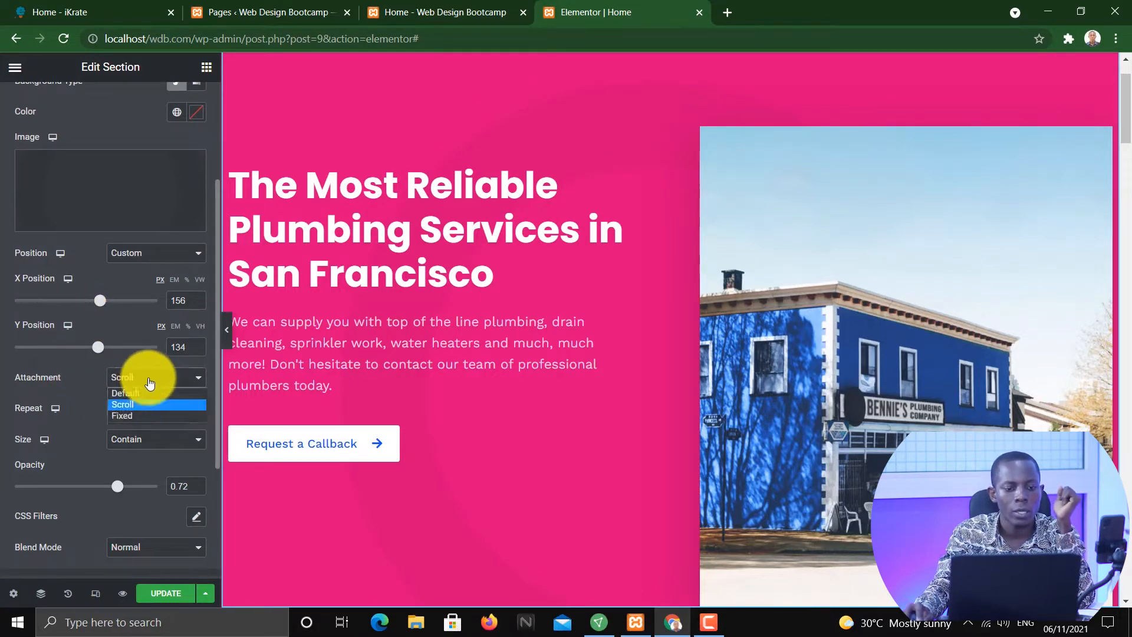
pyautogui.click(139, 416)
pyautogui.click(146, 381)
pyautogui.click(146, 405)
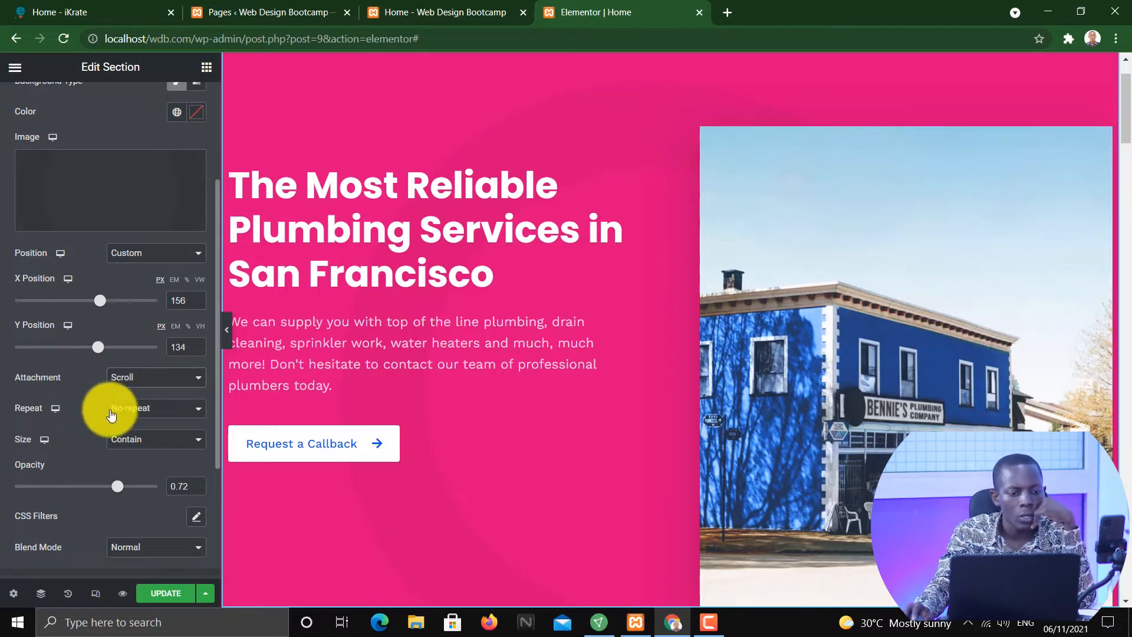
# Look through the overlay image's repeat options and keep No-repeat.
pyautogui.scroll(-2, 115, 415)
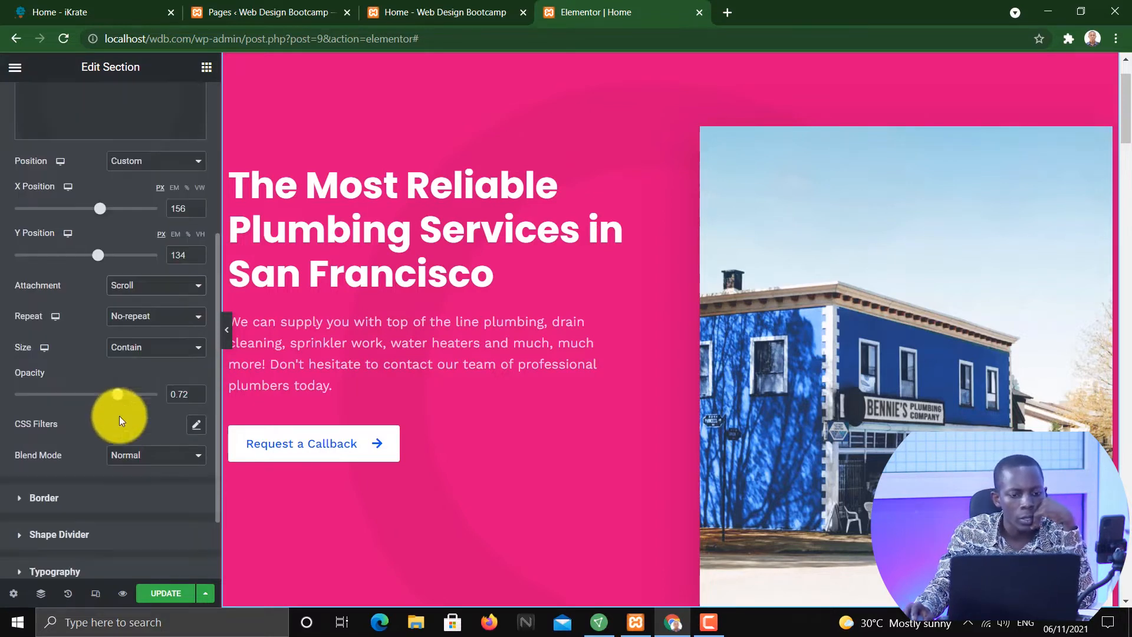
pyautogui.click(163, 323)
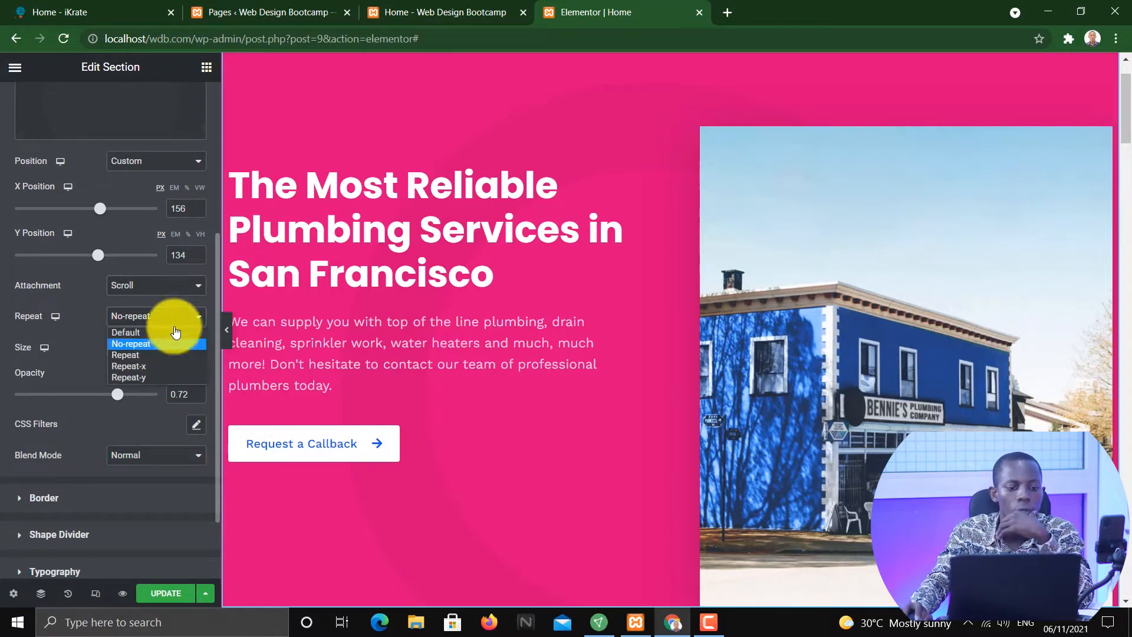
pyautogui.click(160, 347)
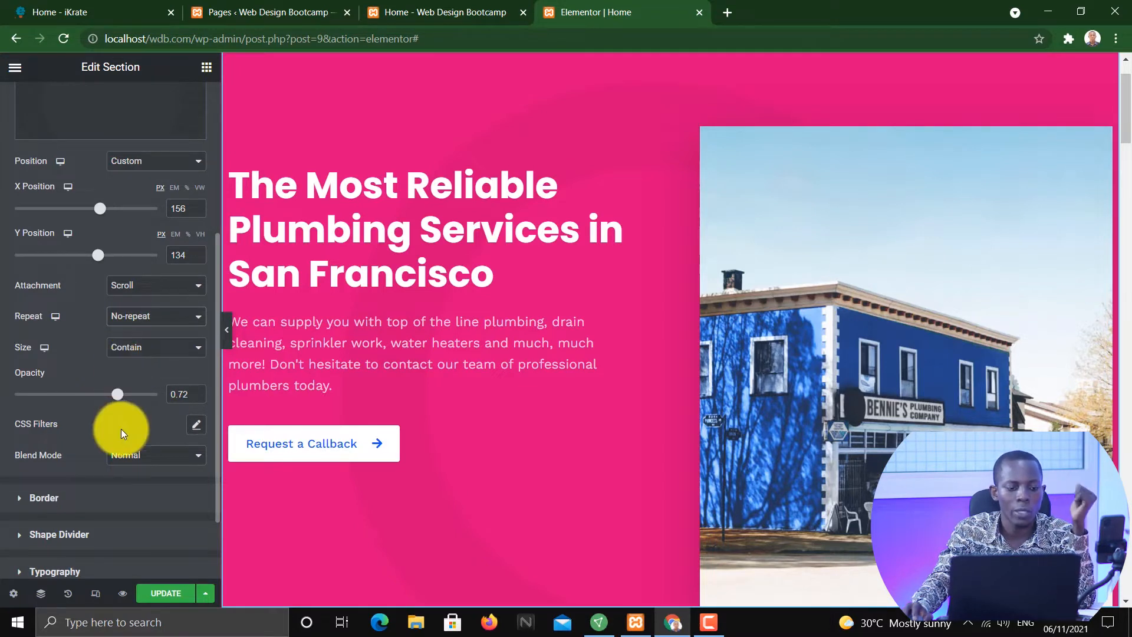
# View the hero section's border settings without changing them and update the page.
pyautogui.scroll(5, 103, 242)
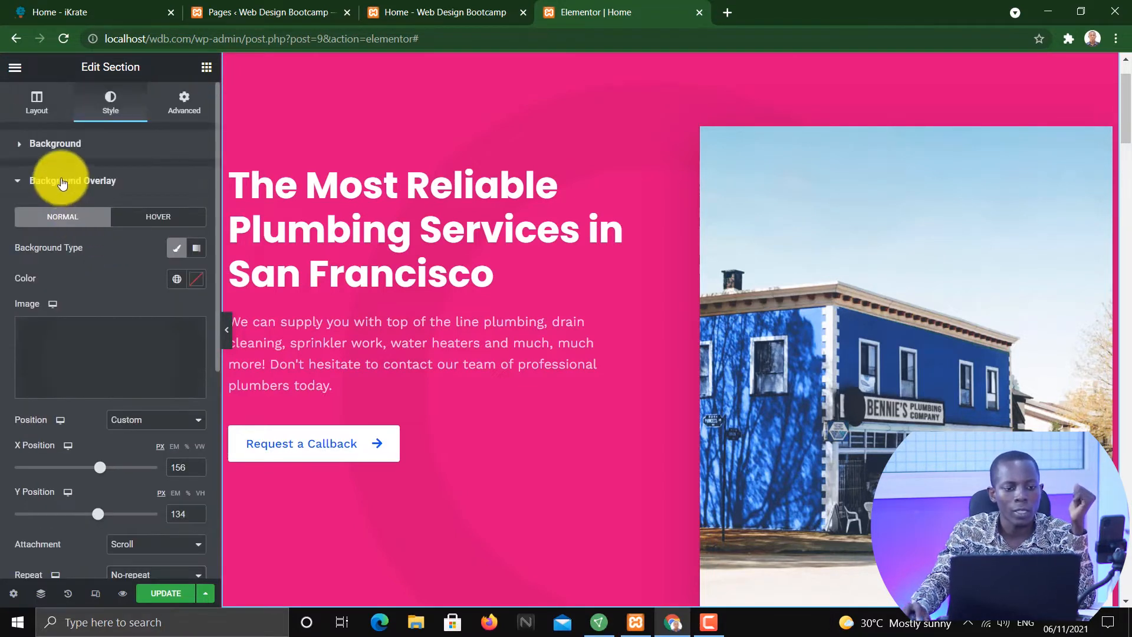
pyautogui.click(62, 182)
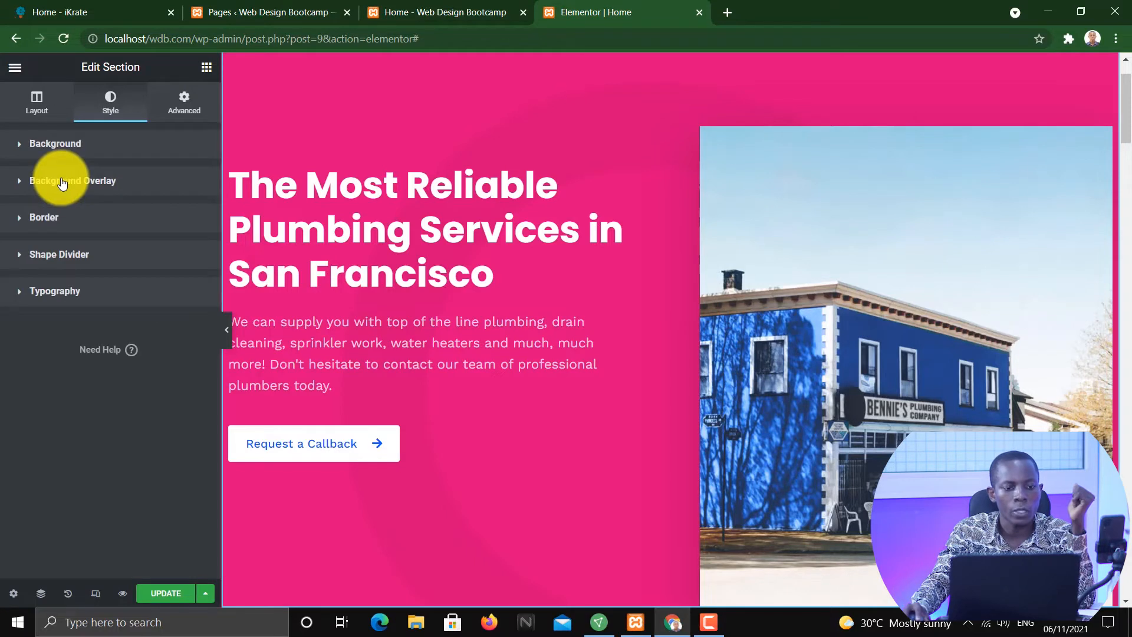
pyautogui.click(52, 219)
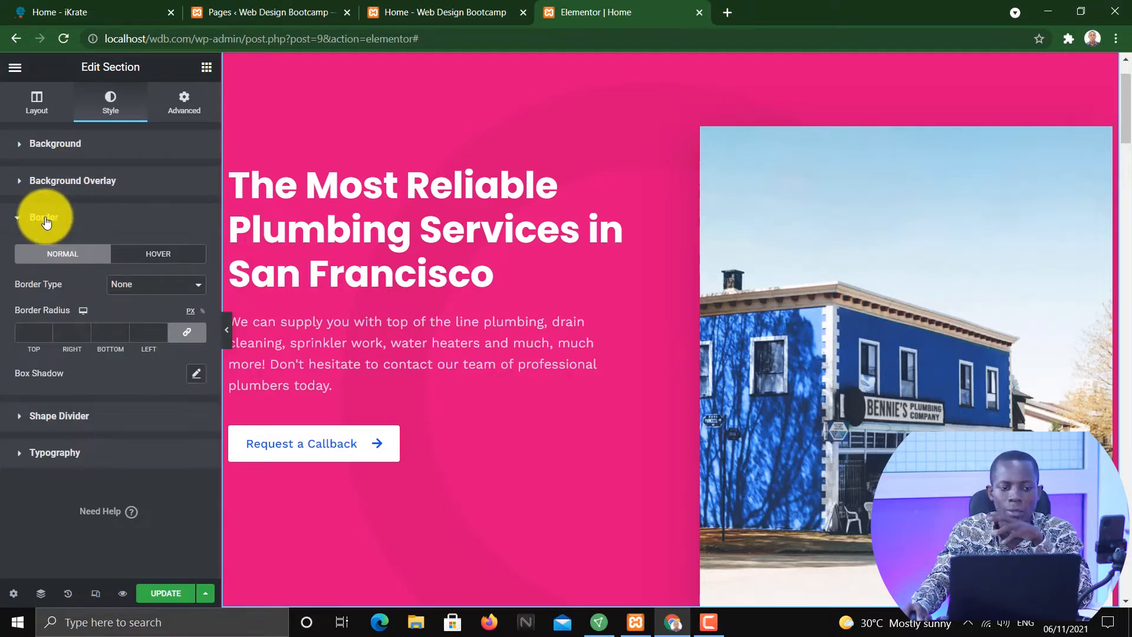
pyautogui.click(48, 220)
pyautogui.click(168, 593)
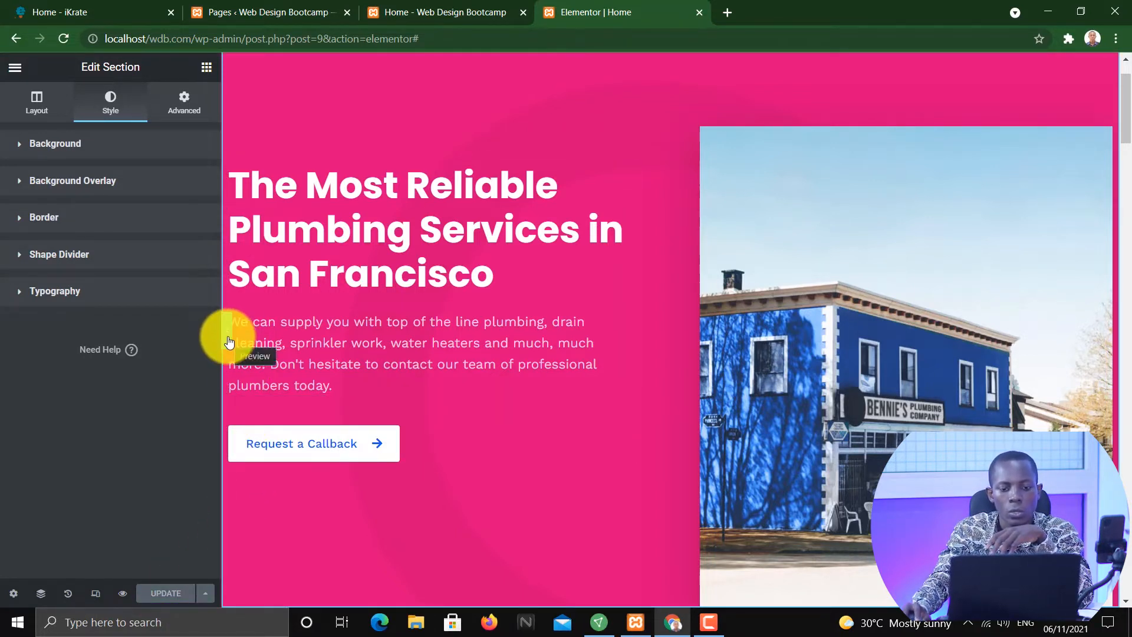
# Preview the updated page with the editing panel hidden and in a separate browser tab, and return to the editor.
pyautogui.click(229, 342)
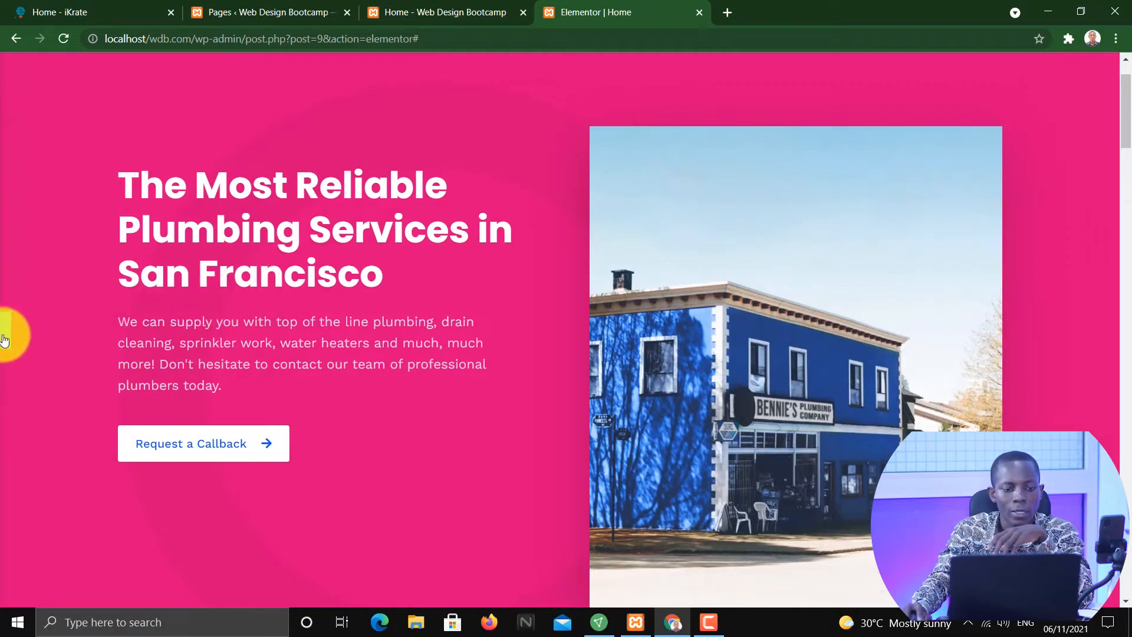
pyautogui.click(8, 344)
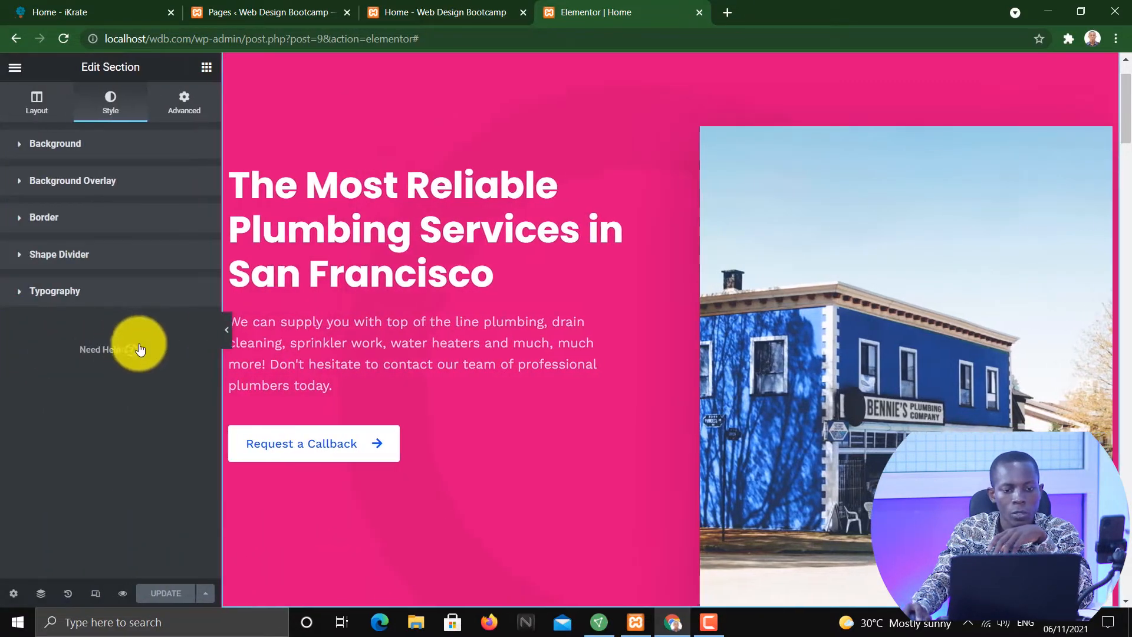
pyautogui.click(124, 595)
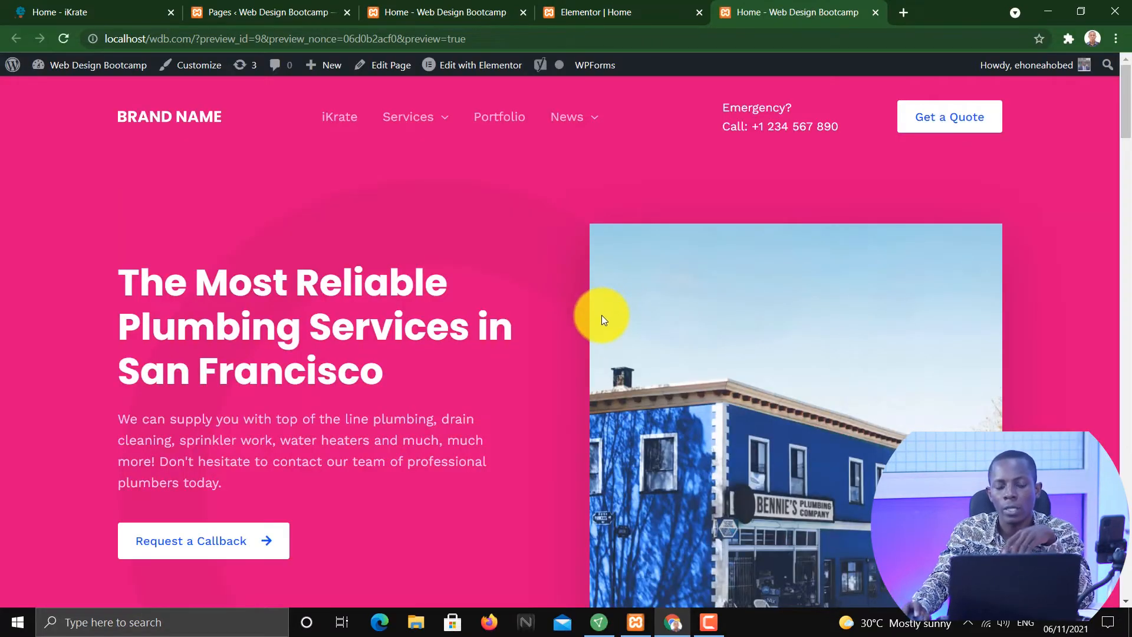
pyautogui.scroll(-12, 601, 315)
pyautogui.scroll(6, 614, 303)
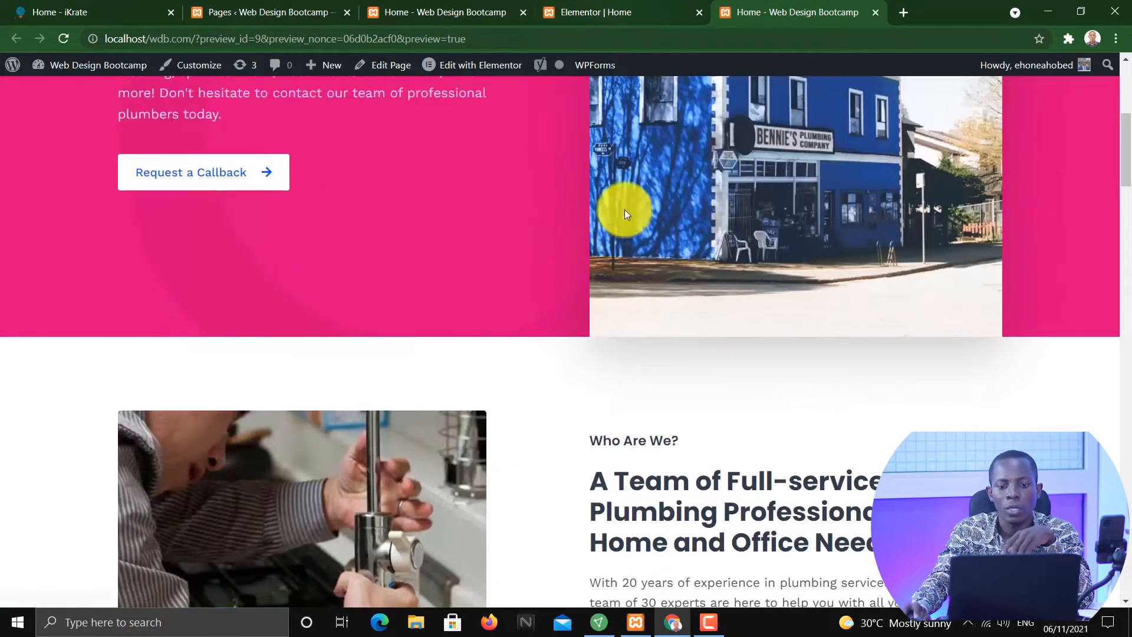
pyautogui.scroll(5, 620, 314)
pyautogui.click(657, 5)
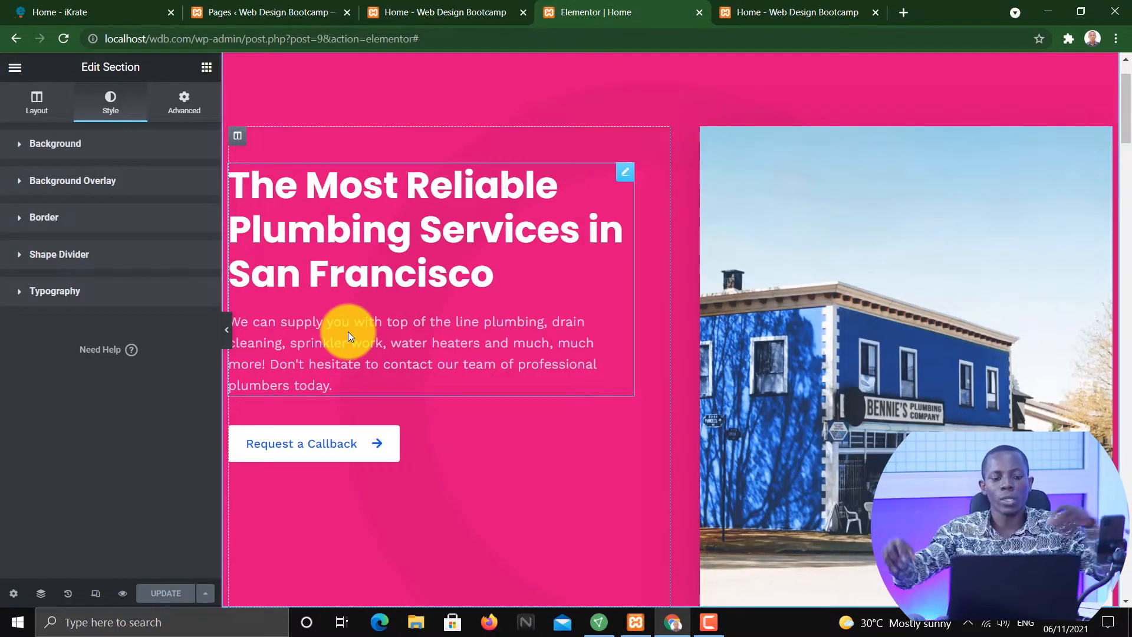
pyautogui.click(229, 337)
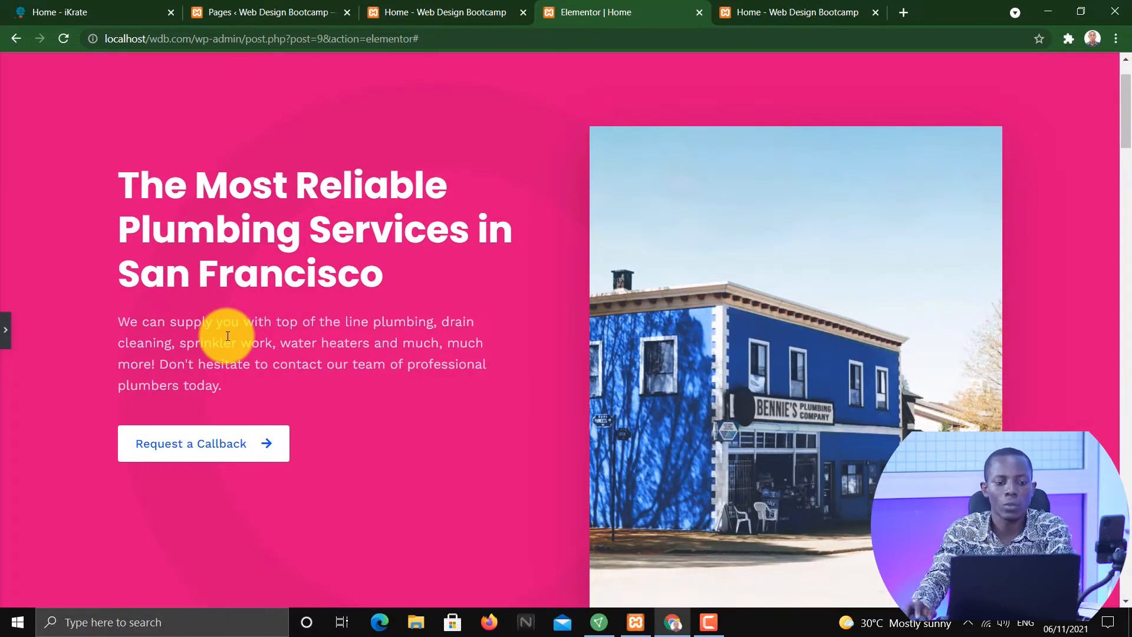
pyautogui.click(6, 337)
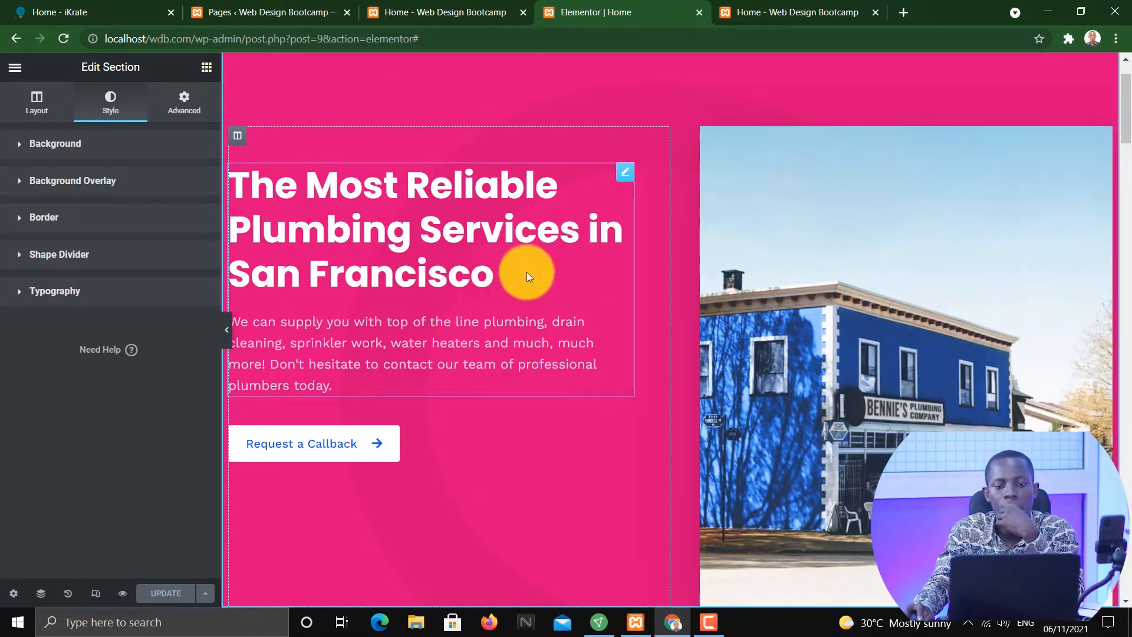
# Look through the settings of the hero section, its two columns and the image box holding the headline.
pyautogui.scroll(1, 584, 176)
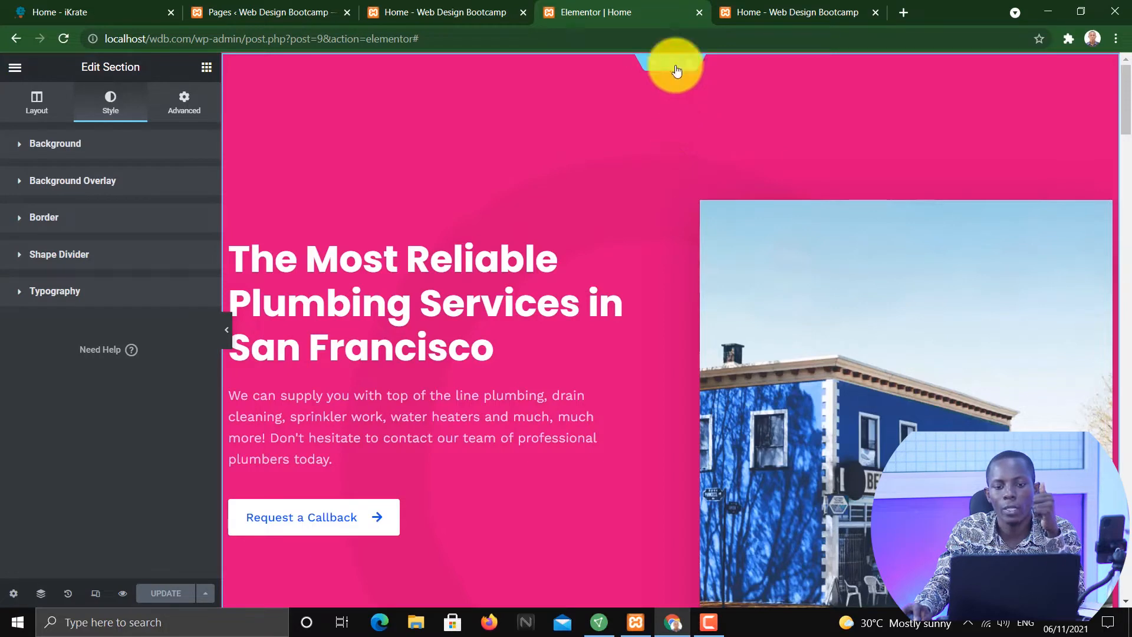
pyautogui.click(450, 302)
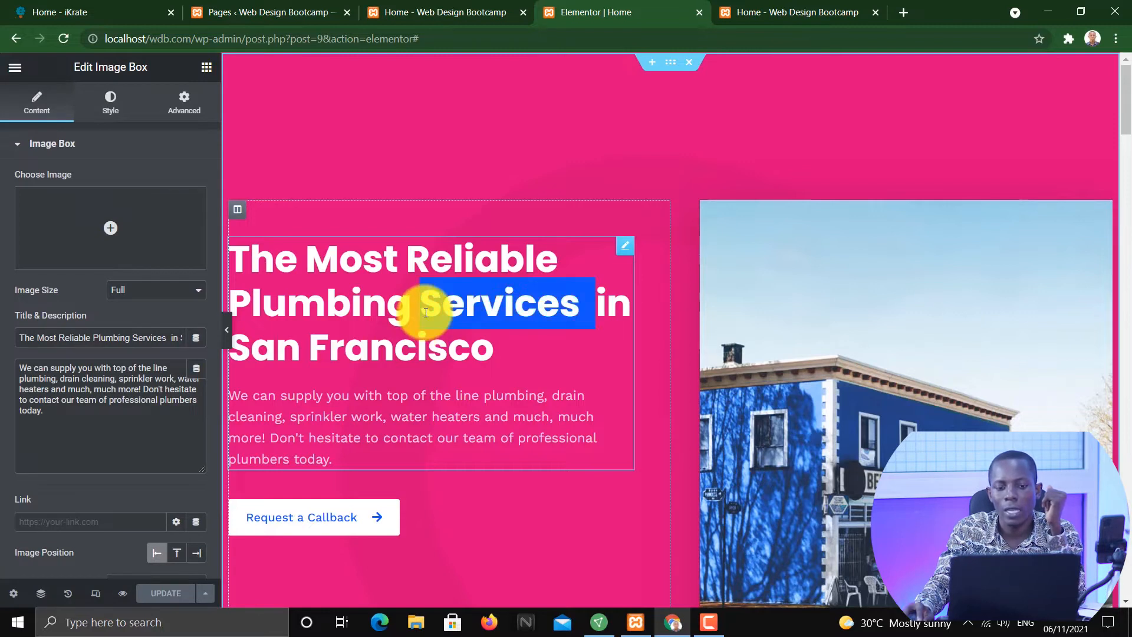
pyautogui.click(398, 310)
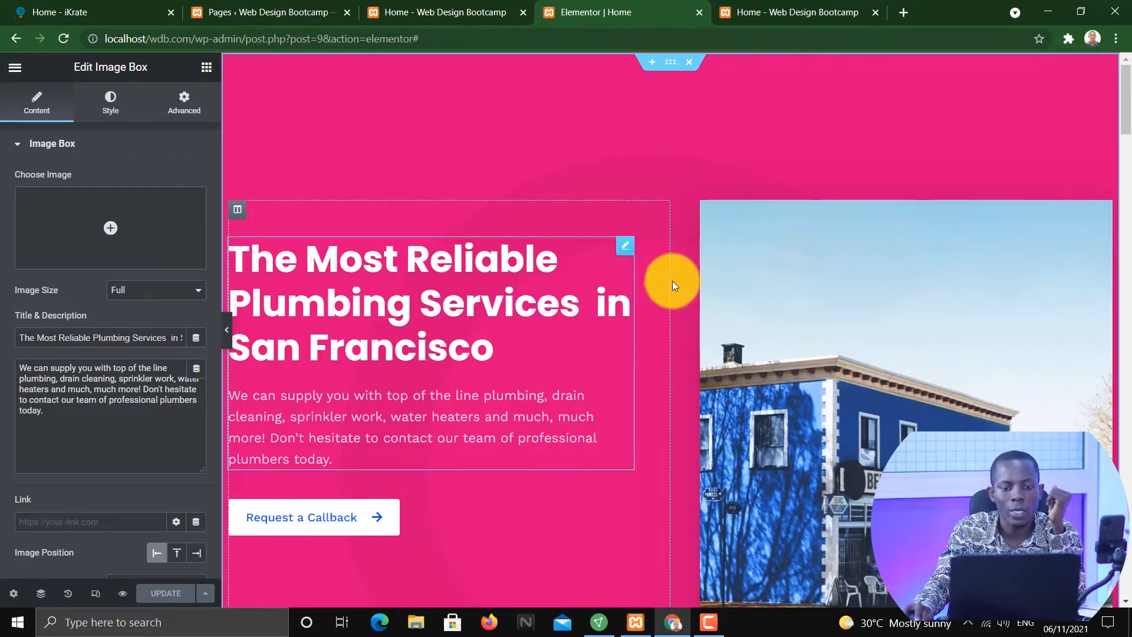
pyautogui.click(625, 250)
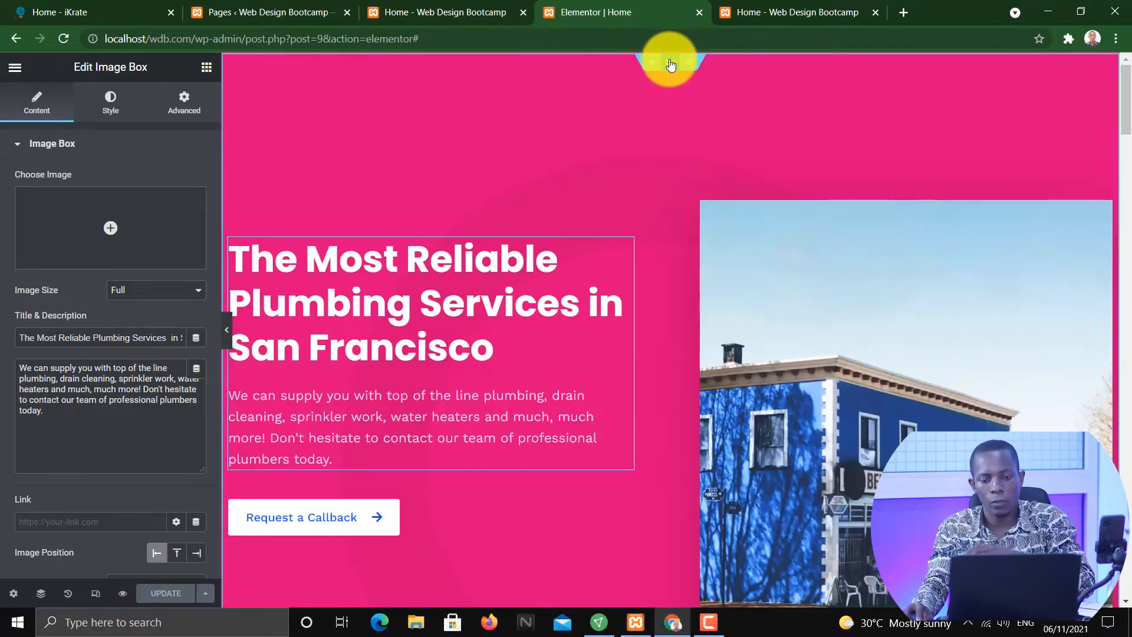
pyautogui.click(669, 63)
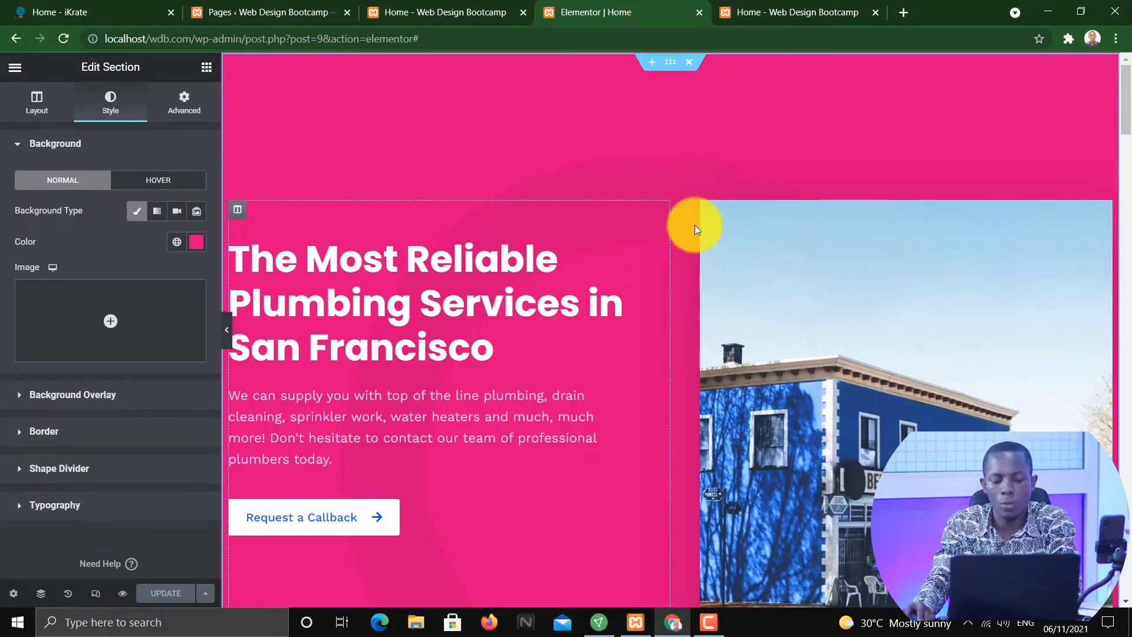
pyautogui.click(239, 211)
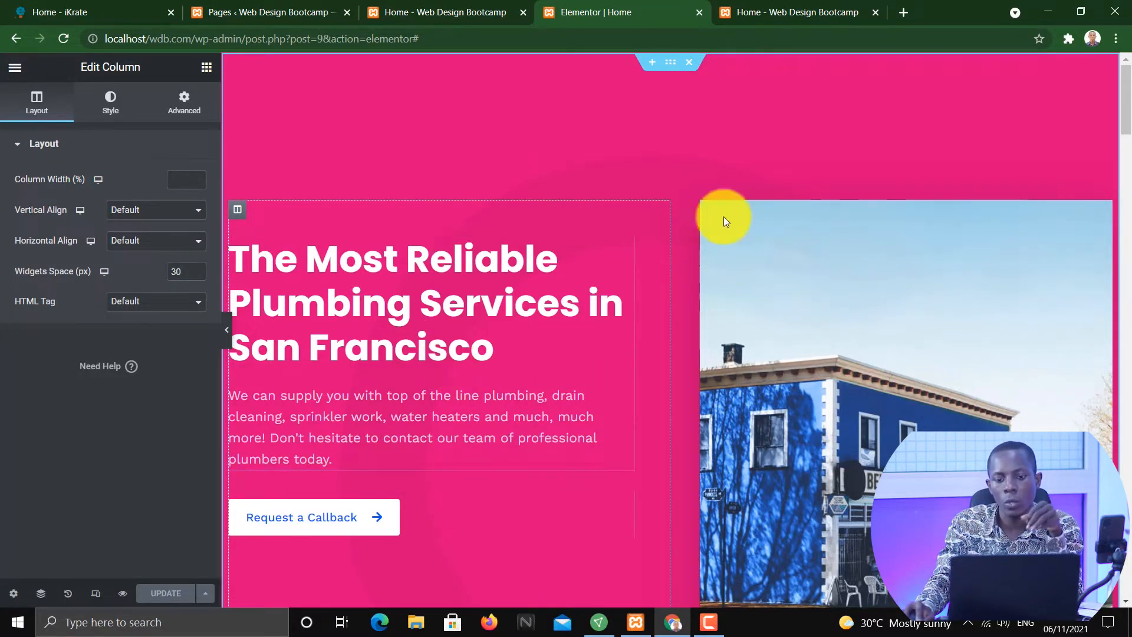
pyautogui.click(680, 212)
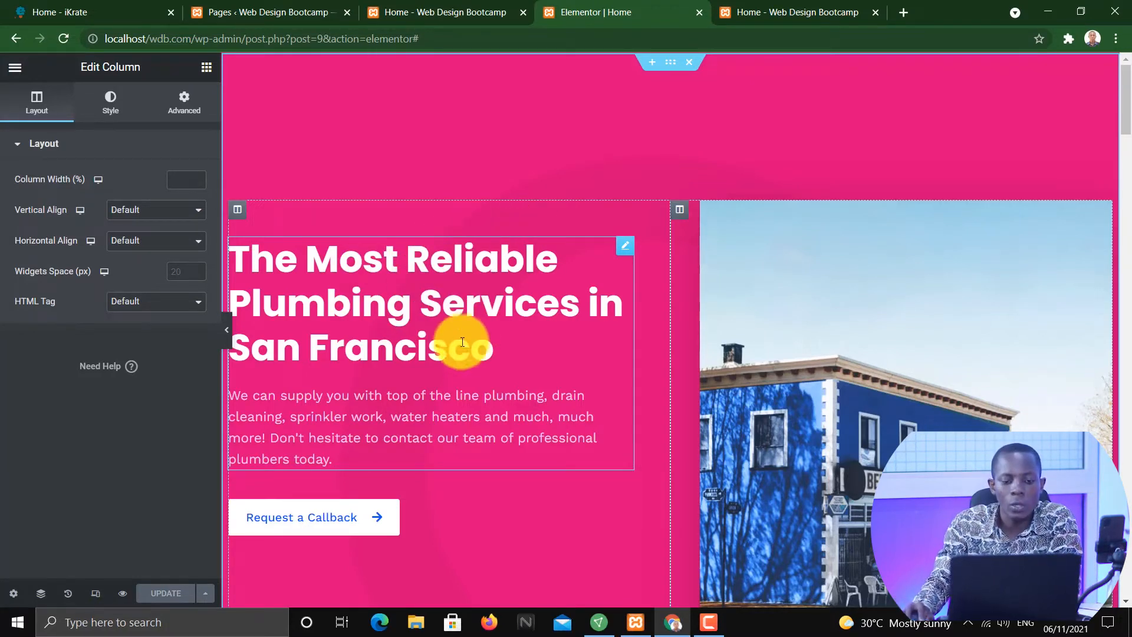
pyautogui.click(627, 246)
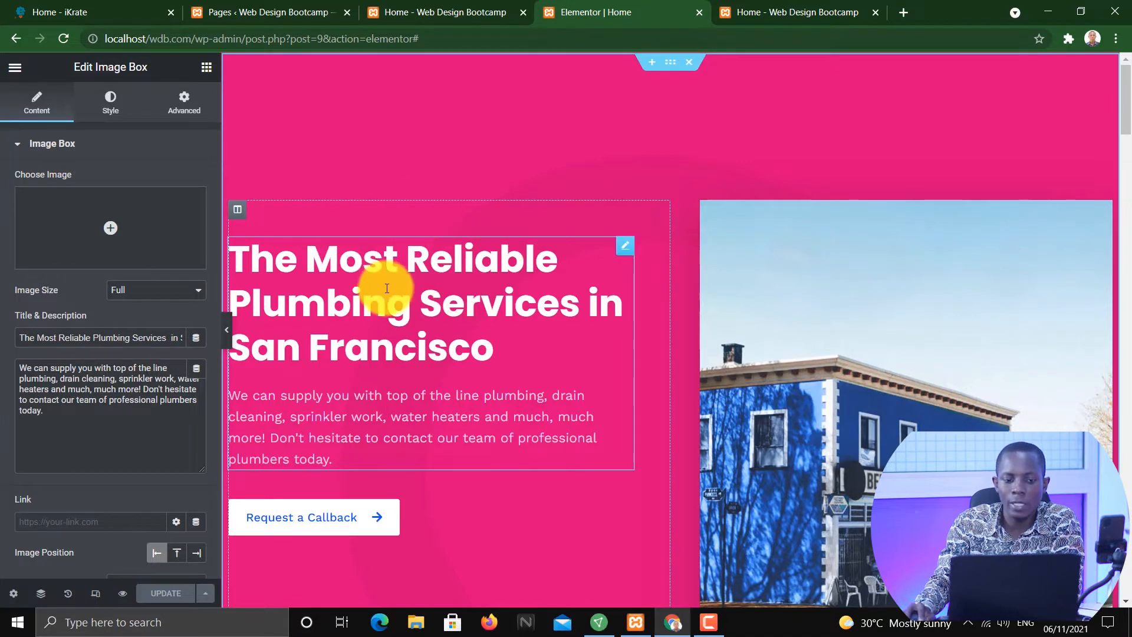
# Search the widget library for "image" to locate the Image Box widget.
pyautogui.click(206, 68)
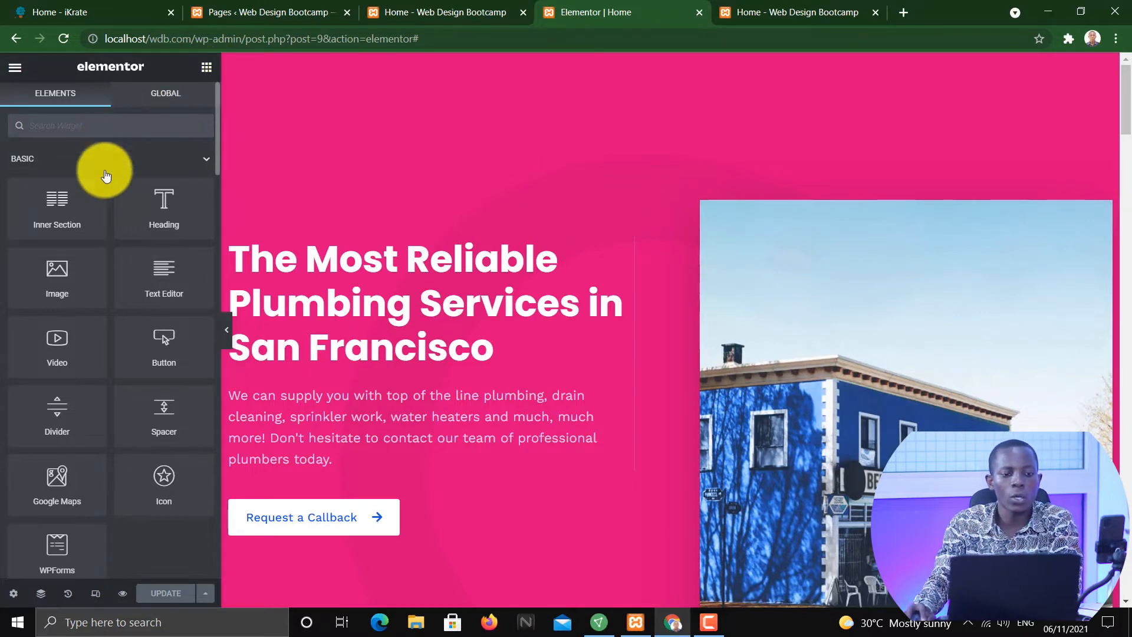
pyautogui.click(132, 128)
pyautogui.write('i')
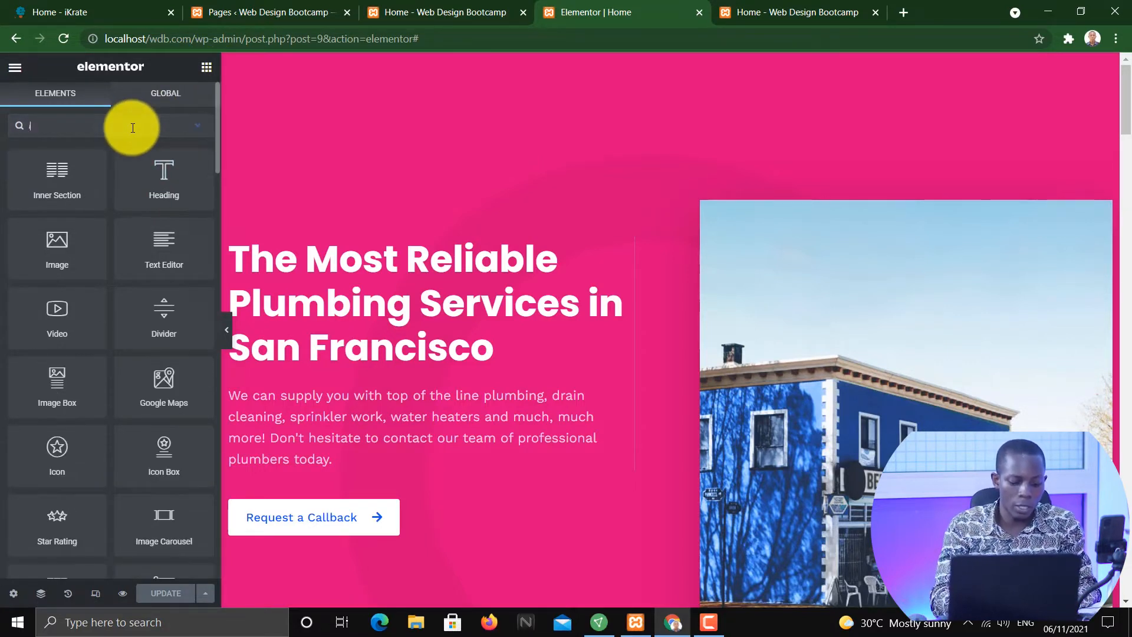
pyautogui.write('magebo')
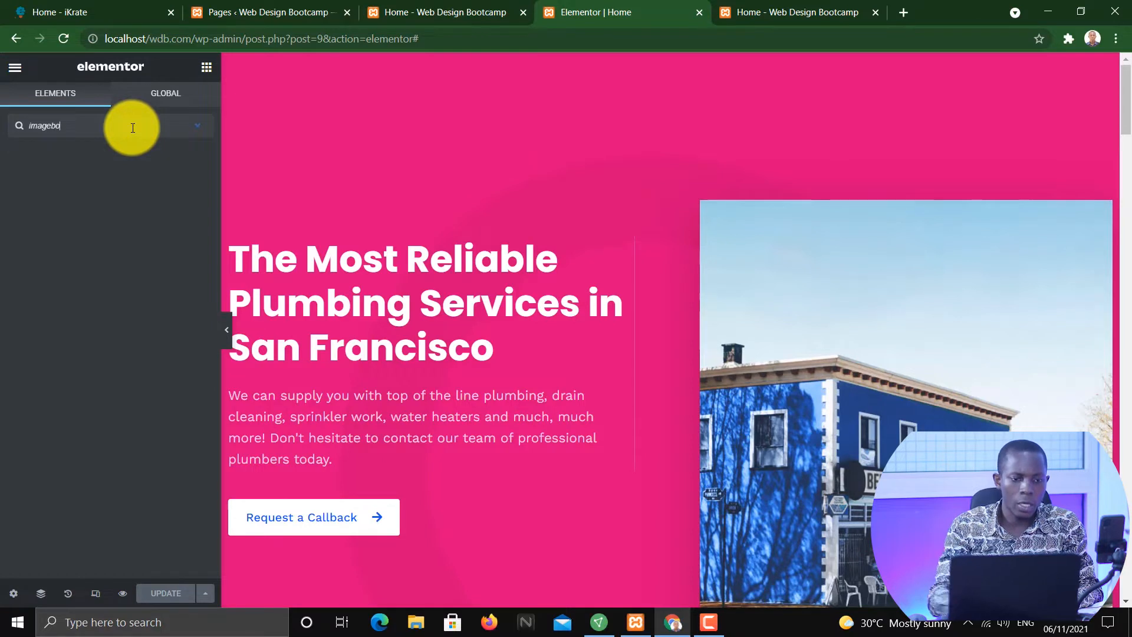
pyautogui.press('BackSpace')
pyautogui.press('BackSpace')
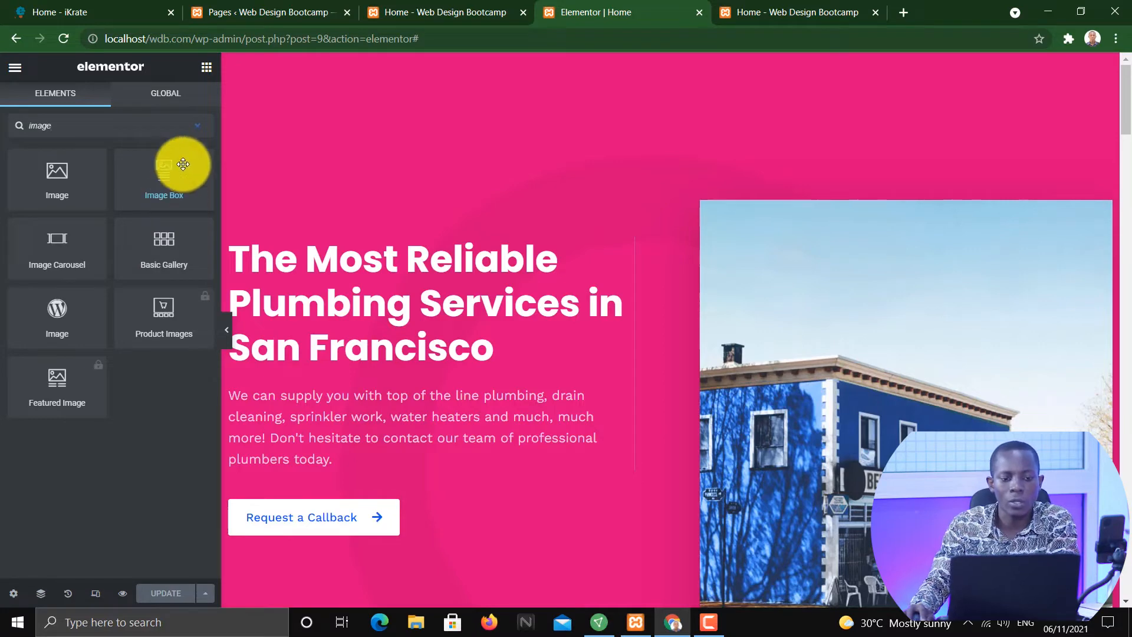
# Reopen the hero image box's content settings and highlight its title and description text on the page.
pyautogui.moveTo(625, 247); pyautogui.dragTo(619, 252)
pyautogui.click(626, 245)
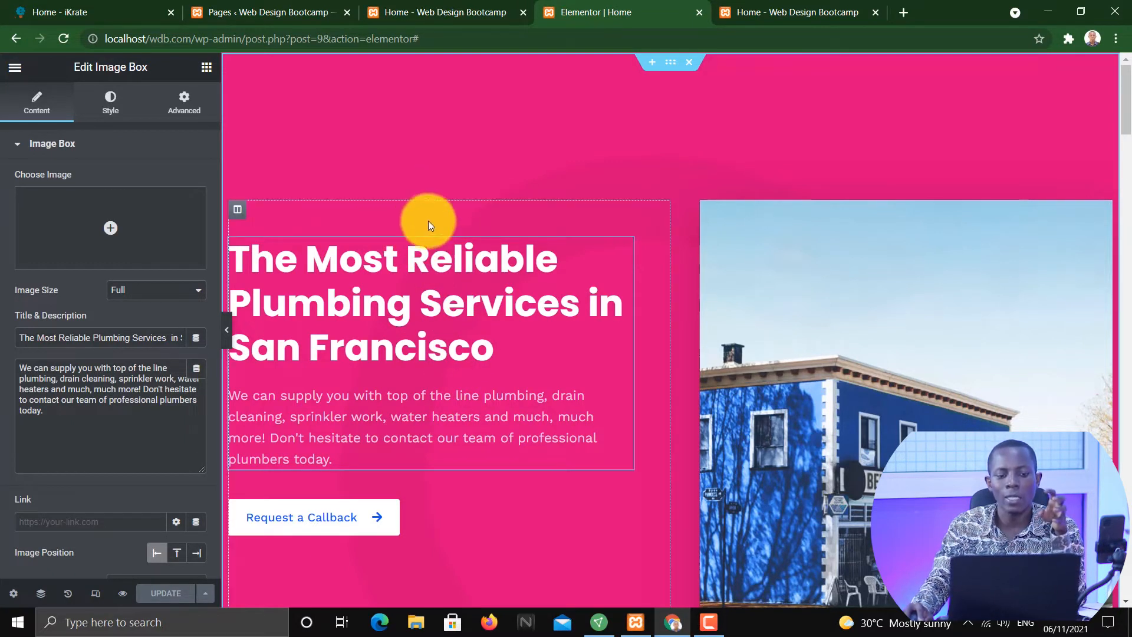
pyautogui.moveTo(495, 351); pyautogui.dragTo(352, 317)
pyautogui.moveTo(384, 457); pyautogui.dragTo(253, 399)
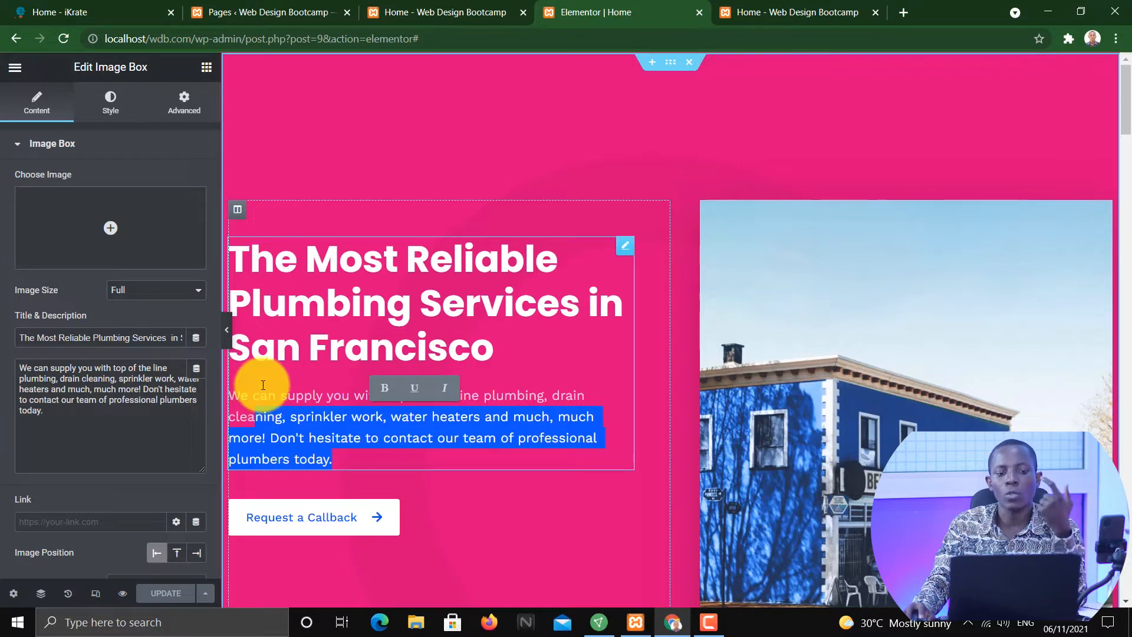
# Insert the blue plumbing company building photo as the image of the hero image box.
pyautogui.moveTo(119, 245)
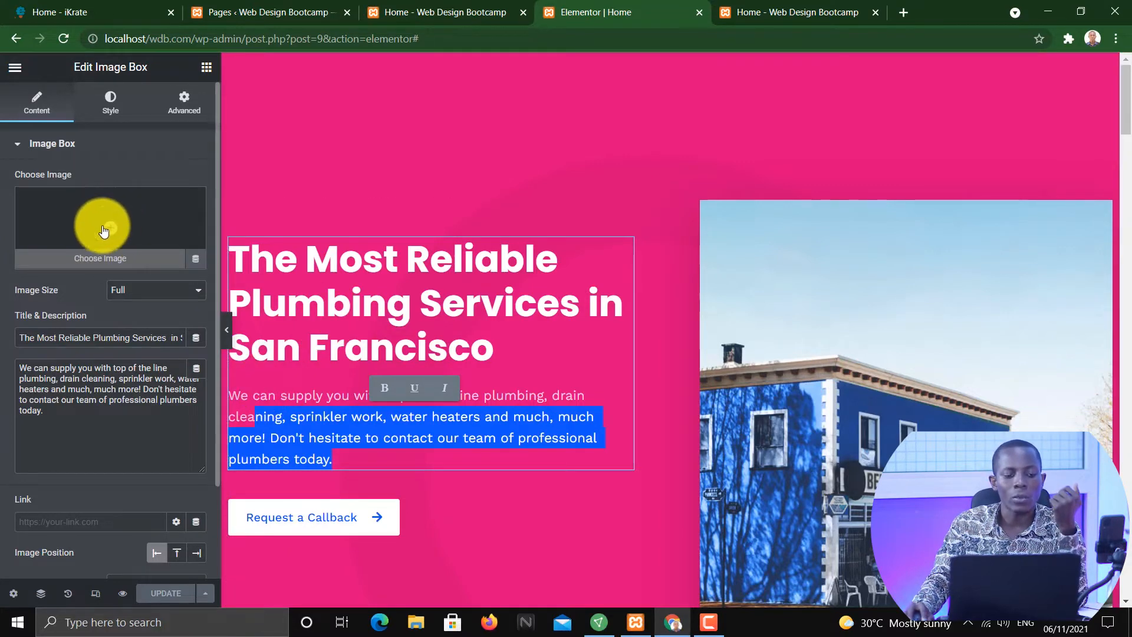
pyautogui.click(125, 248)
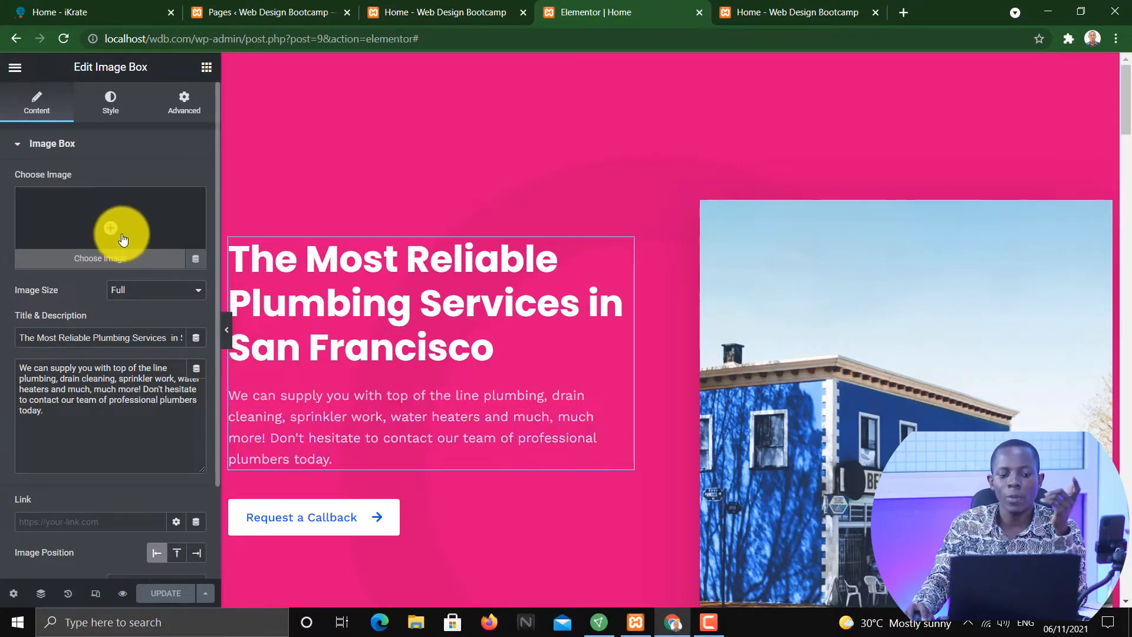
pyautogui.click(561, 480)
pyautogui.click(1066, 564)
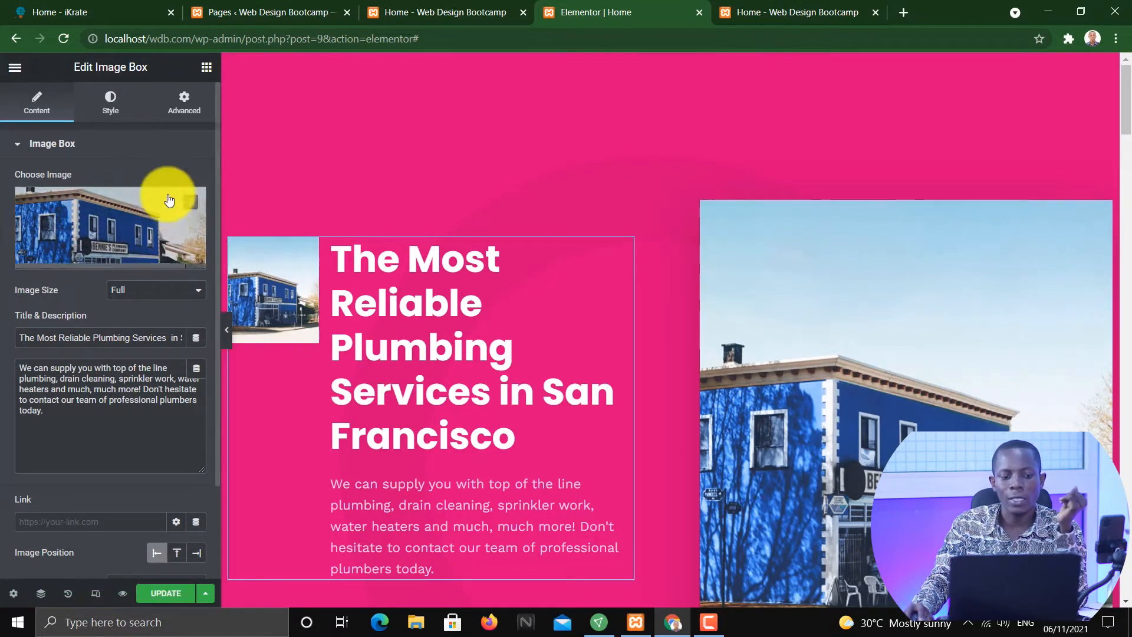
# Set the image box's image spacing to 13 and its width to 39%.
pyautogui.click(111, 106)
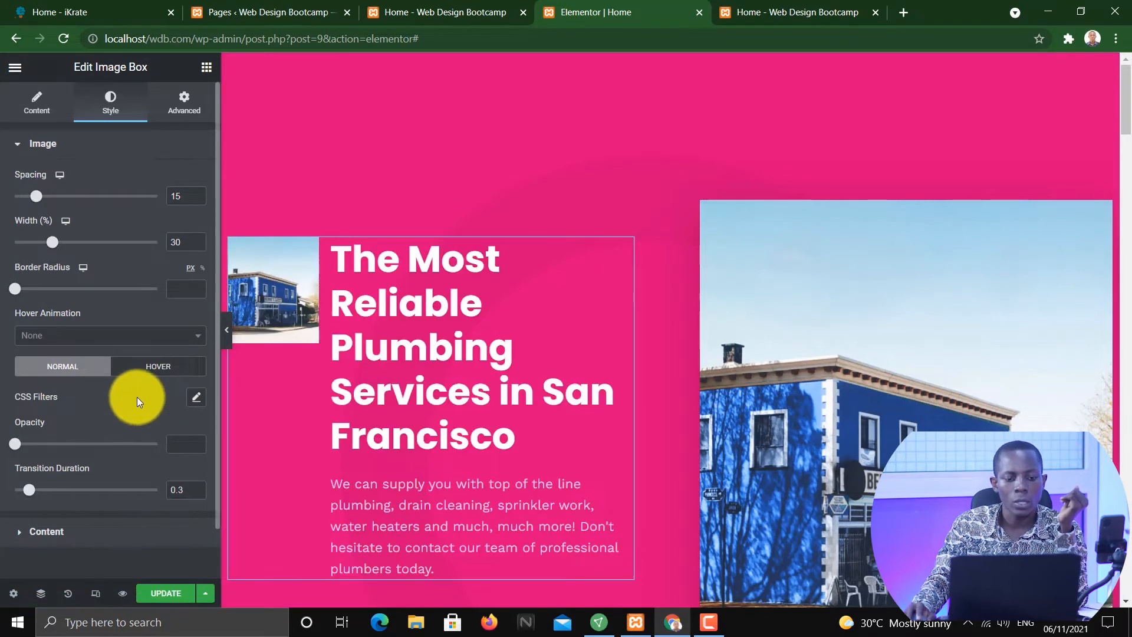
pyautogui.scroll(-1, 130, 409)
pyautogui.scroll(1, 123, 354)
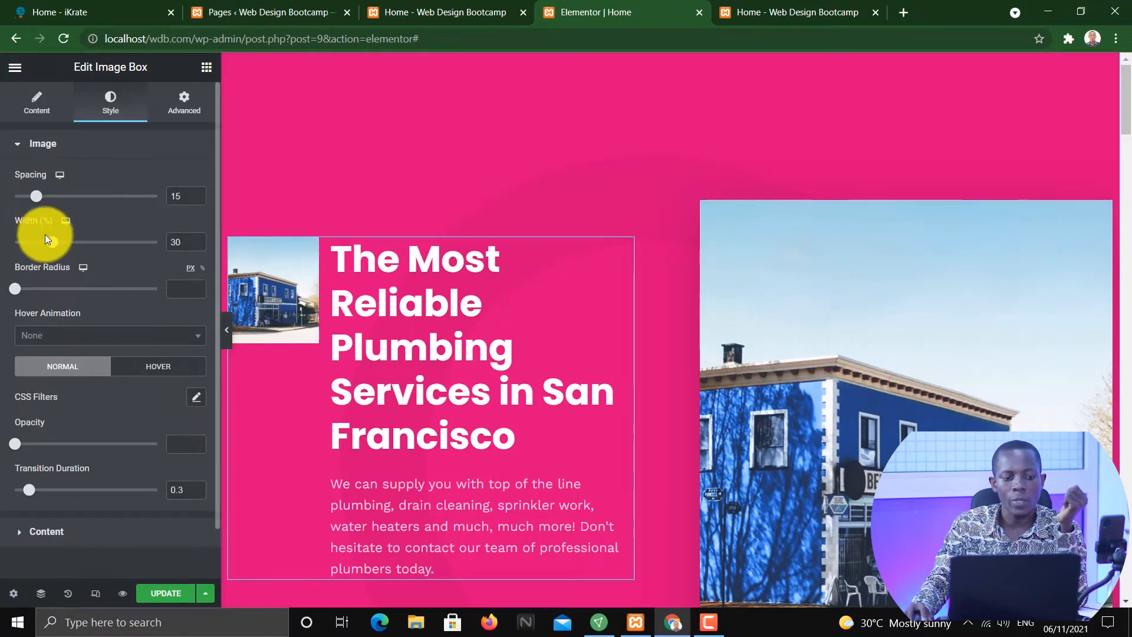
pyautogui.moveTo(33, 194)
pyautogui.mouseDown()
pyautogui.moveTo(105, 196)
pyautogui.moveTo(33, 196)
pyautogui.mouseUp()
pyautogui.moveTo(53, 248)
pyautogui.mouseDown()
pyautogui.moveTo(193, 272)
pyautogui.moveTo(67, 255)
pyautogui.mouseUp()
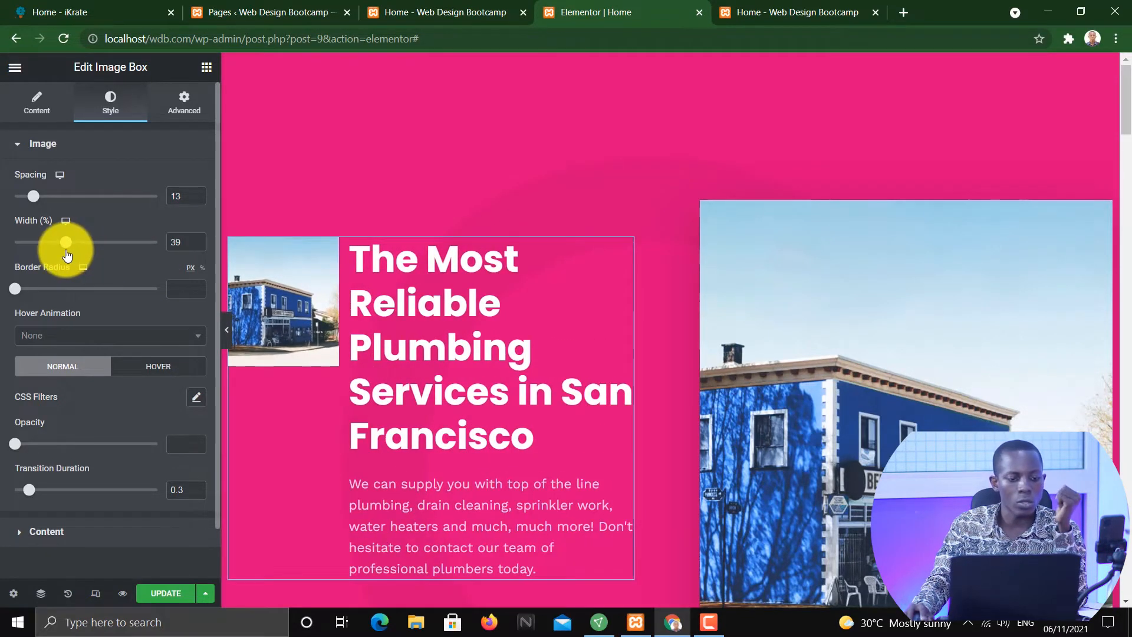
# Return to the image box's content settings and remove the building photo from it.
pyautogui.click(20, 147)
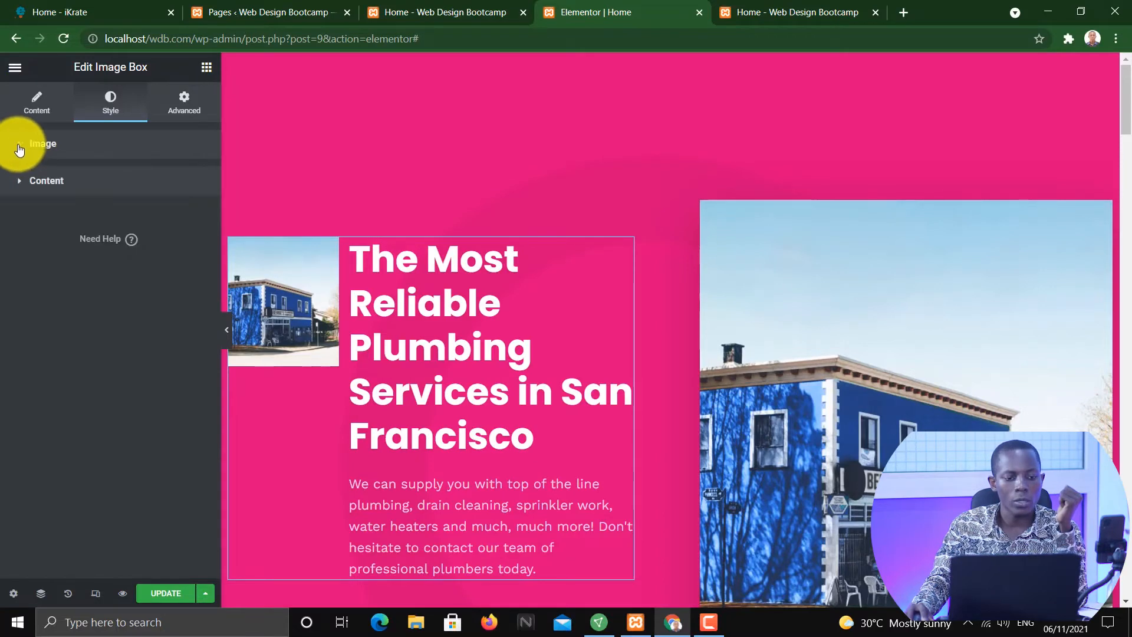
pyautogui.click(22, 145)
pyautogui.click(34, 105)
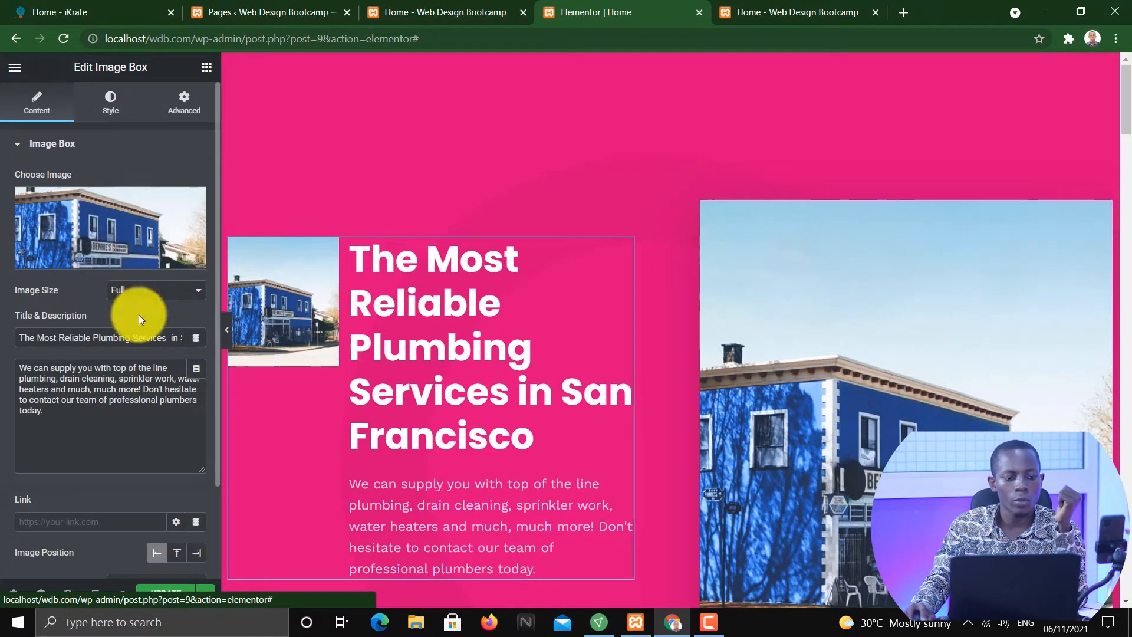
pyautogui.click(190, 207)
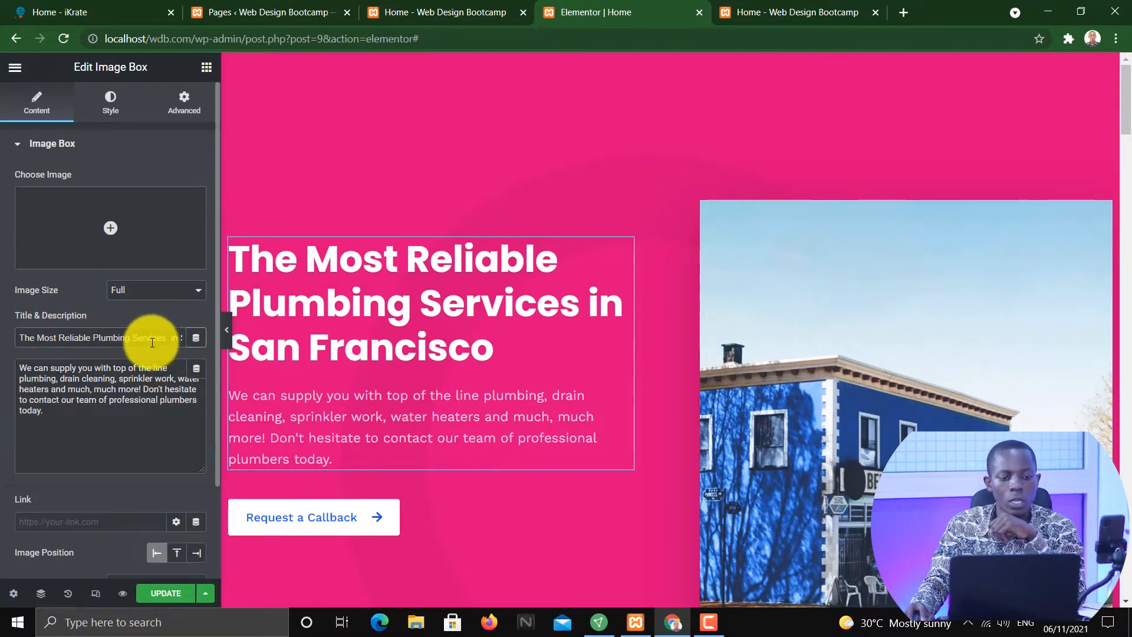
# Replace the hero image box's title with "Welcome to the best web designing bootcamp".
pyautogui.click(411, 310)
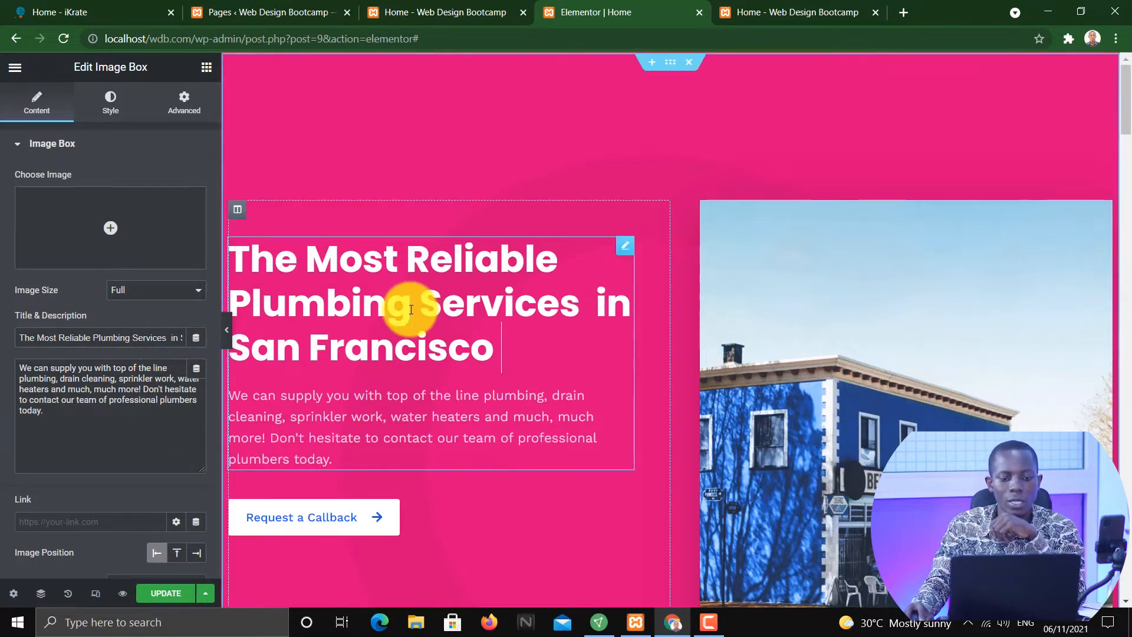
pyautogui.doubleClick(150, 339)
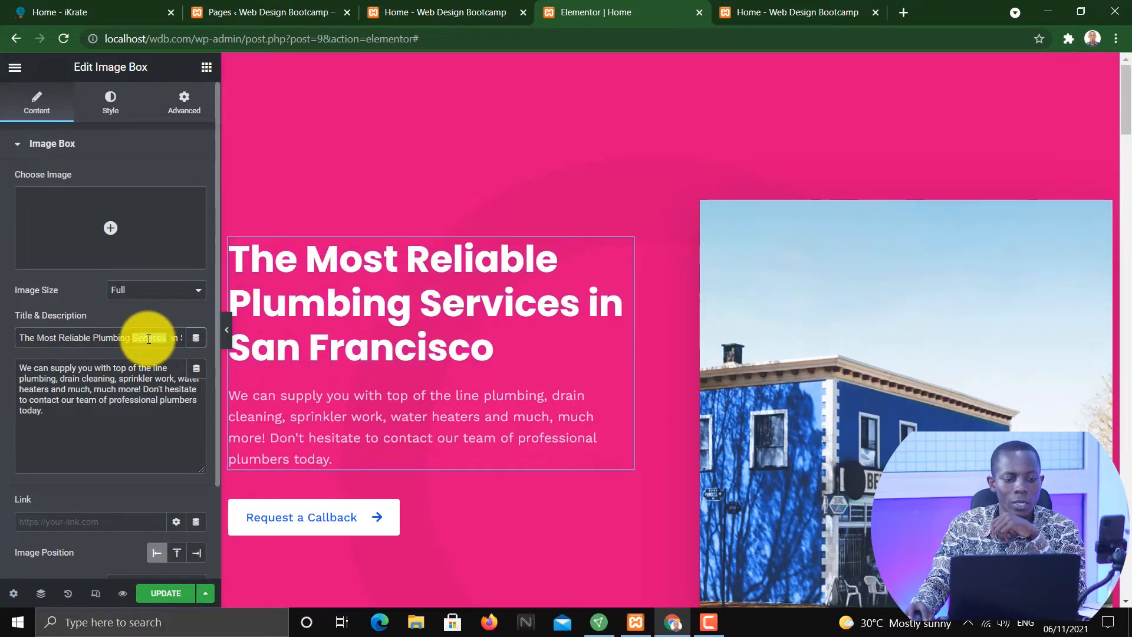
pyautogui.tripleClick(39, 340)
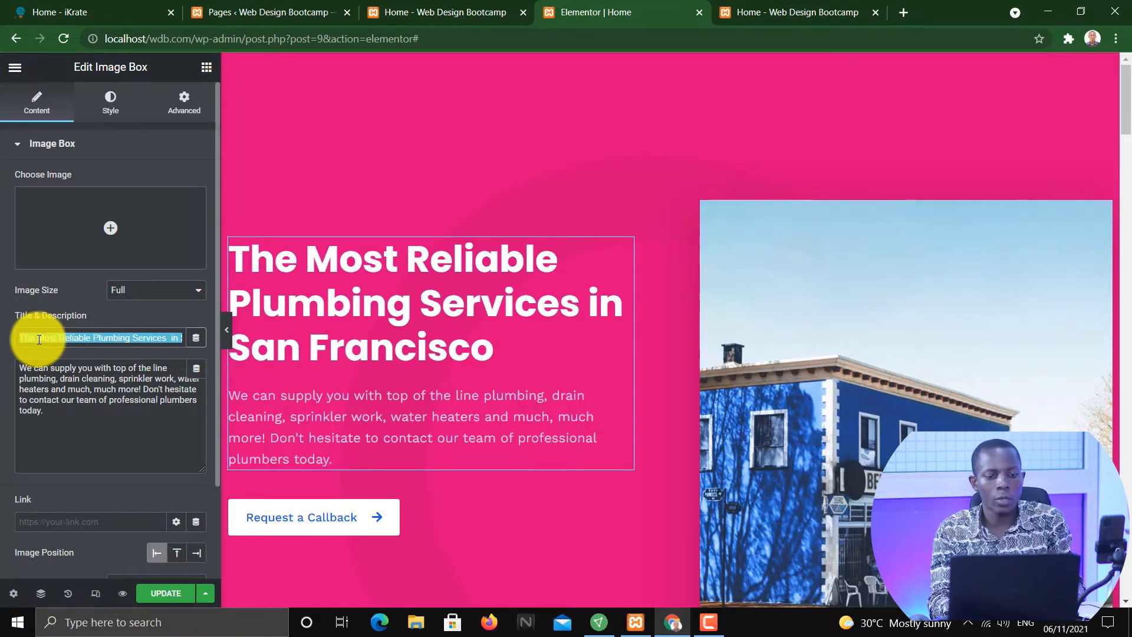
pyautogui.press('BackSpace')
pyautogui.write('Welcome to the')
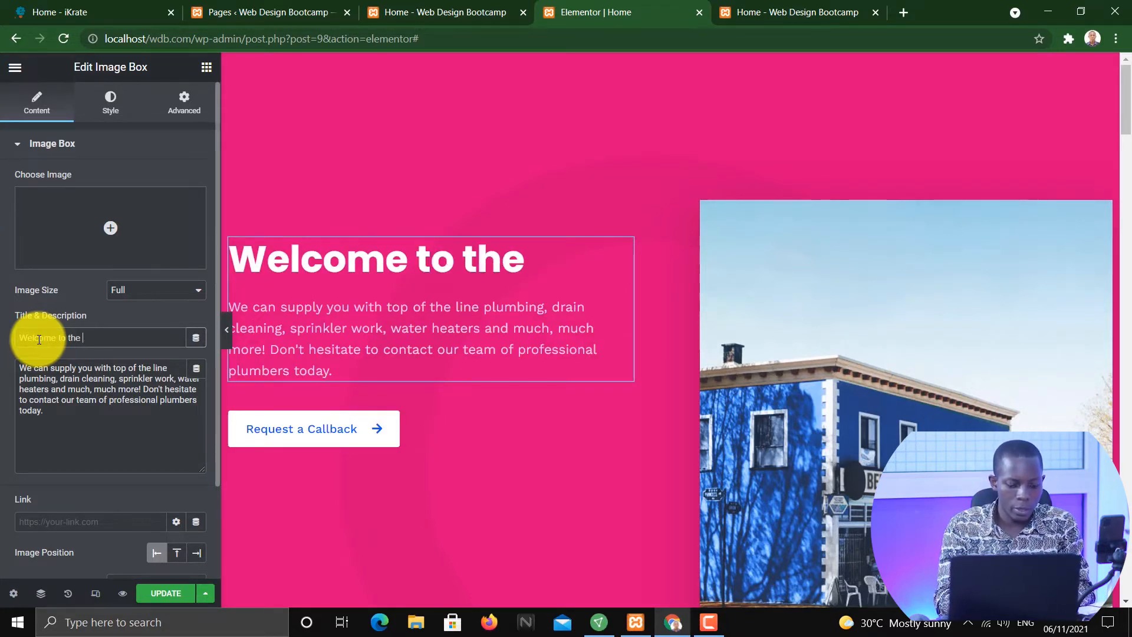
pyautogui.write('best')
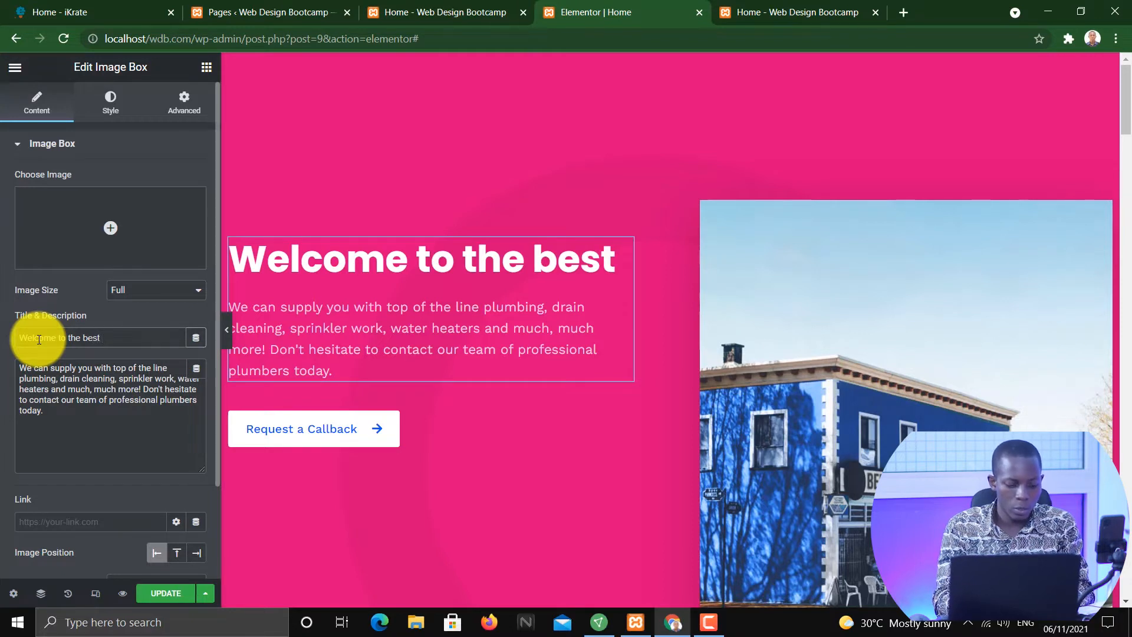
pyautogui.write(' web designing')
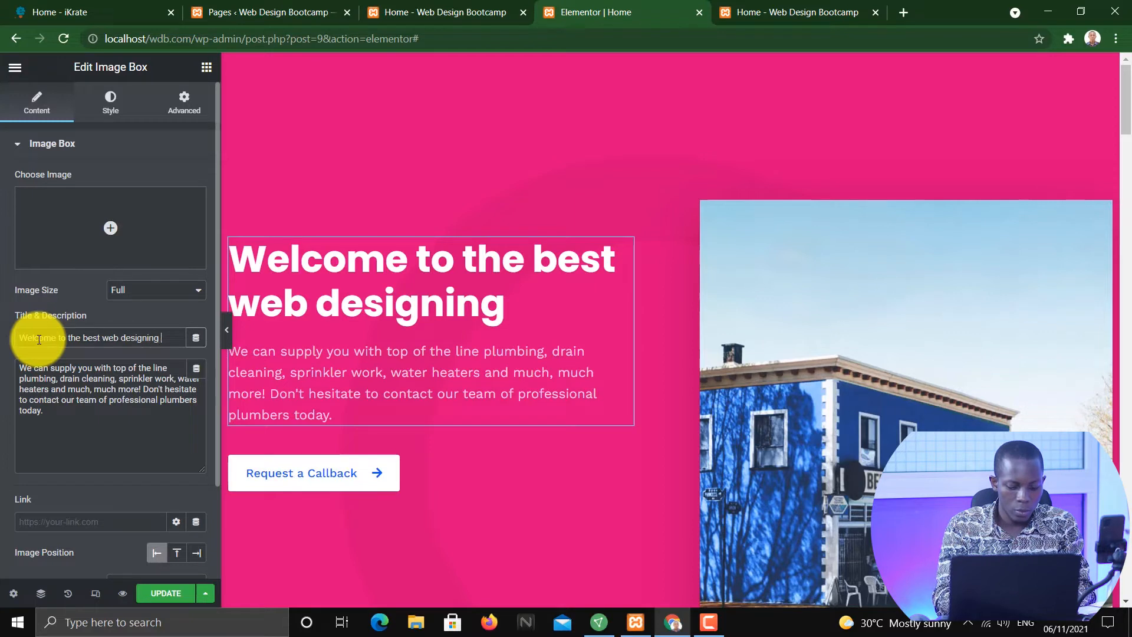
pyautogui.write(' bootcamp')
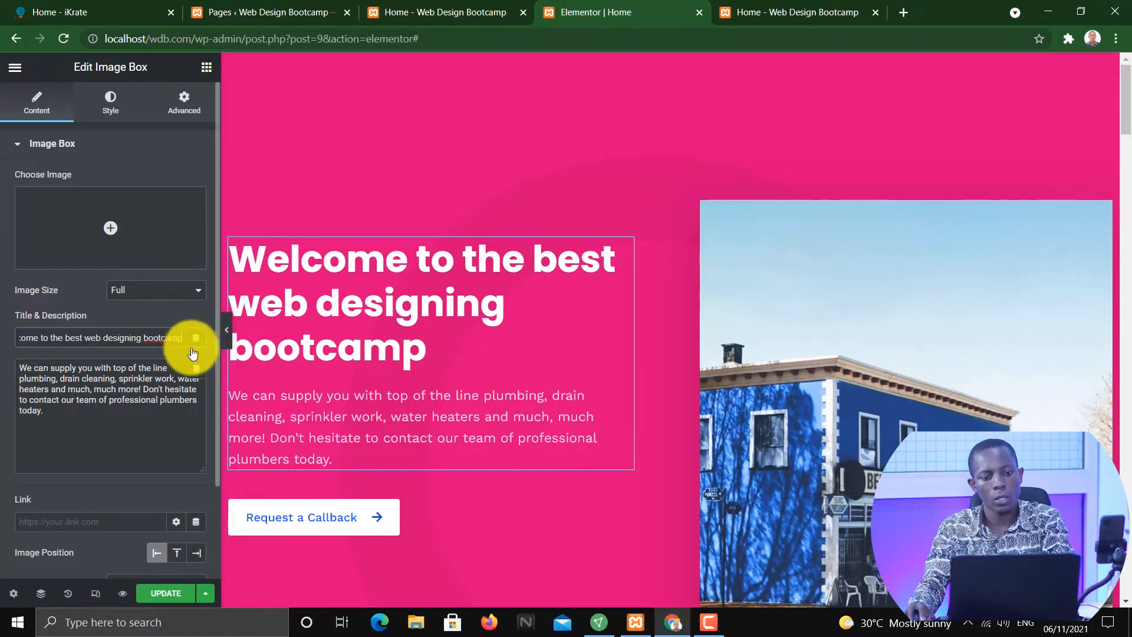
# Preview the hero section with the editing panel hidden, restore the panel and update the page.
pyautogui.click(152, 419)
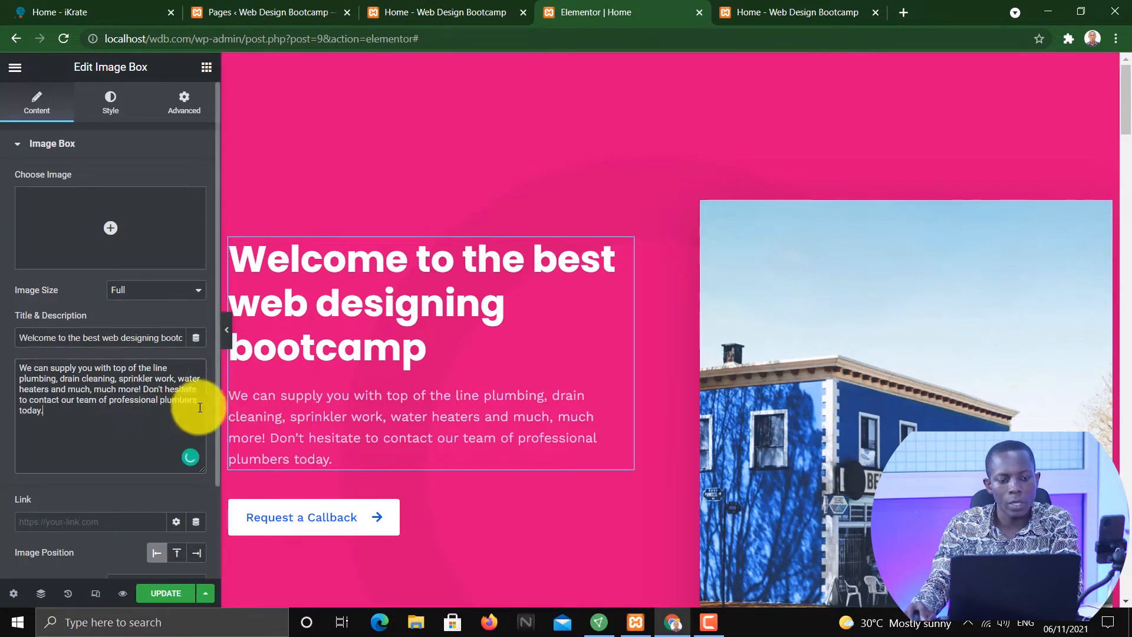
pyautogui.click(227, 330)
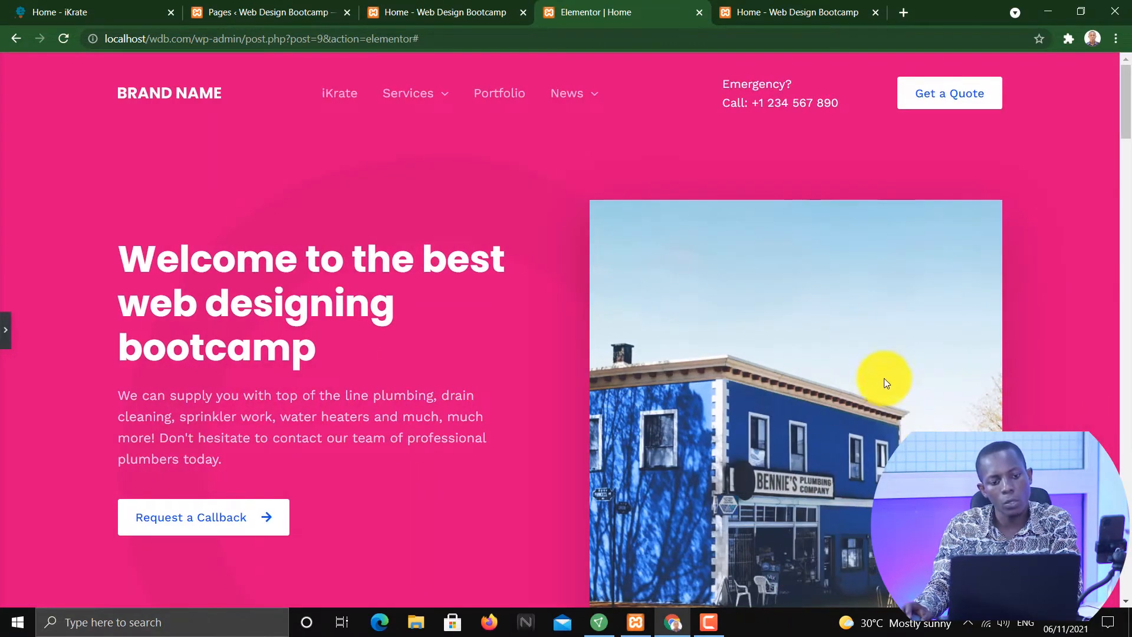
pyautogui.click(6, 327)
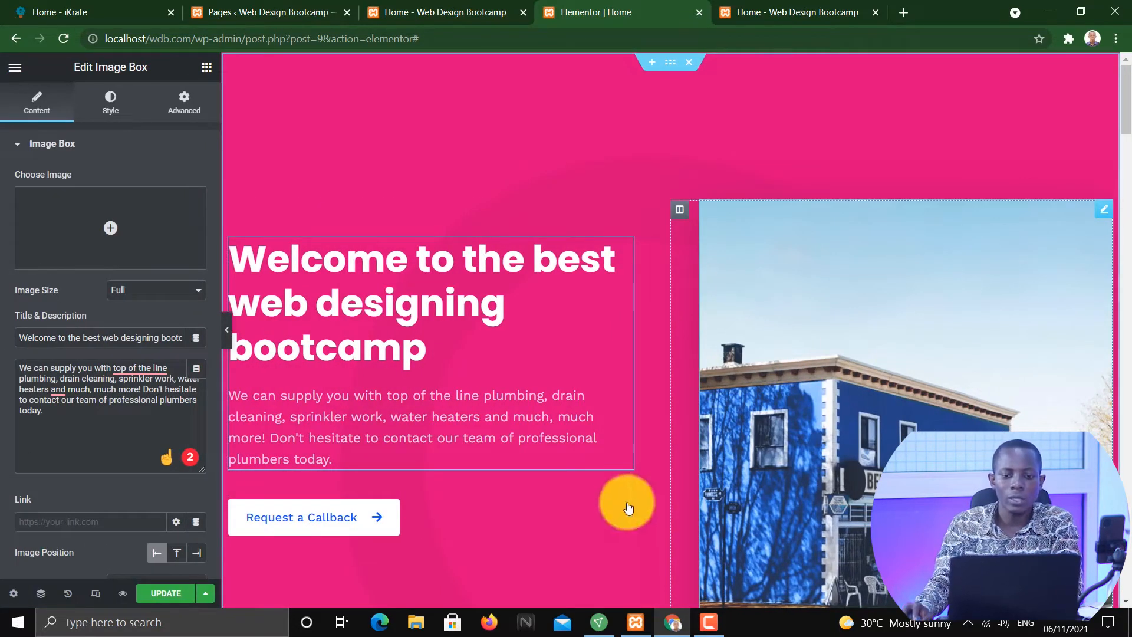
pyautogui.click(169, 595)
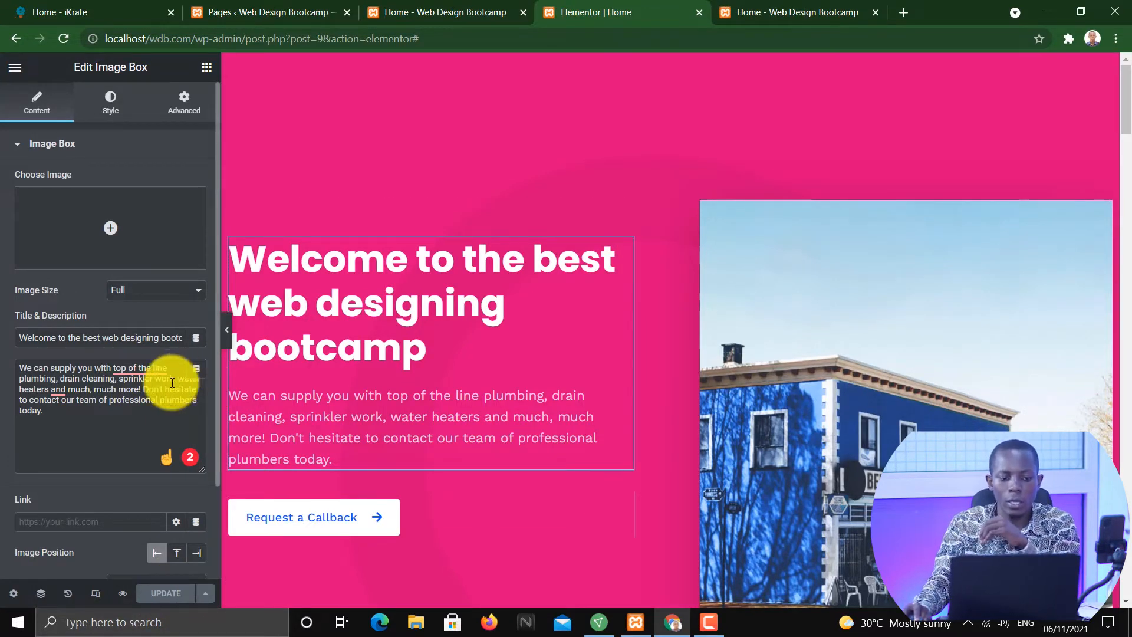
# Select the hero section's separate image beside the headline and remove its building photo.
pyautogui.moveTo(71, 417); pyautogui.dragTo(8, 367)
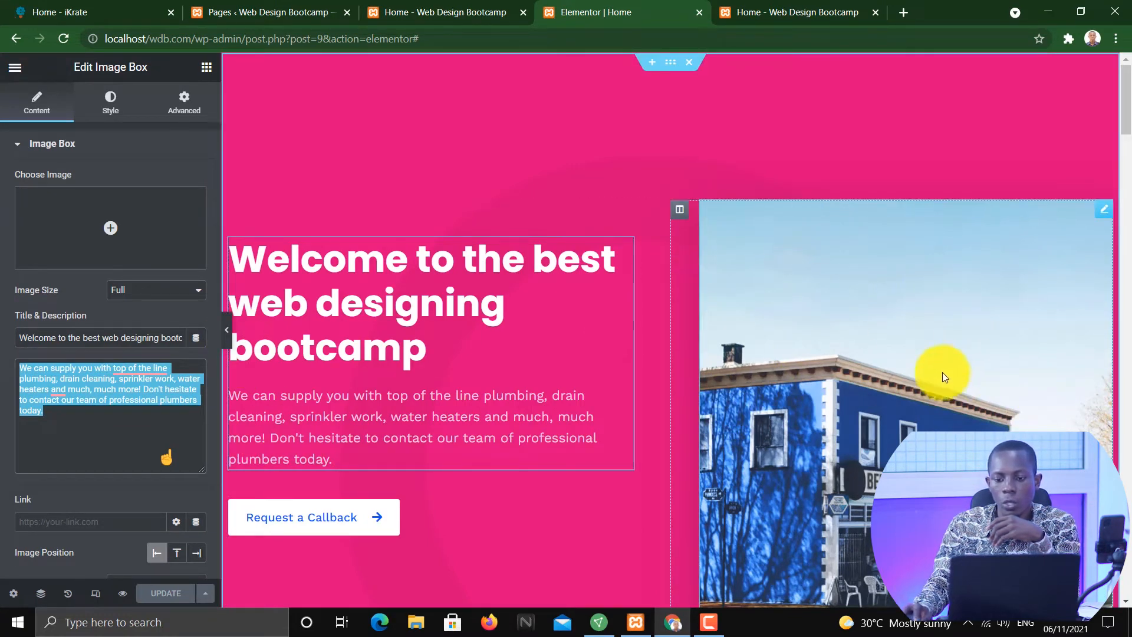
pyautogui.click(1108, 213)
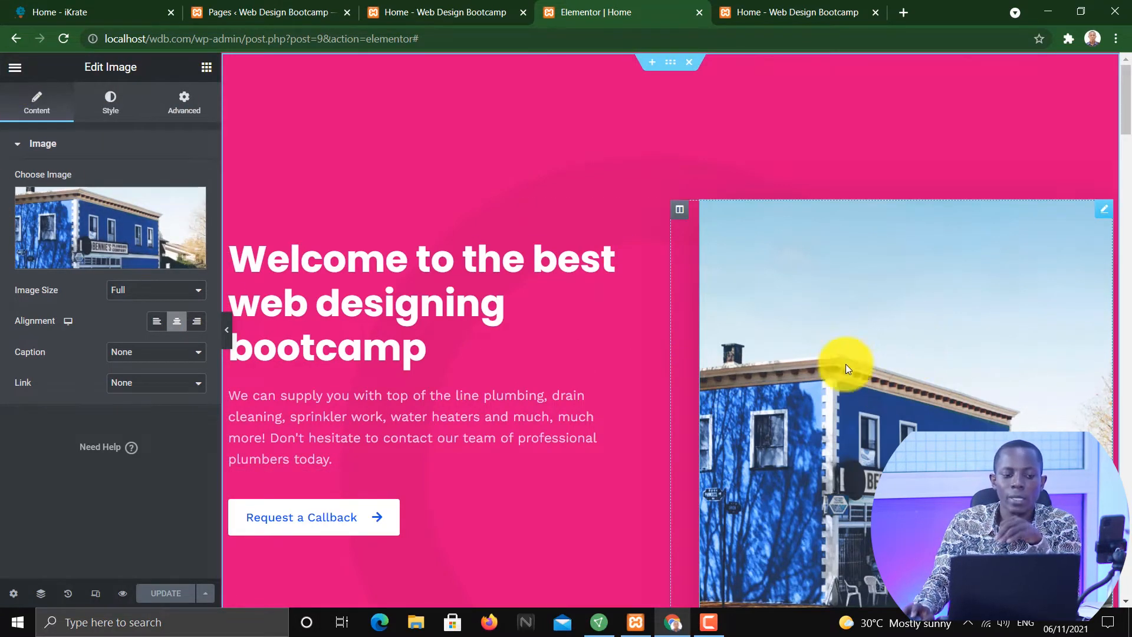
pyautogui.click(192, 205)
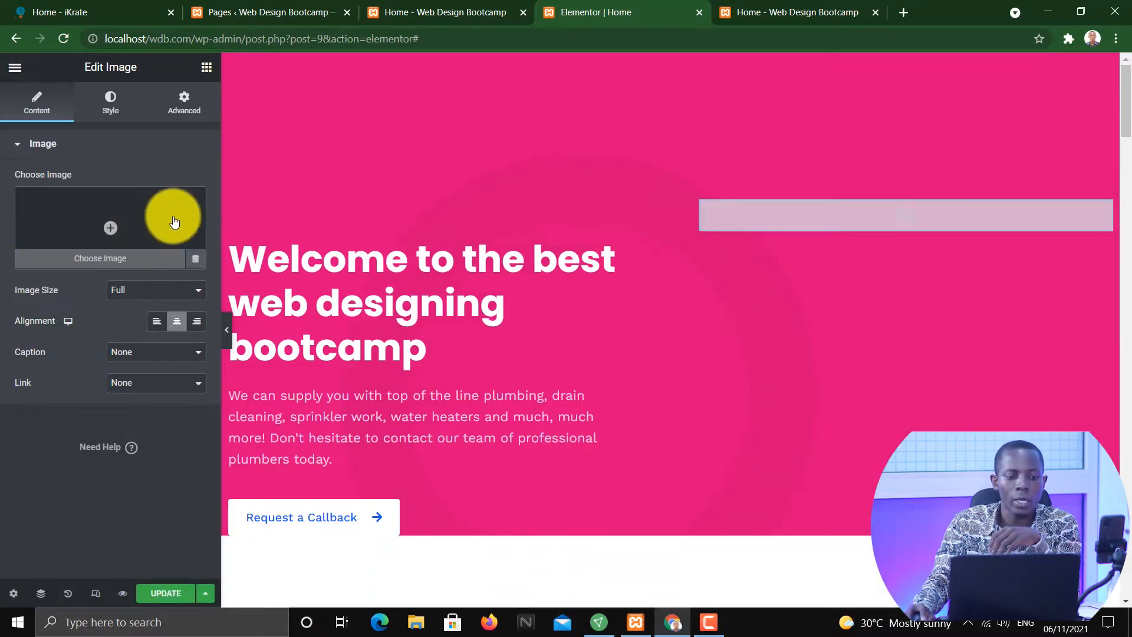
# Open the media chooser for the empty hero image and look through the file upload area and media library.
pyautogui.click(115, 235)
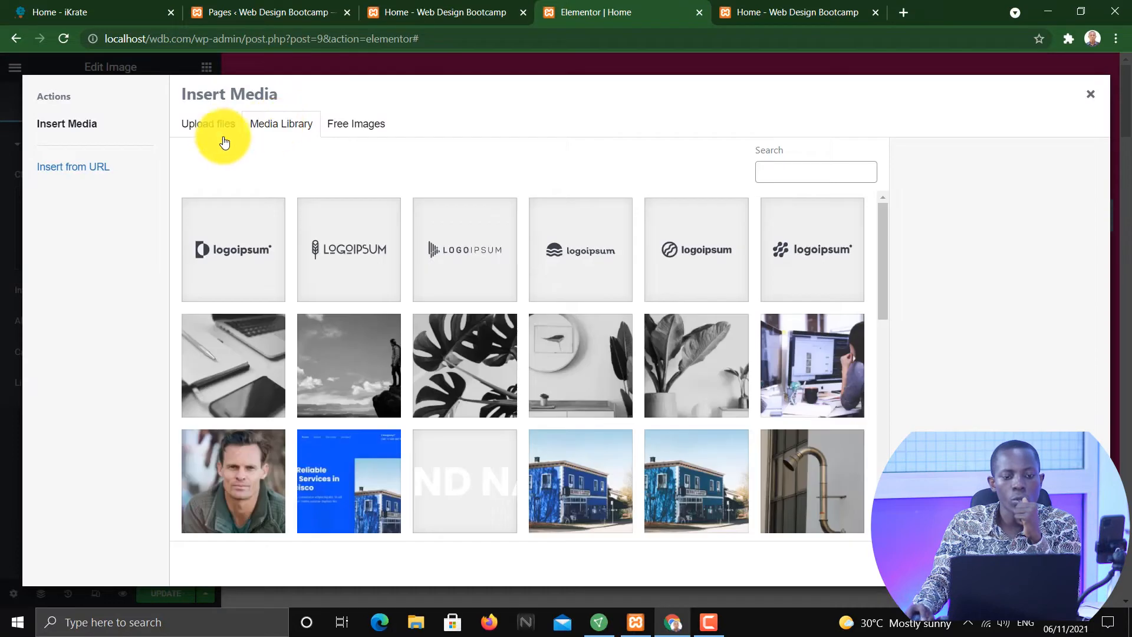
pyautogui.click(209, 125)
pyautogui.click(286, 131)
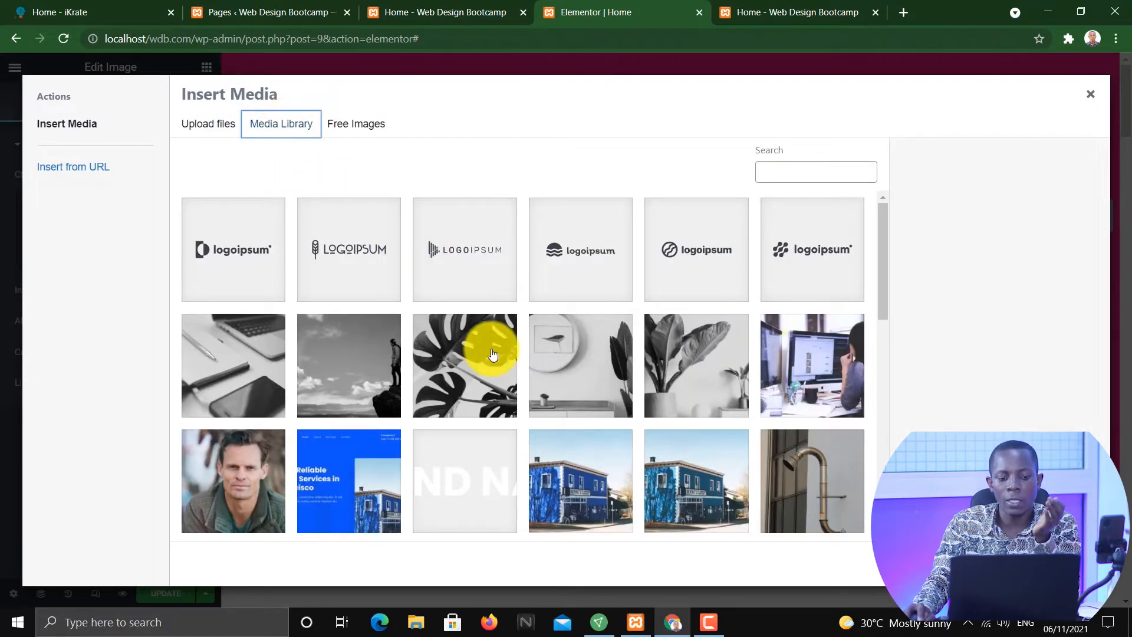
pyautogui.scroll(-5, 545, 460)
pyautogui.scroll(5, 545, 462)
# Search the free images for "web design" and change the search to "website".
pyautogui.click(354, 126)
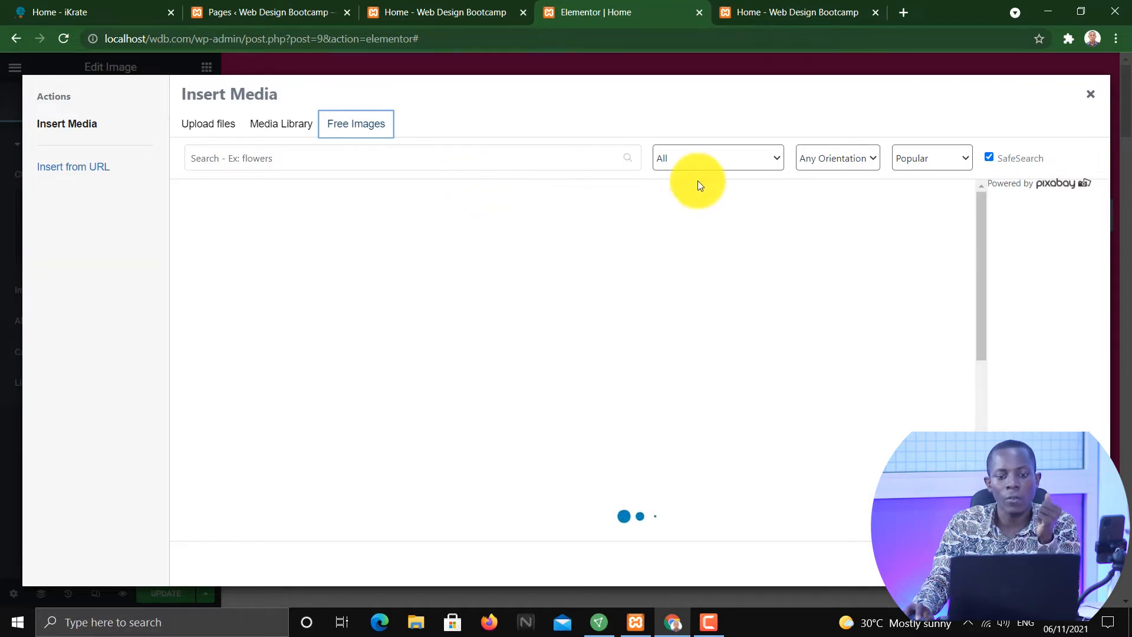
pyautogui.click(355, 158)
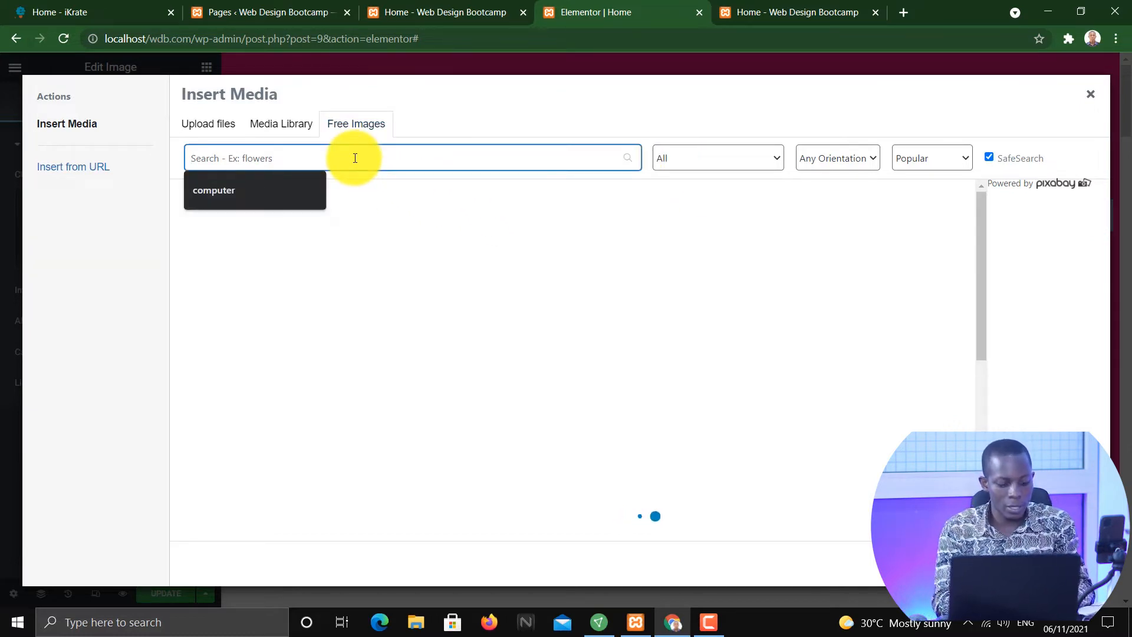
pyautogui.write('web design')
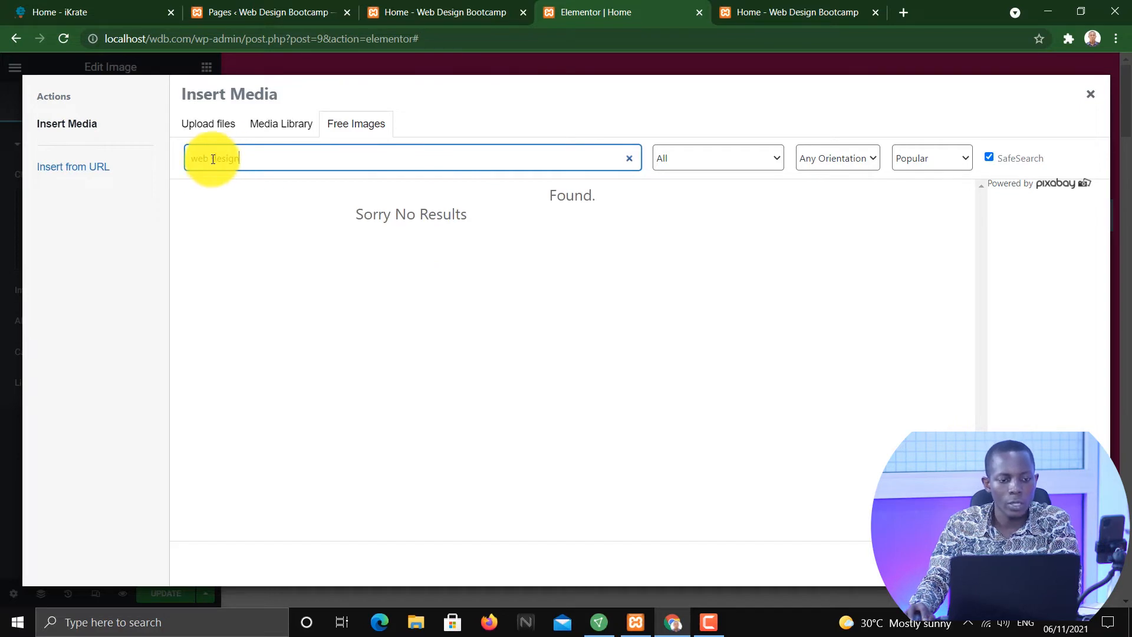
pyautogui.moveTo(211, 160); pyautogui.dragTo(254, 161)
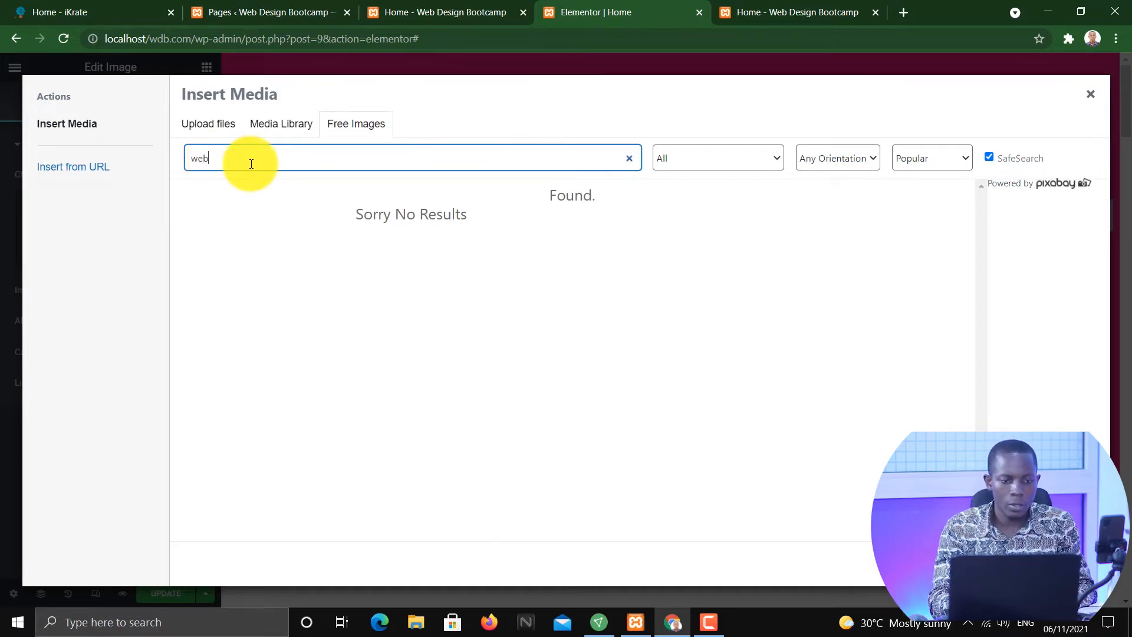
pyautogui.write('website')
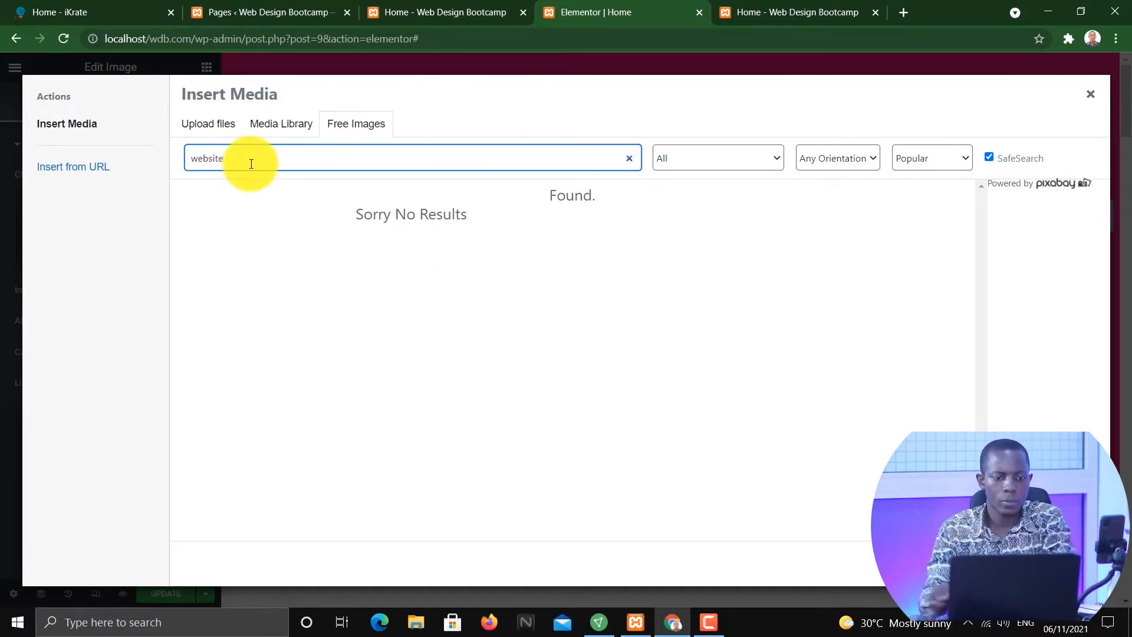
pyautogui.press('Return')
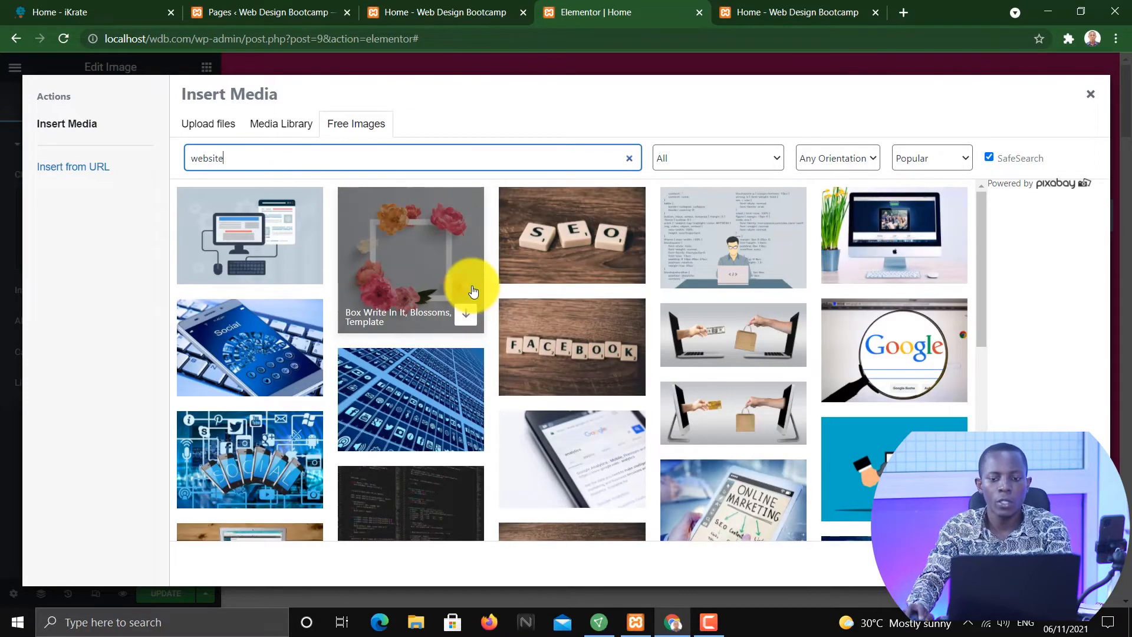
# Insert the free photo of a desktop computer beside yellow flowers as the hero image.
pyautogui.click(950, 264)
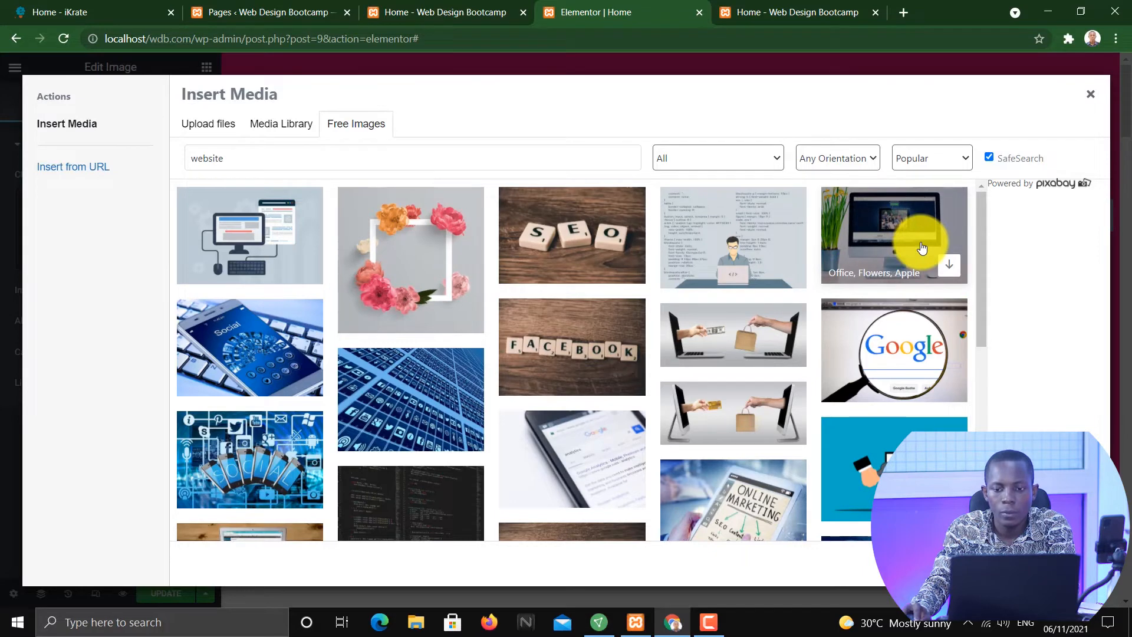
pyautogui.click(897, 239)
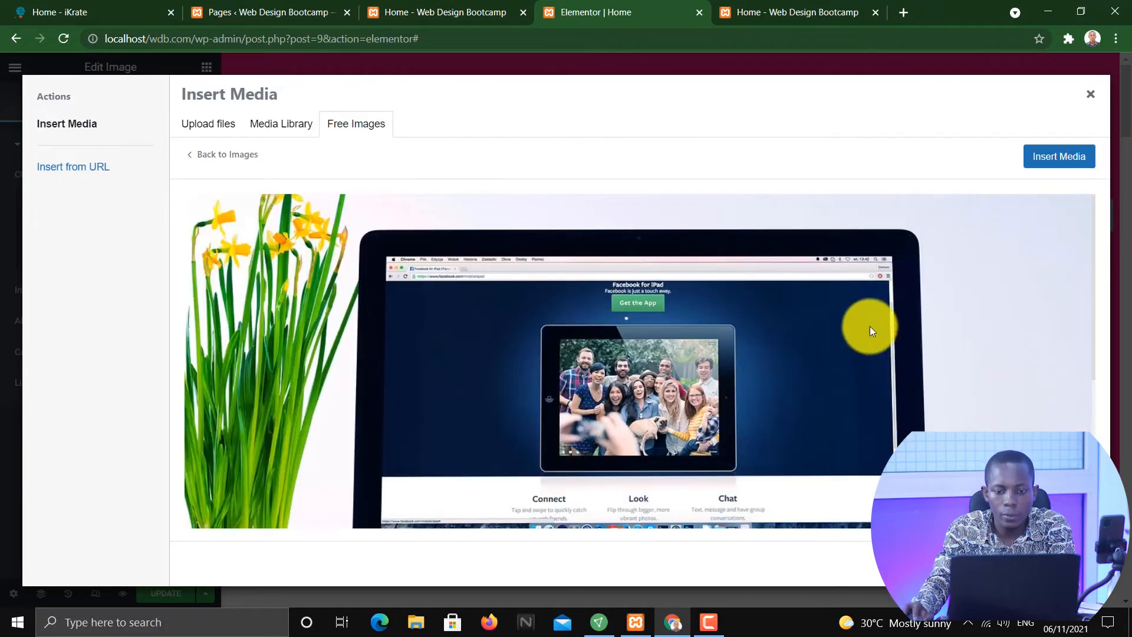
pyautogui.scroll(-5, 873, 336)
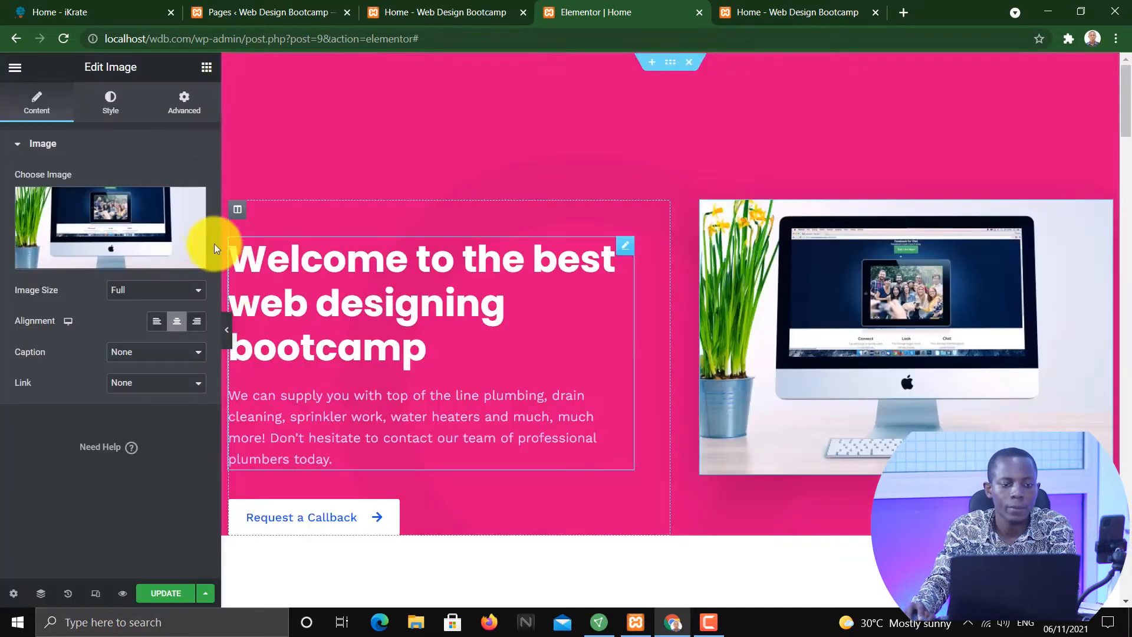
# Preview the hero section with the new photo while the editing panel is hidden, and restore the panel.
pyautogui.click(227, 330)
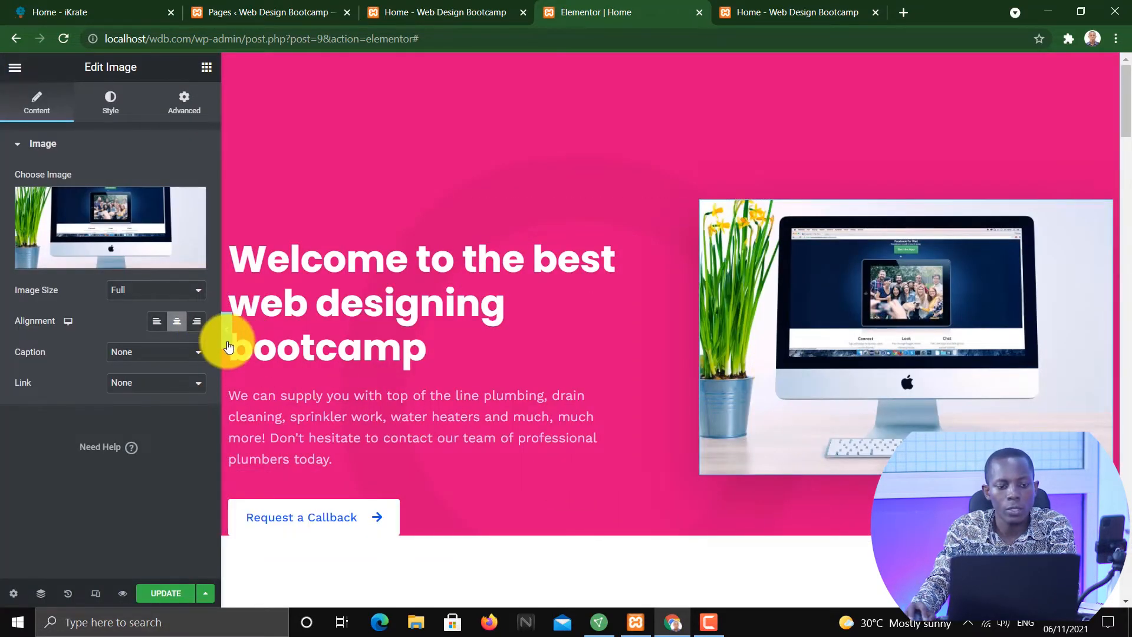
pyautogui.scroll(-3, 992, 392)
pyautogui.scroll(3, 992, 391)
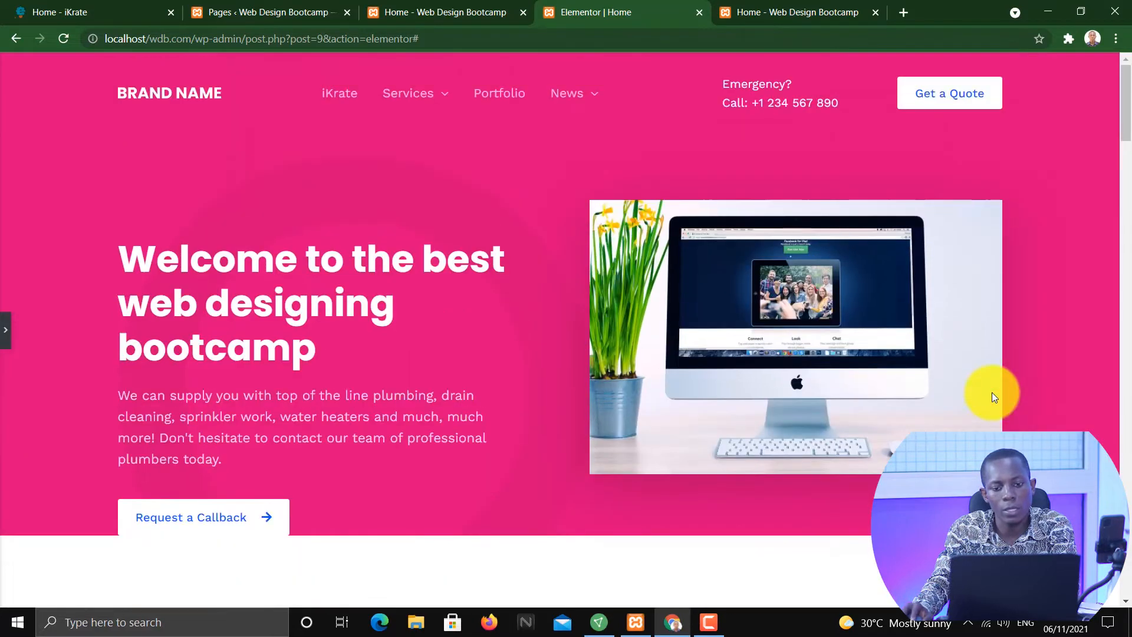
pyautogui.click(7, 336)
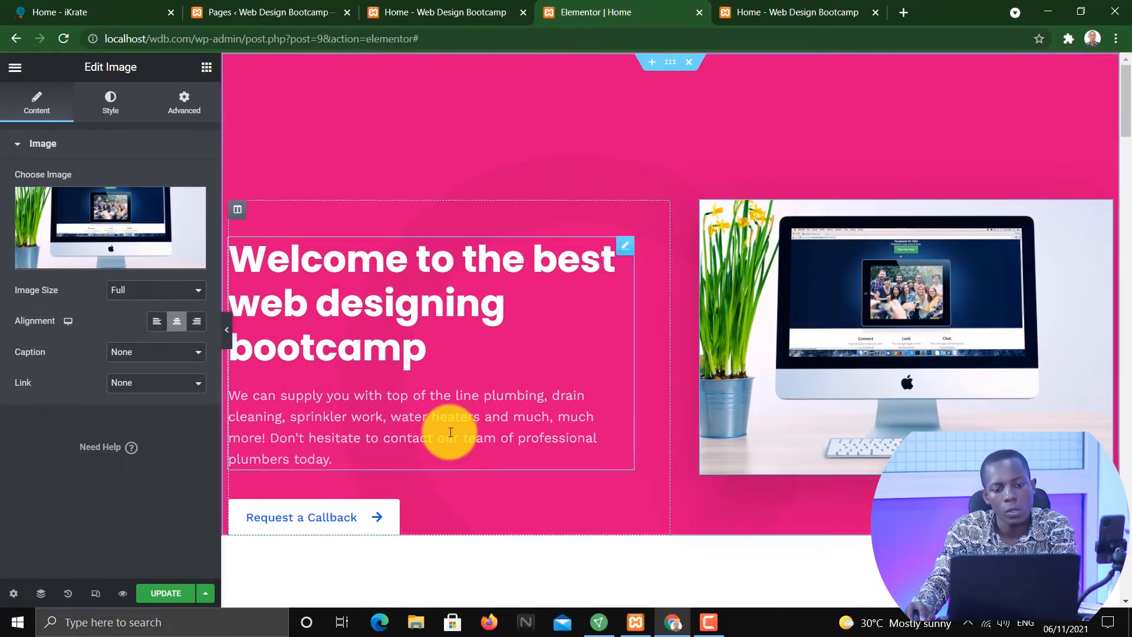
# Select the hero headline's image box and open the style settings for its title and description content.
pyautogui.click(450, 435)
pyautogui.click(379, 324)
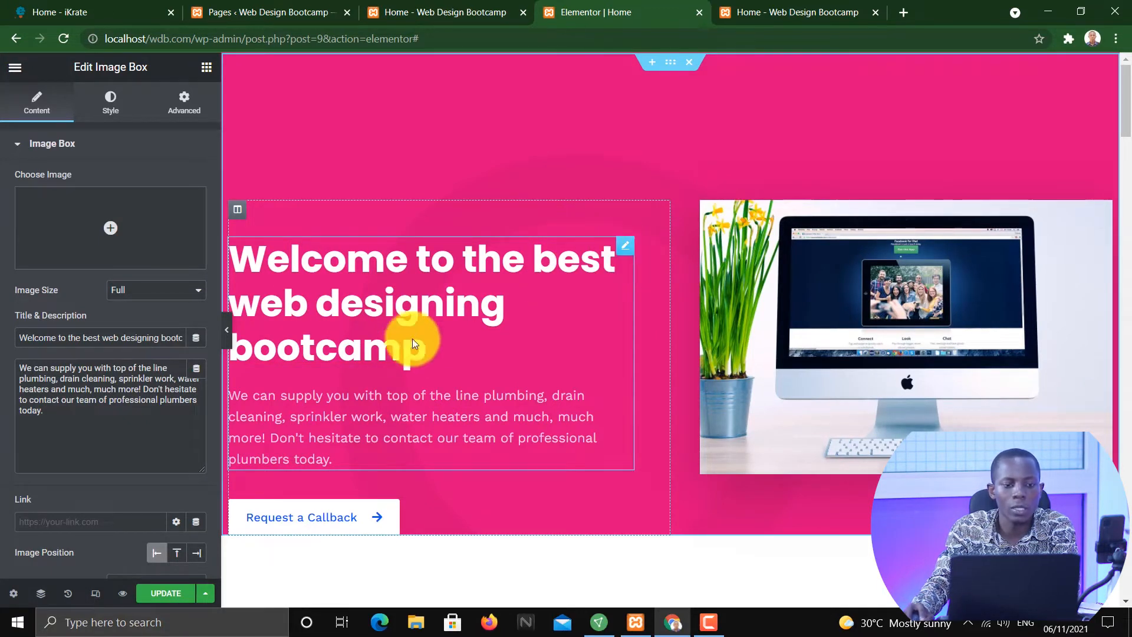
pyautogui.click(432, 347)
pyautogui.moveTo(432, 346); pyautogui.dragTo(222, 246)
pyautogui.click(103, 109)
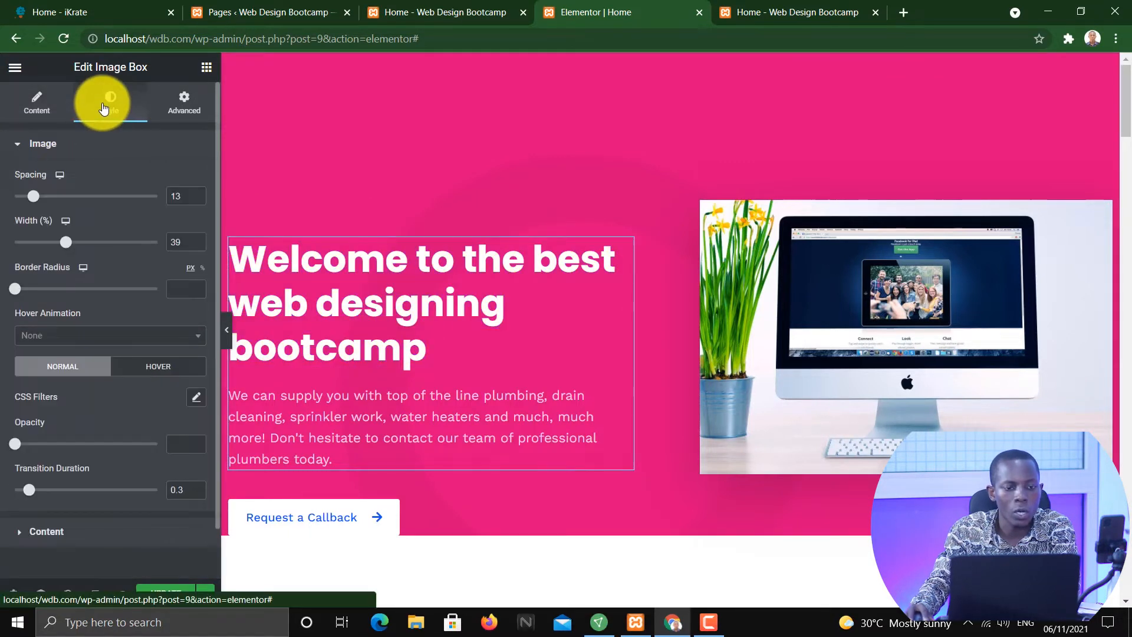
pyautogui.scroll(-1, 148, 410)
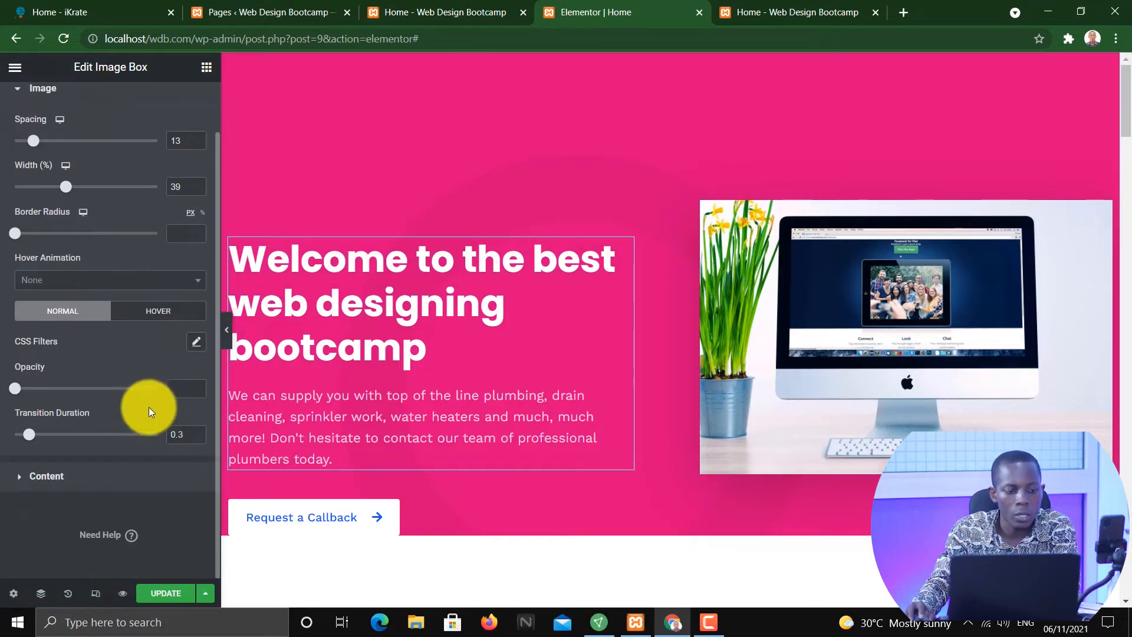
pyautogui.click(50, 477)
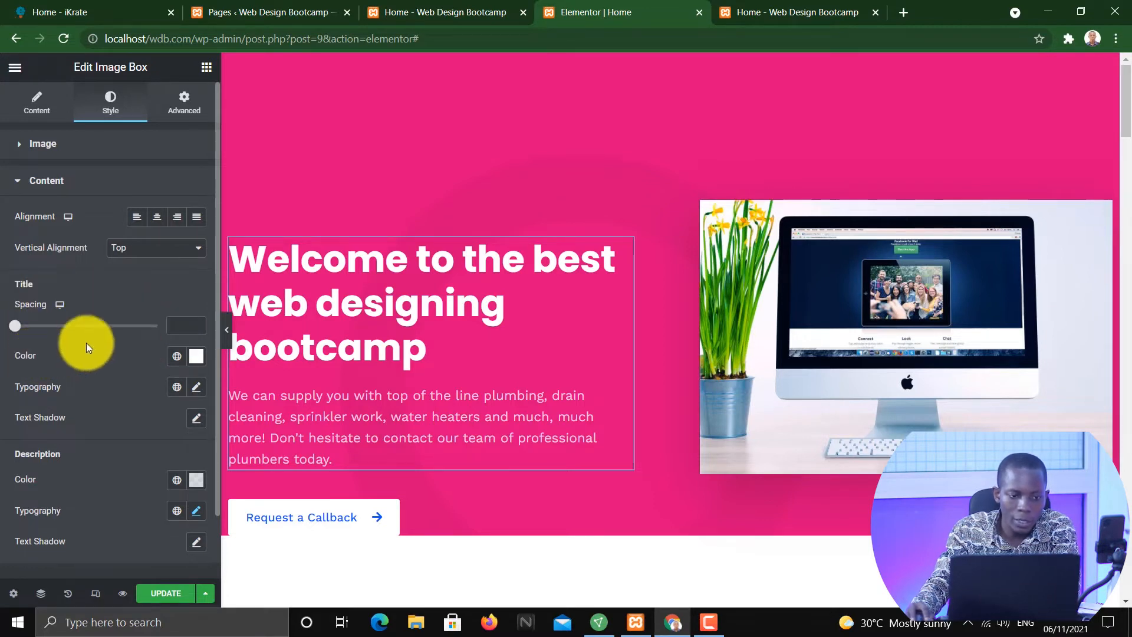
# Try a dark purple colour on the image box's title and return it to white.
pyautogui.click(197, 356)
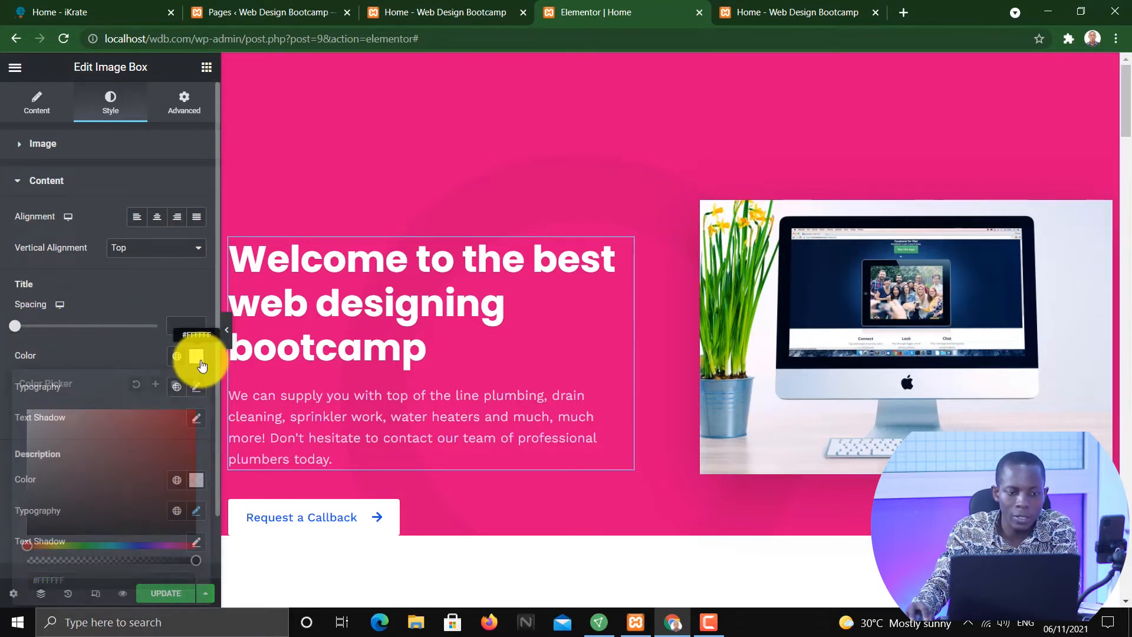
pyautogui.moveTo(142, 430); pyautogui.dragTo(155, 546)
pyautogui.click(162, 480)
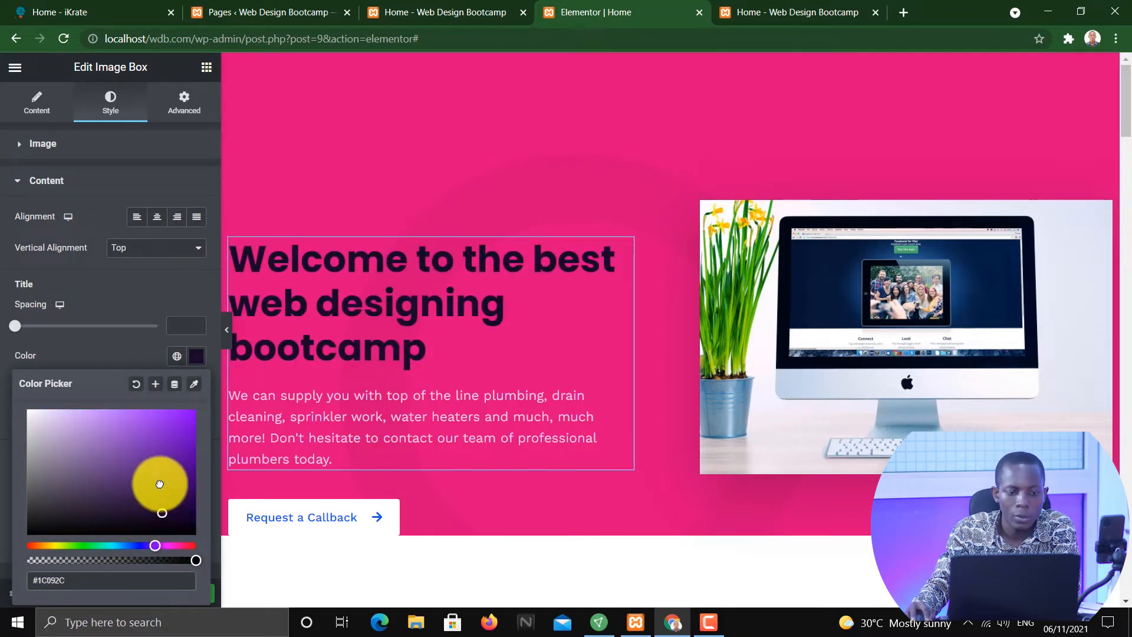
pyautogui.moveTo(173, 441); pyautogui.dragTo(30, 406)
pyautogui.click(188, 357)
# Set the image box title's font family to Tahoma.
pyautogui.click(197, 387)
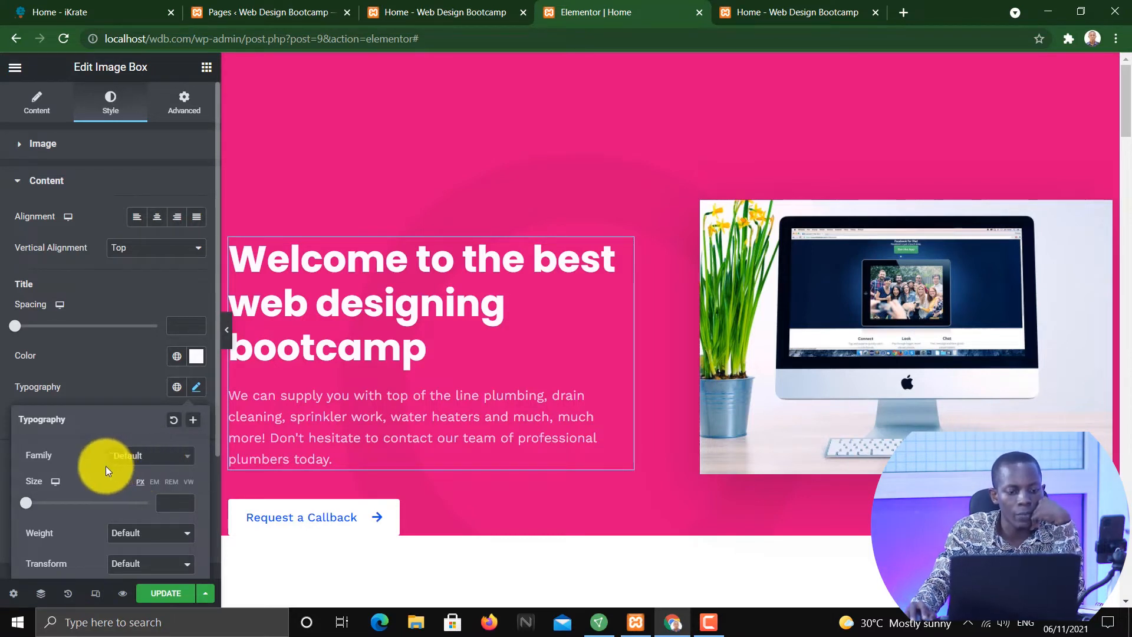
pyautogui.click(181, 465)
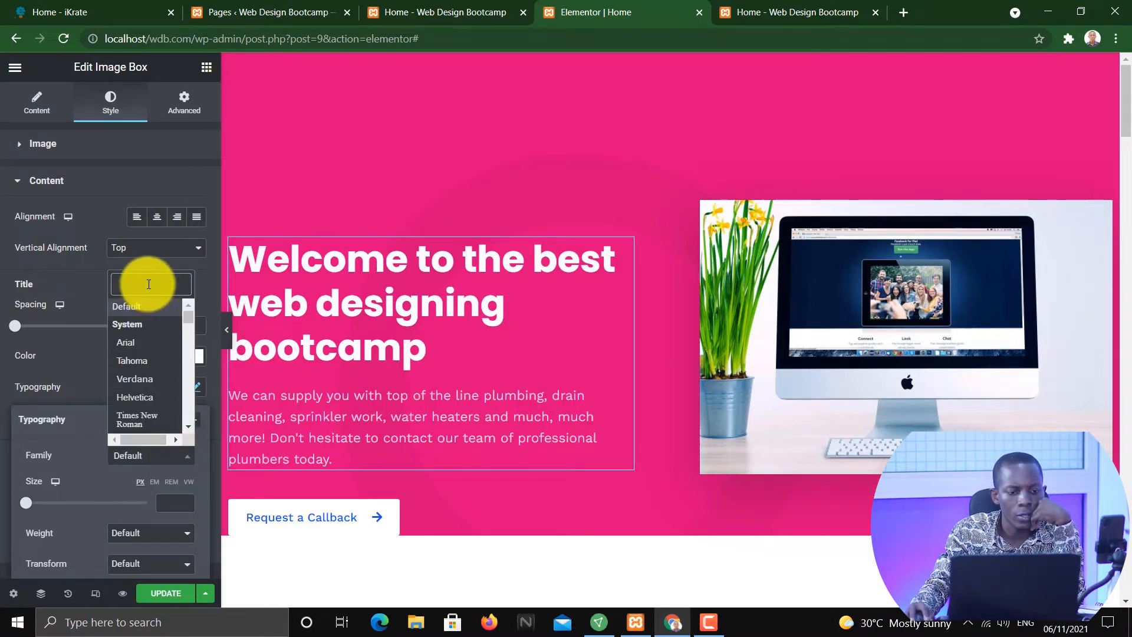
pyautogui.click(132, 361)
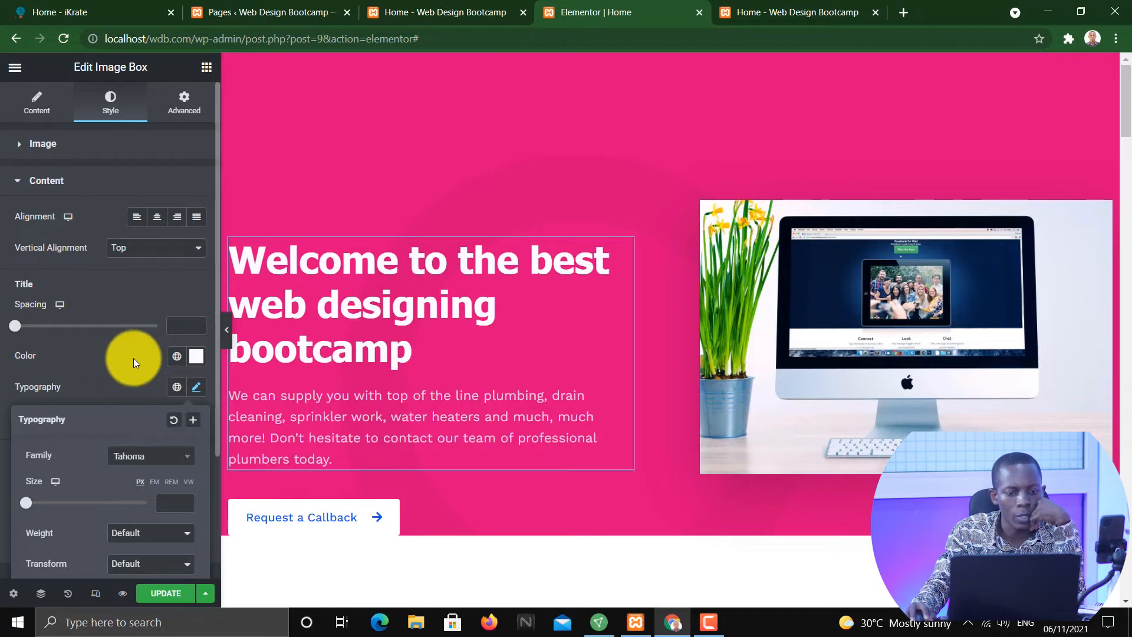
# Change the title's font family to Be Vietnam.
pyautogui.click(153, 463)
pyautogui.scroll(-5, 144, 366)
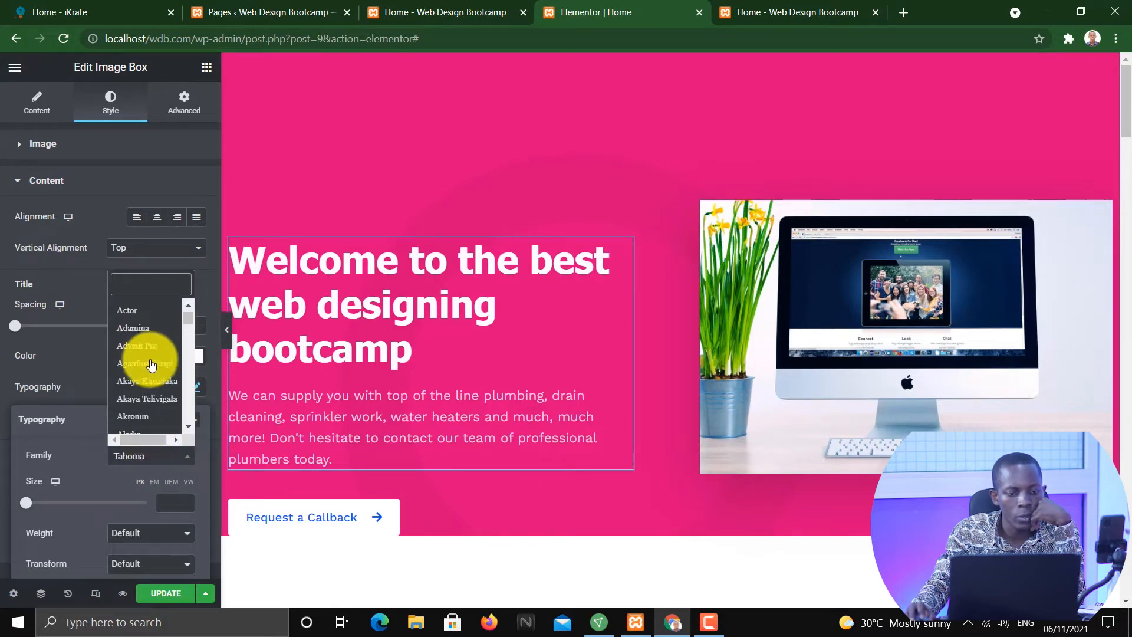
pyautogui.scroll(-15, 150, 369)
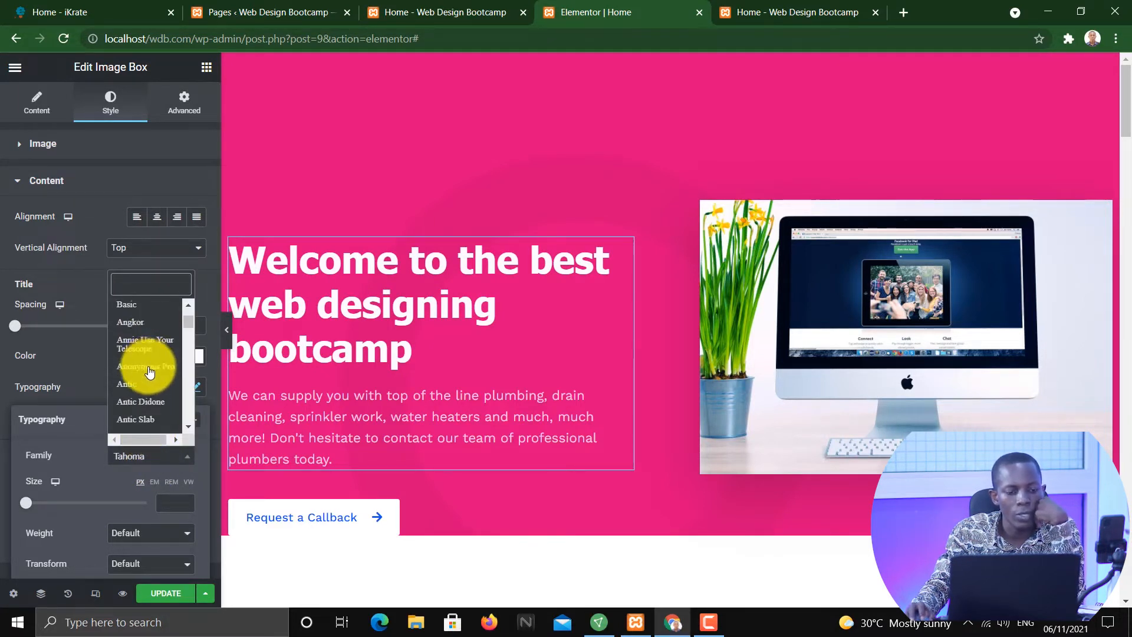
pyautogui.scroll(-10, 148, 372)
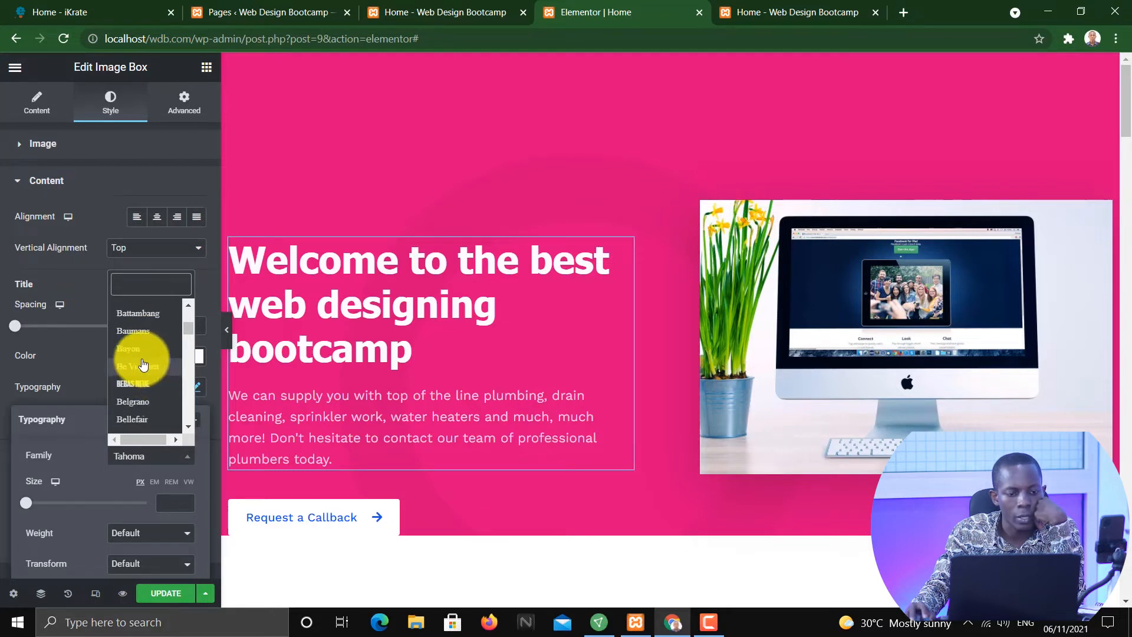
pyautogui.click(143, 366)
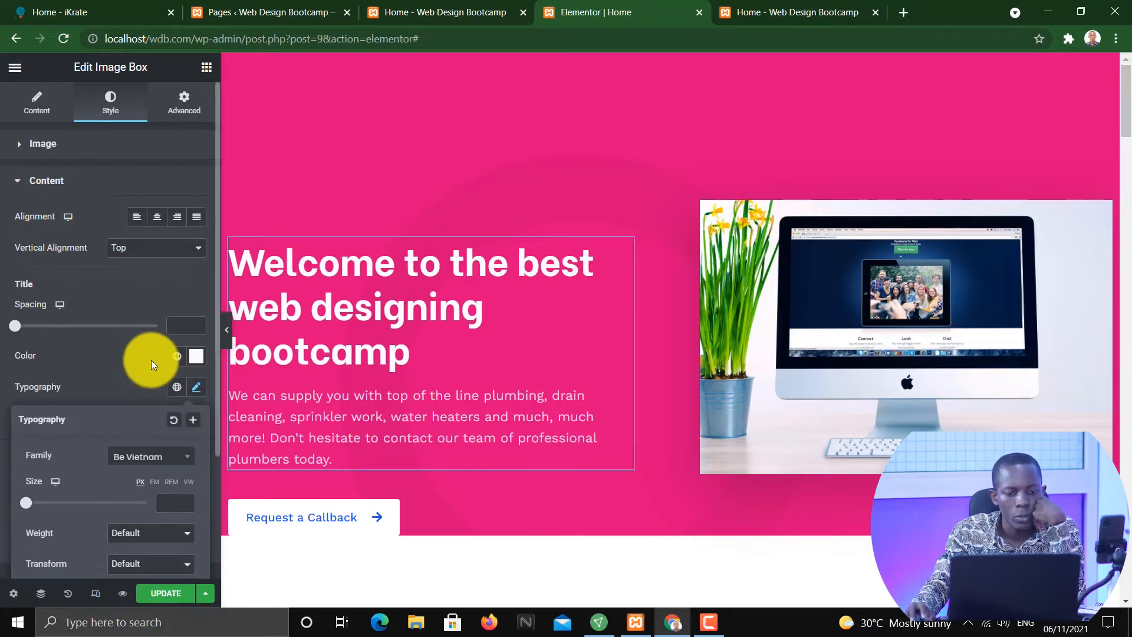
# Change the title's font family to Adamina.
pyautogui.click(178, 459)
pyautogui.scroll(5, 151, 362)
pyautogui.scroll(5, 152, 354)
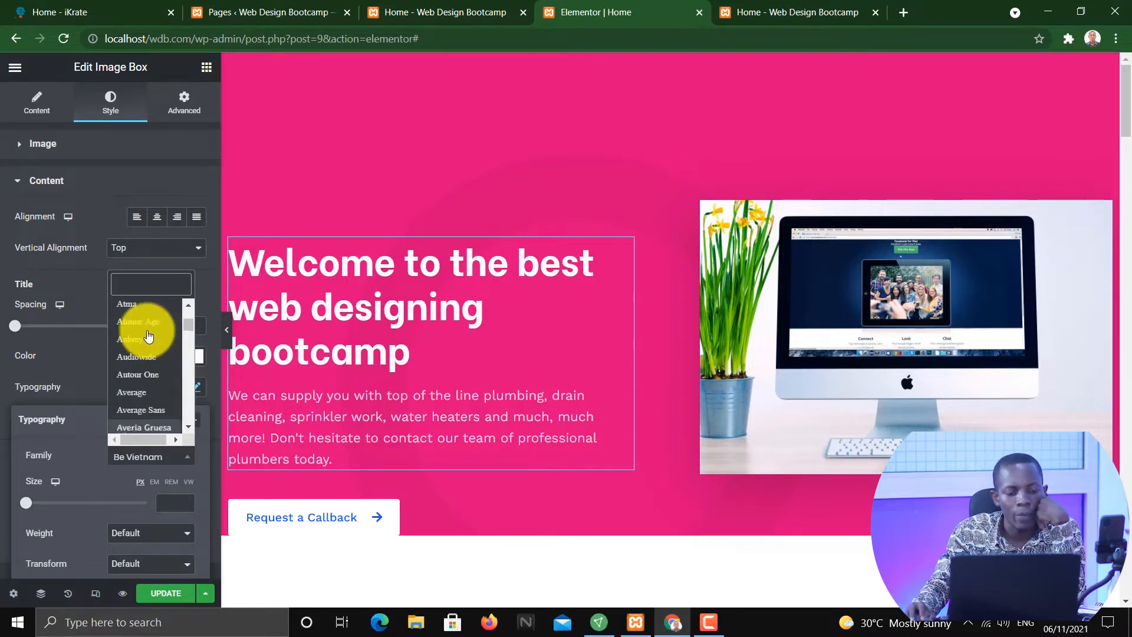
pyautogui.scroll(6, 151, 350)
pyautogui.scroll(6, 156, 366)
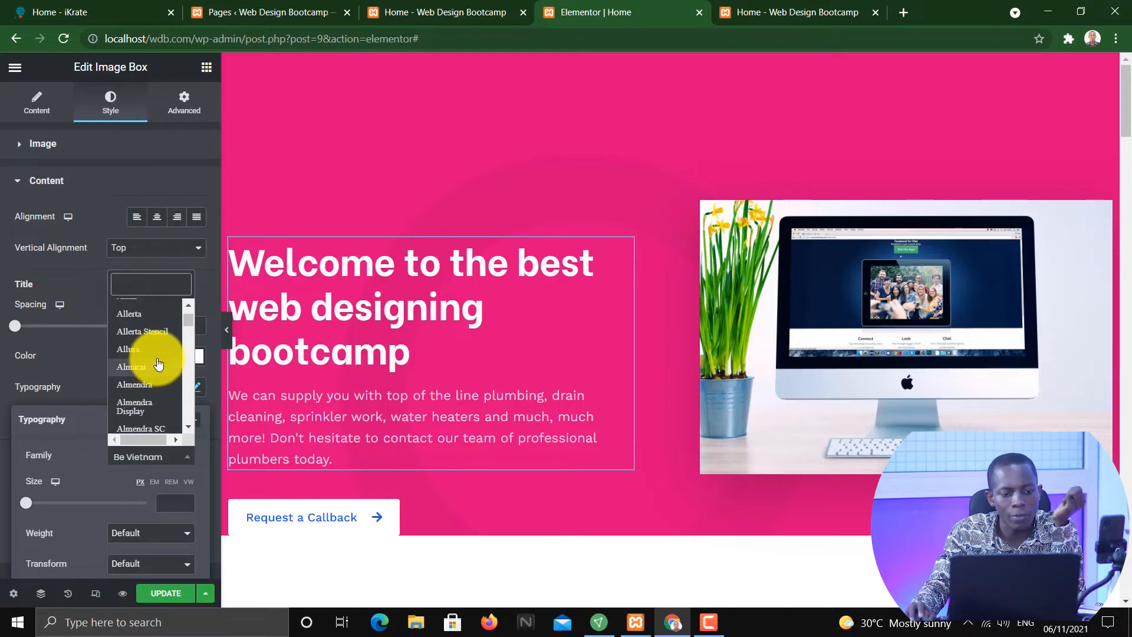
pyautogui.scroll(5, 158, 360)
pyautogui.scroll(2, 157, 354)
pyautogui.click(155, 349)
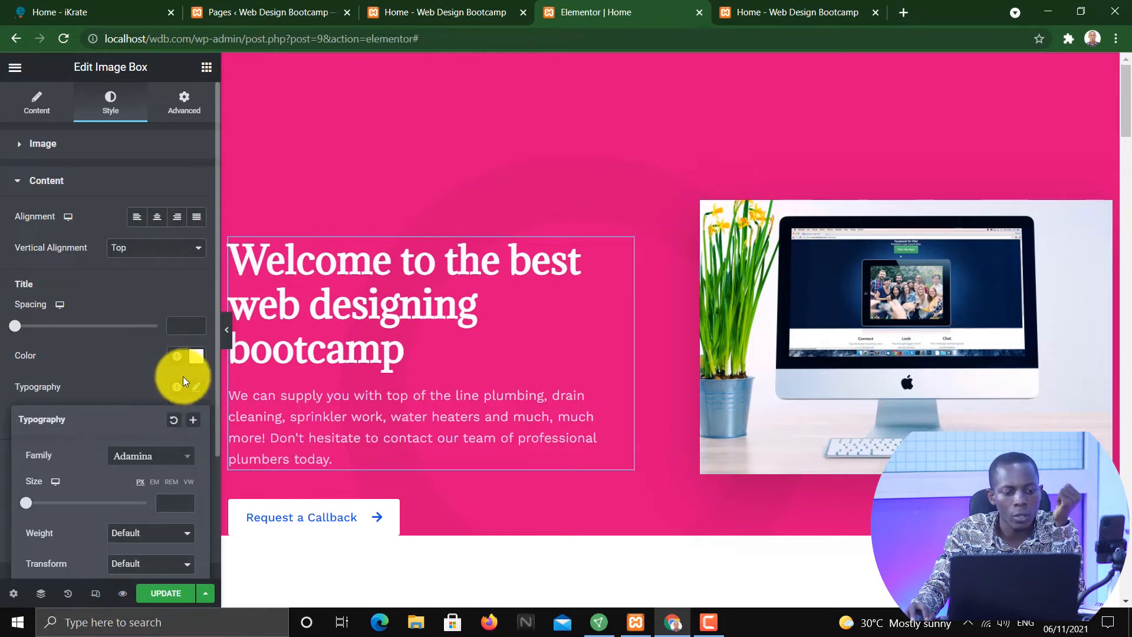
# Change the title's font family to Helvetica.
pyautogui.click(197, 389)
pyautogui.click(196, 387)
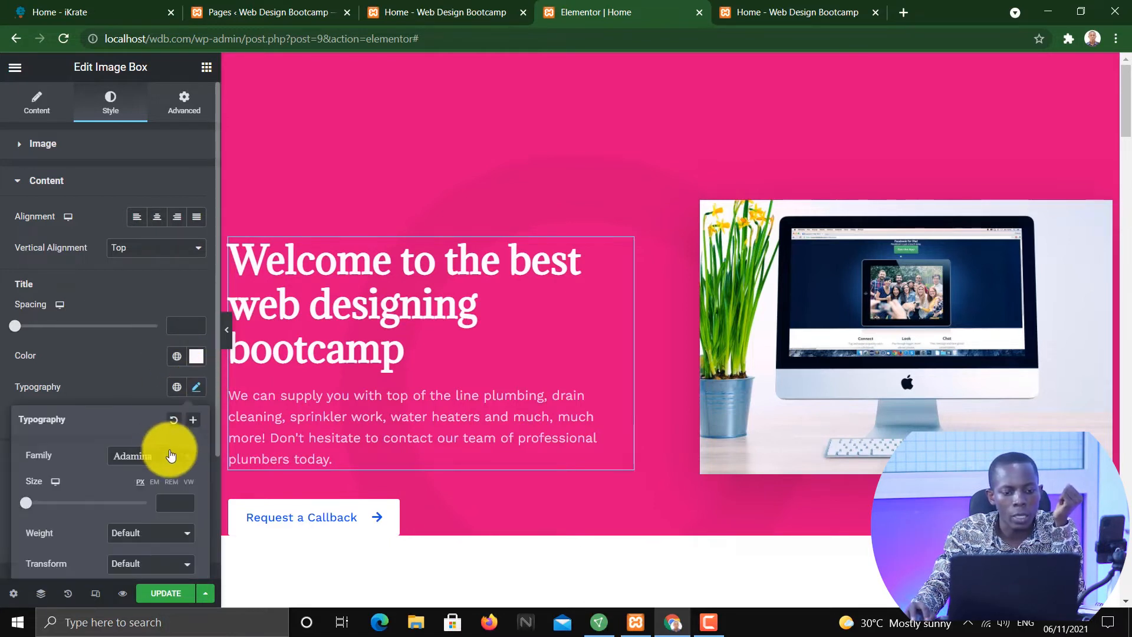
pyautogui.click(177, 458)
pyautogui.scroll(5, 157, 354)
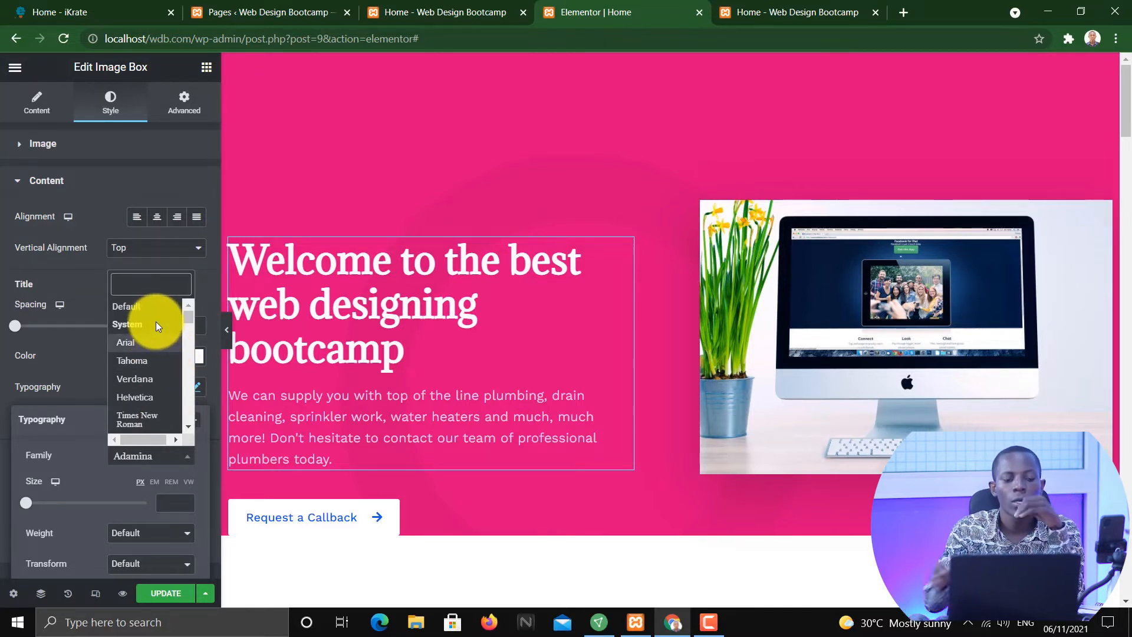
pyautogui.click(159, 399)
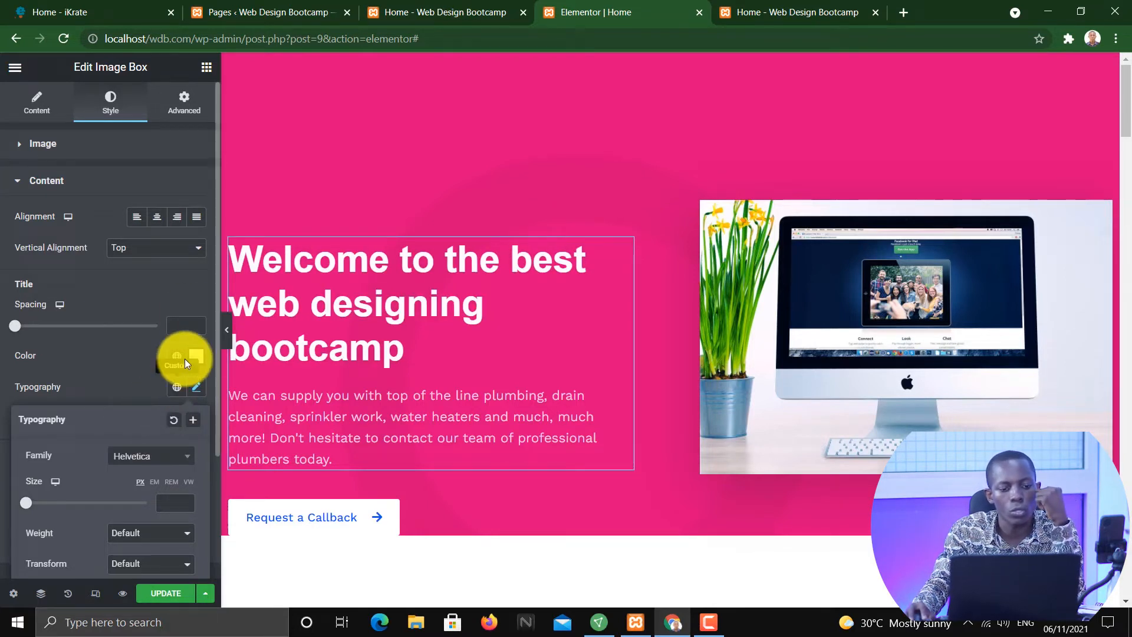
# Reset the title's font family to Default and close its typography settings.
pyautogui.click(198, 389)
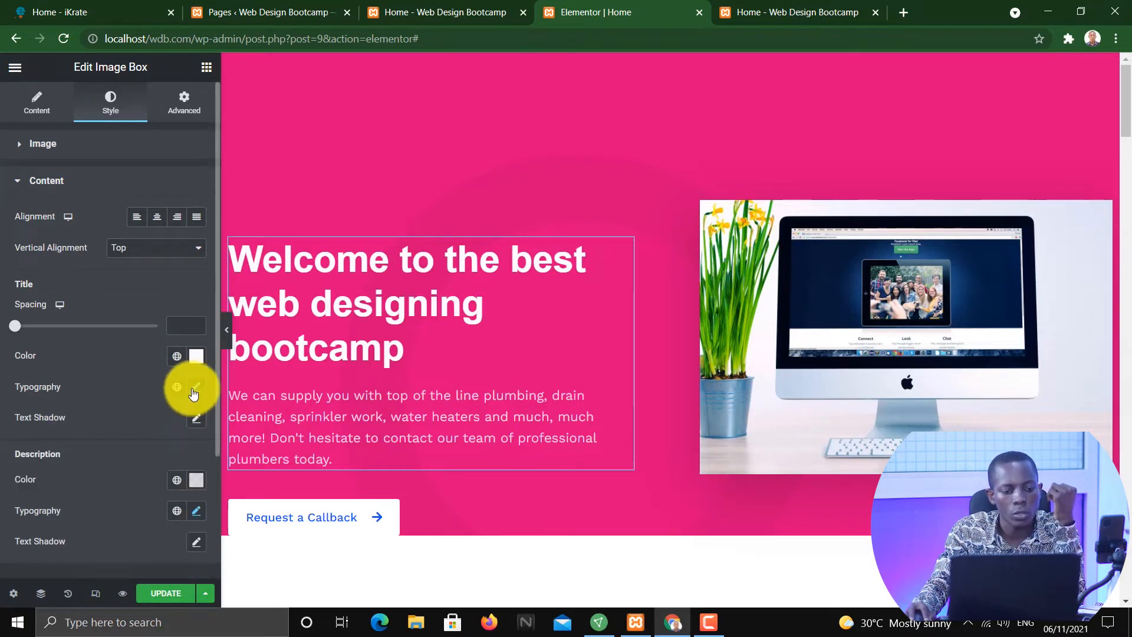
pyautogui.click(196, 388)
pyautogui.click(169, 457)
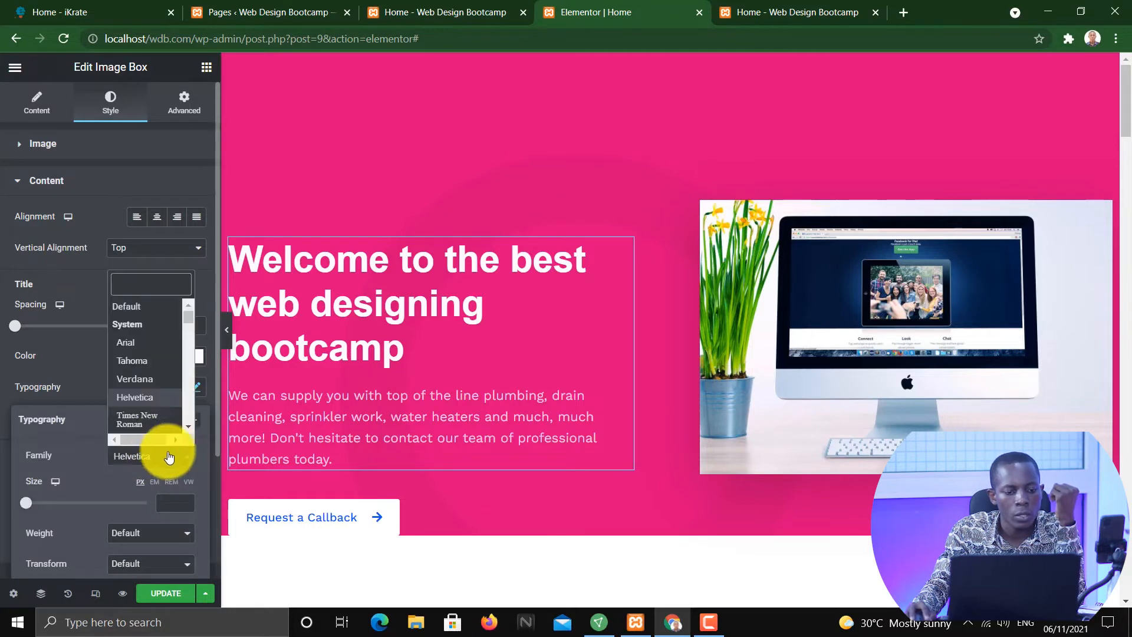
pyautogui.click(142, 307)
pyautogui.click(117, 374)
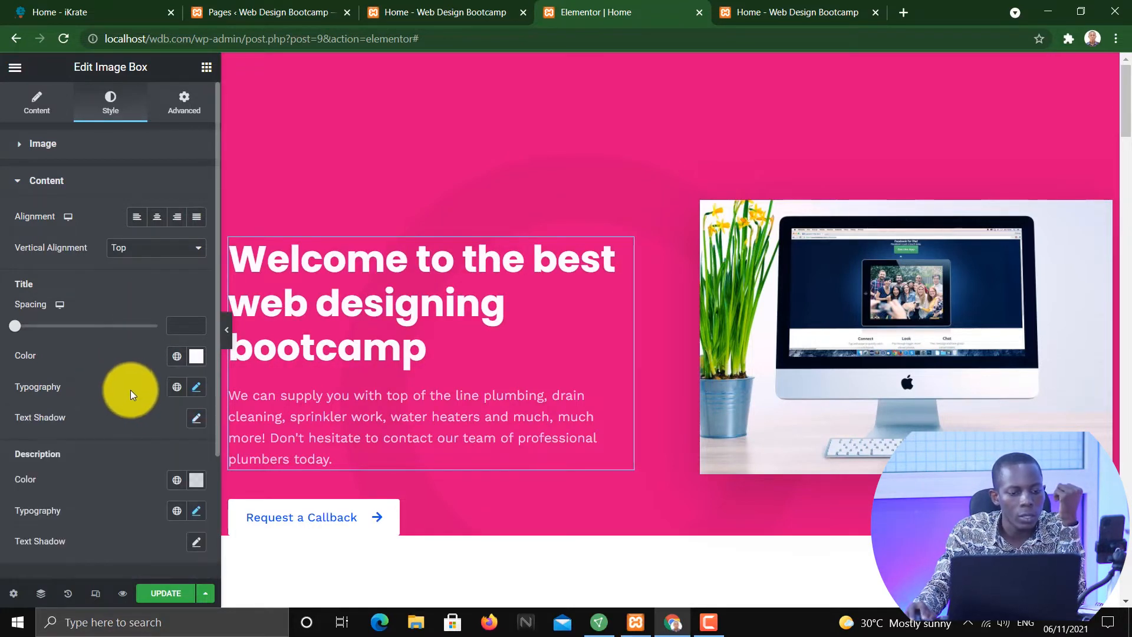
# Give the title a text shadow with a blur of 34 and open the shadow's colour for editing.
pyautogui.scroll(-1, 144, 413)
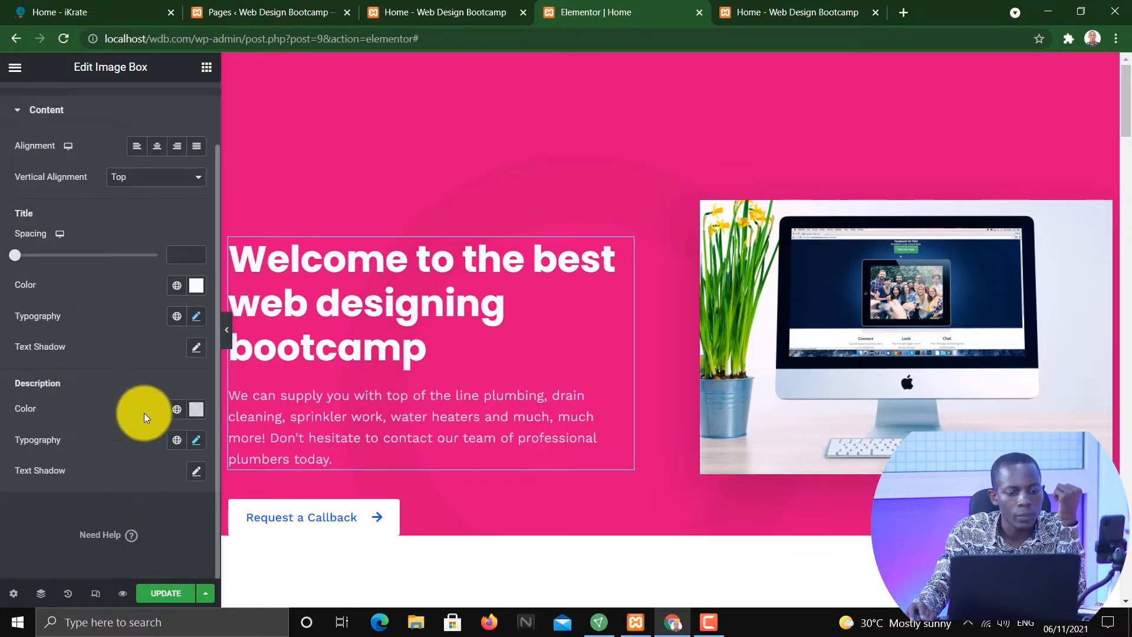
pyautogui.click(196, 348)
pyautogui.moveTo(44, 424); pyautogui.dragTo(67, 423)
pyautogui.click(186, 389)
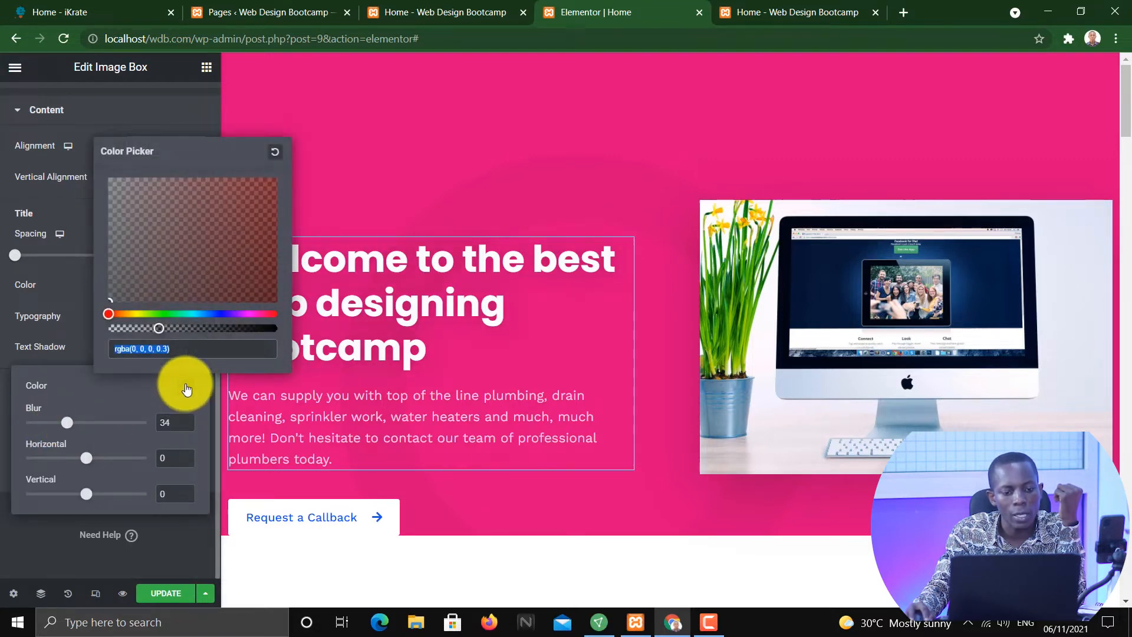
pyautogui.click(160, 329)
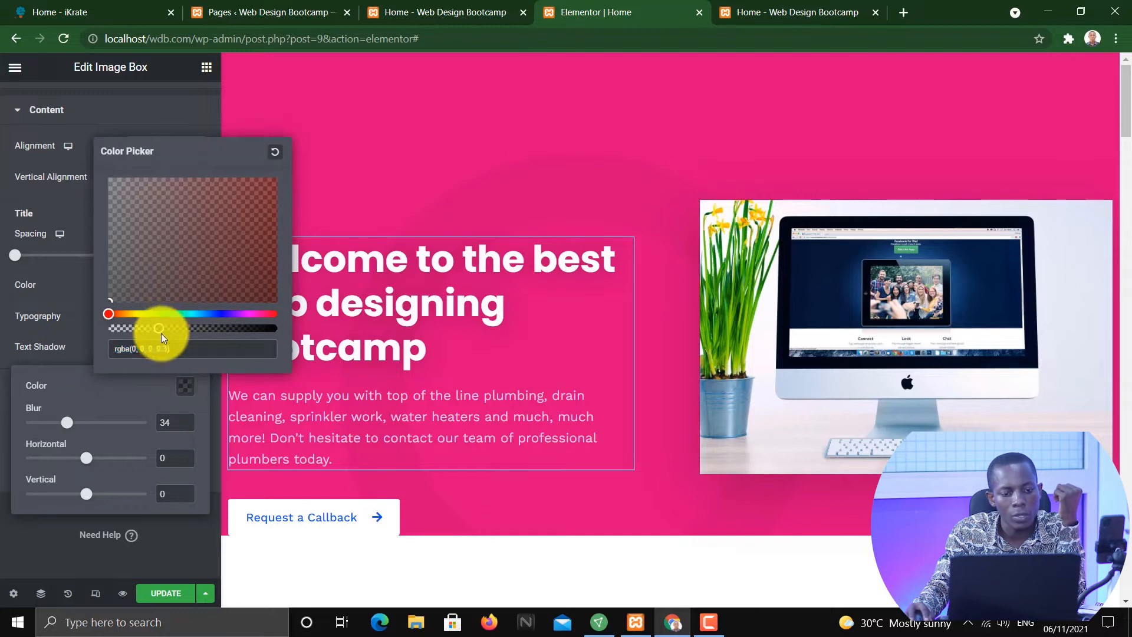
# Try a title text shadow in black at about 0.47 opacity, with horizontal offset 11 and vertical offset -6.
pyautogui.moveTo(164, 330); pyautogui.dragTo(276, 332)
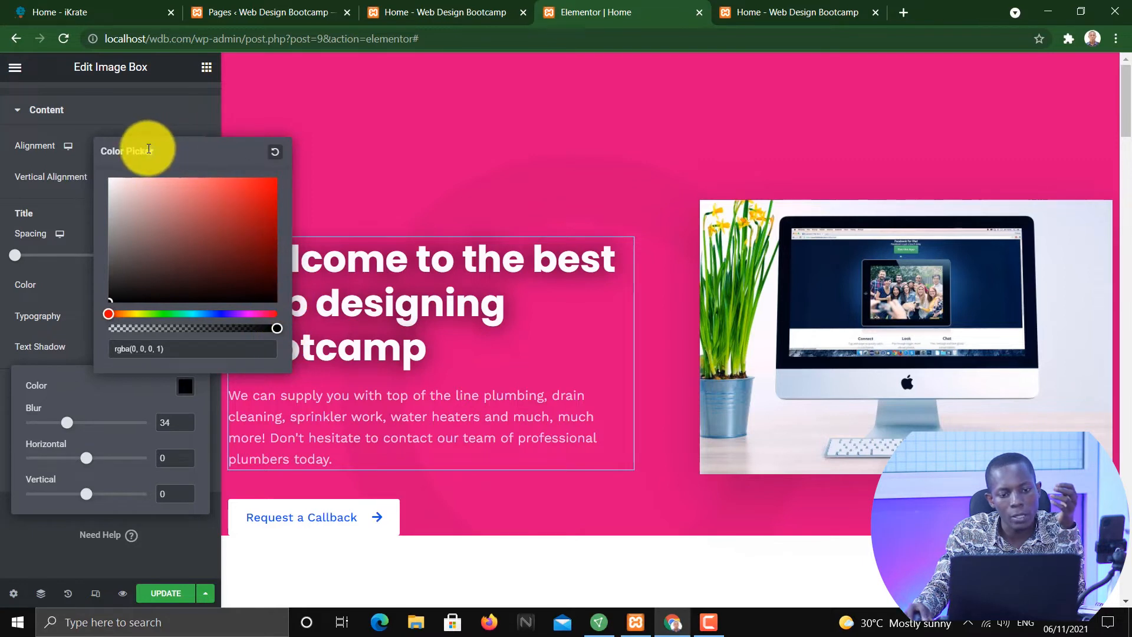
pyautogui.moveTo(271, 328); pyautogui.dragTo(189, 318)
pyautogui.click(114, 401)
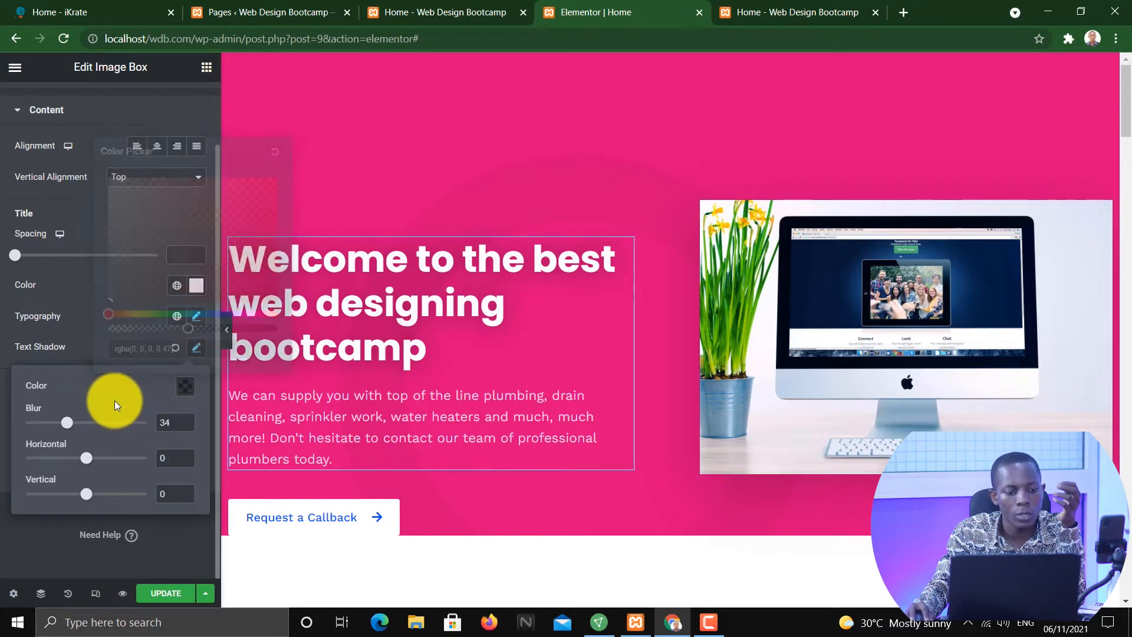
pyautogui.moveTo(86, 458)
pyautogui.mouseDown()
pyautogui.moveTo(120, 459)
pyautogui.moveTo(94, 452)
pyautogui.mouseUp()
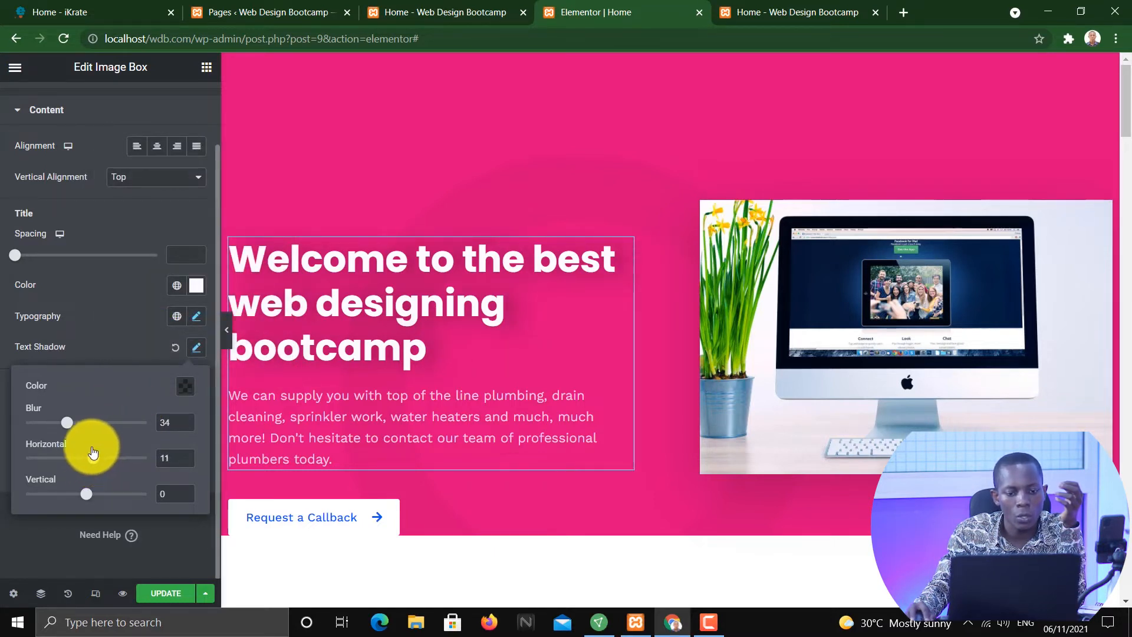
pyautogui.moveTo(86, 494); pyautogui.dragTo(83, 494)
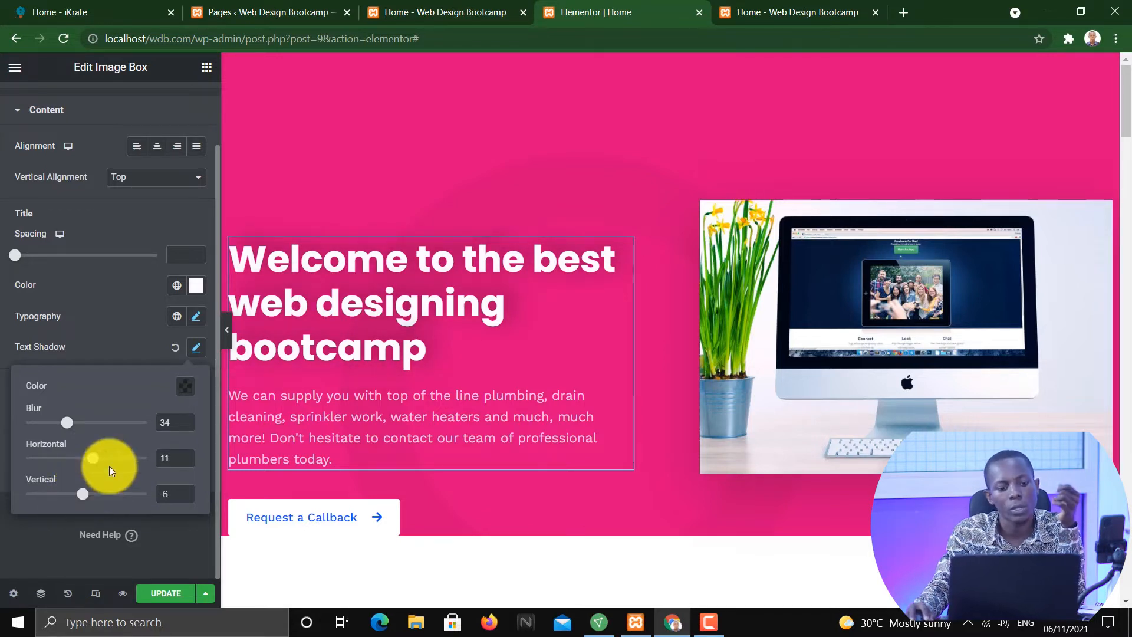
# Reset the title's text shadow to its default.
pyautogui.click(175, 354)
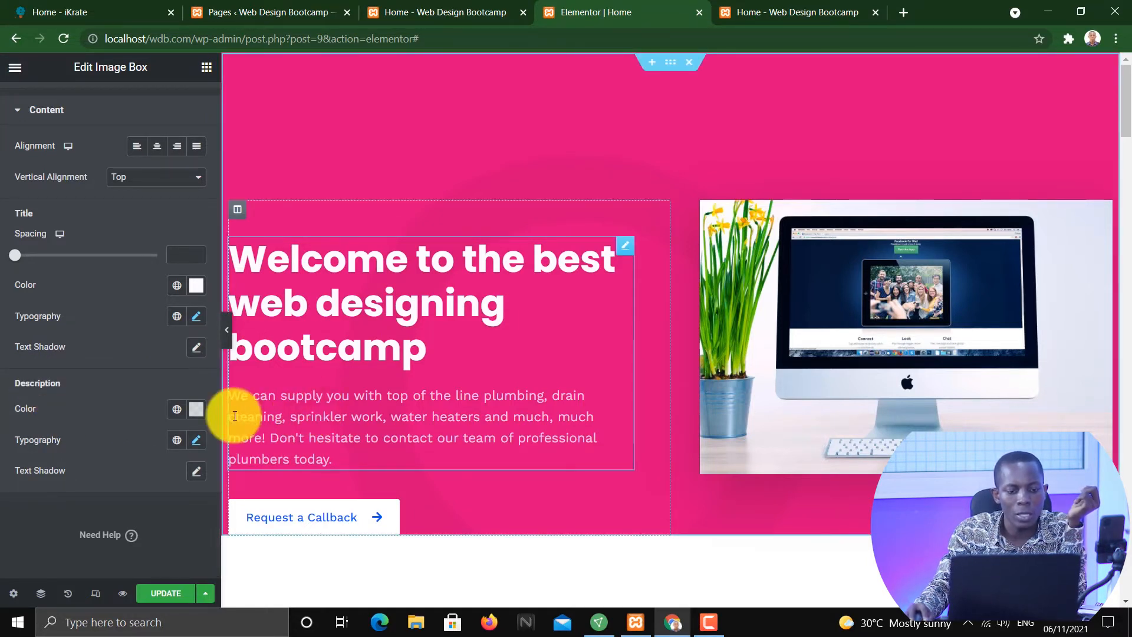
# Set the image box description colour to #FBF9F9D9 and collapse the Content style settings.
pyautogui.click(197, 410)
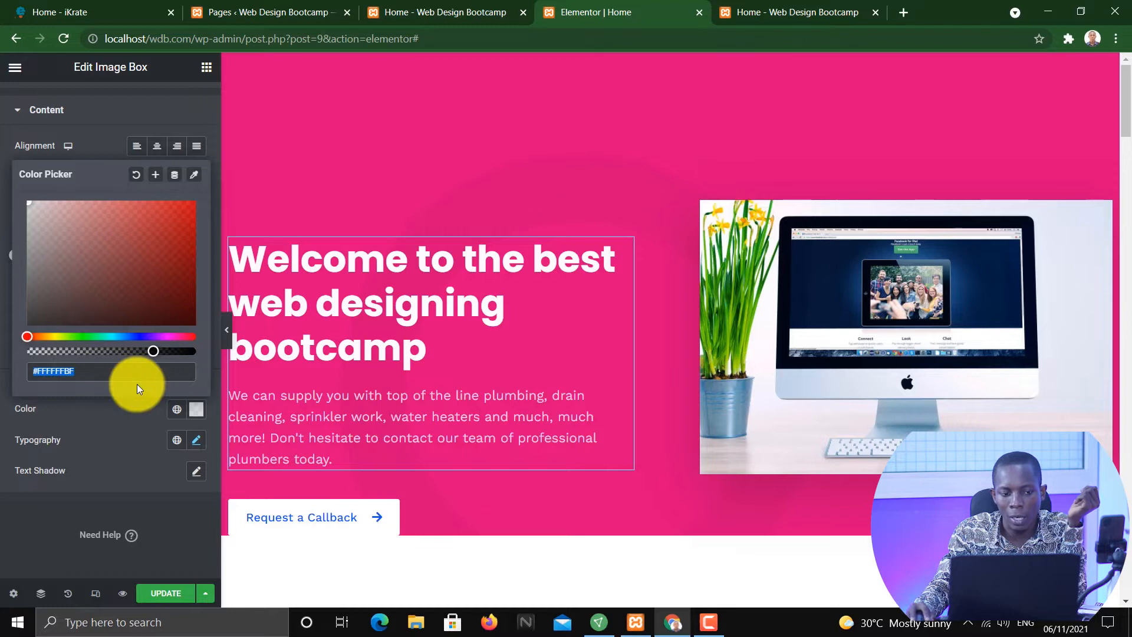
pyautogui.moveTo(152, 353)
pyautogui.mouseDown()
pyautogui.moveTo(51, 354)
pyautogui.moveTo(167, 348)
pyautogui.mouseUp()
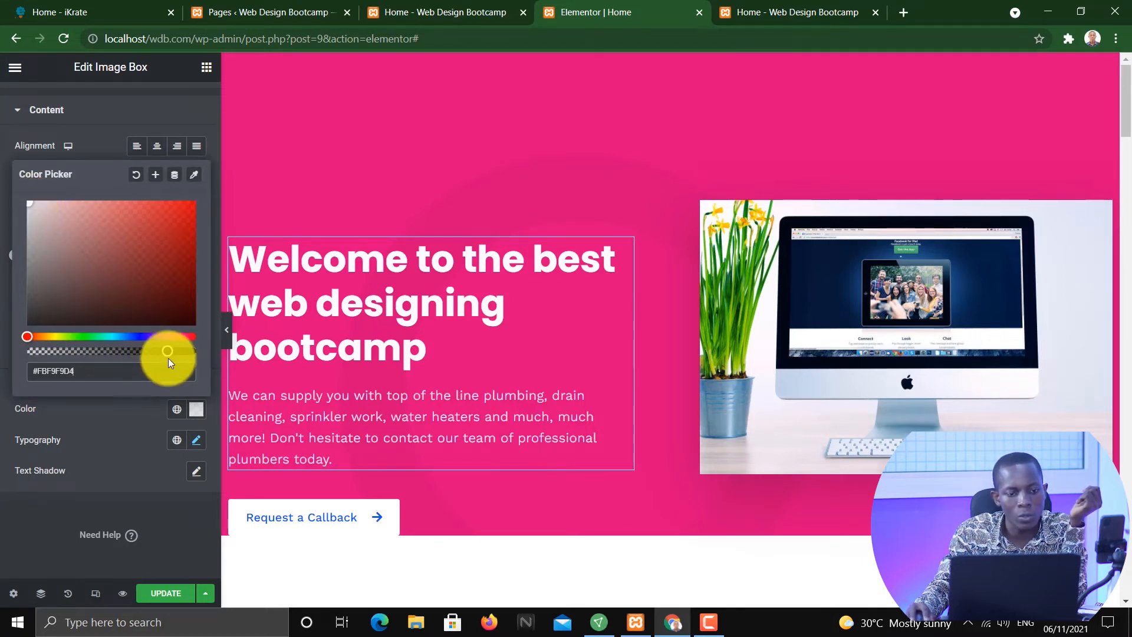
pyautogui.moveTo(169, 352); pyautogui.dragTo(145, 354)
pyautogui.moveTo(164, 354); pyautogui.dragTo(171, 353)
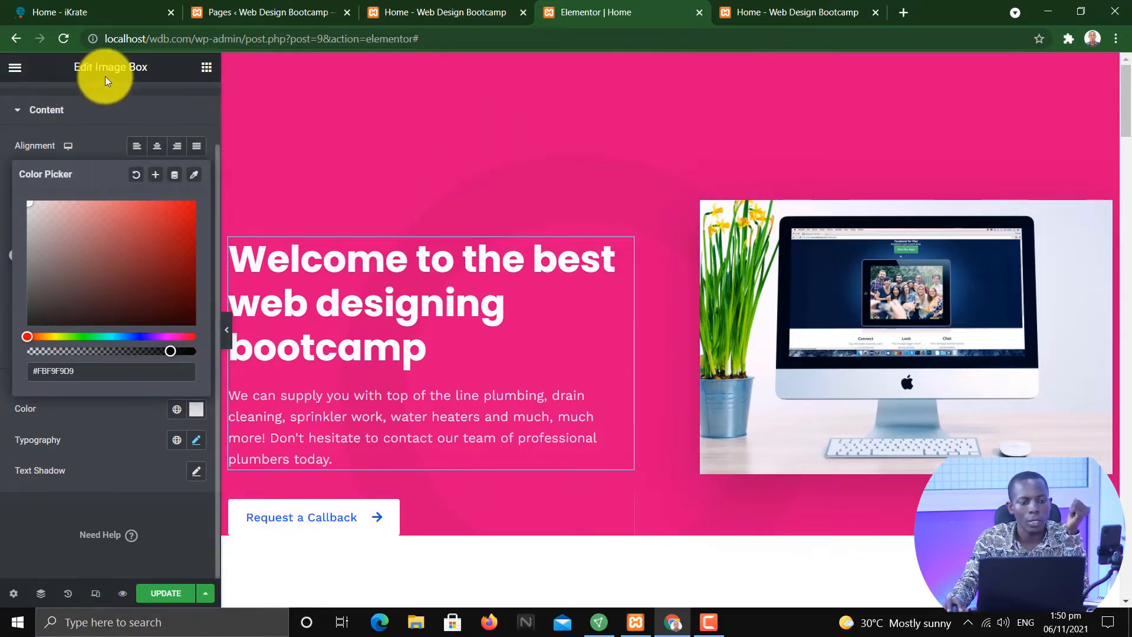
pyautogui.click(24, 109)
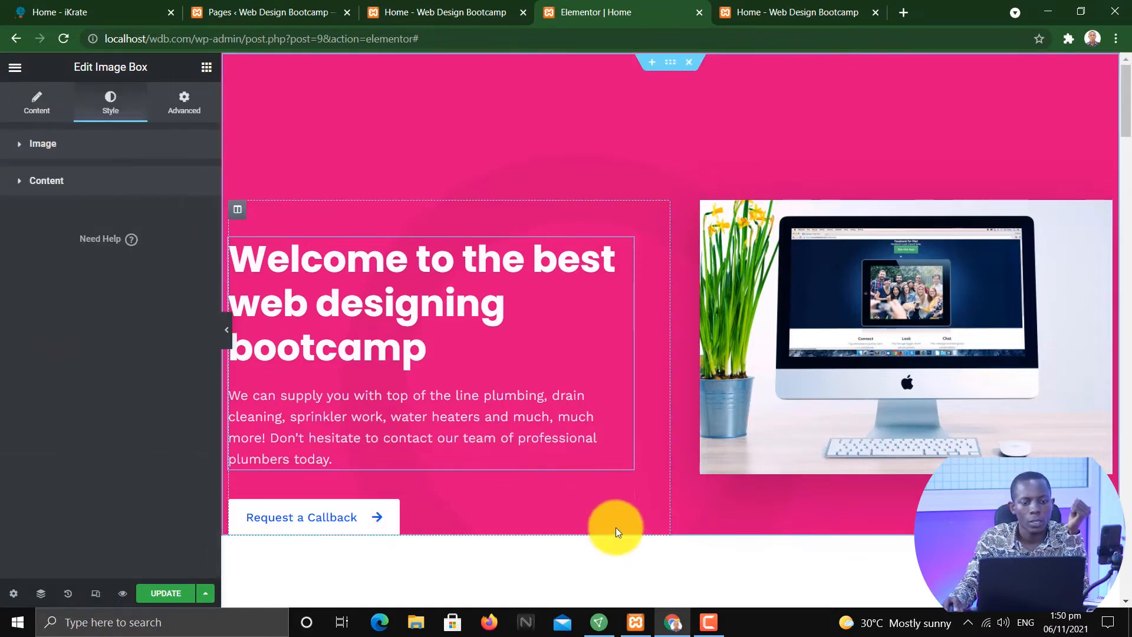
# Preview the page at full width without the editing panel, checking the hero section and the content below it.
pyautogui.scroll(-3, 624, 407)
pyautogui.scroll(-1, 622, 402)
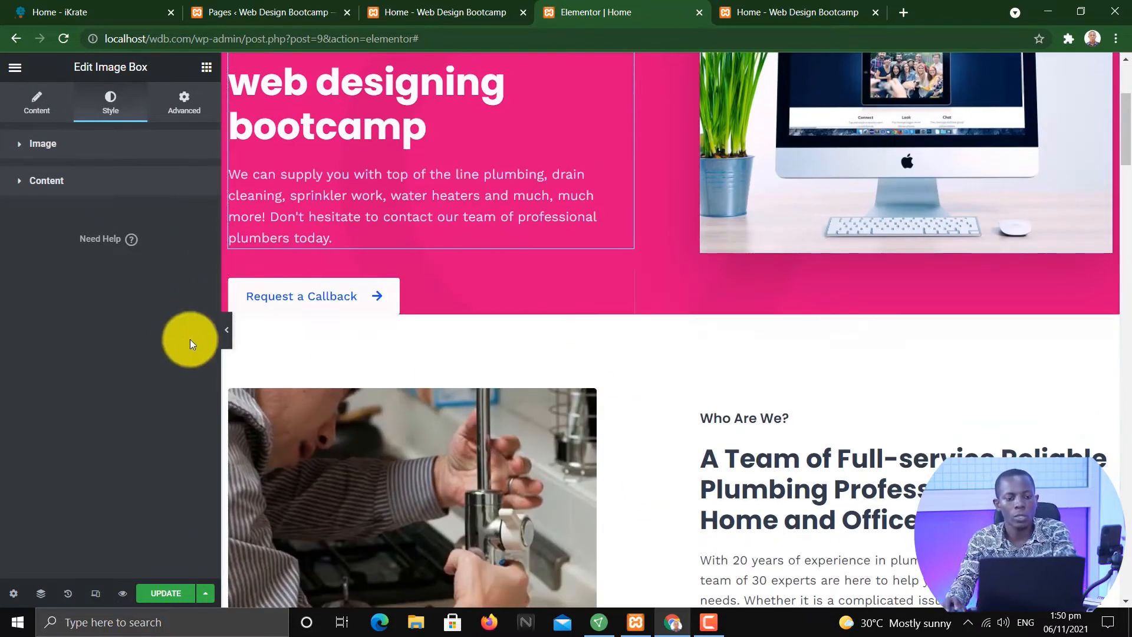
pyautogui.click(230, 337)
pyautogui.scroll(3, 580, 345)
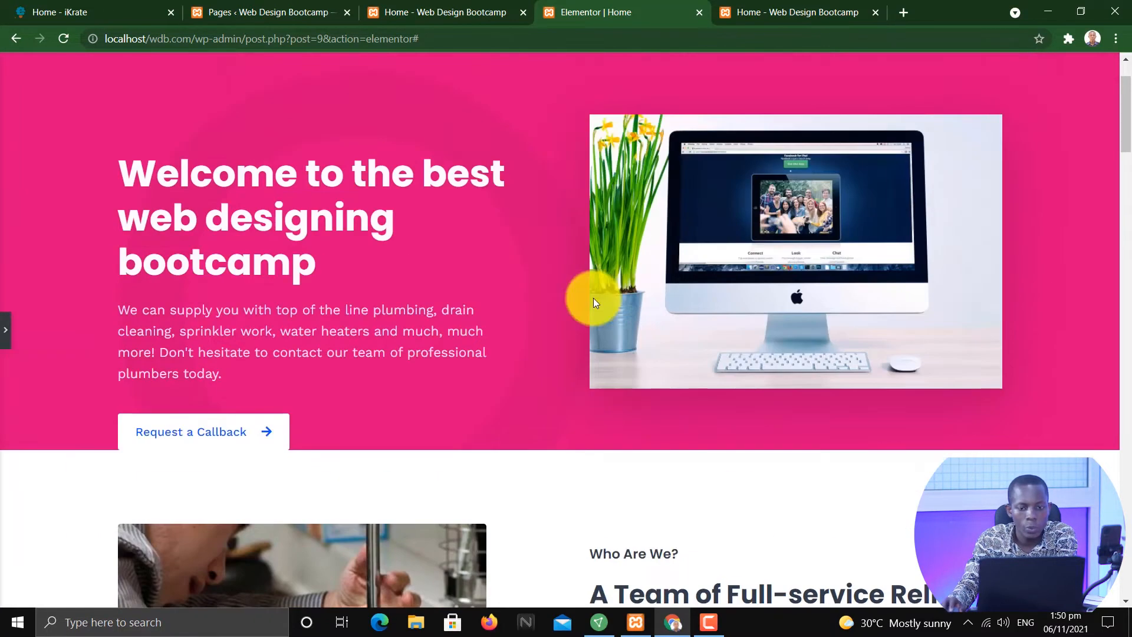
pyautogui.scroll(1, 593, 299)
pyautogui.scroll(-1, 600, 312)
pyautogui.scroll(1, 600, 312)
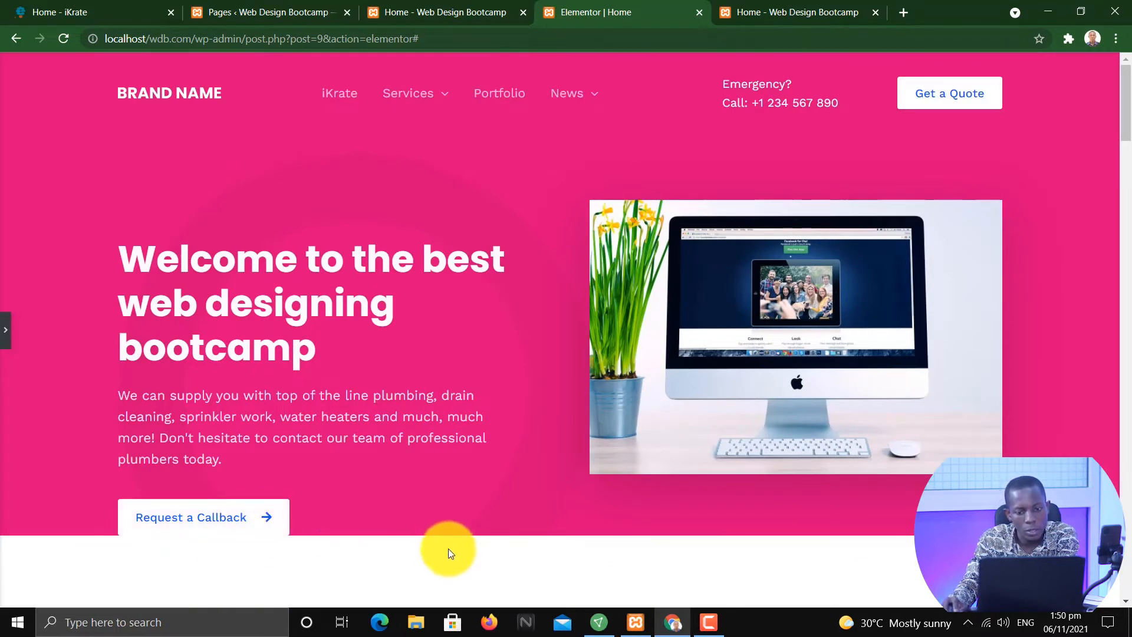
pyautogui.click(7, 329)
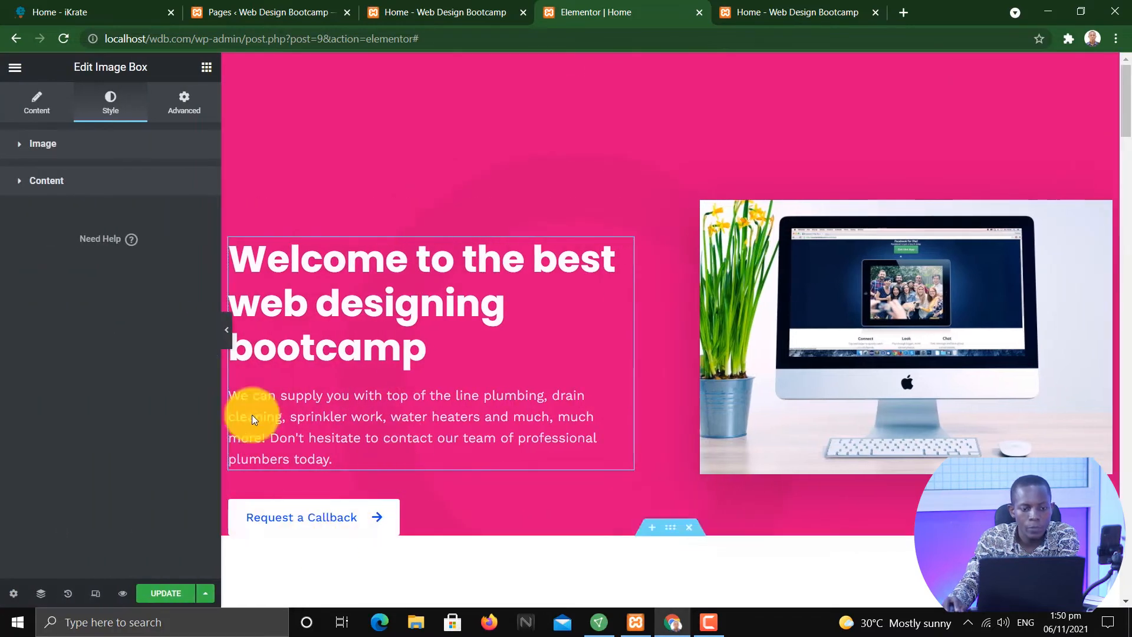
pyautogui.click(229, 339)
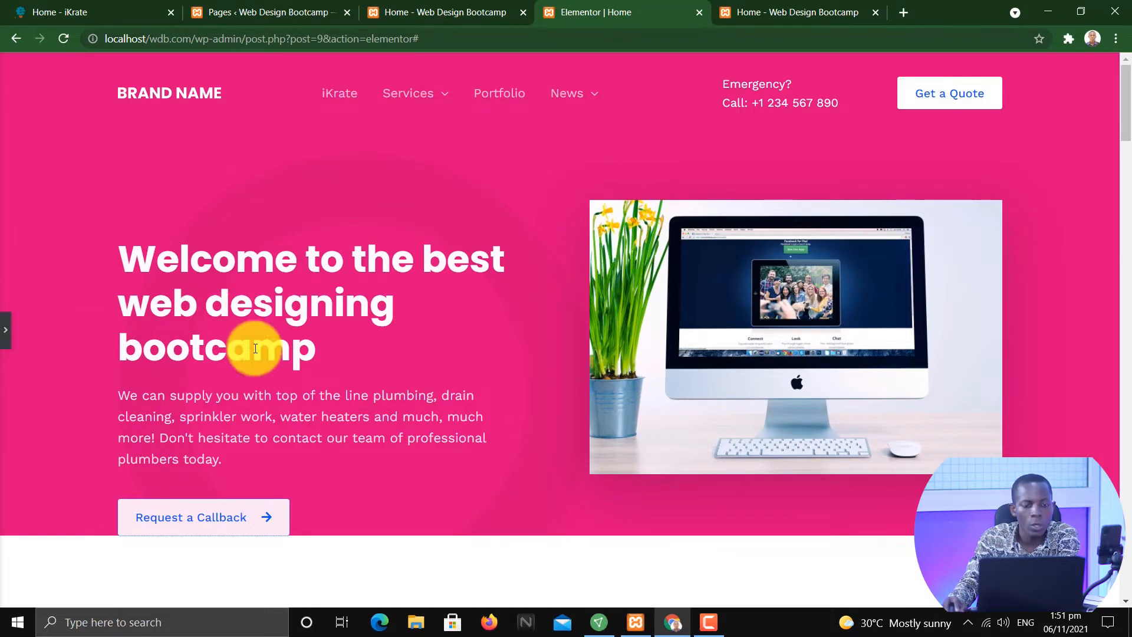
pyautogui.scroll(-6, 299, 260)
pyautogui.scroll(6, 299, 260)
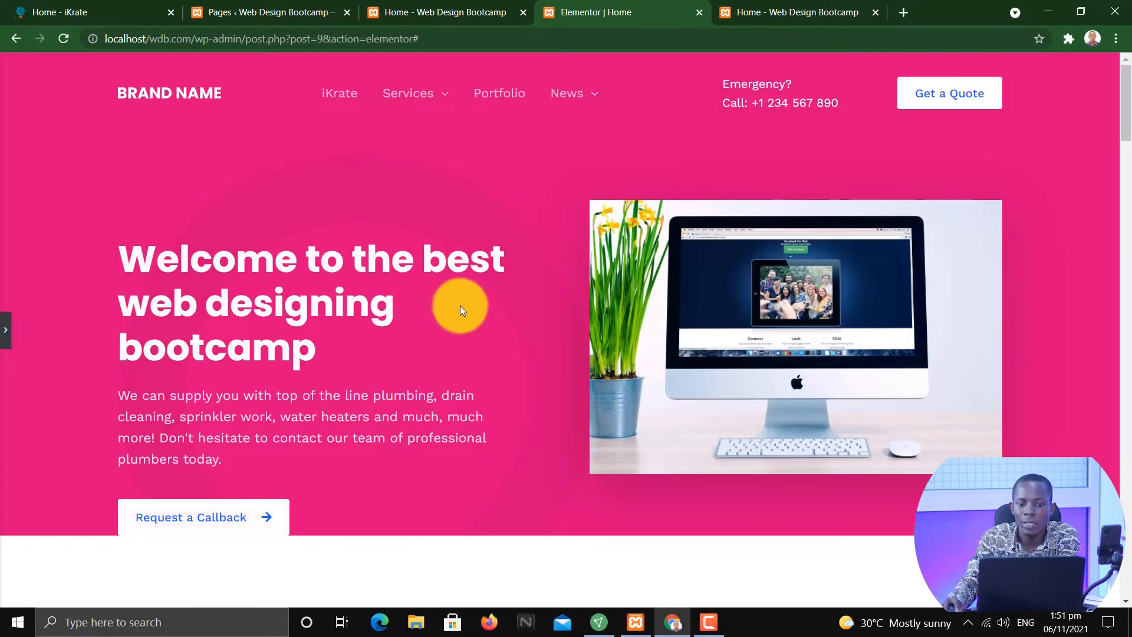
pyautogui.click(4, 340)
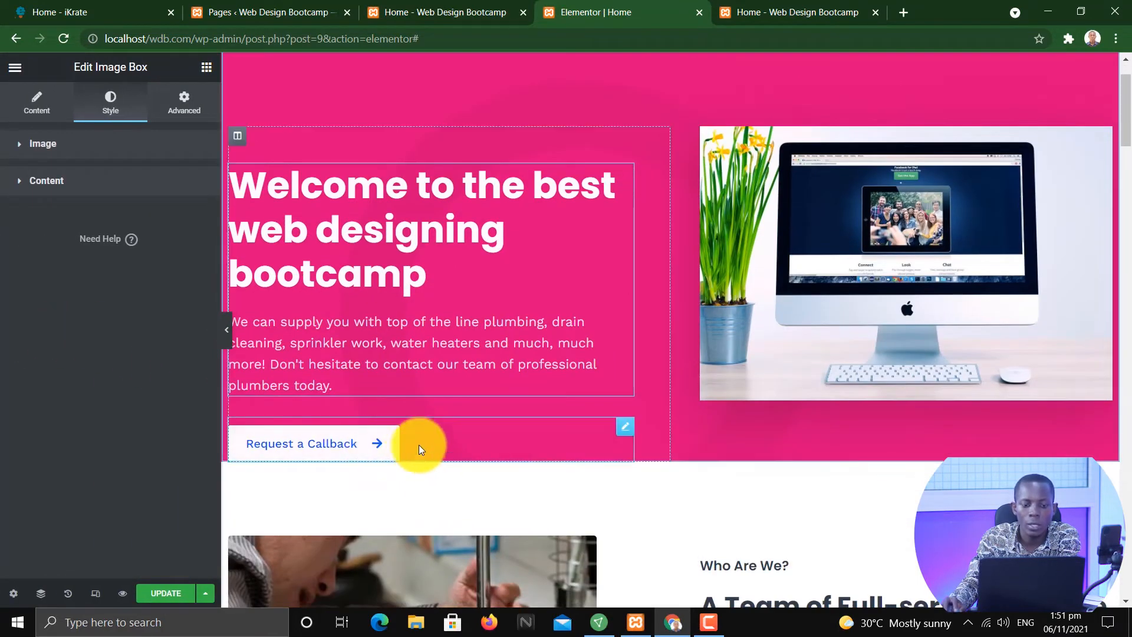
# Change the text of the "Request a Callback" button in the hero section to "Give us a call now".
pyautogui.click(625, 426)
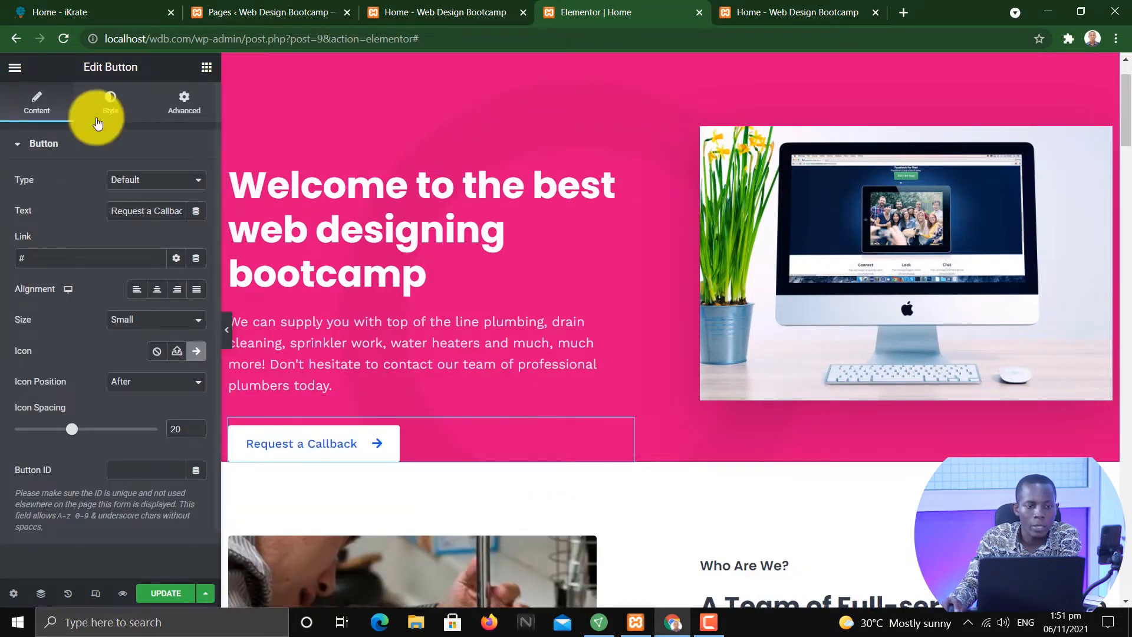
pyautogui.moveTo(79, 59); pyautogui.dragTo(103, 59)
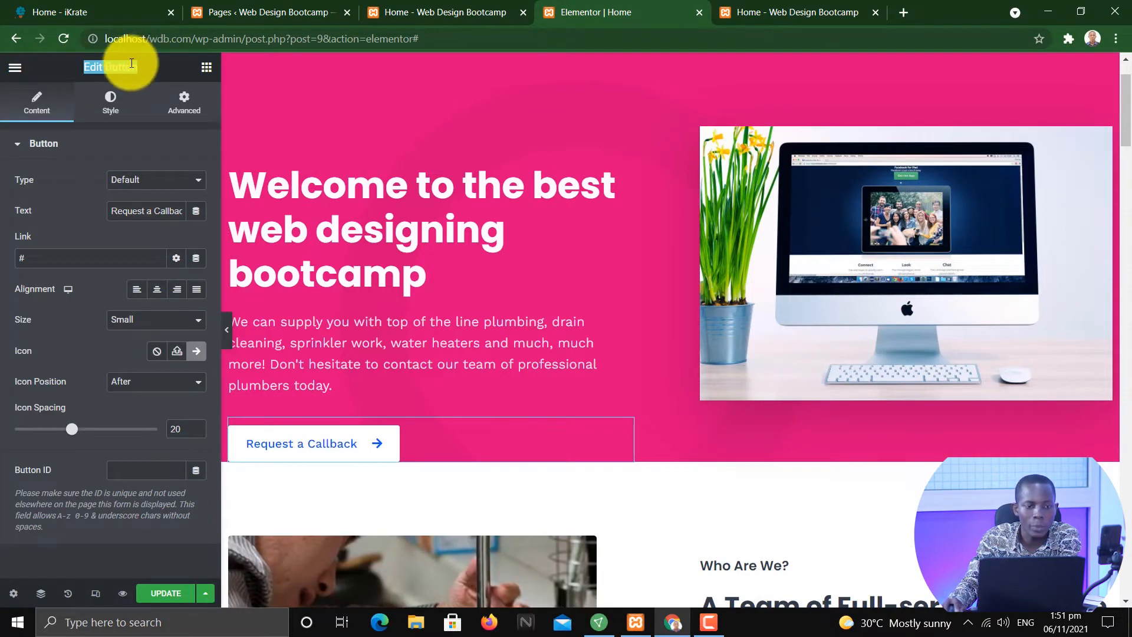
pyautogui.click(137, 68)
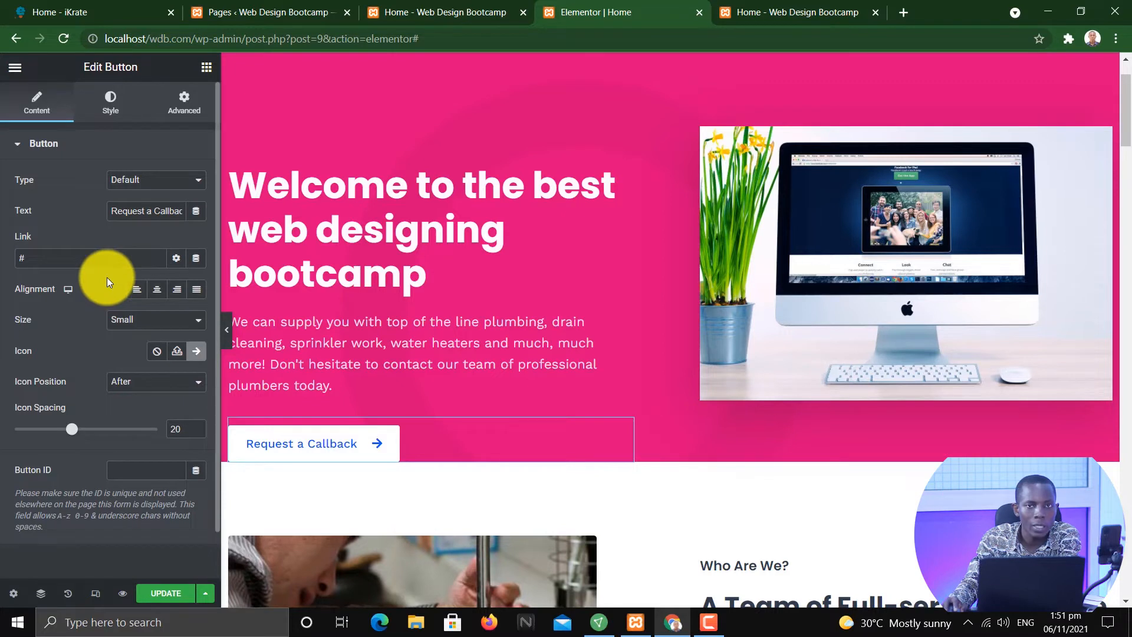
pyautogui.moveTo(63, 258); pyautogui.dragTo(6, 260)
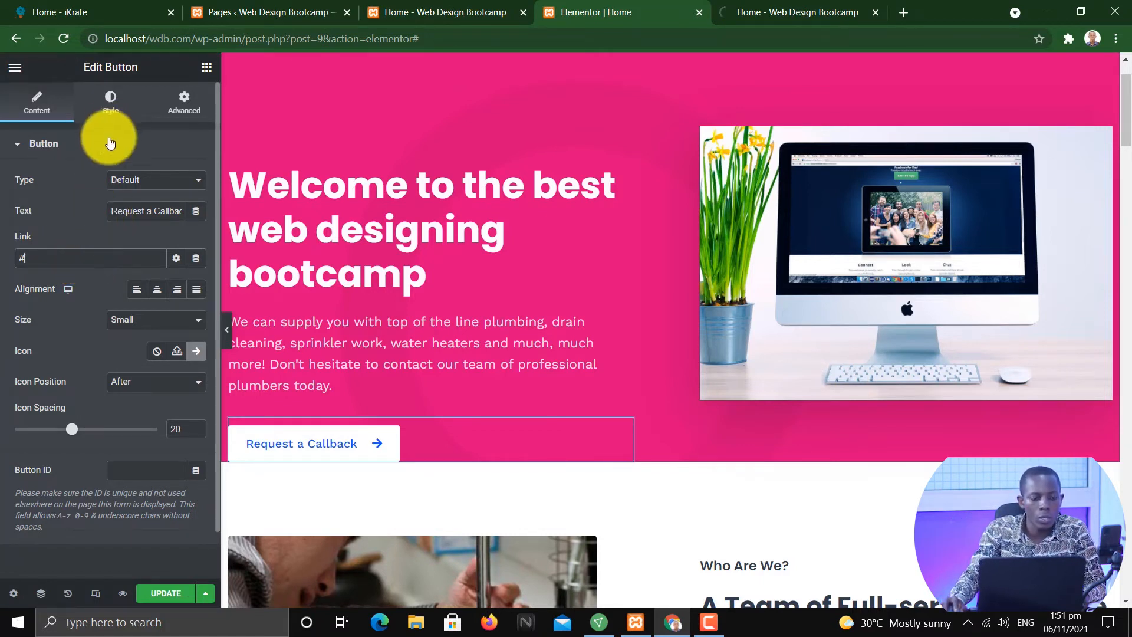
pyautogui.click(46, 146)
pyautogui.click(44, 144)
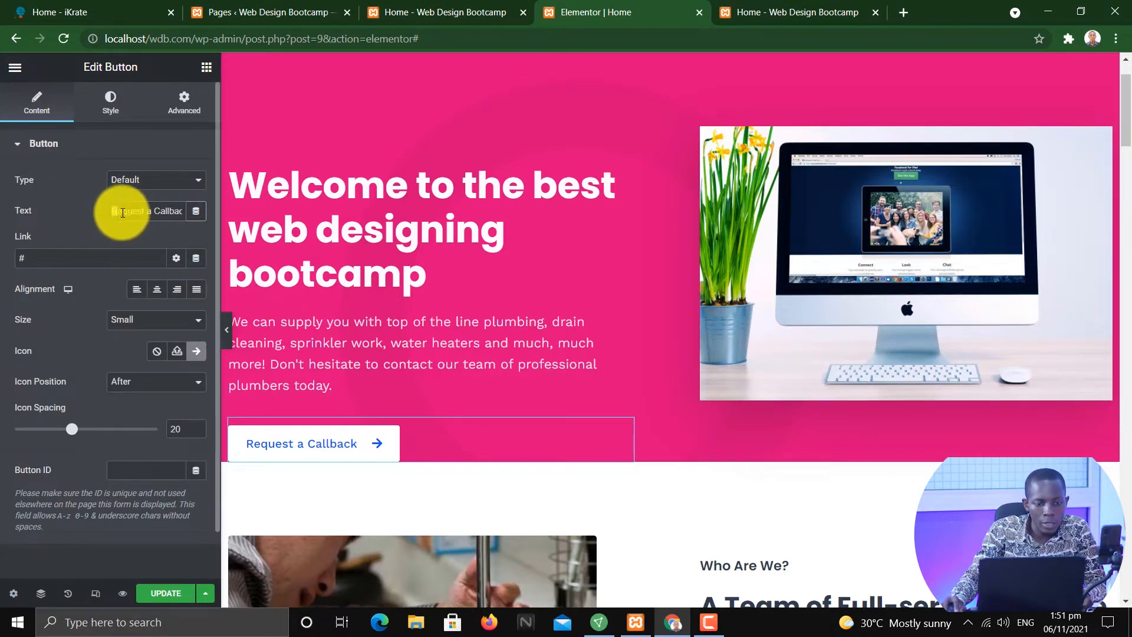
pyautogui.moveTo(115, 212); pyautogui.dragTo(197, 213)
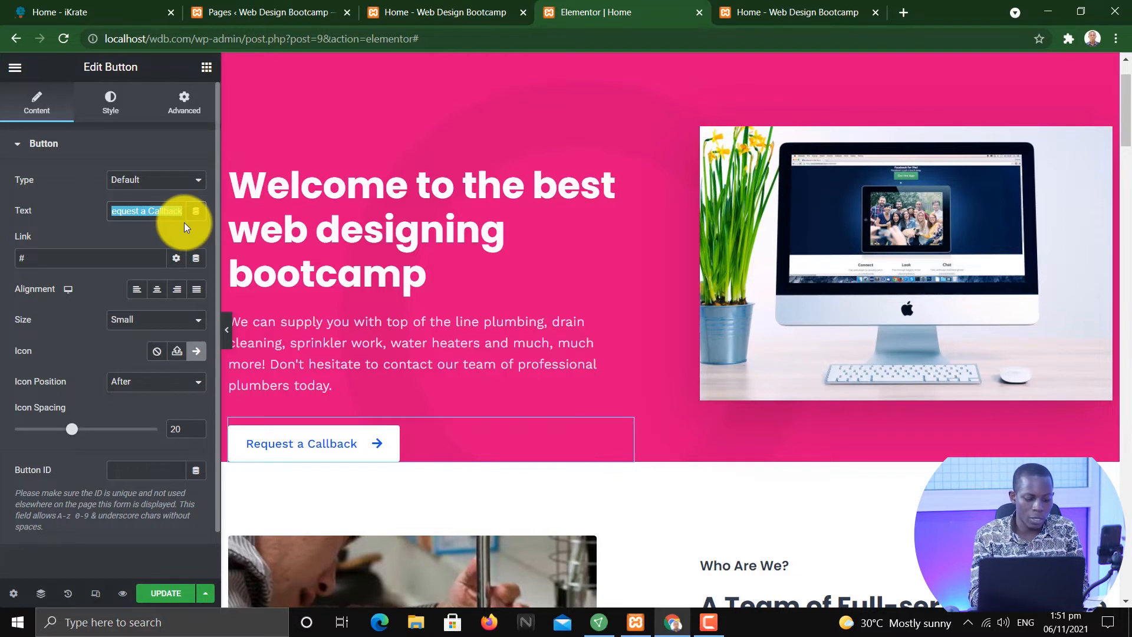
pyautogui.write('Give us a ')
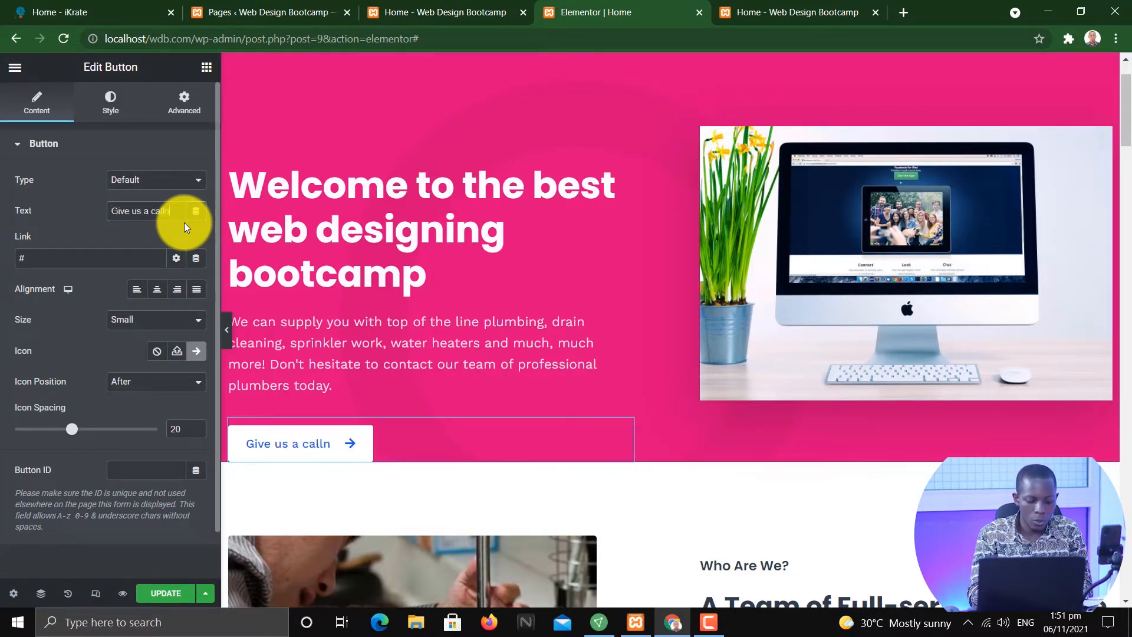
pyautogui.write('call now')
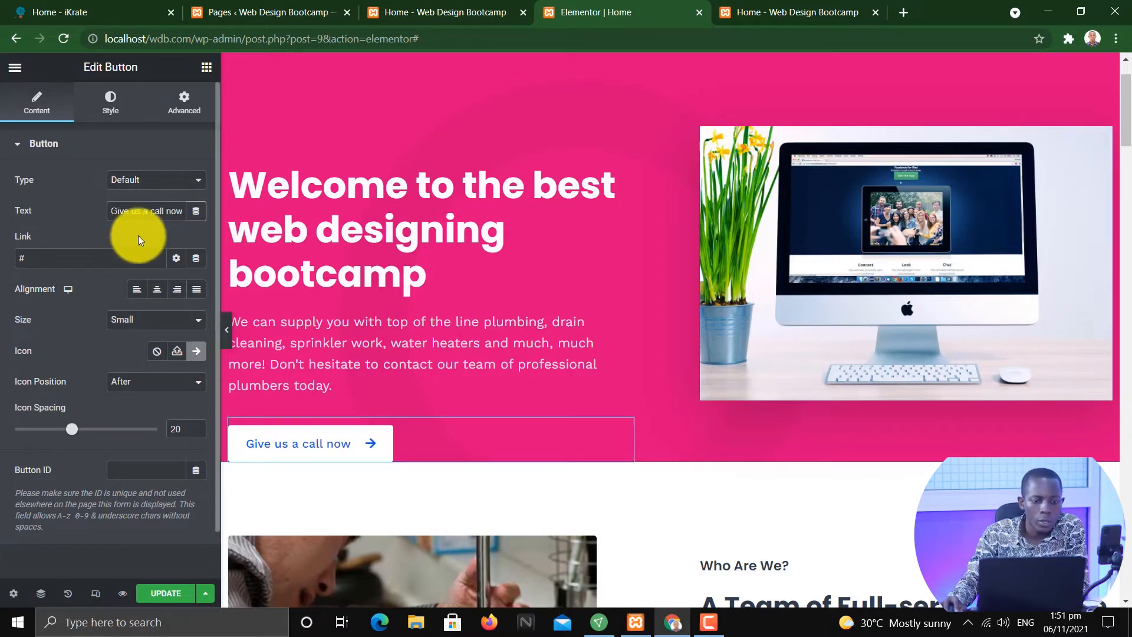
# Try the Info, Success and Warning types on the hero button and return its type to Default.
pyautogui.click(152, 179)
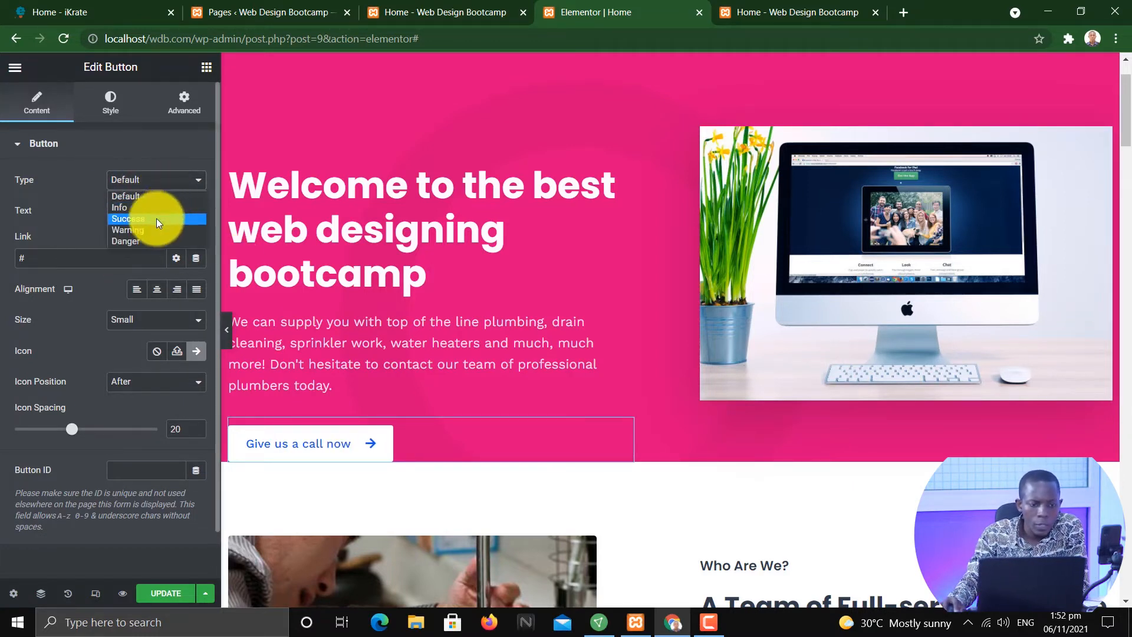
pyautogui.click(144, 200)
pyautogui.click(158, 179)
pyautogui.click(156, 207)
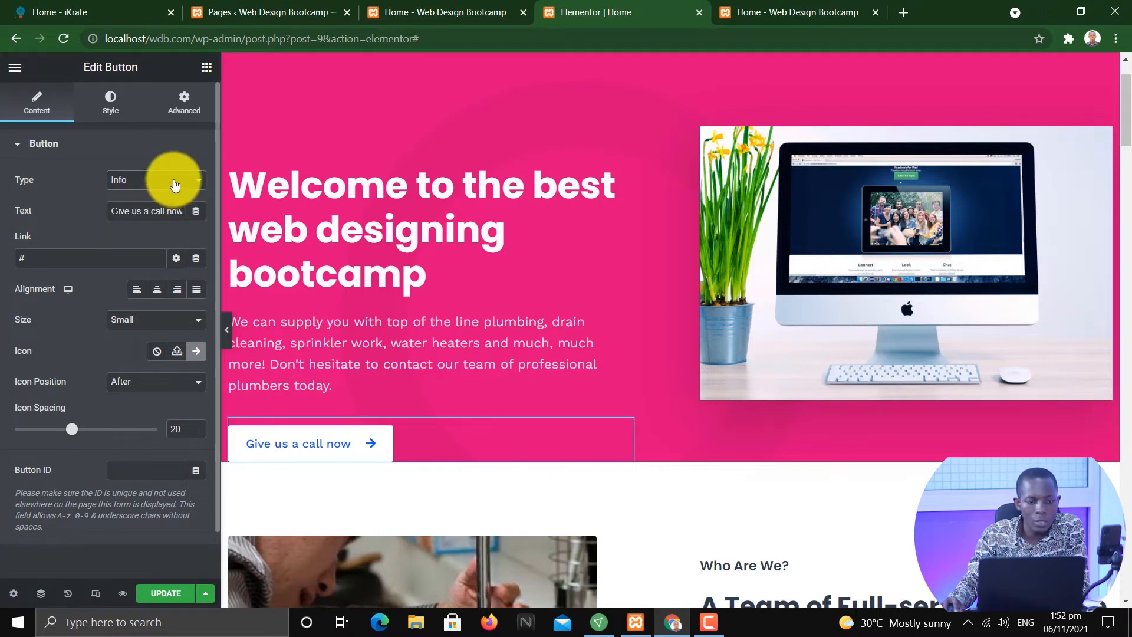
pyautogui.click(168, 179)
pyautogui.click(159, 220)
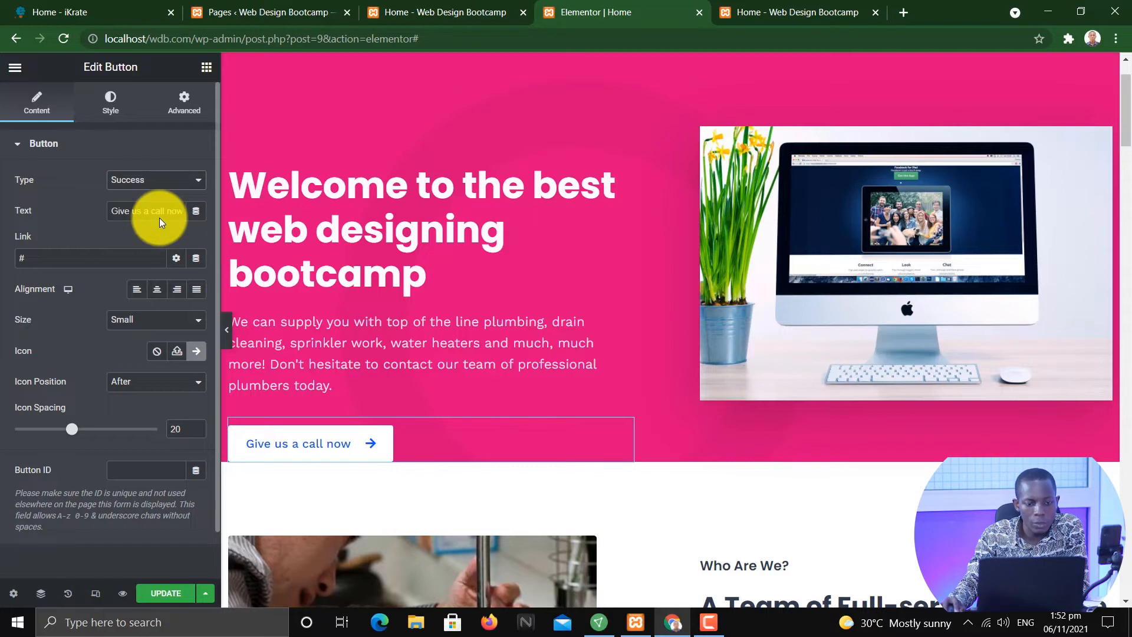
pyautogui.click(184, 181)
pyautogui.click(163, 227)
pyautogui.click(173, 180)
pyautogui.click(158, 241)
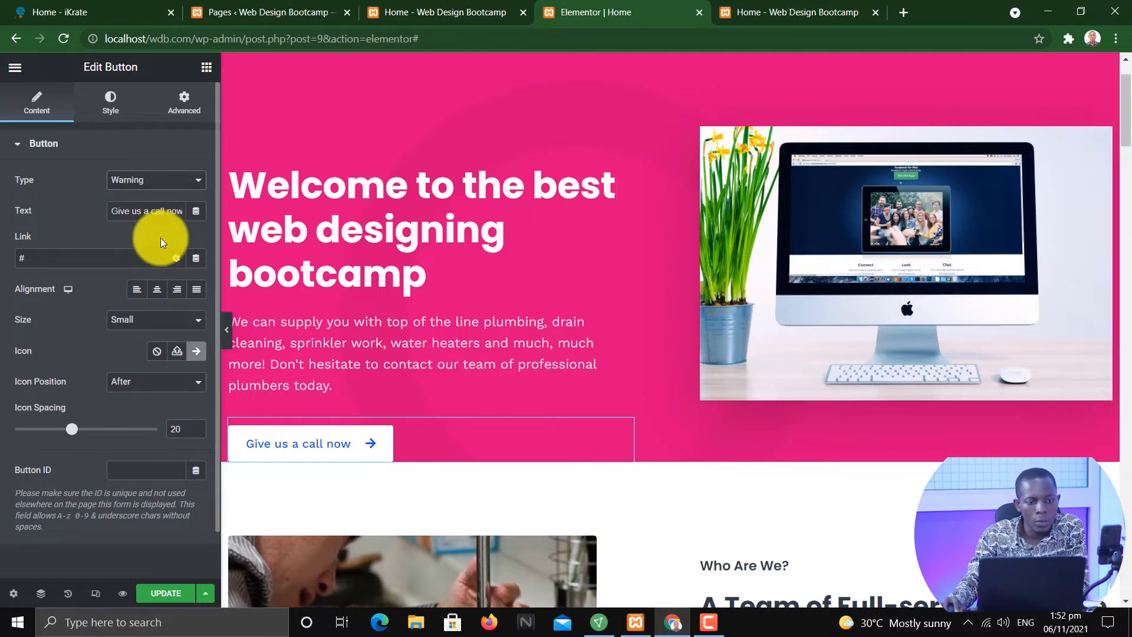
pyautogui.click(169, 182)
pyautogui.click(158, 197)
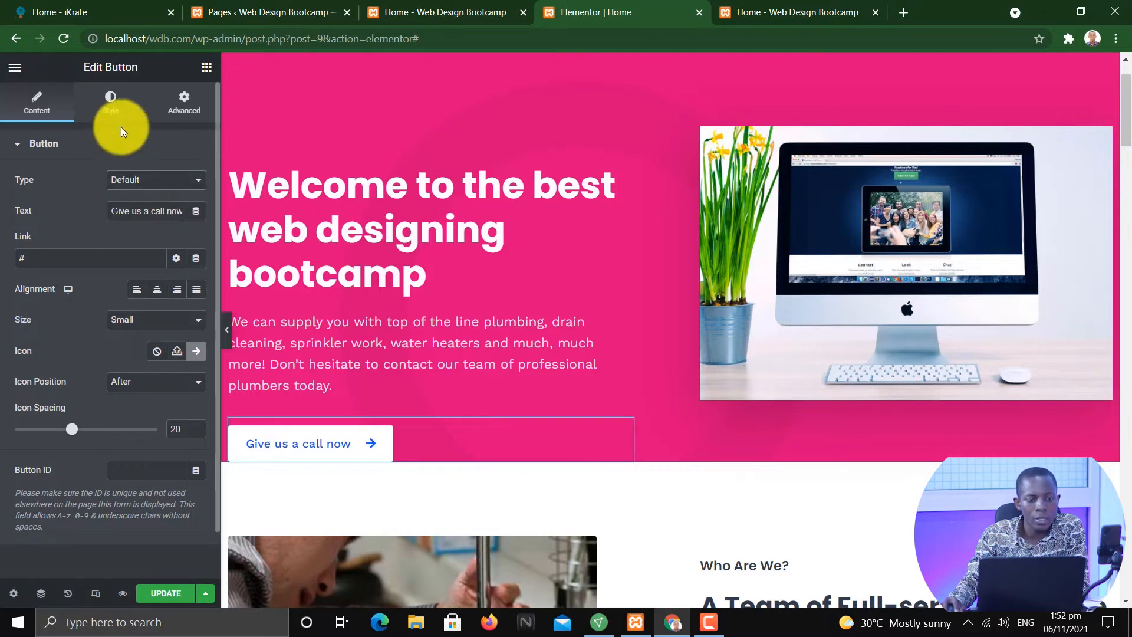
pyautogui.click(110, 103)
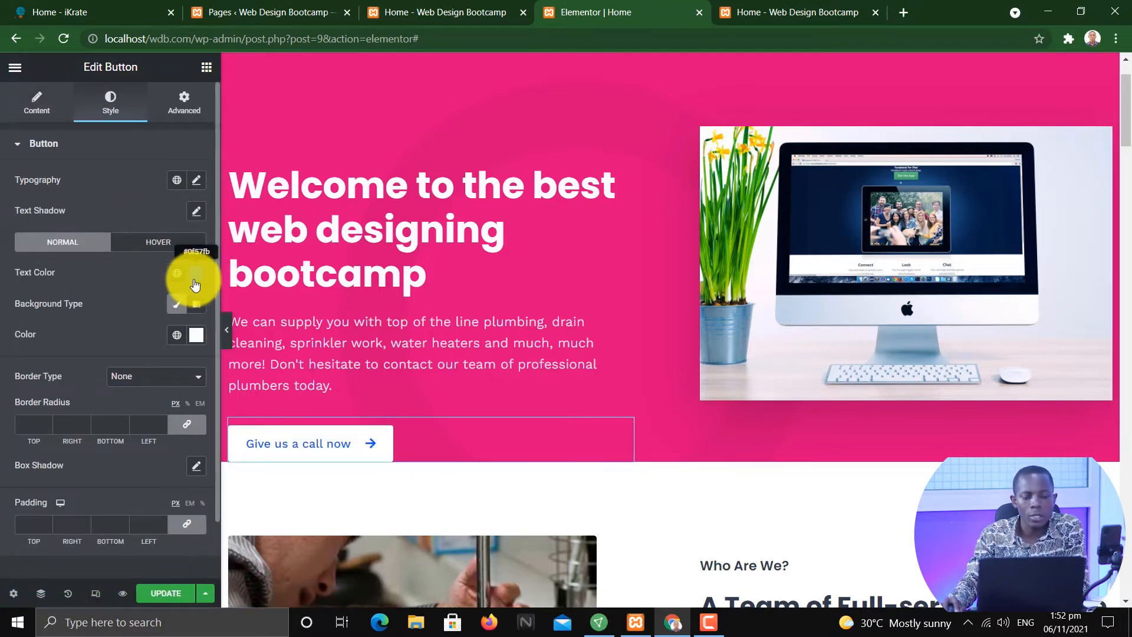
pyautogui.click(36, 97)
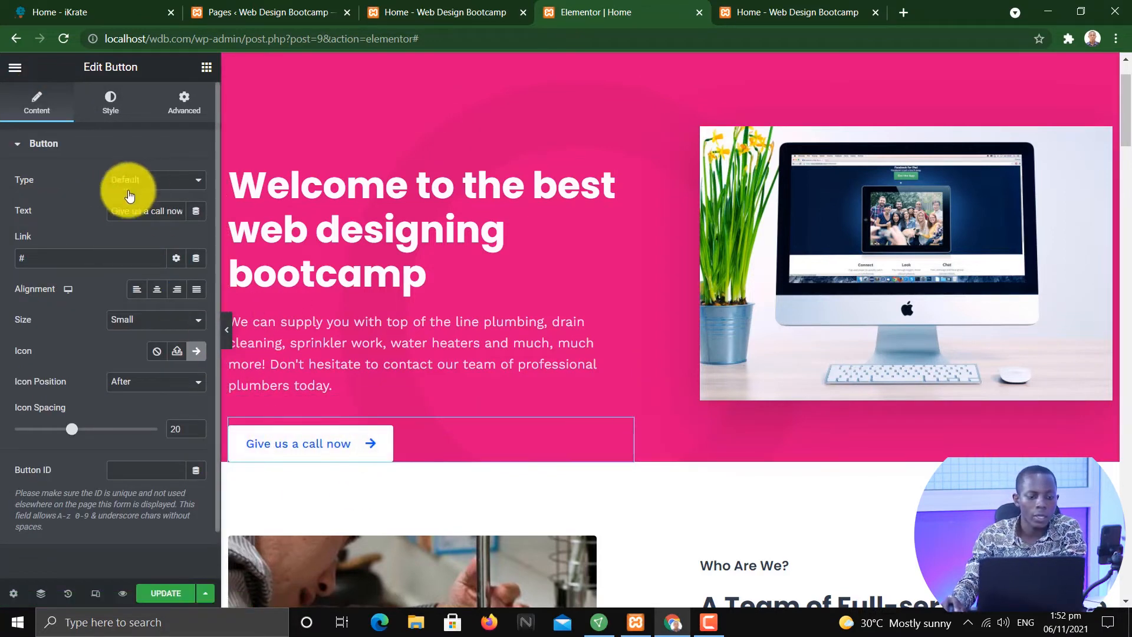
# Try different sizes on the hero button, from Extra Small up to Large.
pyautogui.scroll(-1, 82, 312)
pyautogui.click(141, 268)
pyautogui.click(149, 285)
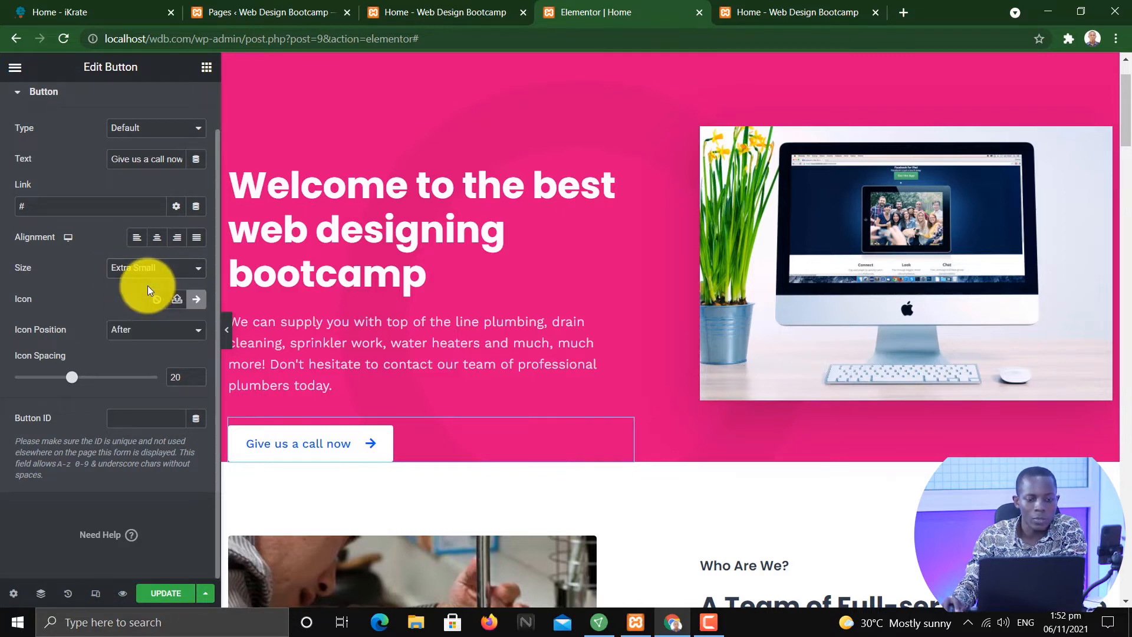
pyautogui.click(144, 266)
pyautogui.click(131, 296)
pyautogui.click(145, 270)
pyautogui.click(146, 302)
pyautogui.click(139, 272)
pyautogui.click(133, 321)
# Set the hero button's size to Extra Small.
pyautogui.click(144, 272)
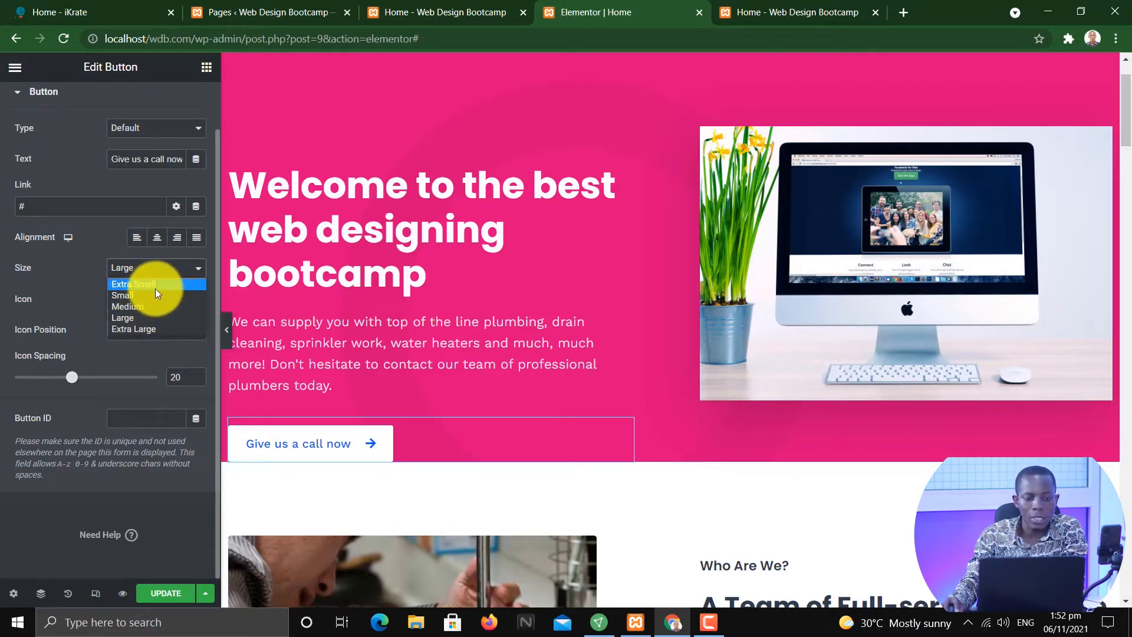
pyautogui.click(155, 288)
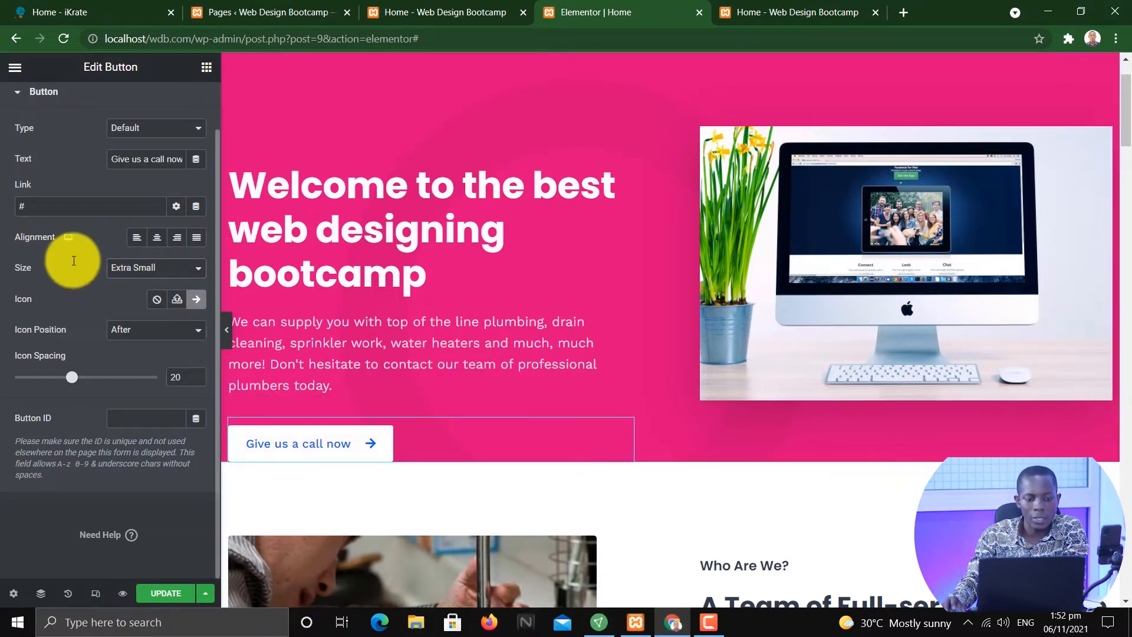
pyautogui.scroll(1, 74, 261)
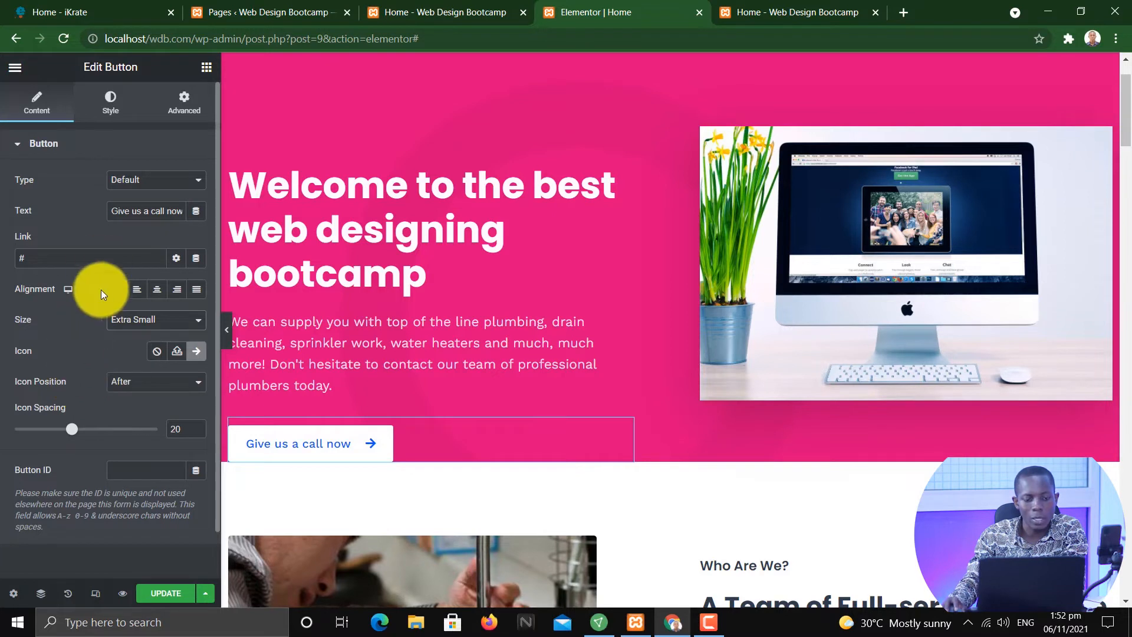
# Try the Before icon position on the hero button, restore it to After, and set the icon spacing to 13.
pyautogui.click(180, 393)
pyautogui.click(160, 399)
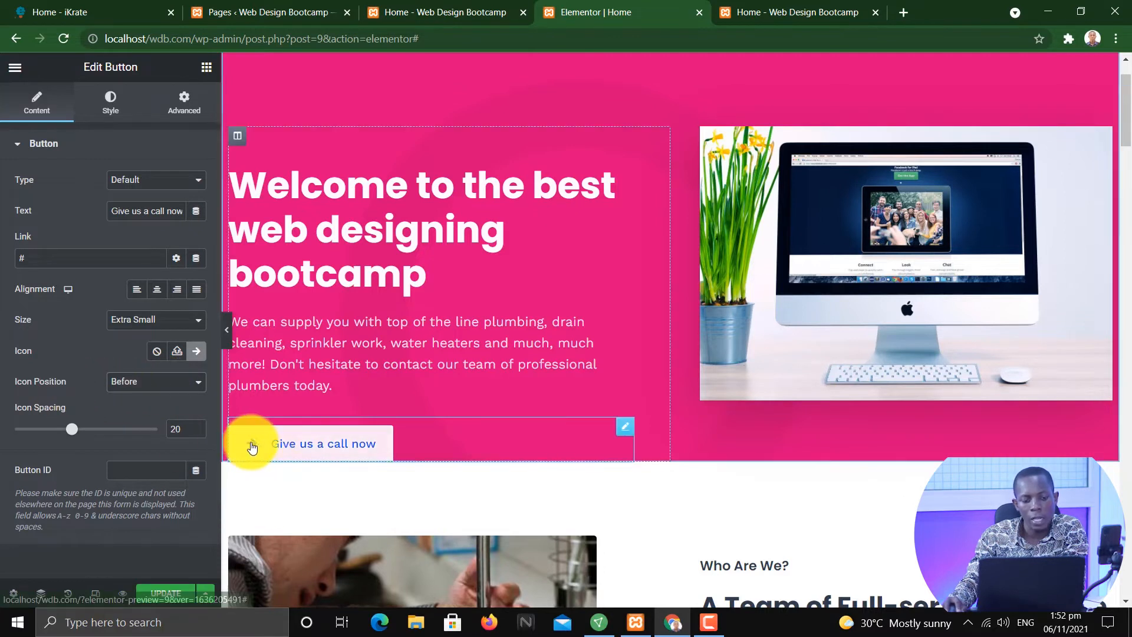
pyautogui.click(140, 386)
pyautogui.click(145, 405)
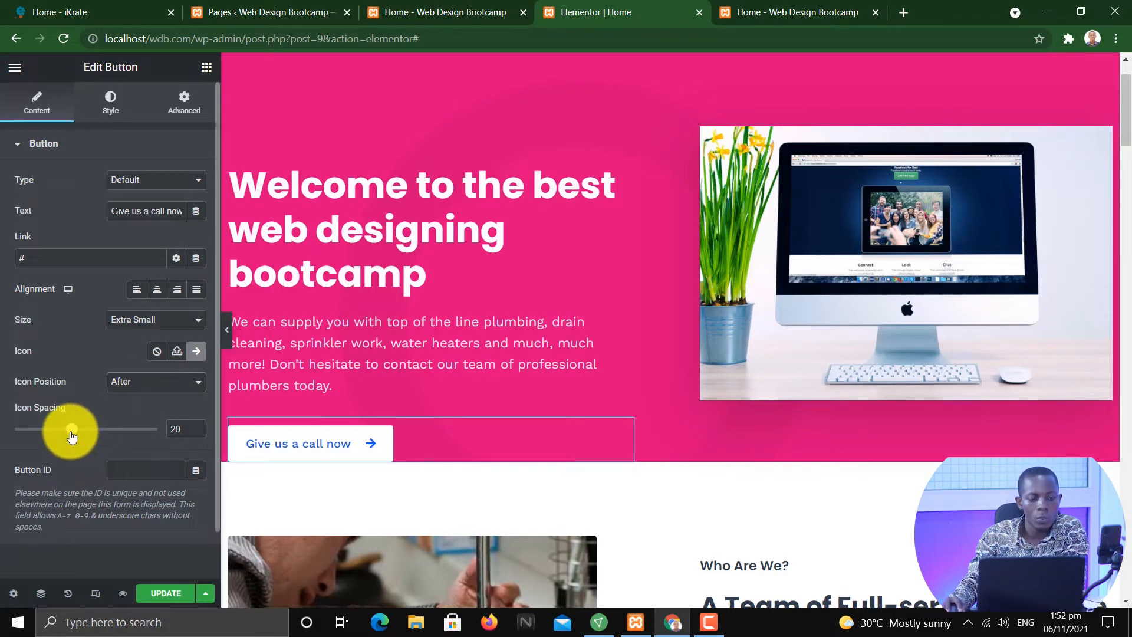
pyautogui.moveTo(71, 435)
pyautogui.mouseDown()
pyautogui.moveTo(175, 445)
pyautogui.moveTo(7, 431)
pyautogui.moveTo(54, 444)
pyautogui.mouseUp()
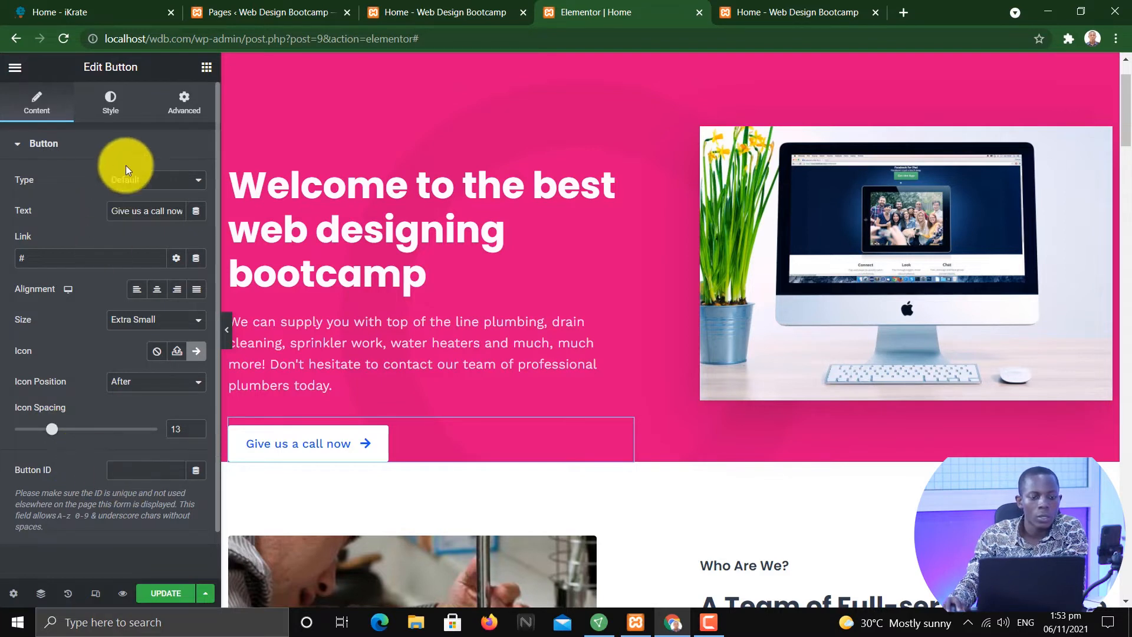
# Try magenta #FB0FDA as the hero button's normal text colour.
pyautogui.click(109, 112)
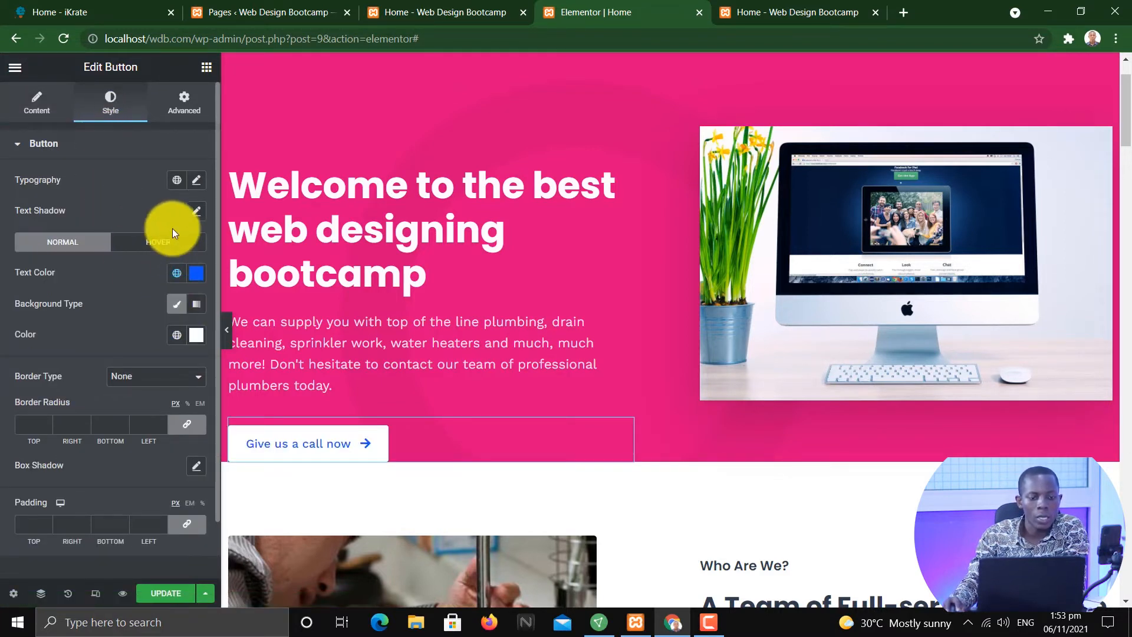
pyautogui.click(199, 274)
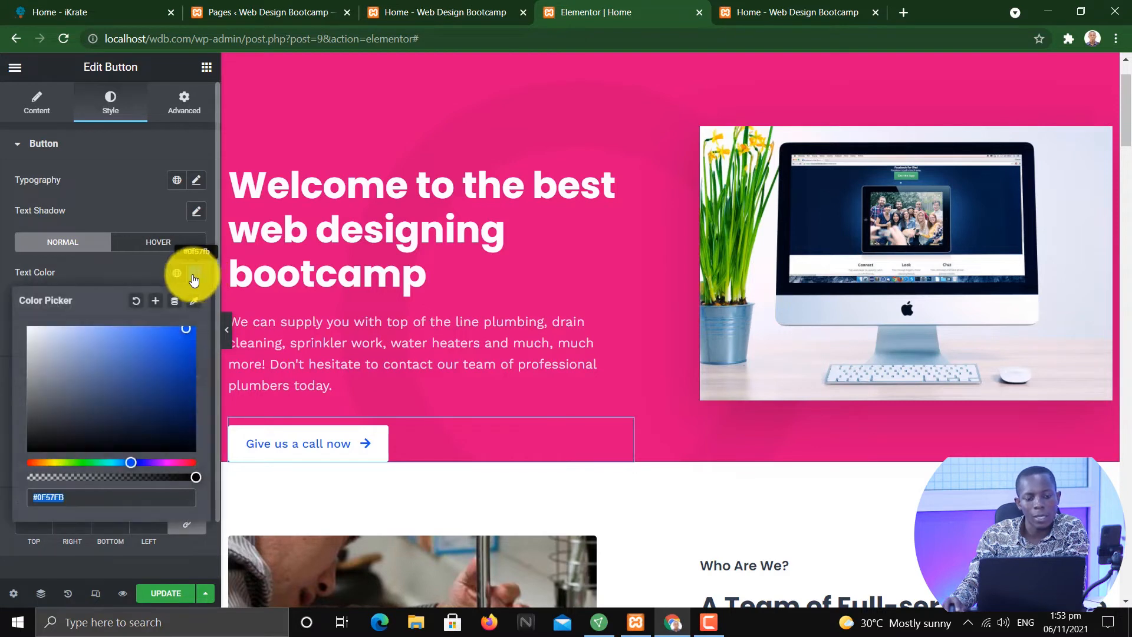
pyautogui.click(162, 461)
pyautogui.moveTo(164, 463); pyautogui.dragTo(172, 465)
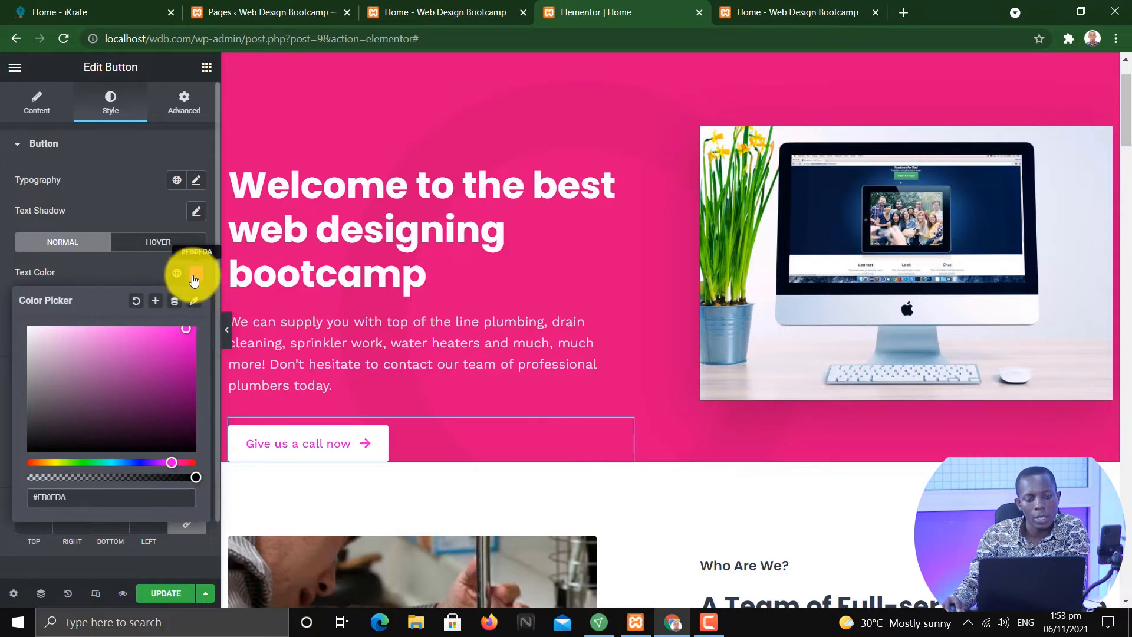
pyautogui.click(105, 278)
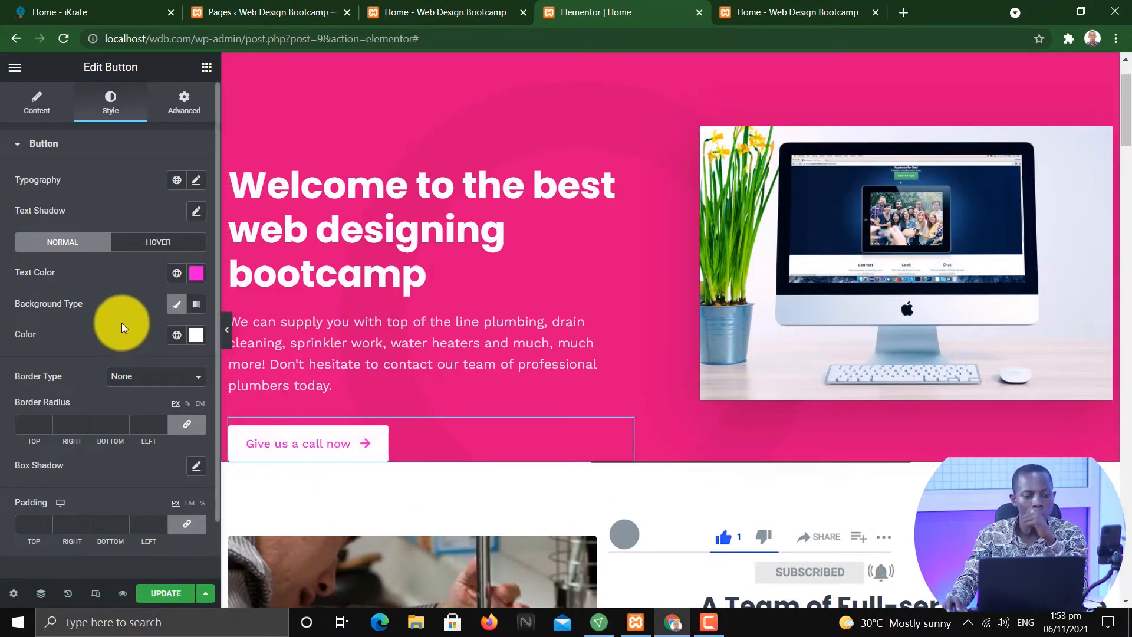
# Set the hero button's normal background colour to near-black #0E0101.
pyautogui.scroll(-1, 118, 313)
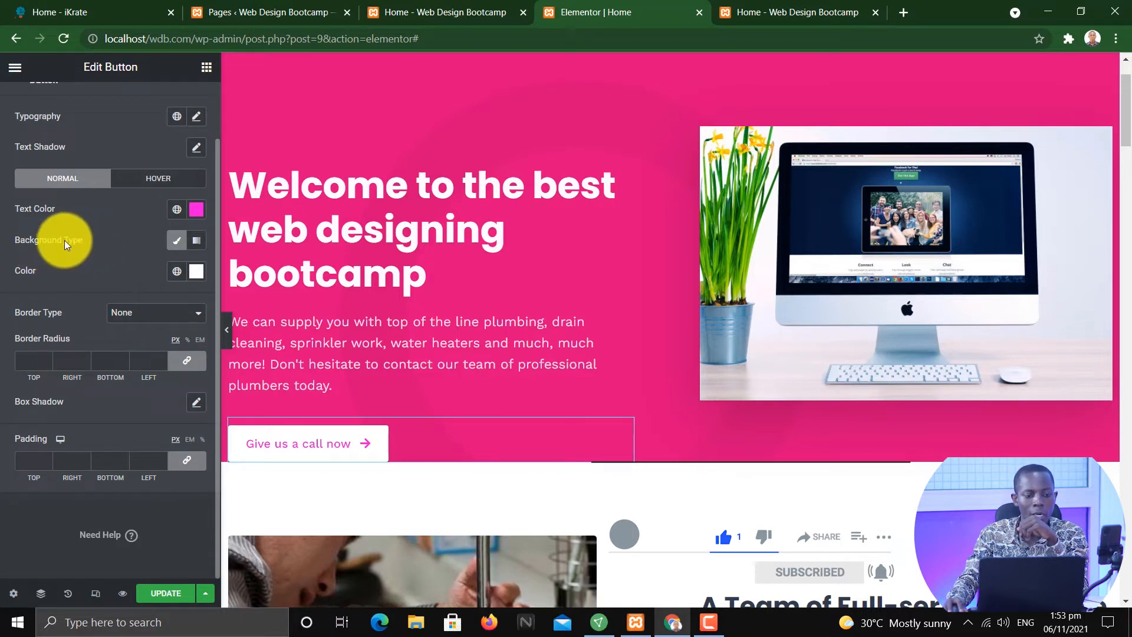
pyautogui.click(194, 277)
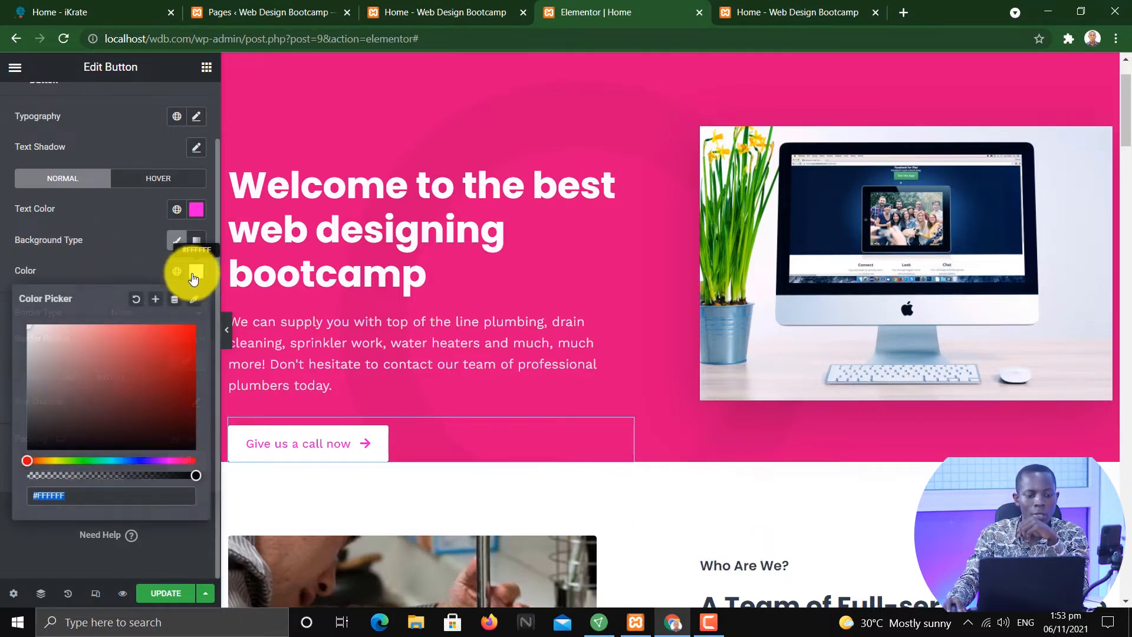
pyautogui.click(101, 415)
pyautogui.moveTo(102, 415)
pyautogui.mouseDown()
pyautogui.moveTo(161, 454)
pyautogui.moveTo(181, 444)
pyautogui.mouseUp()
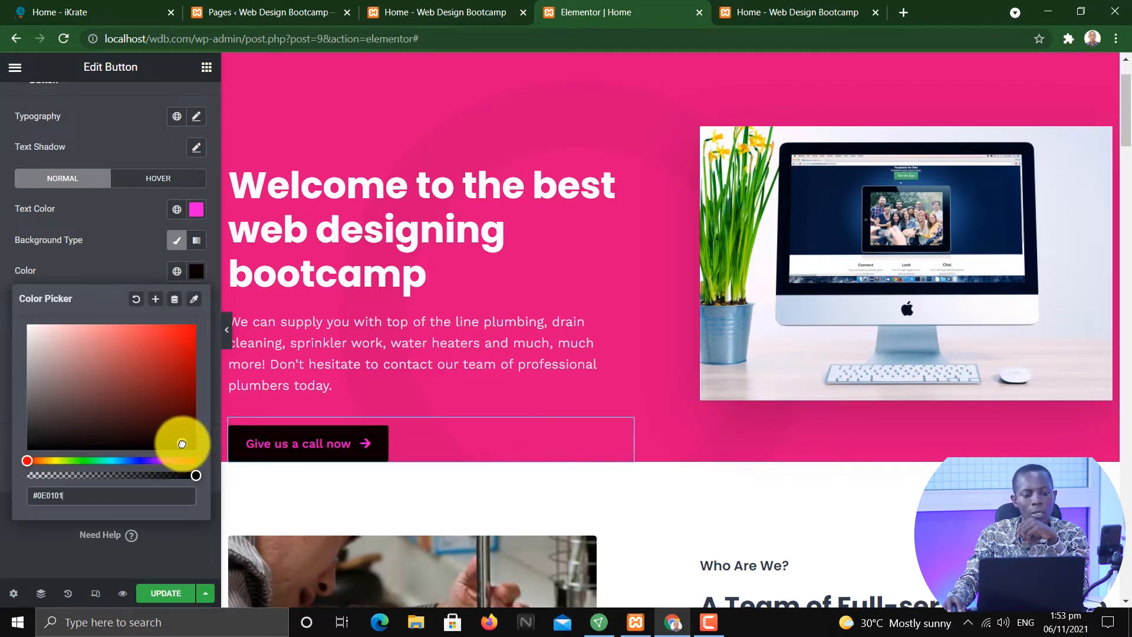
# Set the hero button's normal text colour to near-white #FCF8FB.
pyautogui.click(196, 210)
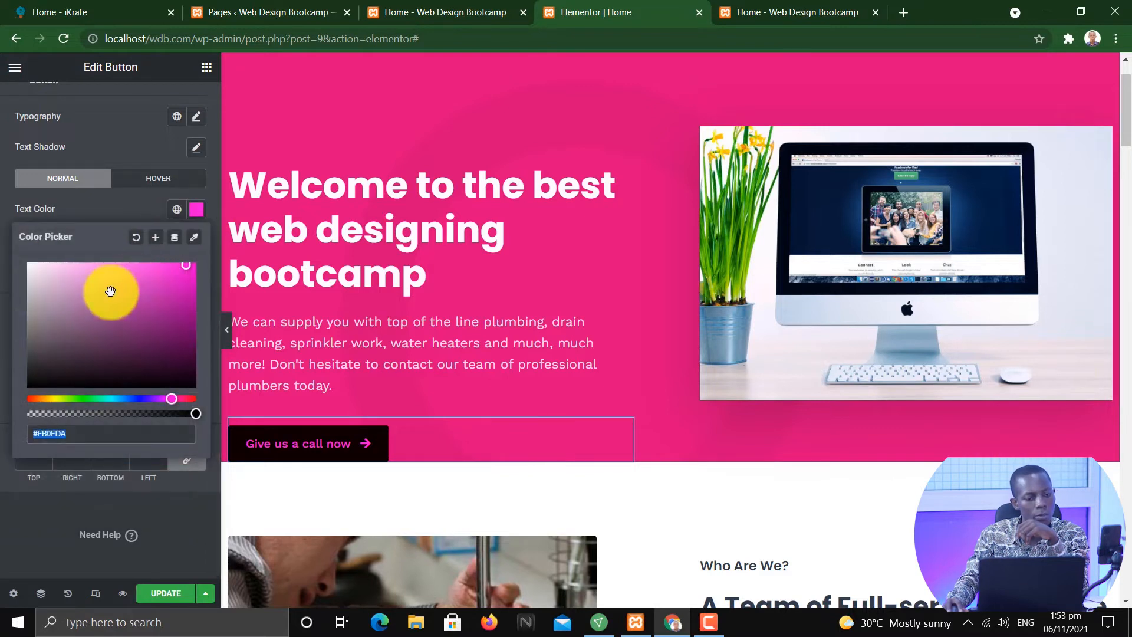
pyautogui.moveTo(36, 265); pyautogui.dragTo(29, 265)
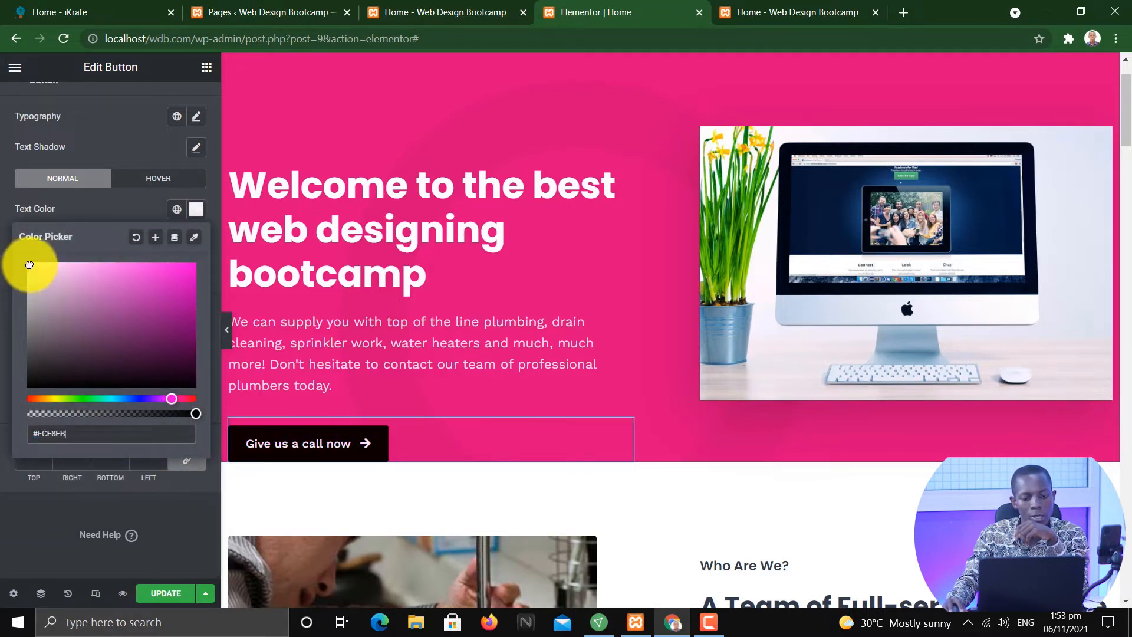
pyautogui.click(197, 211)
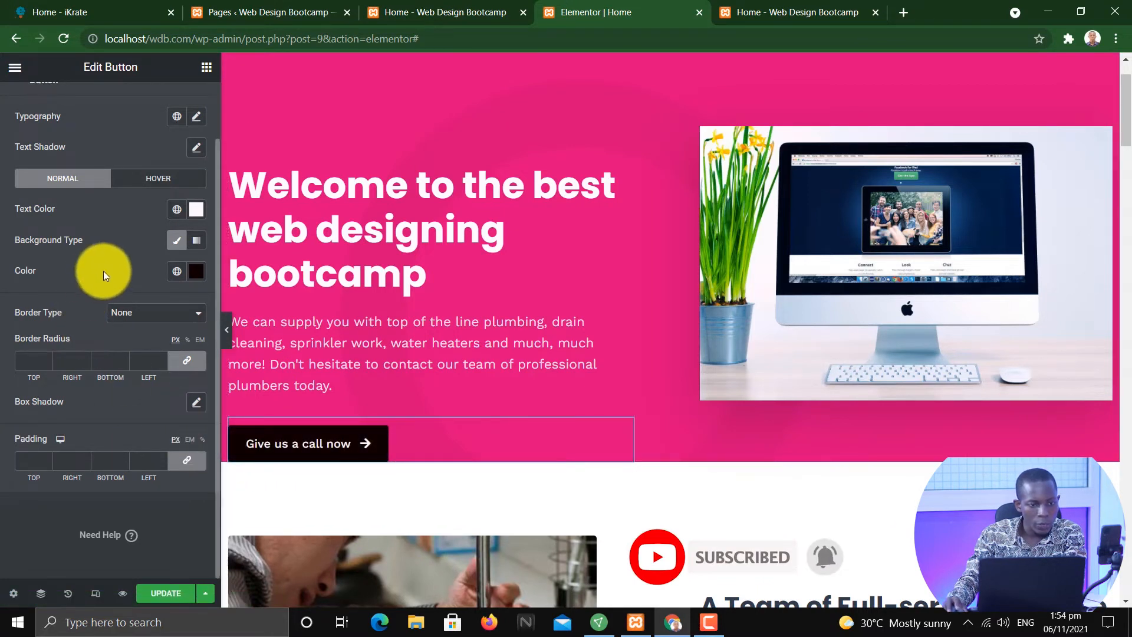
# Set the hero button's hover background colour to dark purple #36075BE6 and check it on the page.
pyautogui.scroll(2, 111, 287)
pyautogui.click(156, 246)
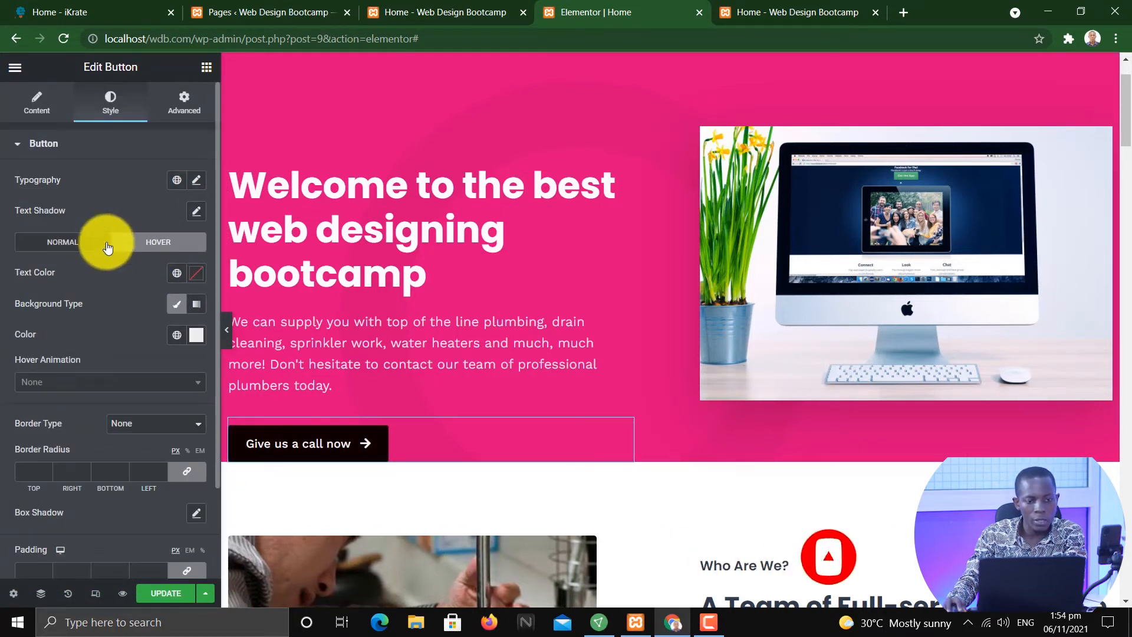
pyautogui.click(69, 245)
pyautogui.click(152, 252)
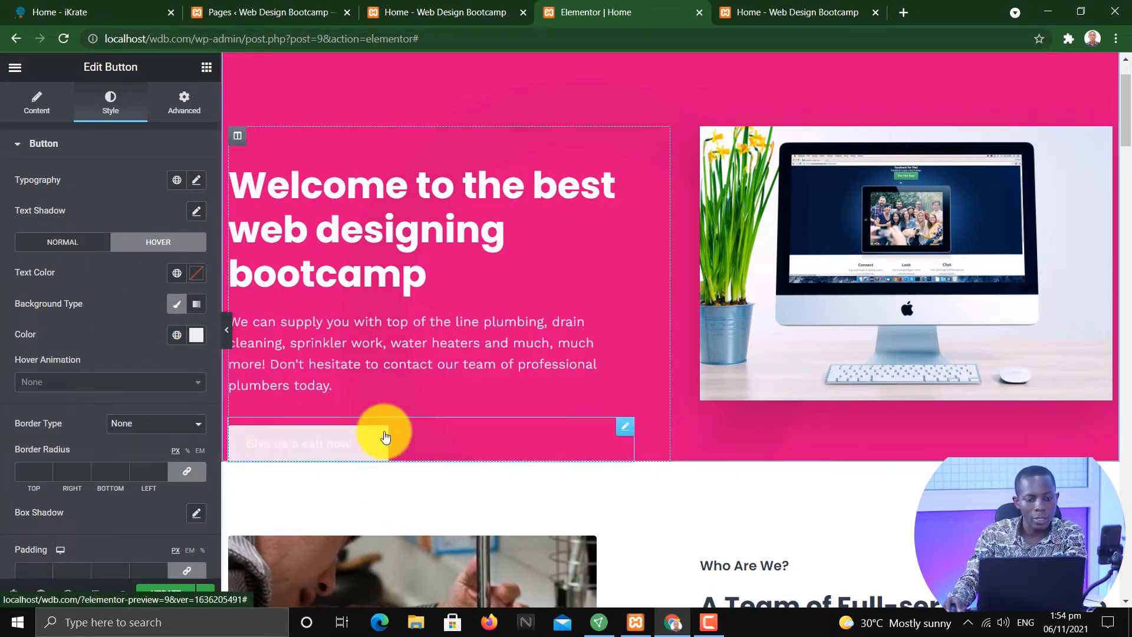
pyautogui.click(196, 336)
pyautogui.moveTo(140, 487); pyautogui.dragTo(155, 493)
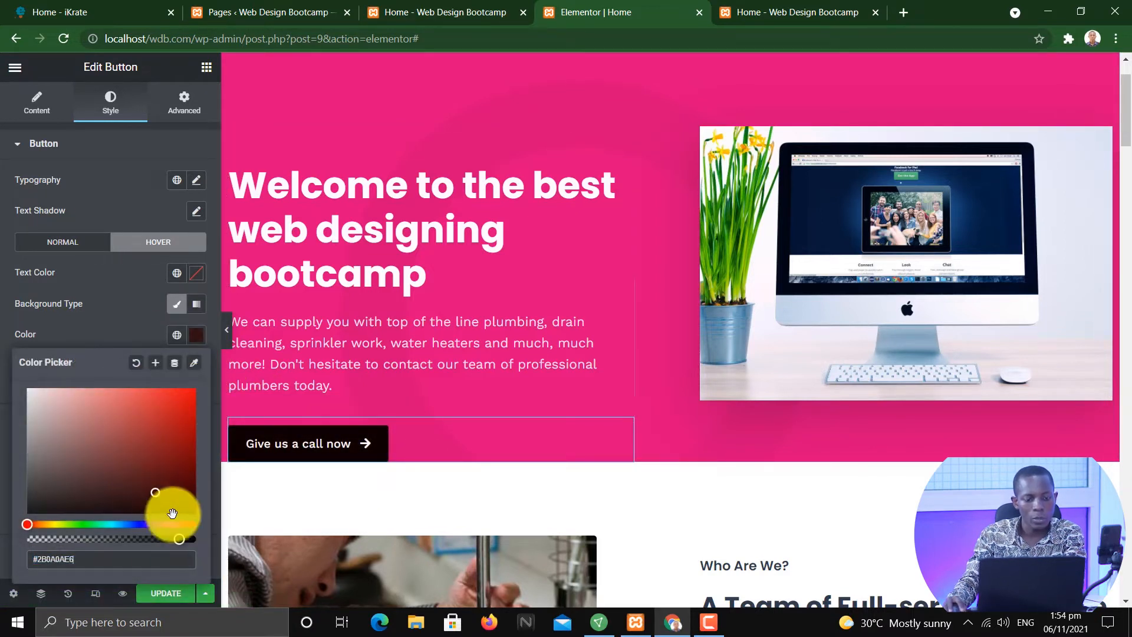
pyautogui.click(156, 525)
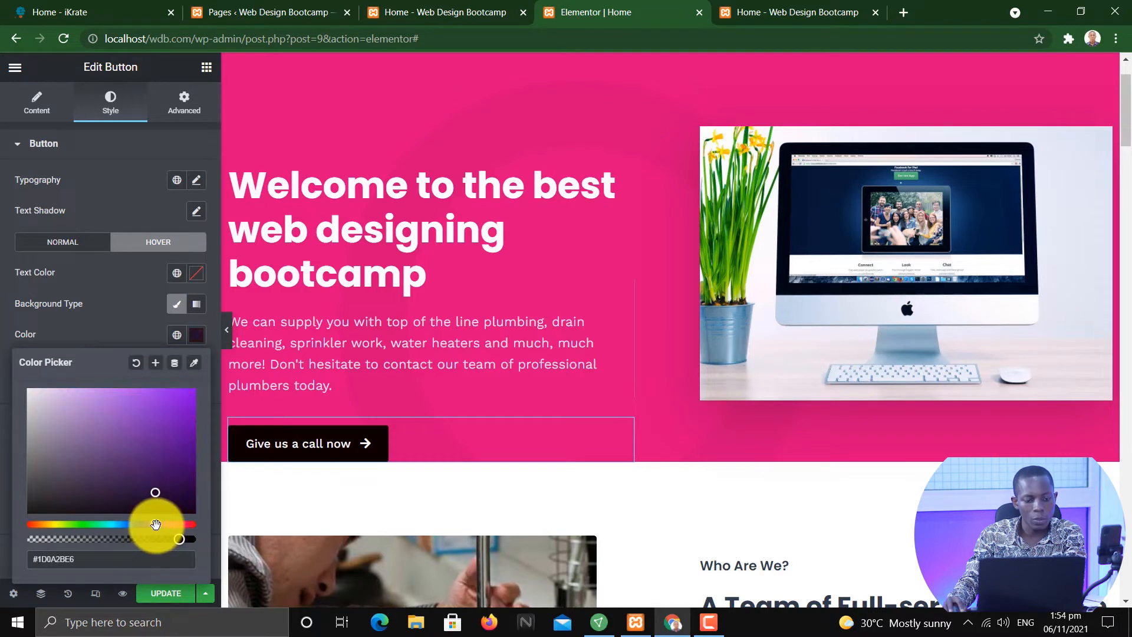
pyautogui.click(182, 469)
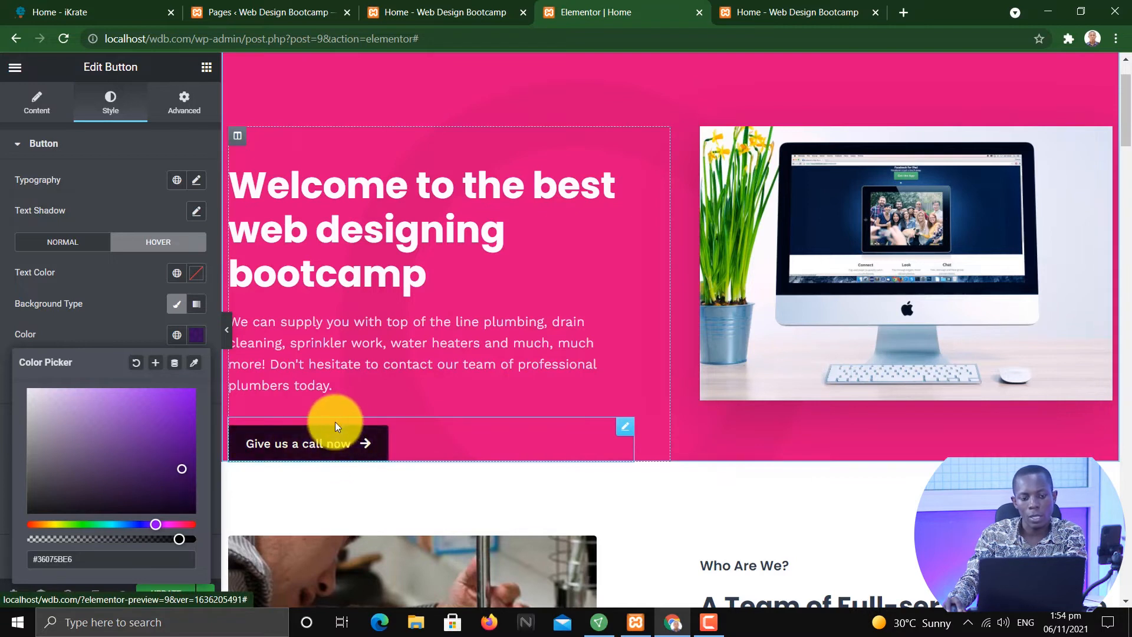
pyautogui.click(194, 338)
# Open the hero section's advanced settings to examine its margin and padding.
pyautogui.scroll(-2, 137, 424)
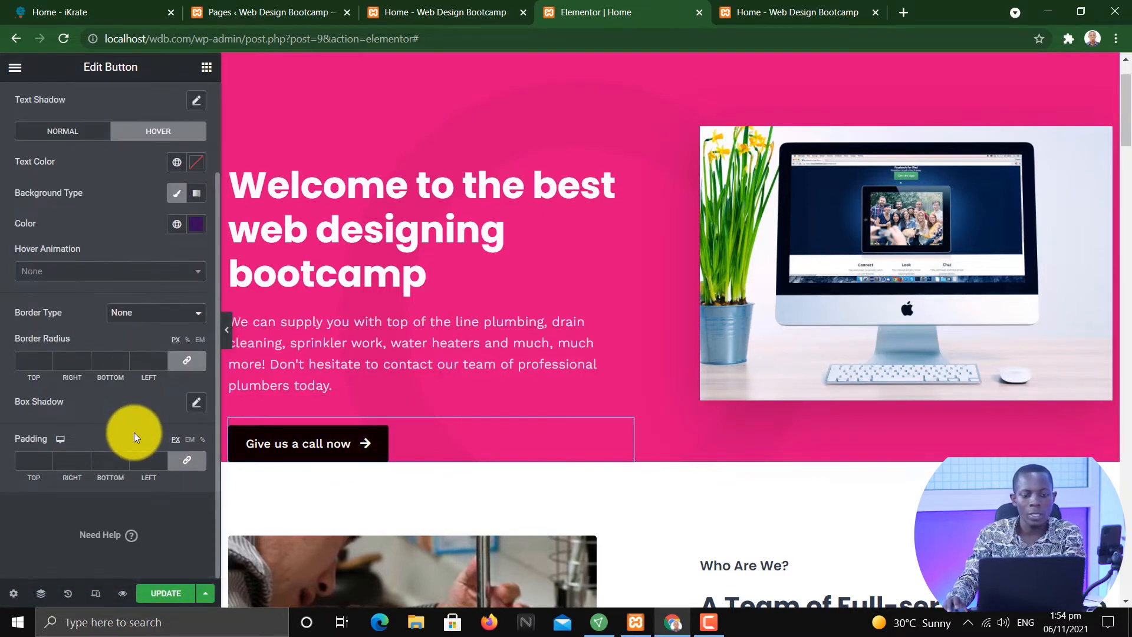
pyautogui.scroll(2, 132, 435)
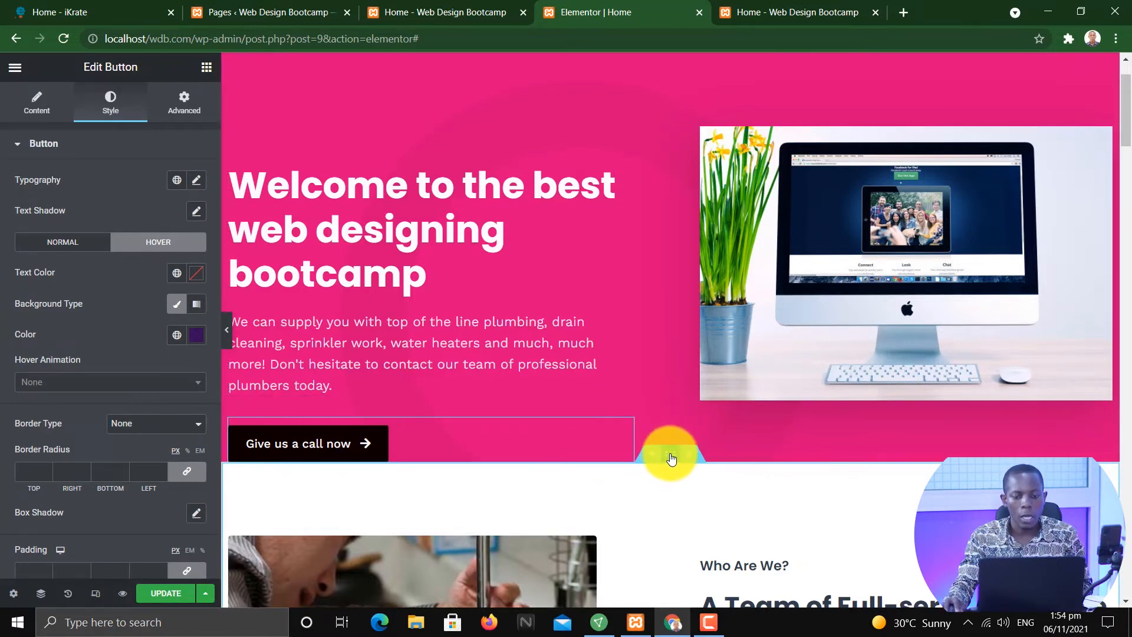
pyautogui.click(670, 454)
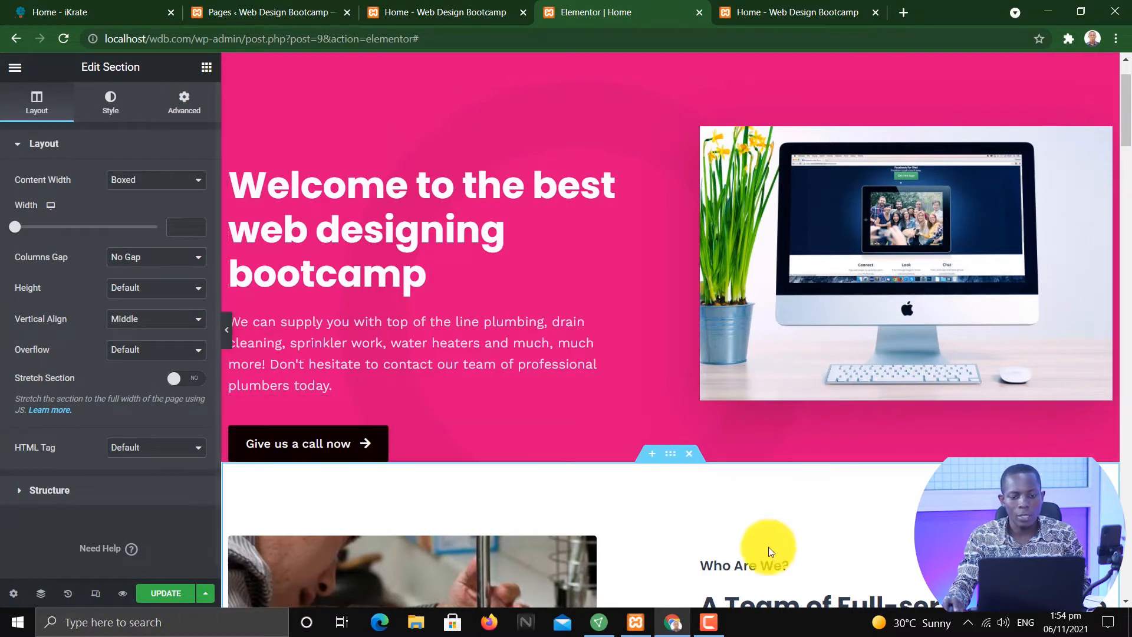
pyautogui.scroll(2, 667, 354)
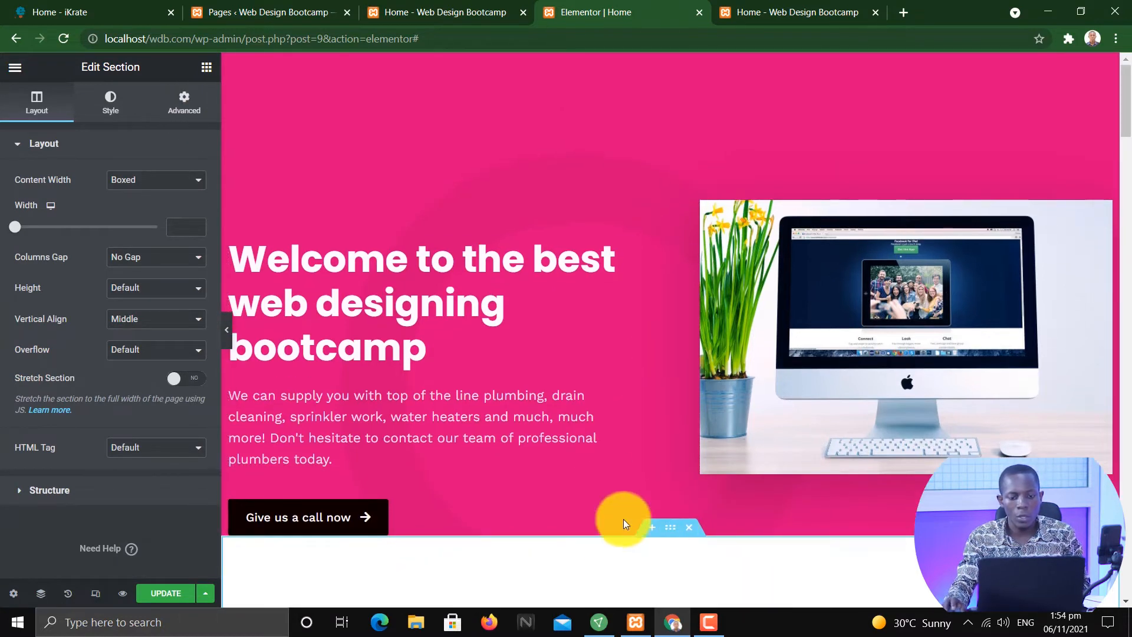
pyautogui.click(670, 62)
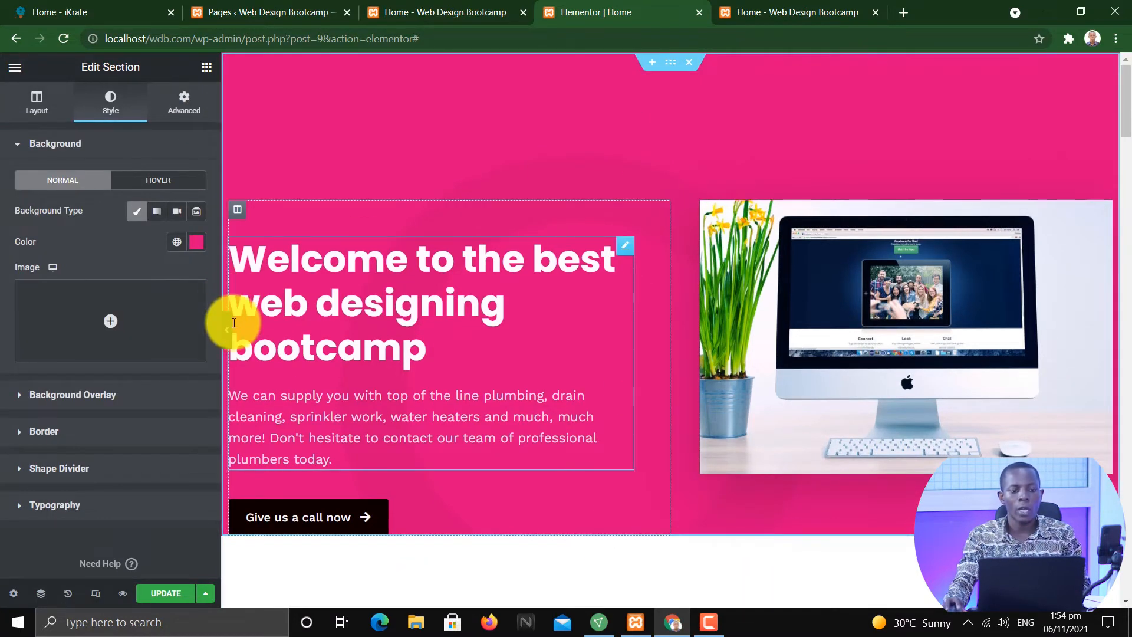
pyautogui.click(187, 109)
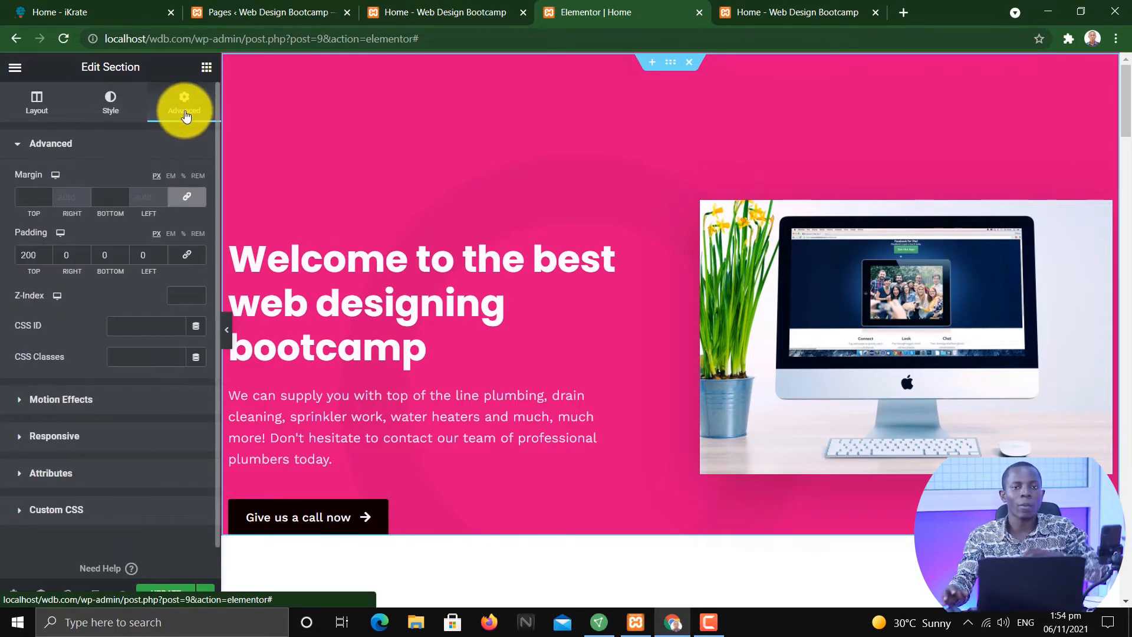
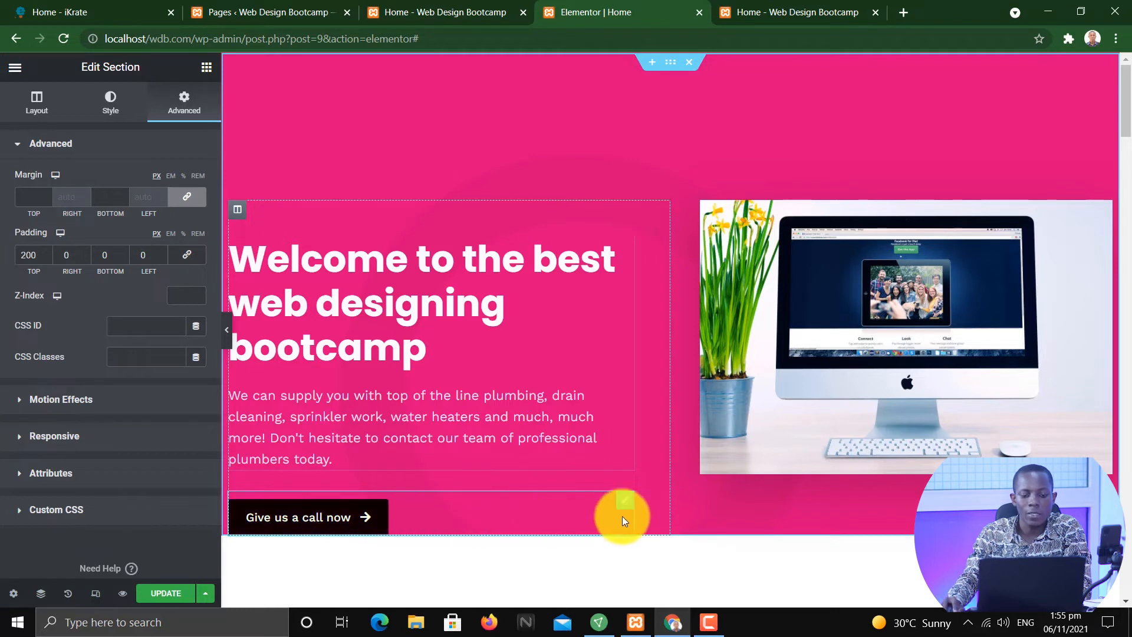
# Try zero and negative top margins on the hero button and return its top margin to 10 px.
pyautogui.click(625, 501)
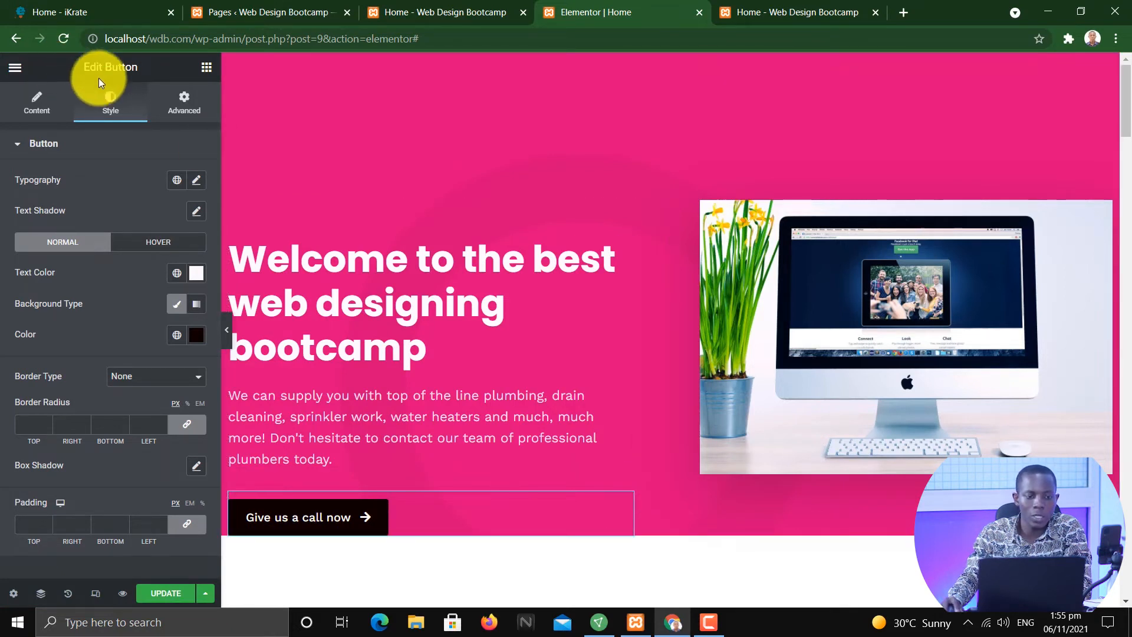
pyautogui.click(184, 112)
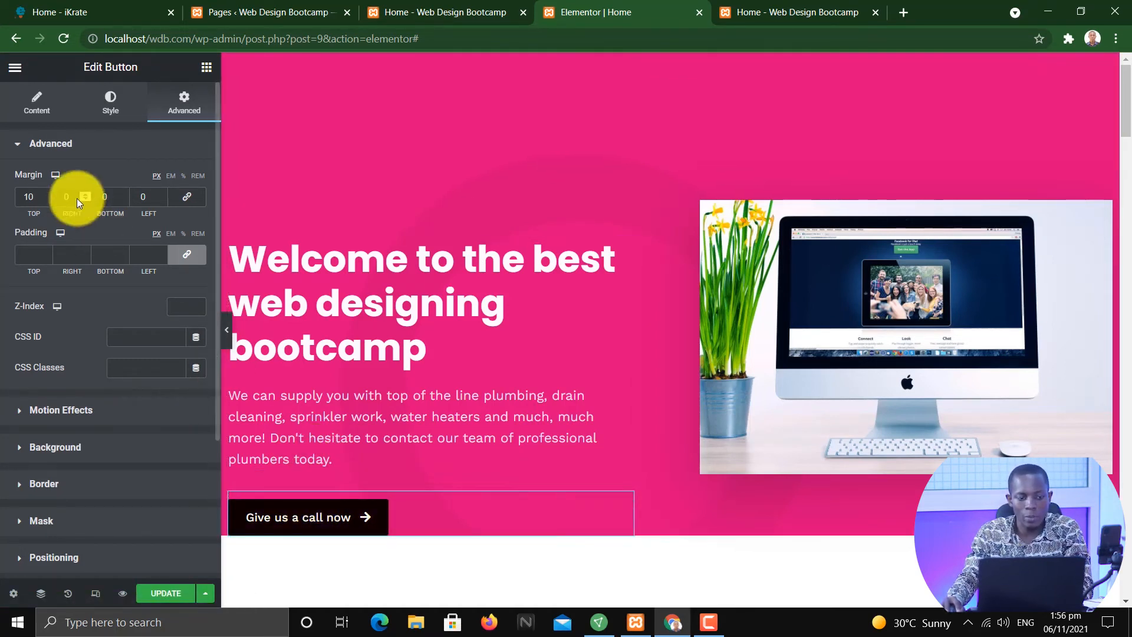
pyautogui.click(48, 200)
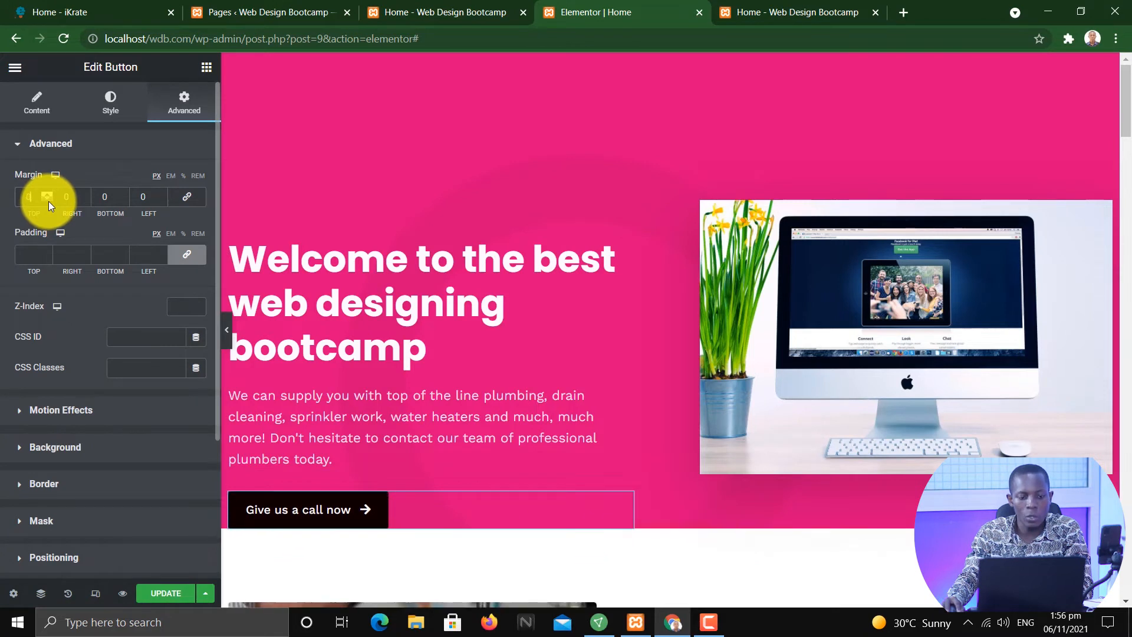
pyautogui.moveTo(48, 200); pyautogui.dragTo(49, 201)
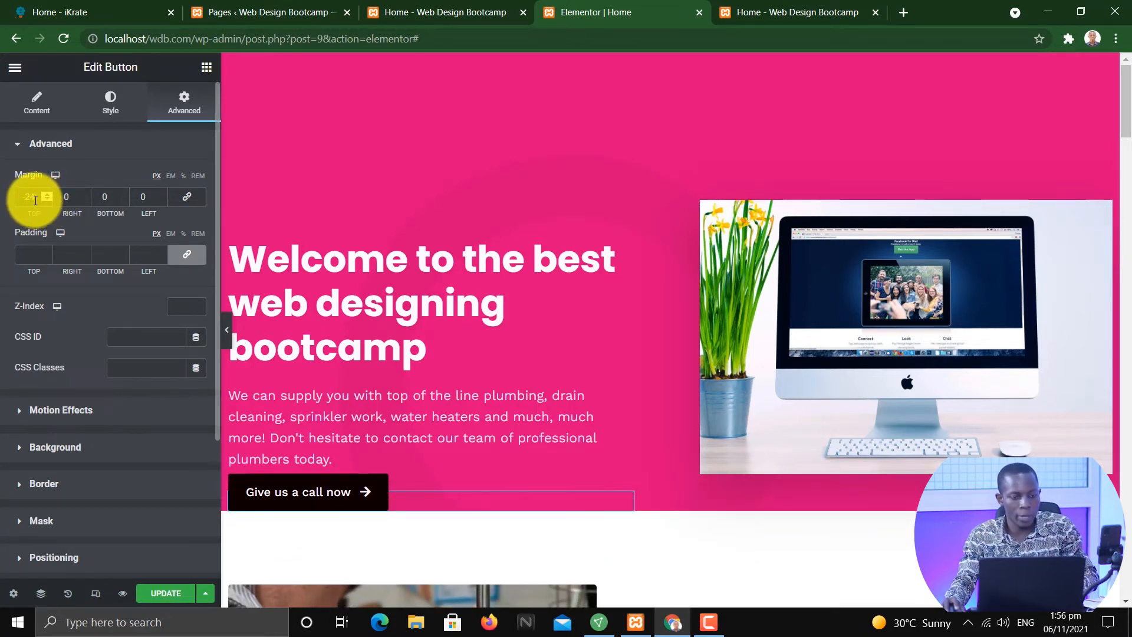
pyautogui.doubleClick(35, 200)
pyautogui.write('10')
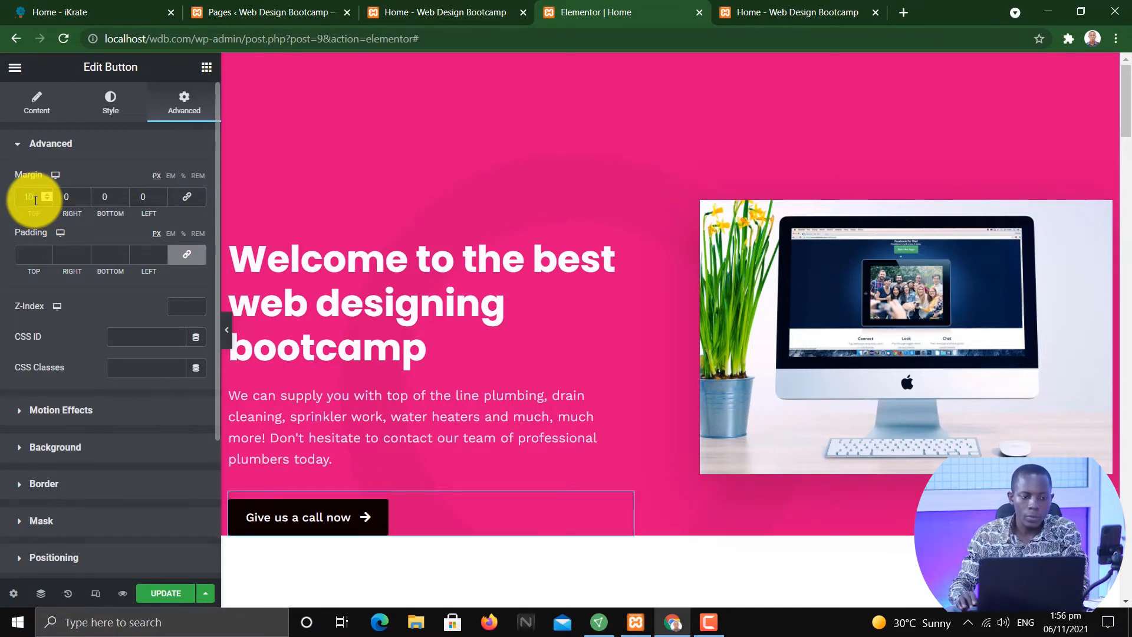
# Adjust the hero button's bottom margin to 38 px to add space beneath it.
pyautogui.click(125, 199)
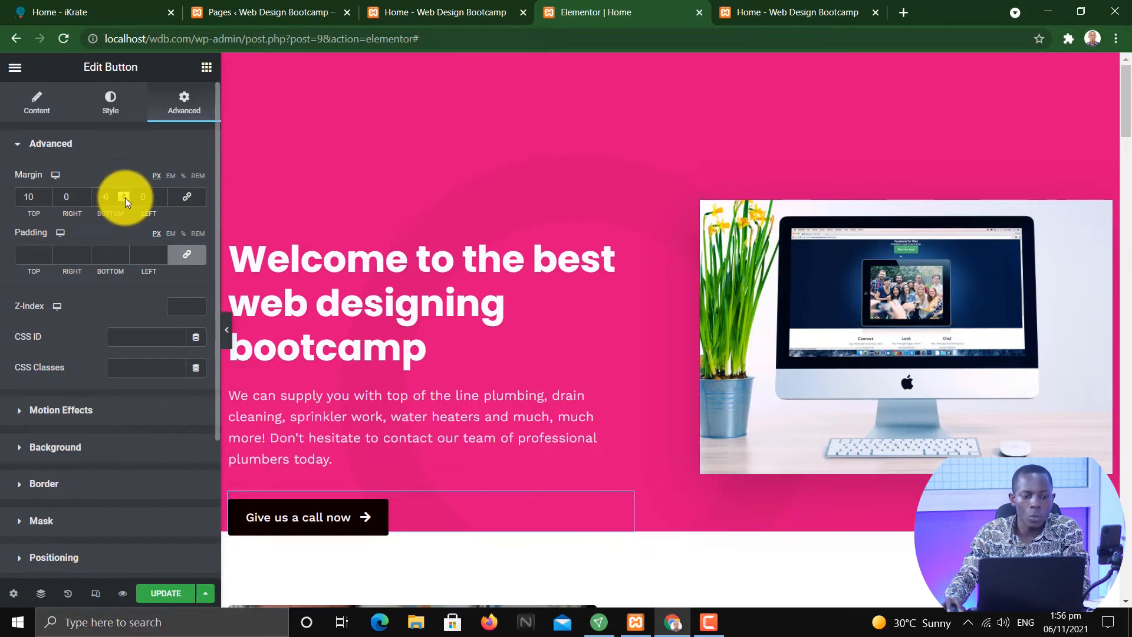
pyautogui.click(125, 193)
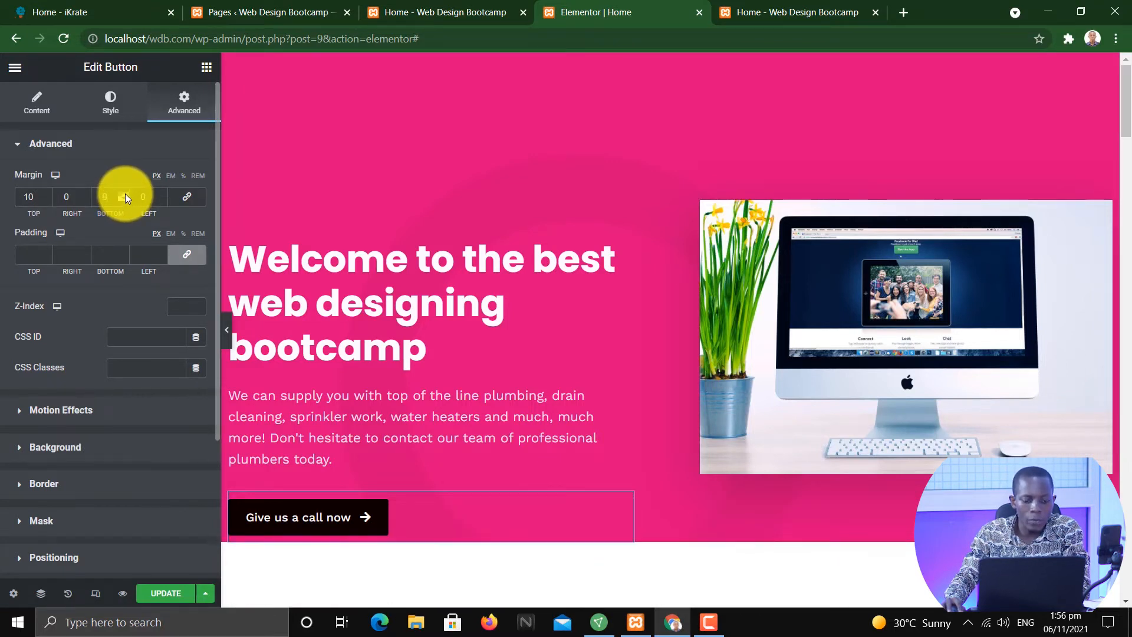
pyautogui.moveTo(125, 194); pyautogui.dragTo(125, 192)
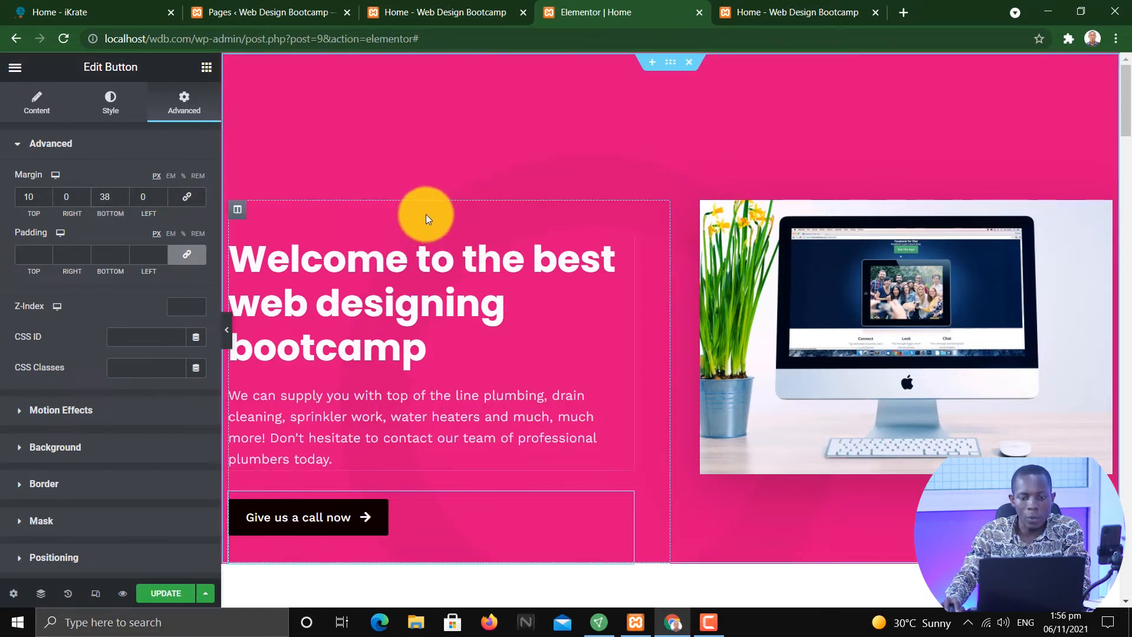
# Open the layout settings of the hero text column and return to the hero button's advanced settings.
pyautogui.click(238, 210)
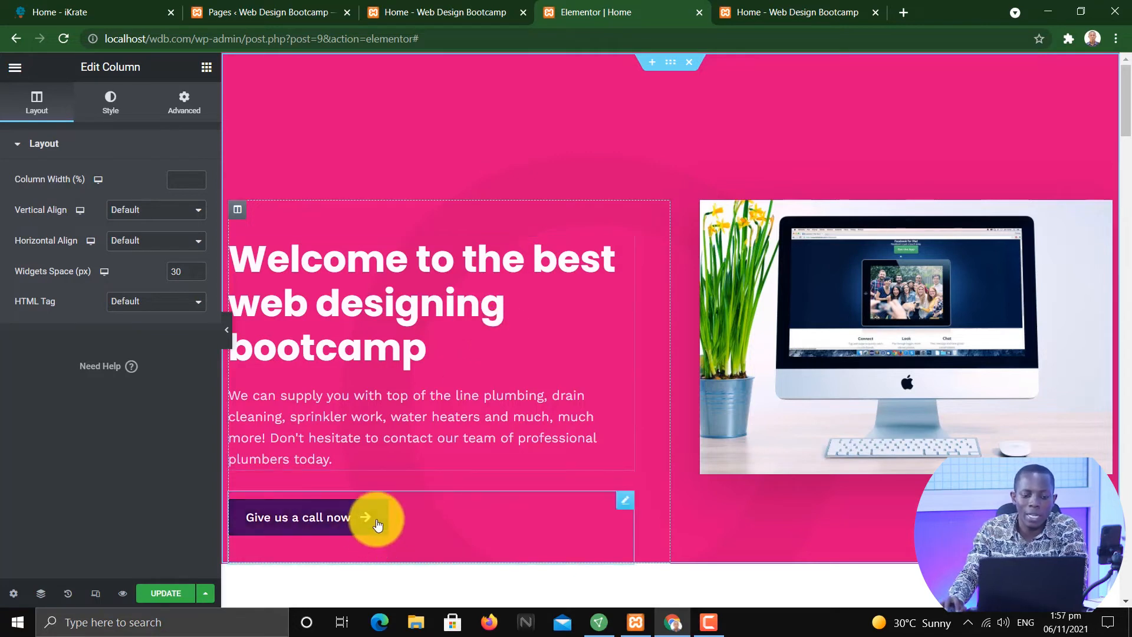
pyautogui.click(626, 506)
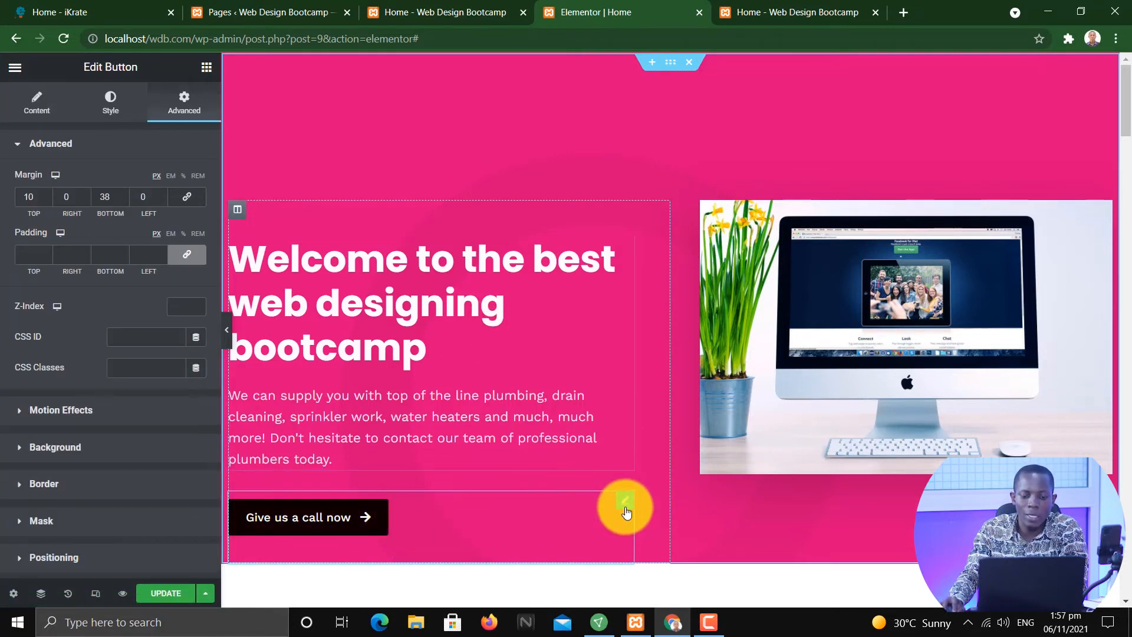
# Try equal padding of 25 px and 38 px on all sides of the hero button, and reset it to 0.
pyautogui.click(47, 253)
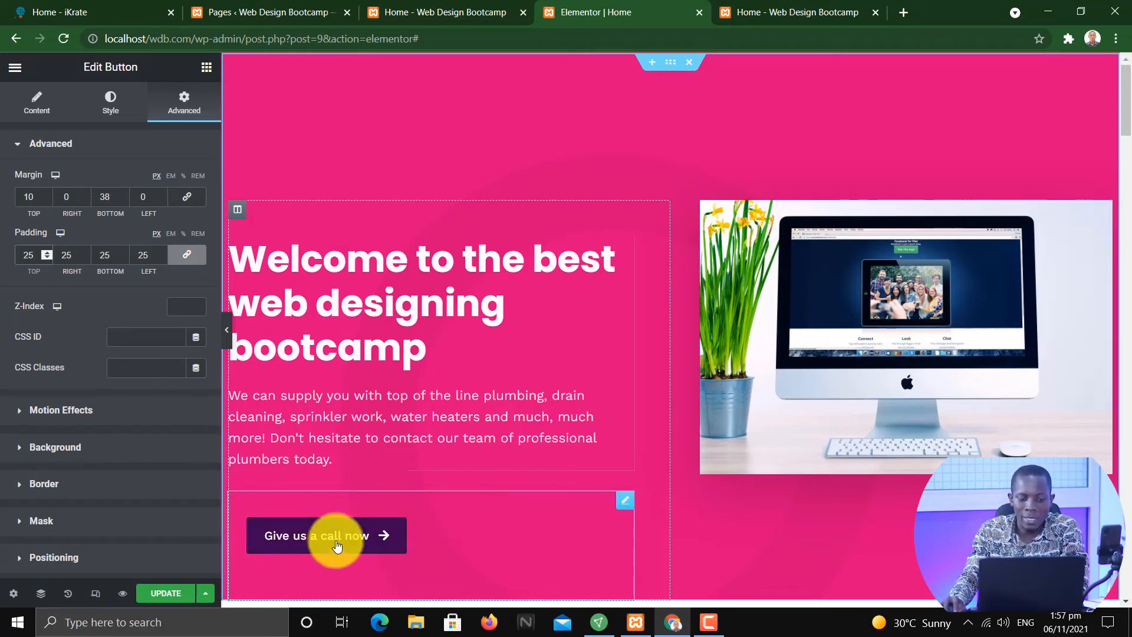
pyautogui.click(195, 260)
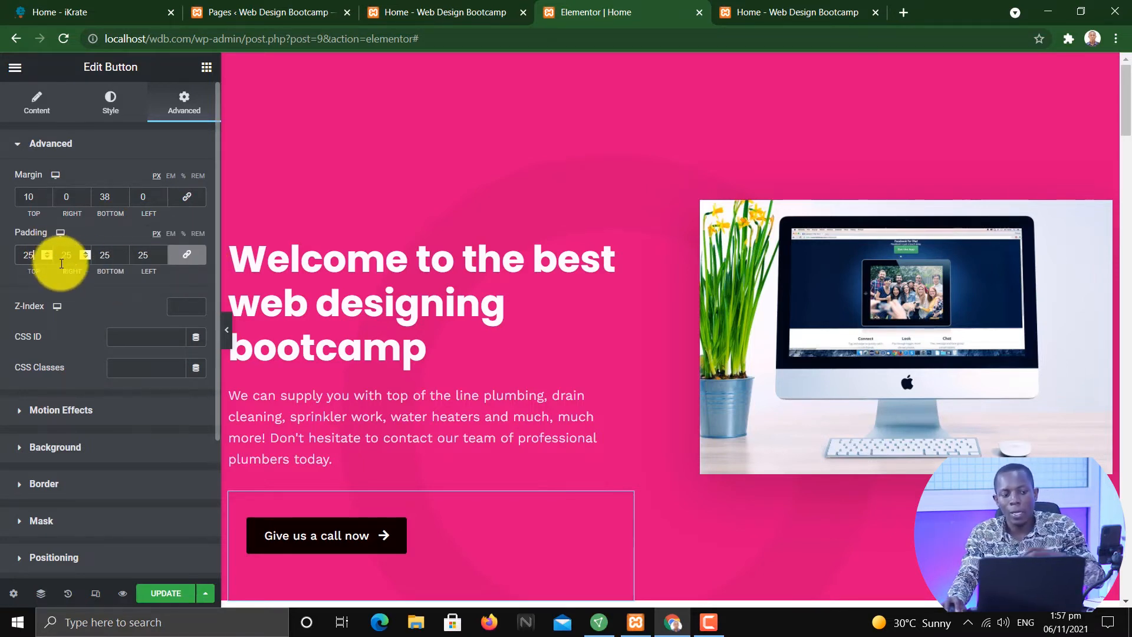
pyautogui.press('Up')
pyautogui.press('Up')
pyautogui.press('Up')
pyautogui.press('Up')
pyautogui.press('Up')
pyautogui.press('Up')
pyautogui.press('Up')
pyautogui.press('Up')
pyautogui.press('Up')
pyautogui.press('Up')
pyautogui.press('Up')
pyautogui.press('Up')
pyautogui.press('Up')
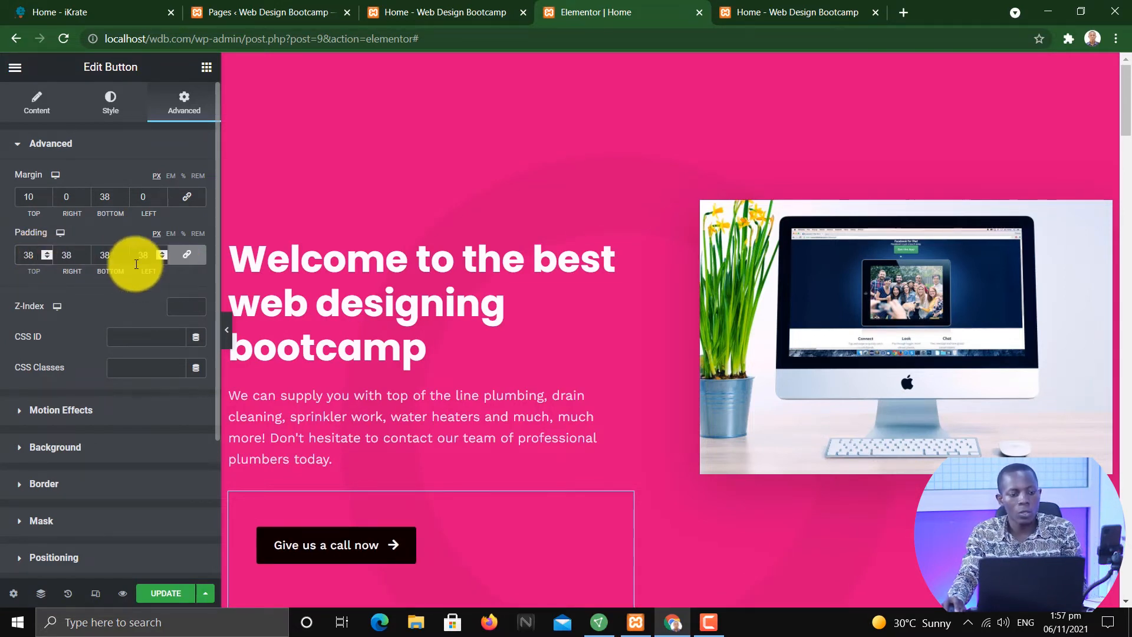
pyautogui.write('0')
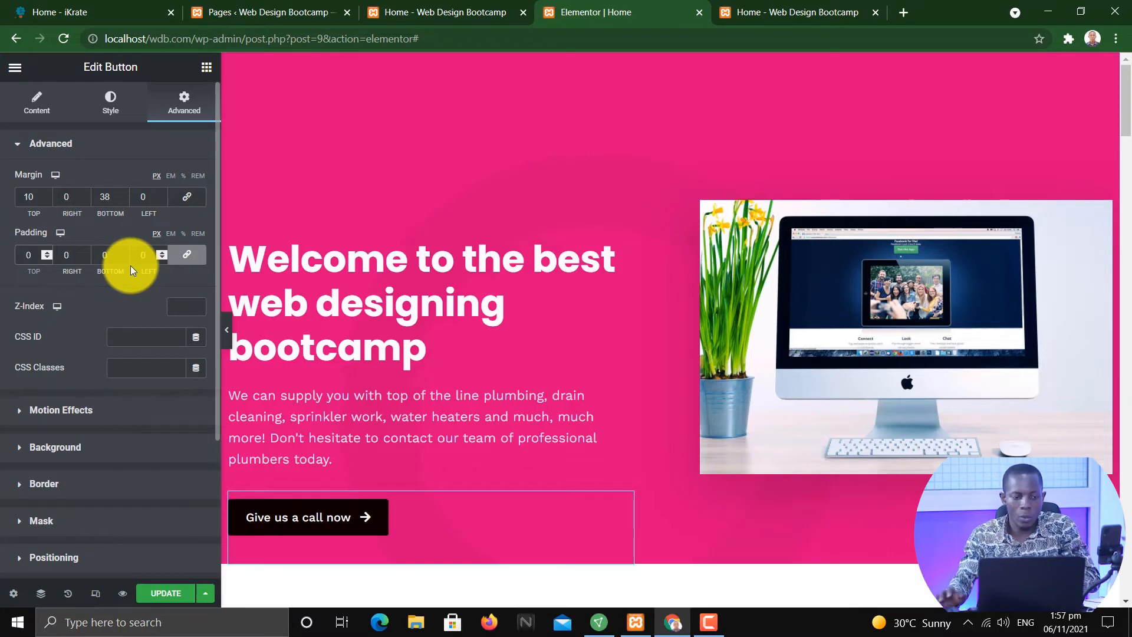
# Unlink the hero button's padding sides and raise only its top padding to 27 px.
pyautogui.click(187, 254)
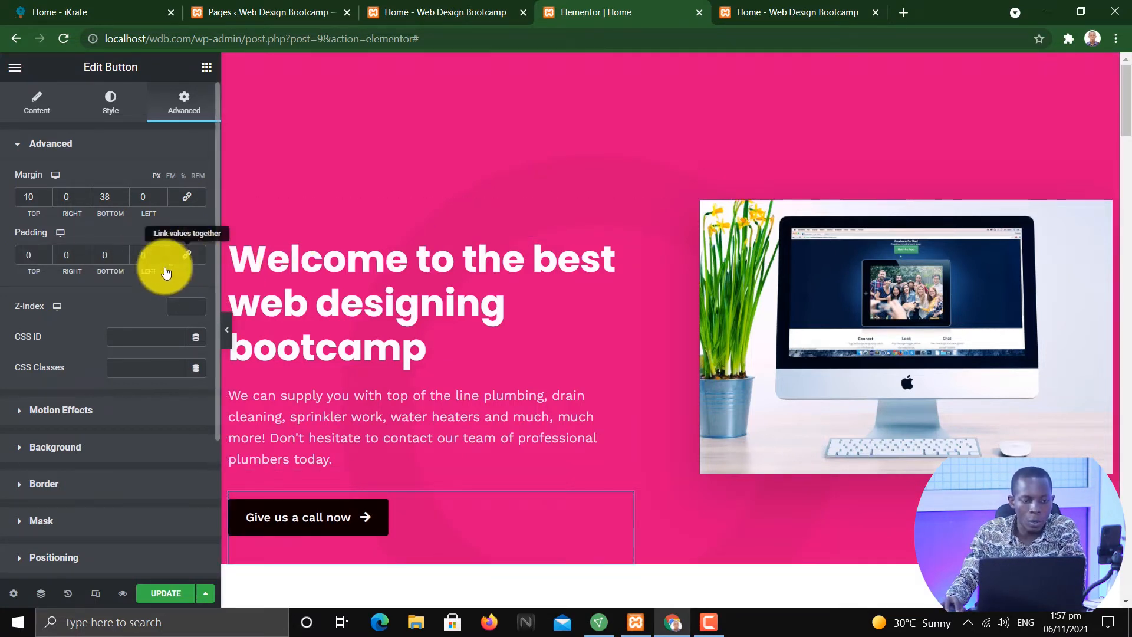
pyautogui.write('17')
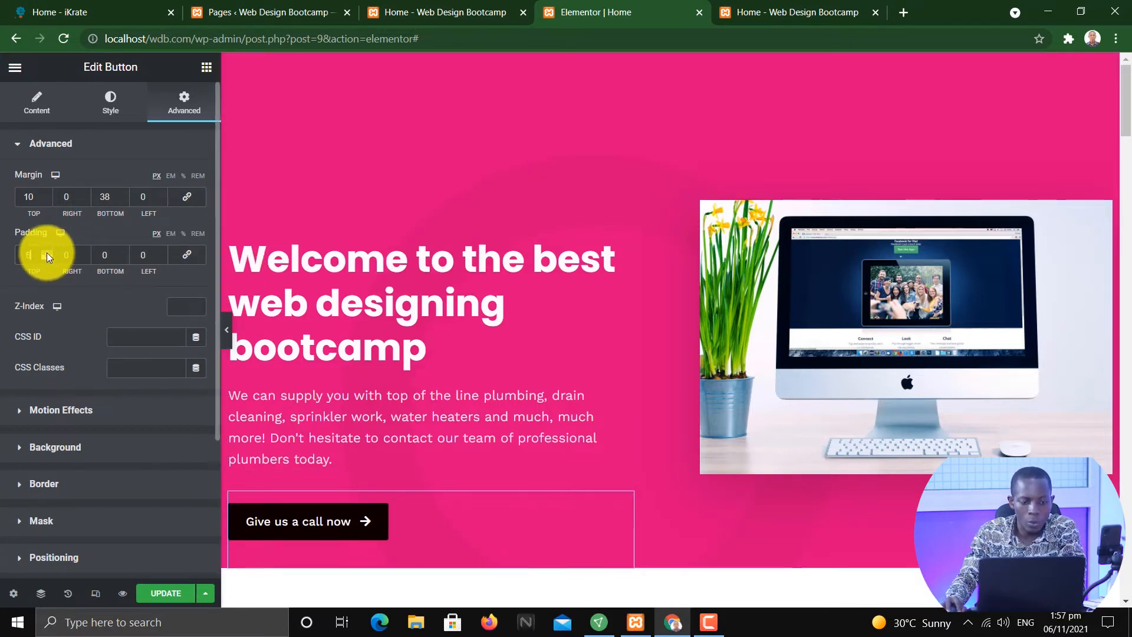
pyautogui.press('Up')
pyautogui.press('Up')
pyautogui.press('Up')
pyautogui.press('Up')
pyautogui.press('Up')
pyautogui.press('Up')
pyautogui.press('Up')
pyautogui.press('Up')
pyautogui.press('Up')
pyautogui.press('Up')
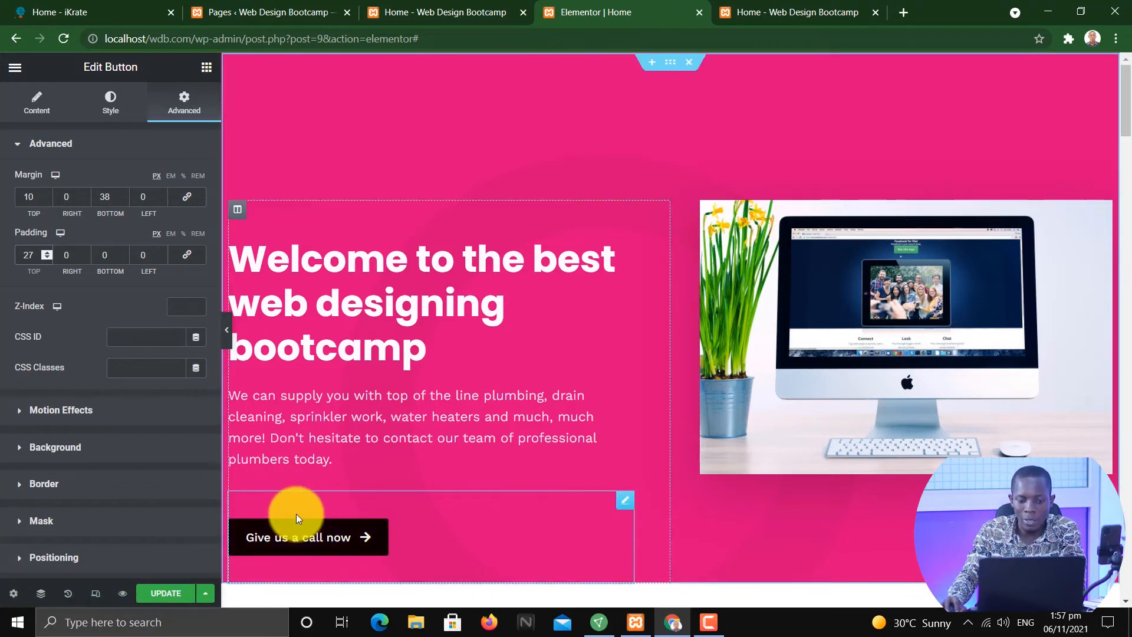
# Set the hero button's top margin to 21 px, with 6 px padding above and 4 px padding on its left side.
pyautogui.click(48, 252)
pyautogui.click(47, 252)
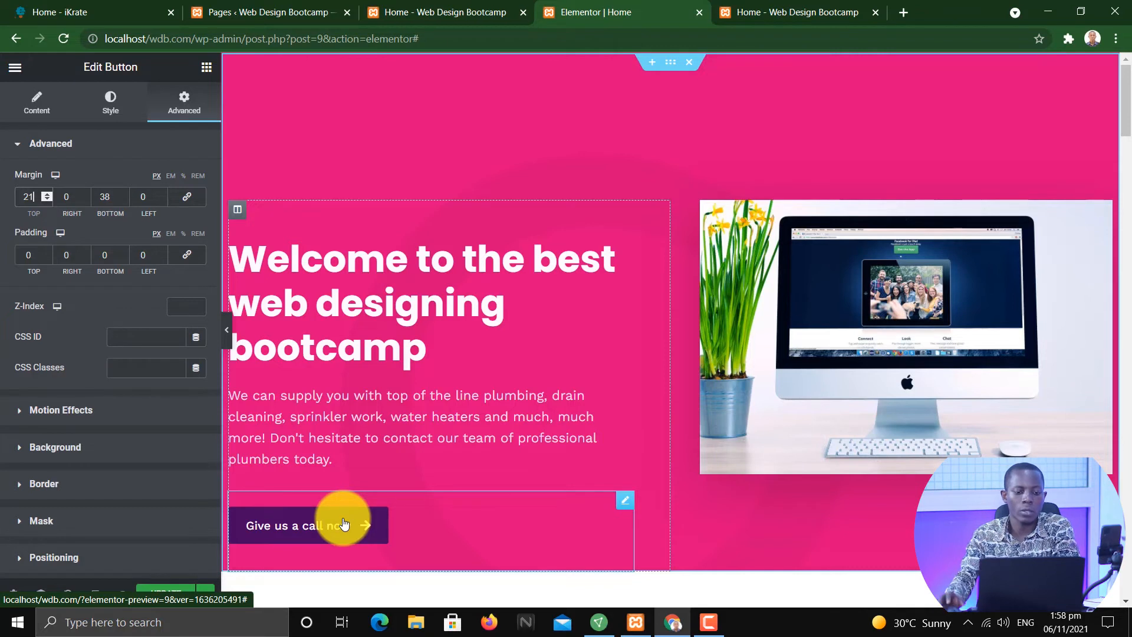
pyautogui.moveTo(49, 252); pyautogui.dragTo(42, 256)
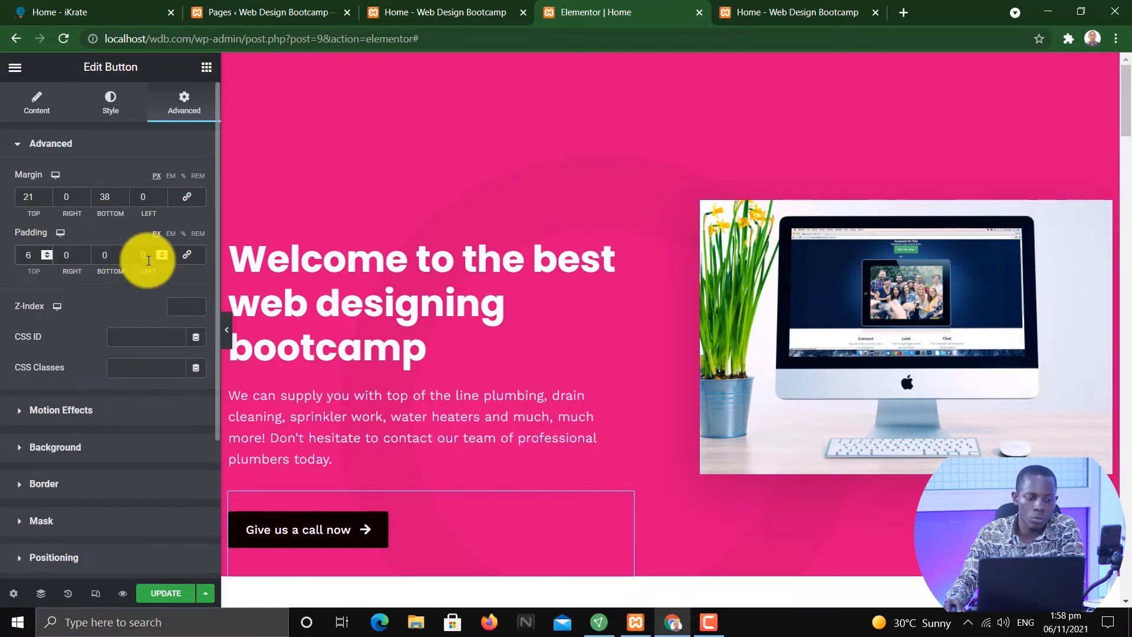
pyautogui.moveTo(161, 250); pyautogui.dragTo(157, 267)
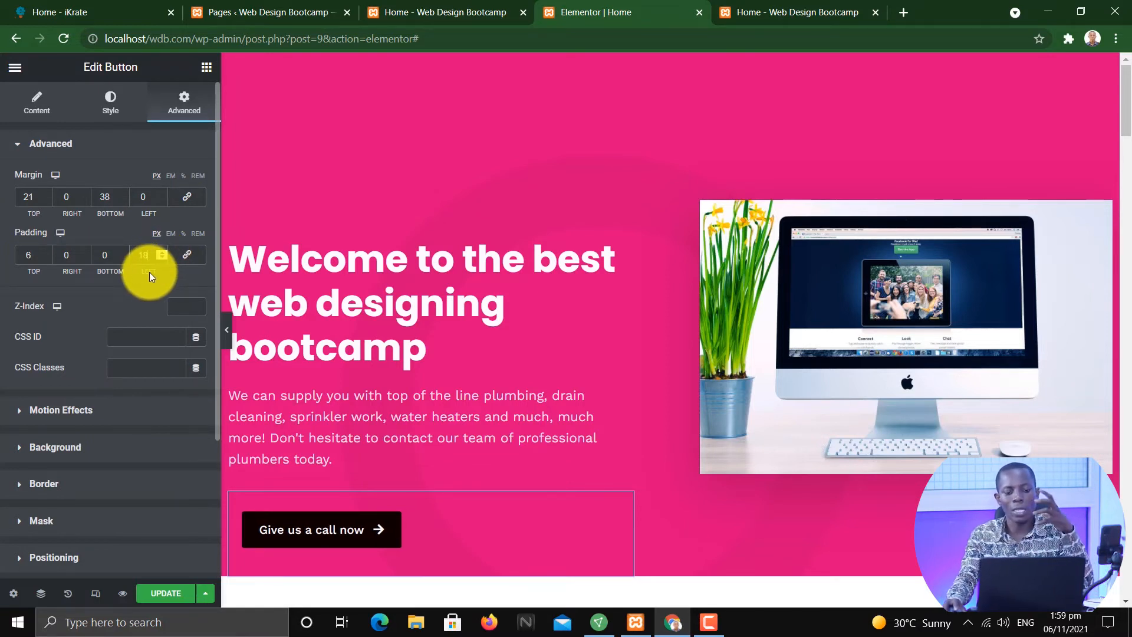
pyautogui.moveTo(165, 257); pyautogui.dragTo(156, 262)
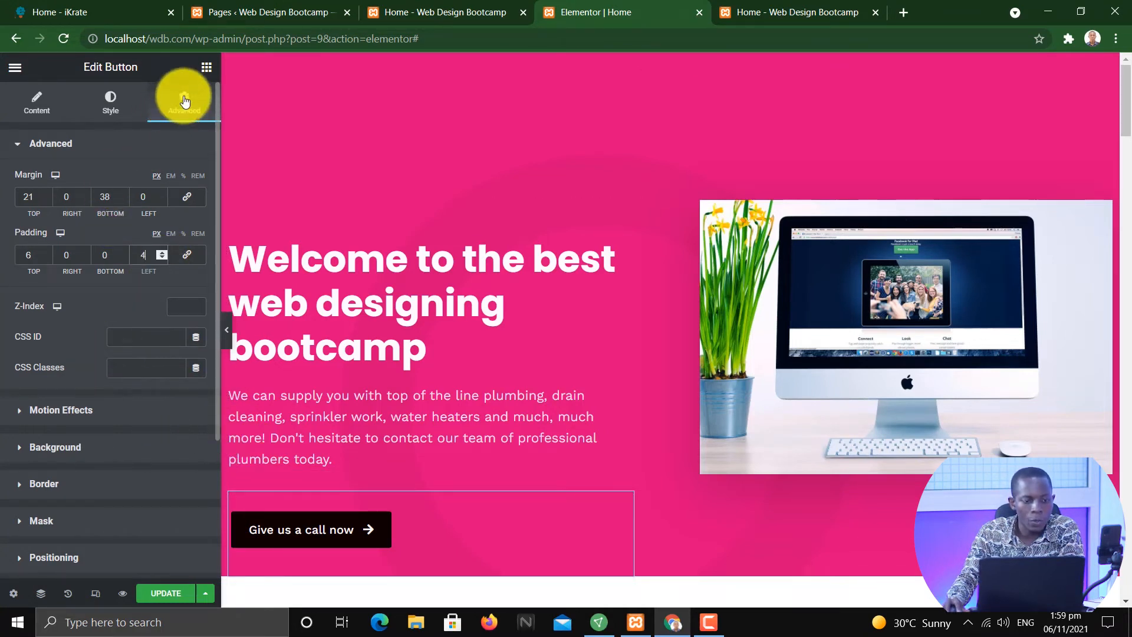
# Examine the hero button's motion effects, background, border and mask options among its advanced settings.
pyautogui.click(55, 142)
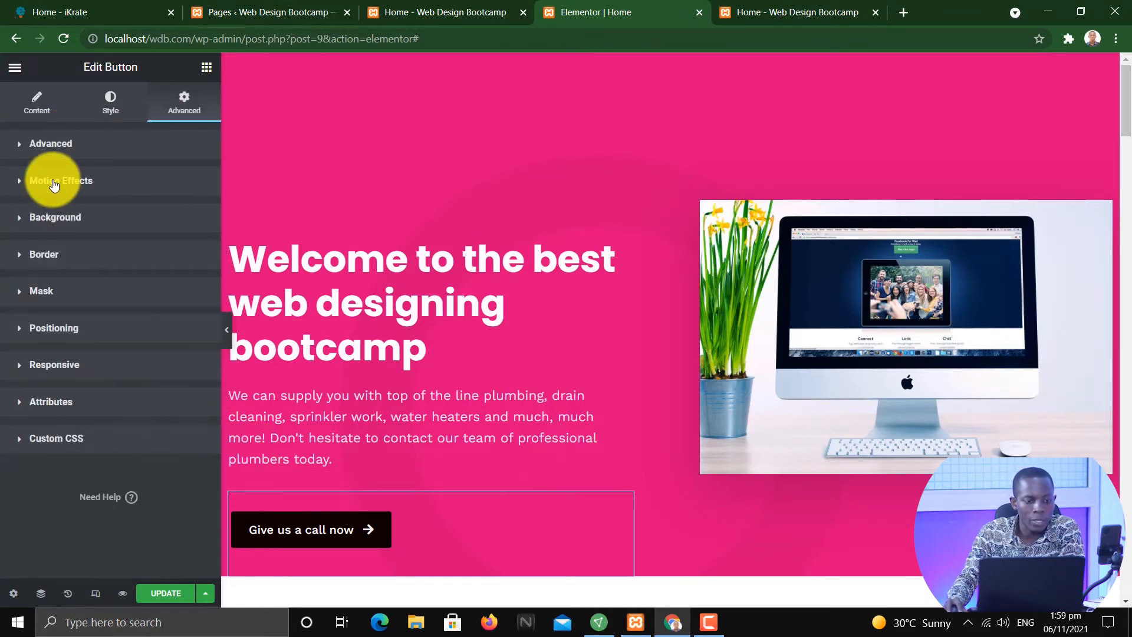
pyautogui.click(54, 183)
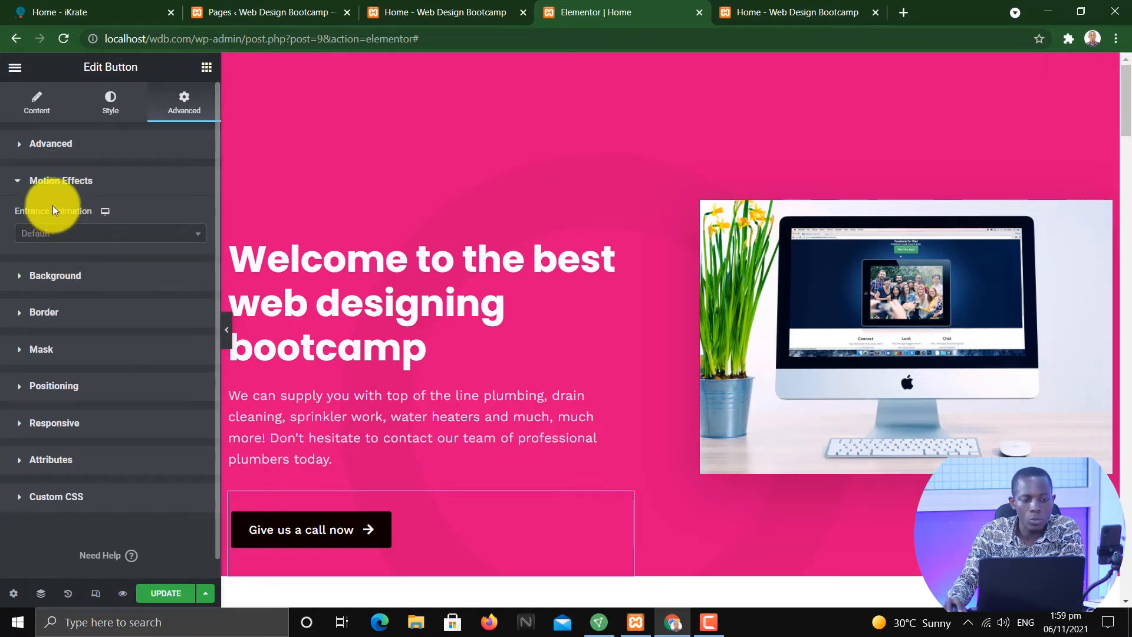
pyautogui.click(55, 180)
pyautogui.click(55, 217)
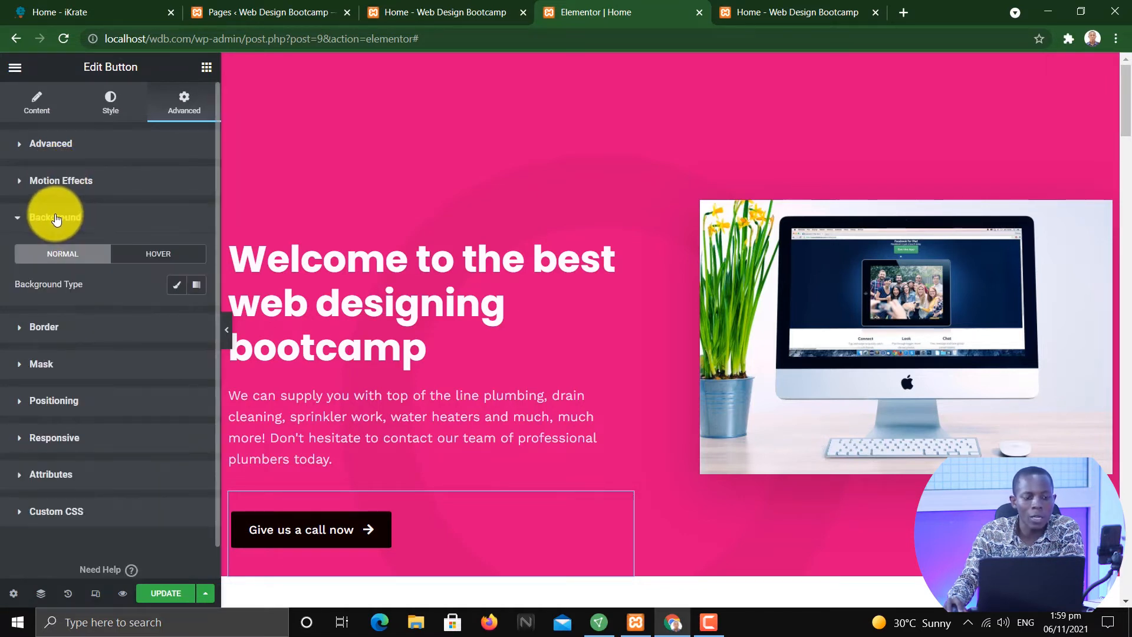
pyautogui.click(30, 219)
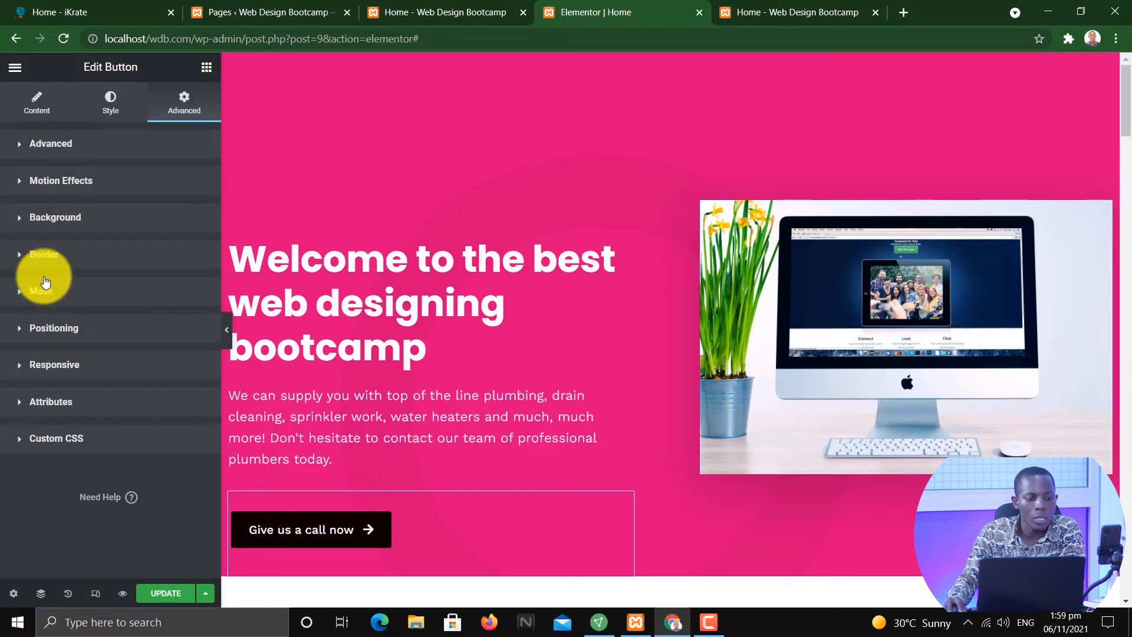
pyautogui.click(39, 254)
pyautogui.click(51, 251)
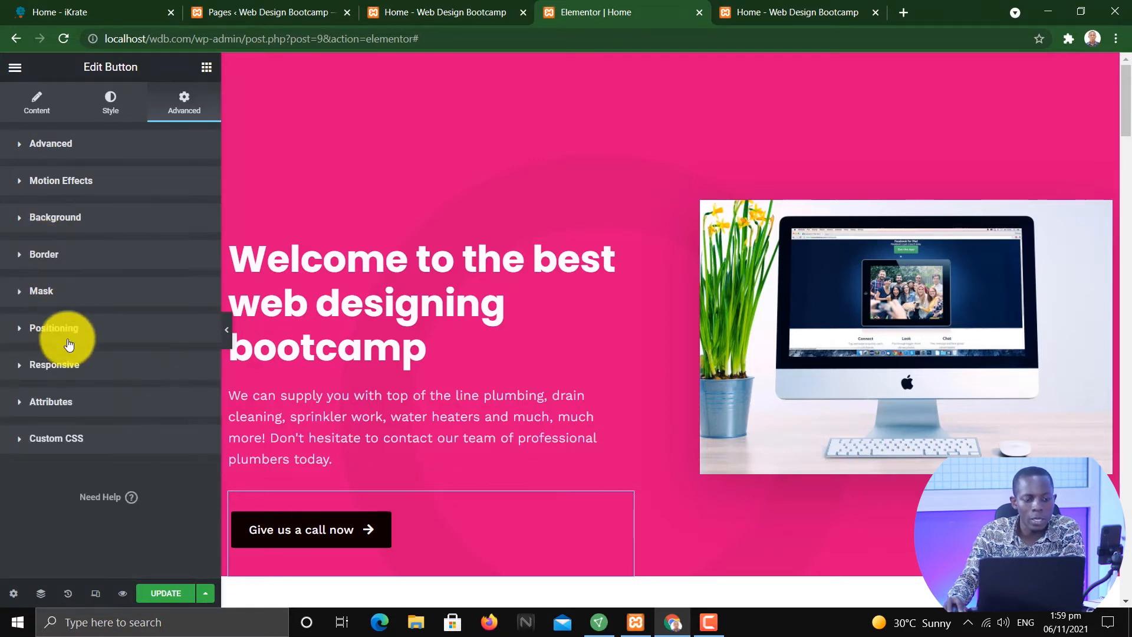
pyautogui.click(46, 293)
pyautogui.click(56, 295)
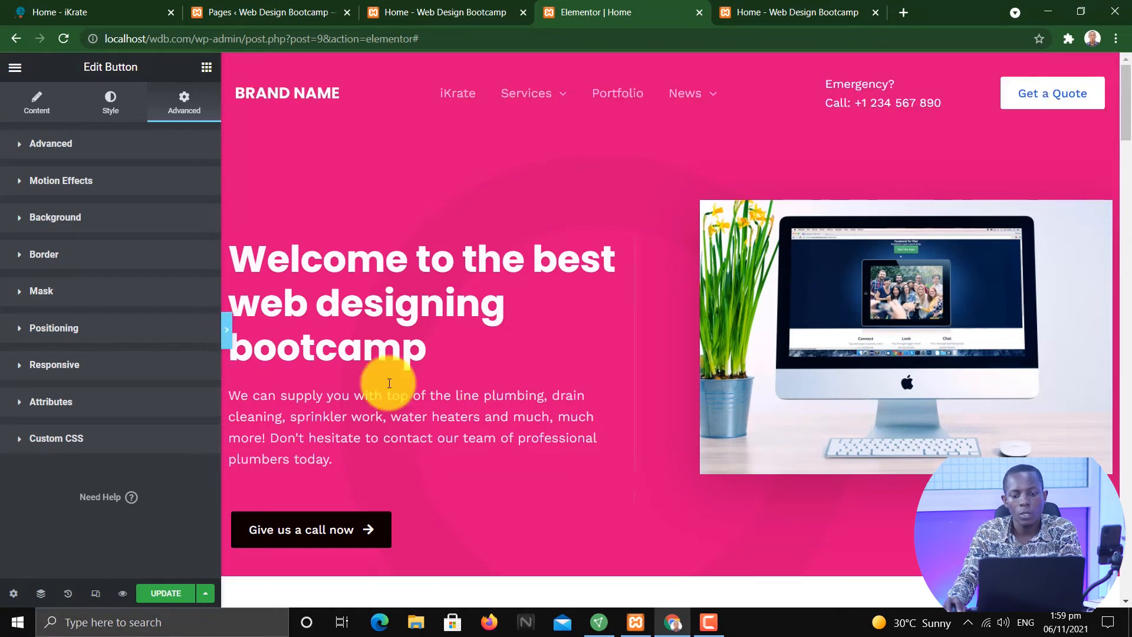
# Check the page without the editing panel, restore the panel and save the page changes.
pyautogui.hotkey('ctrl', 'p')
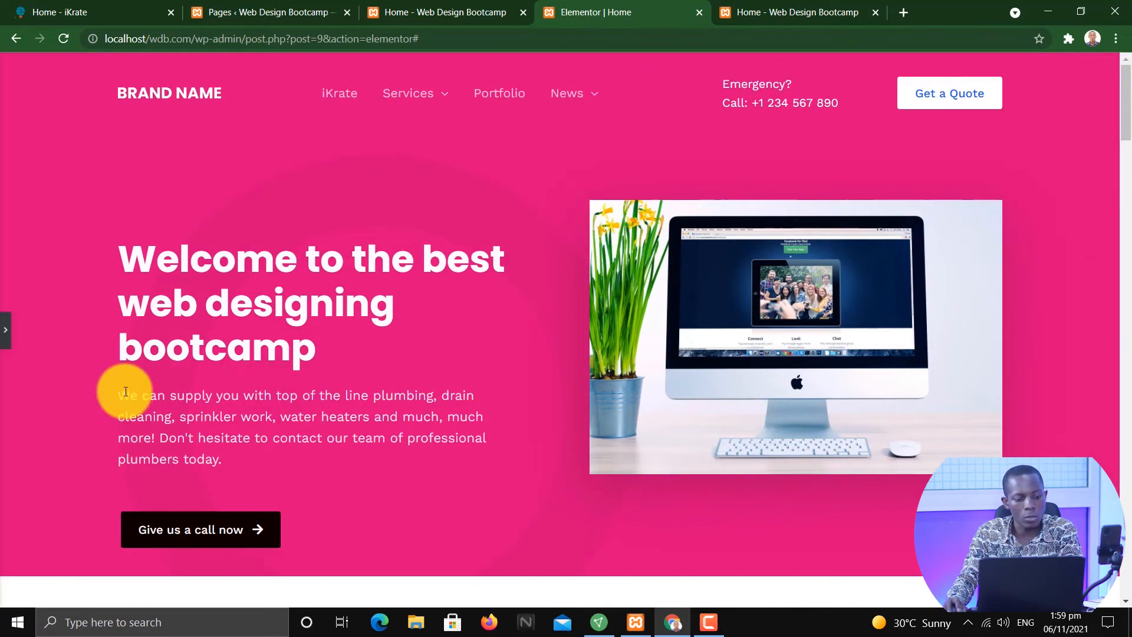
pyautogui.click(7, 330)
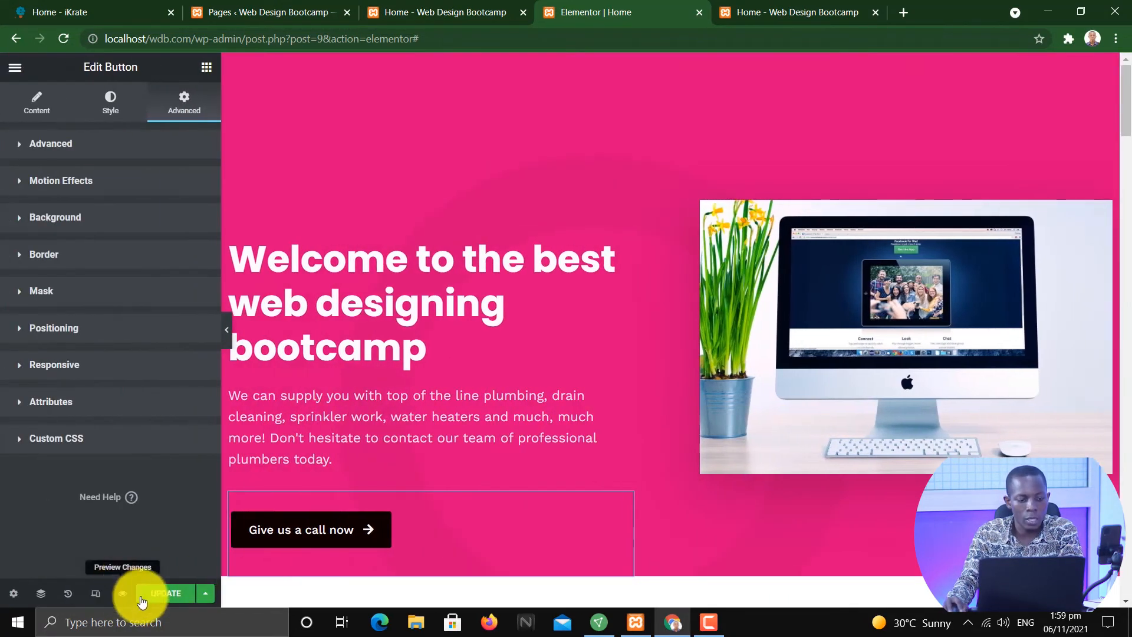
pyautogui.click(164, 593)
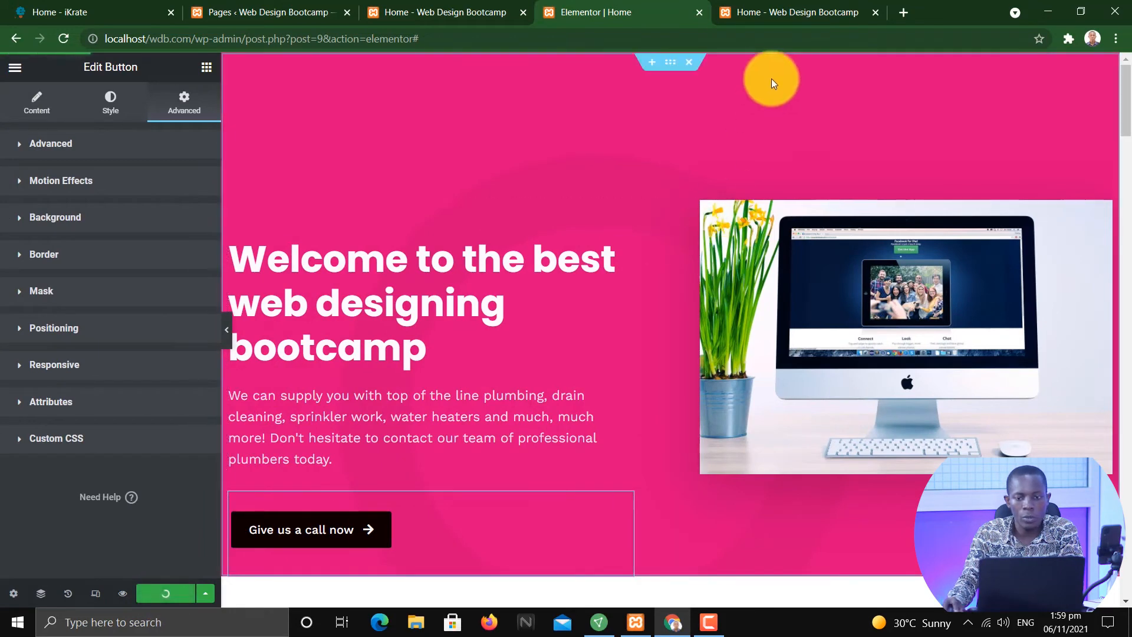
# Reload the page preview in its browser tab and examine the hero section and the section beneath it.
pyautogui.click(787, 7)
pyautogui.click(63, 38)
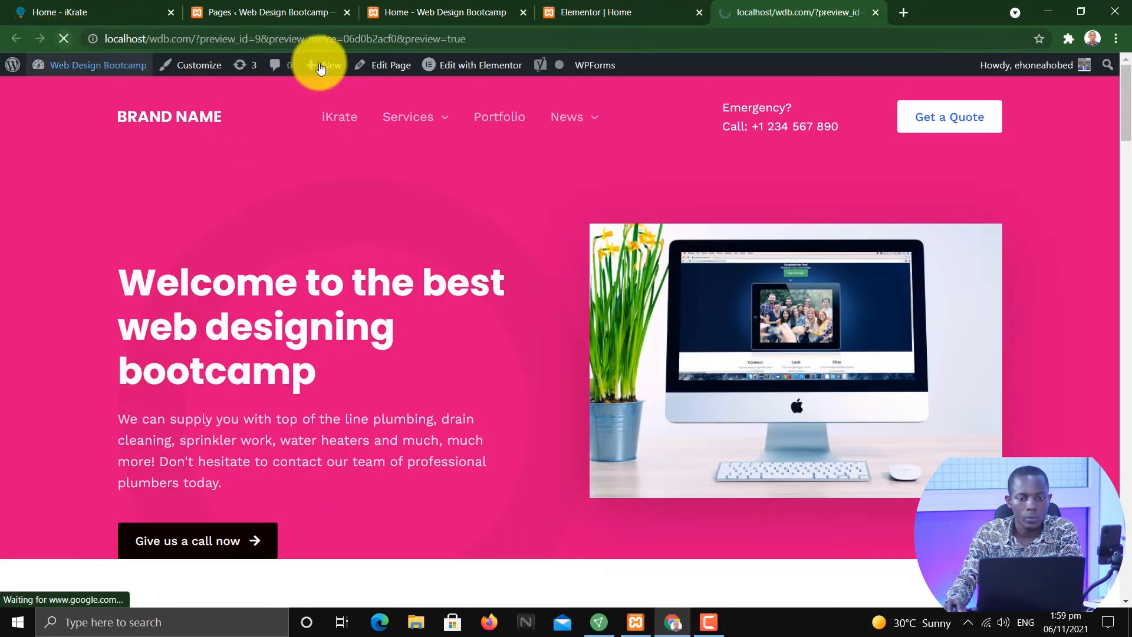
pyautogui.scroll(-3, 726, 447)
pyautogui.scroll(3, 729, 446)
pyautogui.scroll(-8, 726, 440)
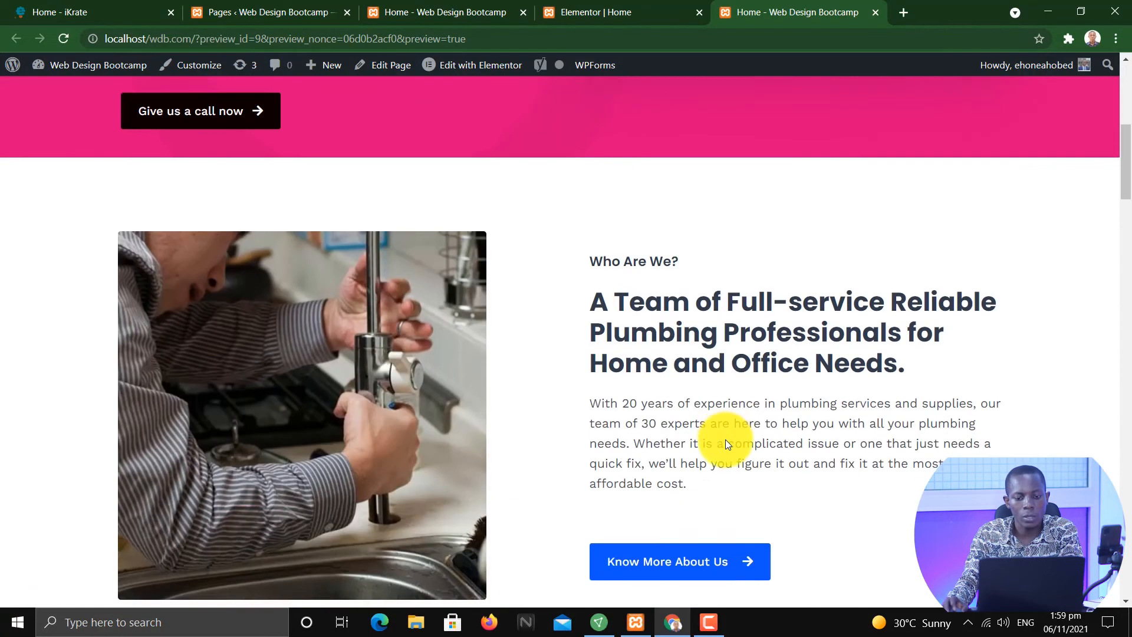
pyautogui.scroll(8, 725, 440)
pyautogui.scroll(-6, 725, 440)
# Return to the page editor, remove the plumber image beside "Who Are We?" and browse the media library for a replacement.
pyautogui.click(582, 6)
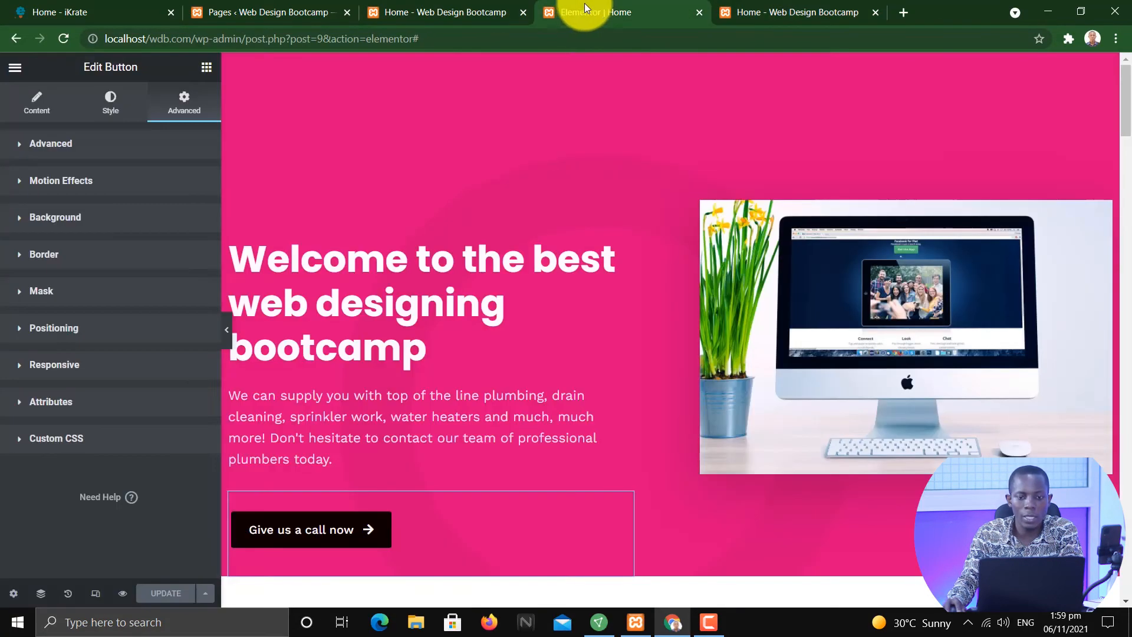
pyautogui.scroll(-6, 826, 402)
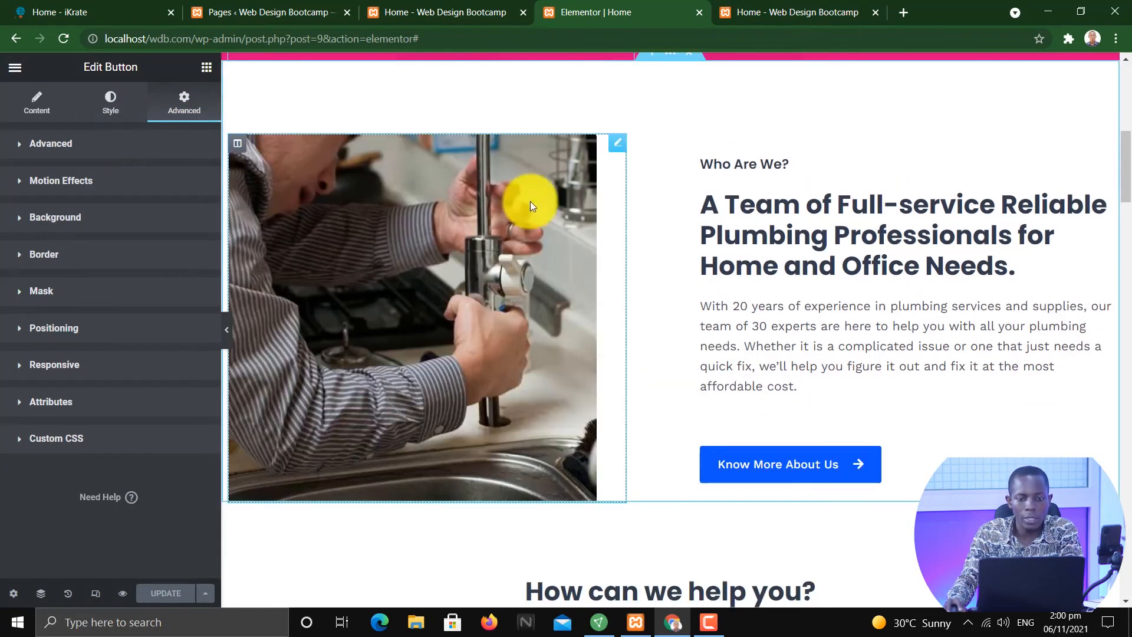
pyautogui.click(617, 144)
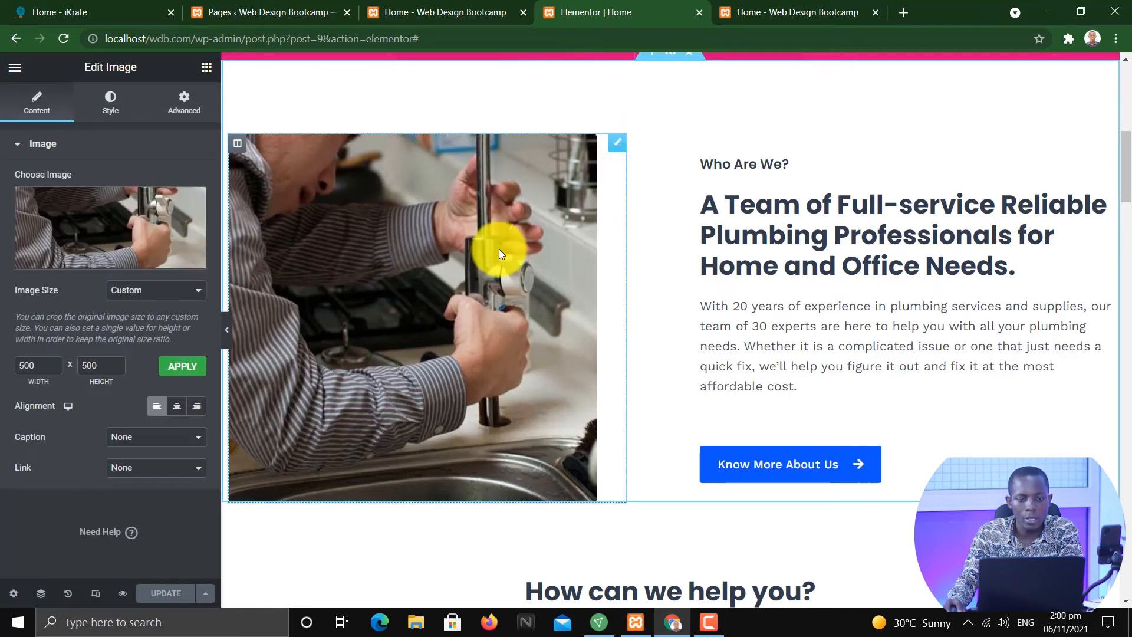
pyautogui.moveTo(30, 235)
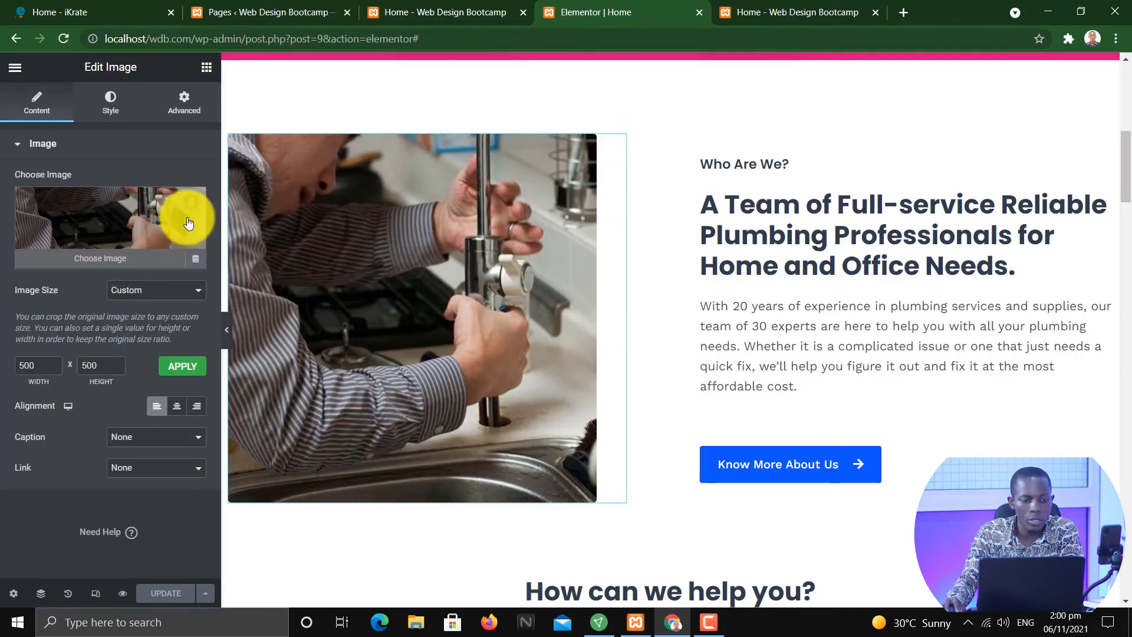
pyautogui.click(195, 258)
pyautogui.click(101, 222)
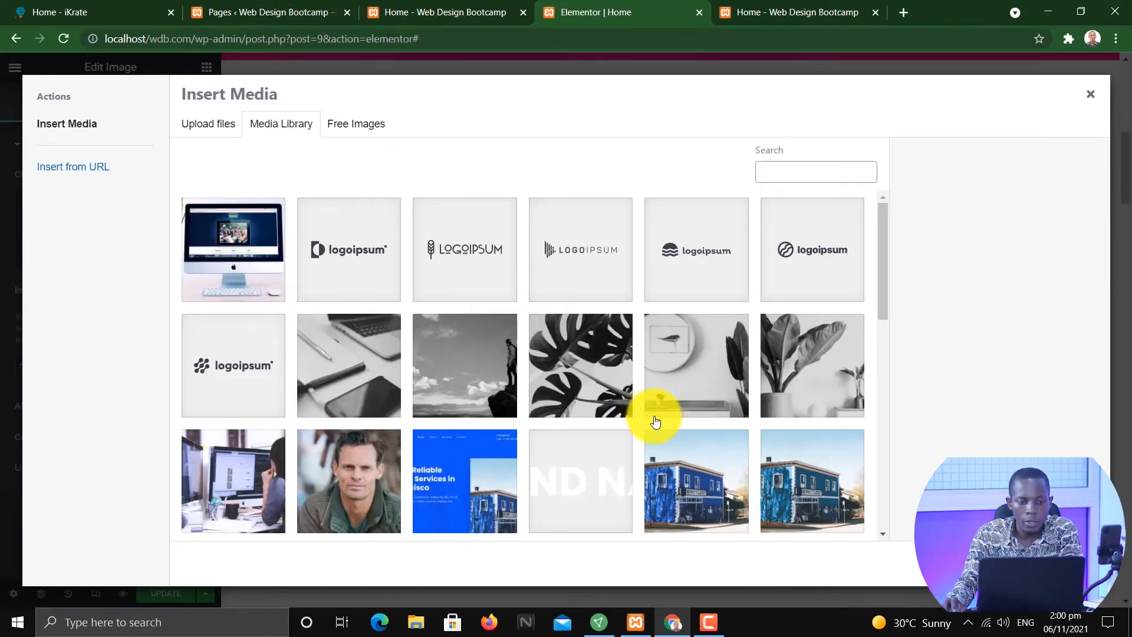
pyautogui.scroll(-5, 770, 450)
pyautogui.scroll(5, 745, 437)
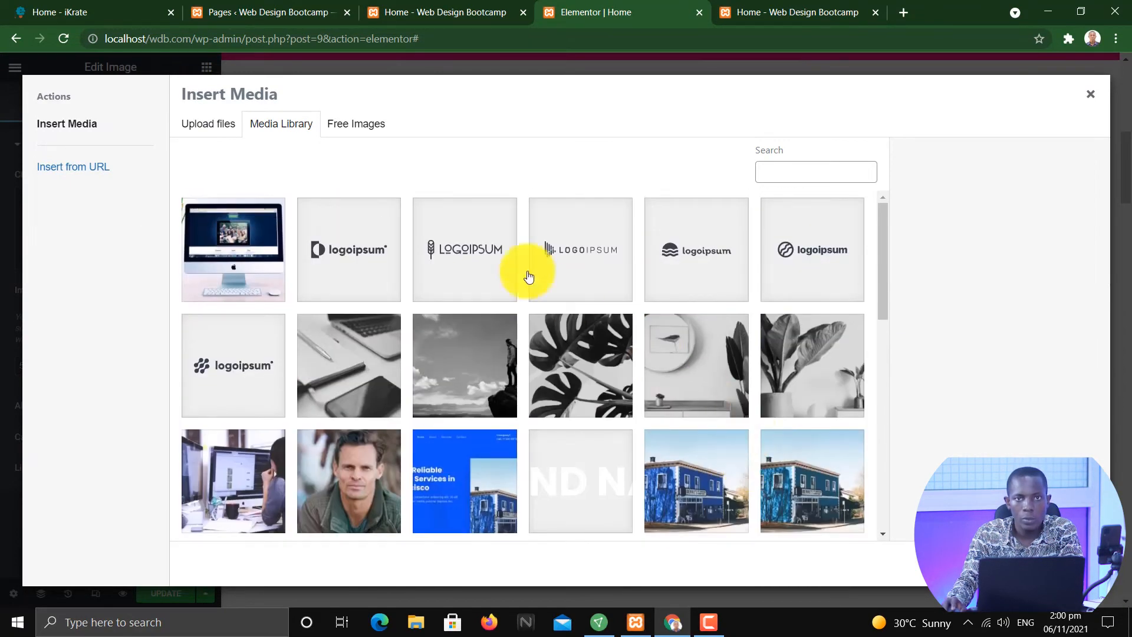
# Search the free images for "website" and insert the monitor illustration showing a video page on a blue background.
pyautogui.click(361, 130)
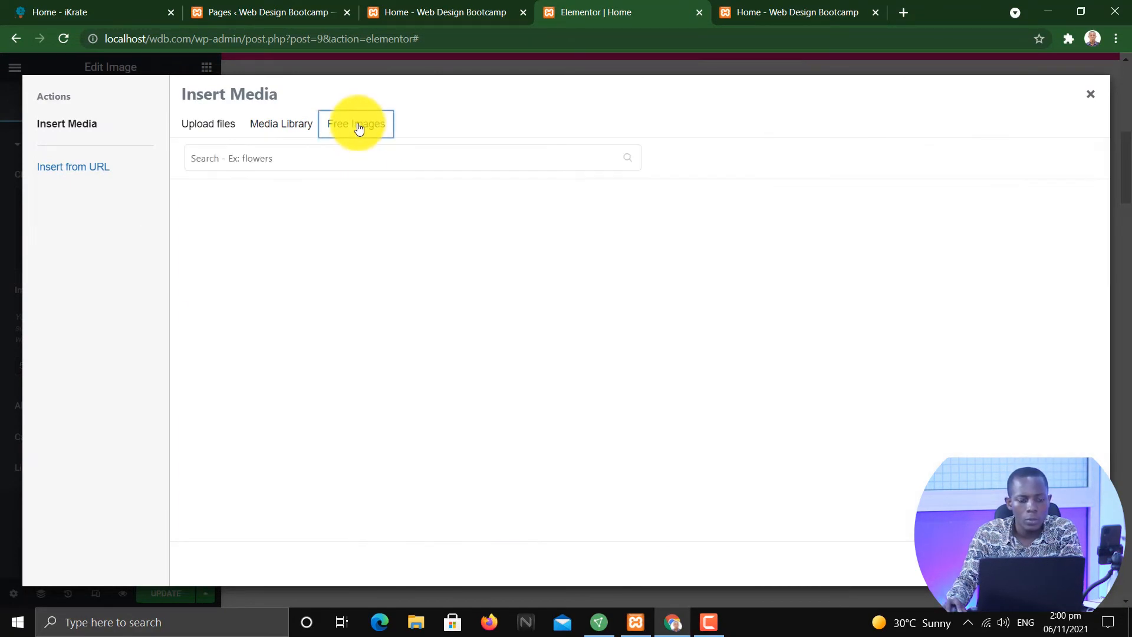
pyautogui.click(332, 162)
pyautogui.write('website')
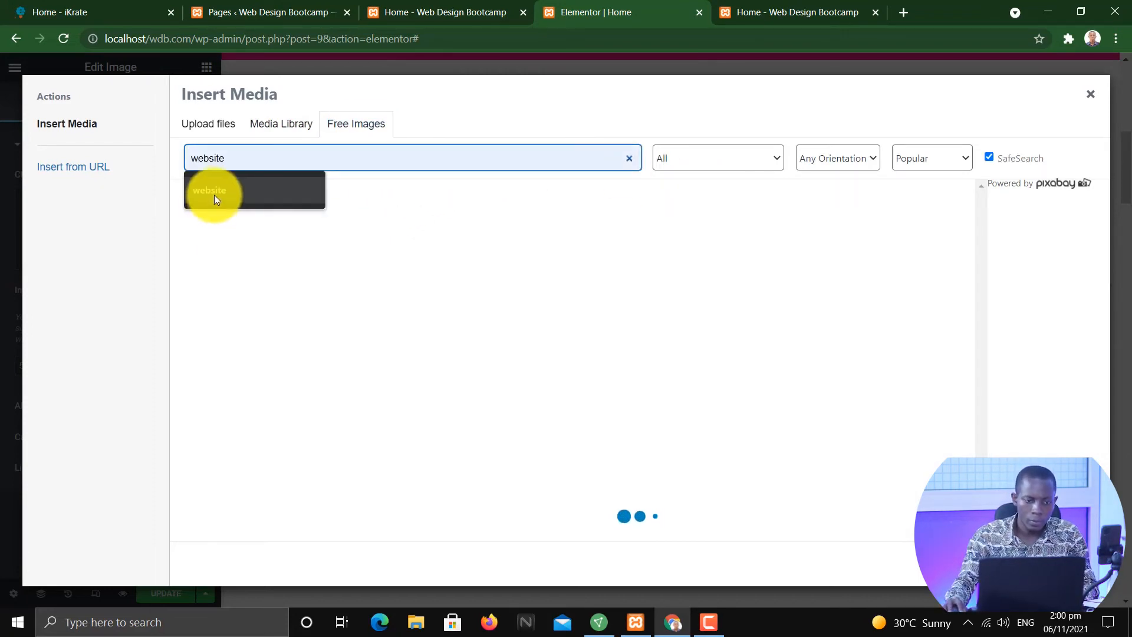
pyautogui.click(214, 193)
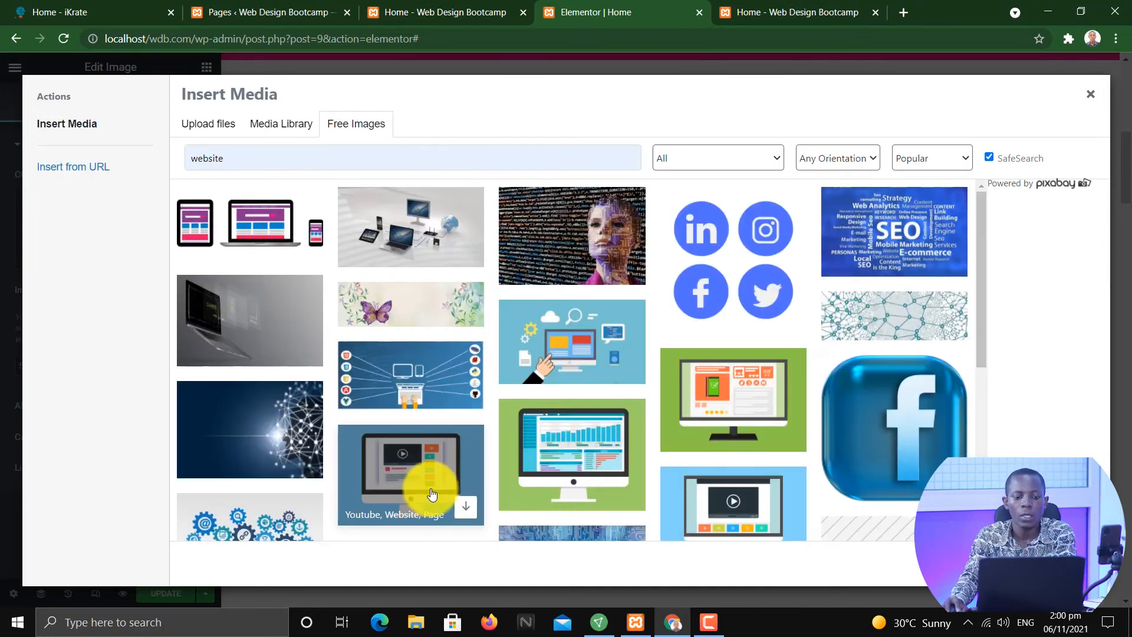
pyautogui.click(434, 477)
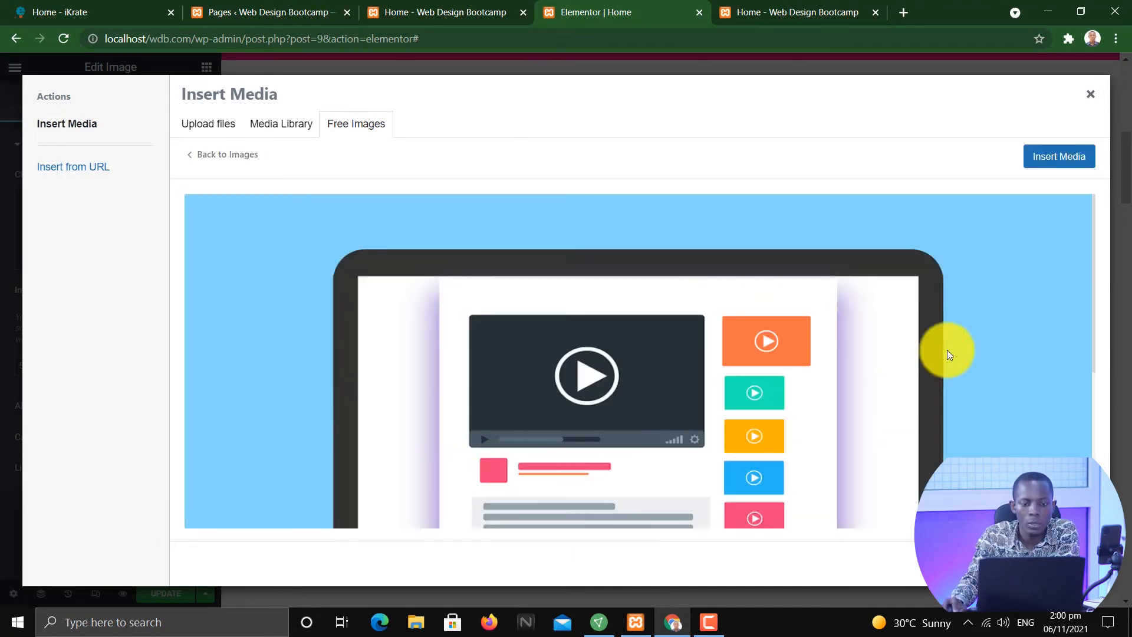
pyautogui.click(1058, 157)
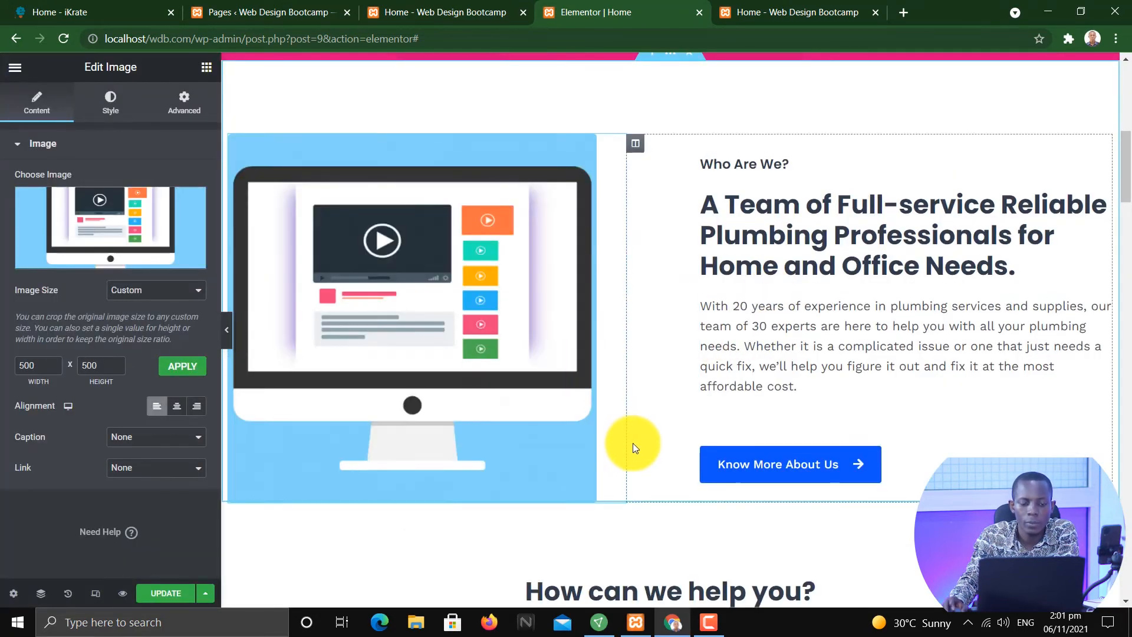
# Replace the heading under "Who Are We?" with "We are the experts in web design that you can trust with every work of yours".
pyautogui.scroll(7, 706, 374)
pyautogui.scroll(-8, 707, 374)
pyautogui.scroll(-5, 707, 372)
pyautogui.scroll(8, 706, 373)
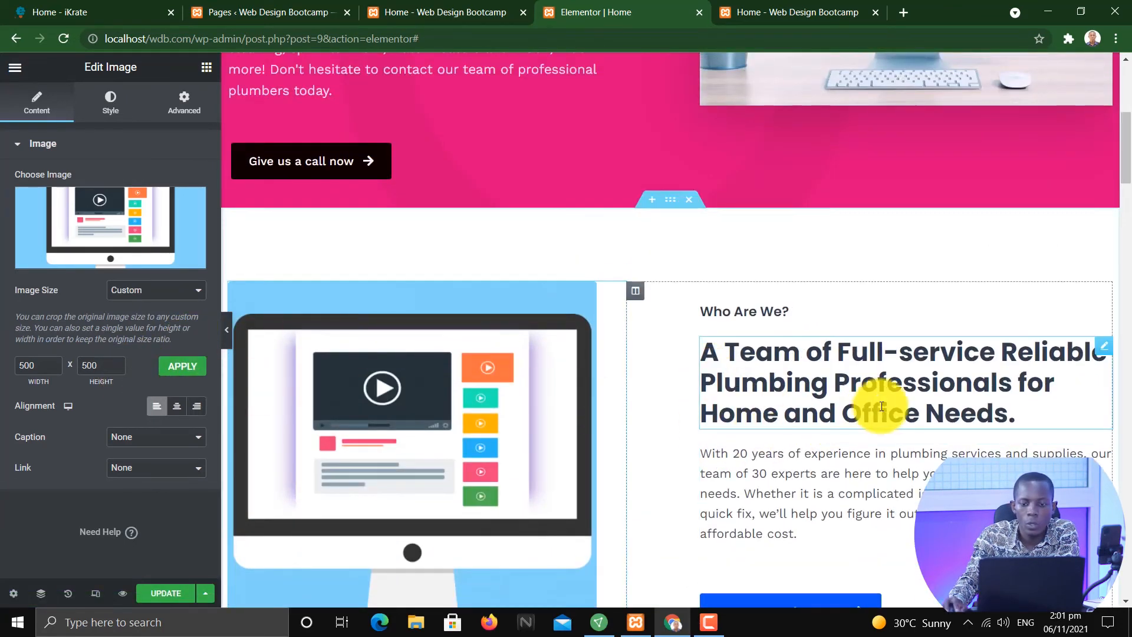
pyautogui.click(892, 389)
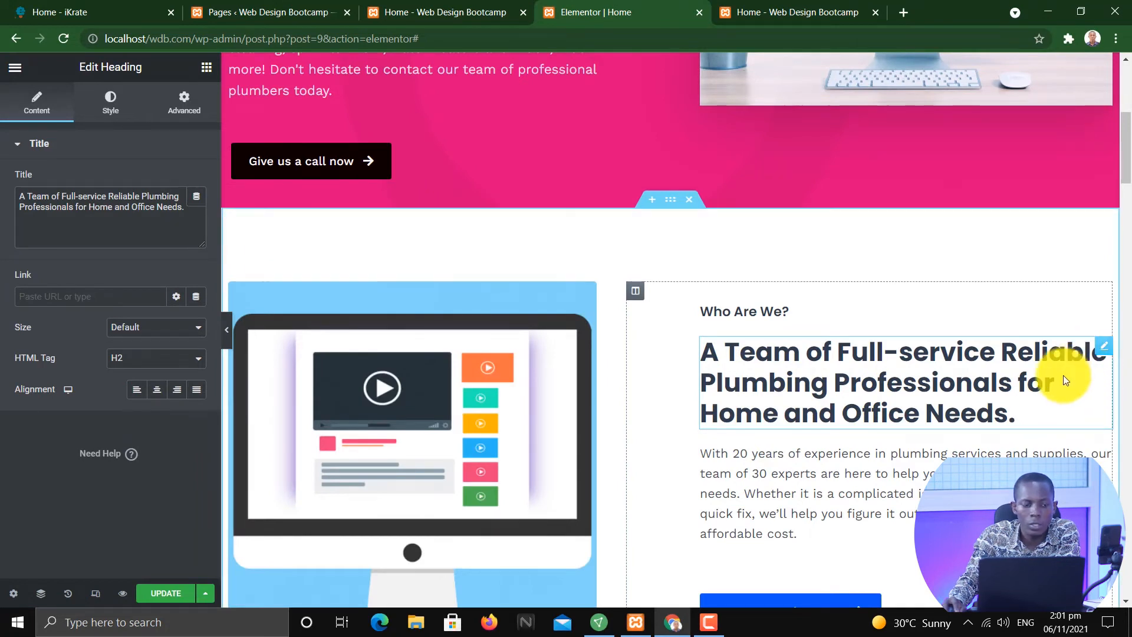
pyautogui.click(131, 214)
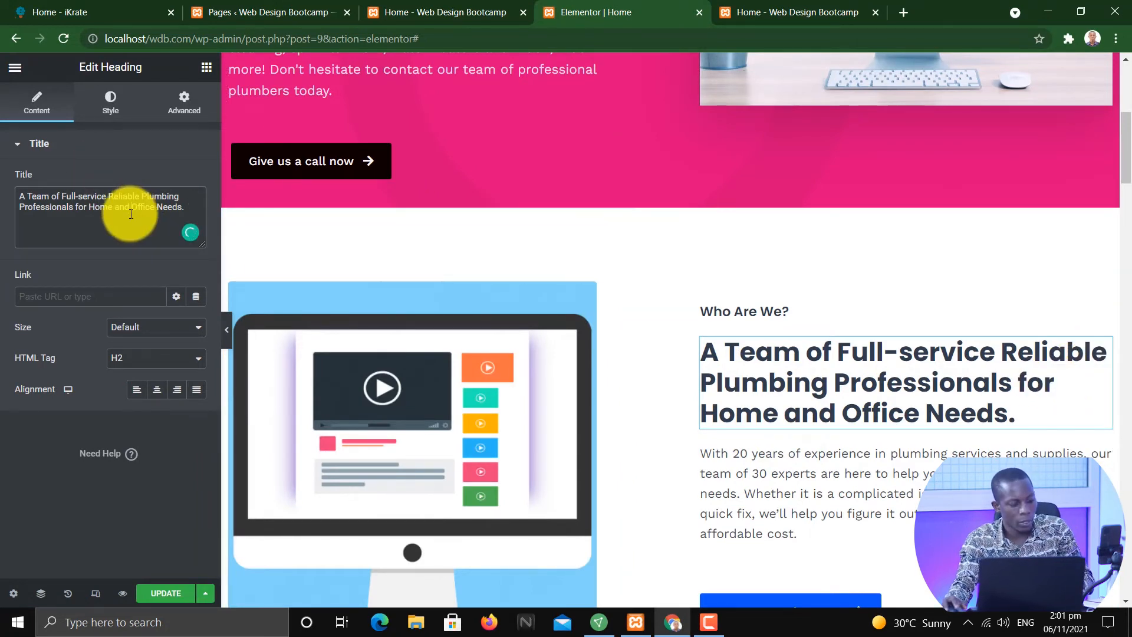
pyautogui.hotkey('ctrl', 'a')
pyautogui.write('We')
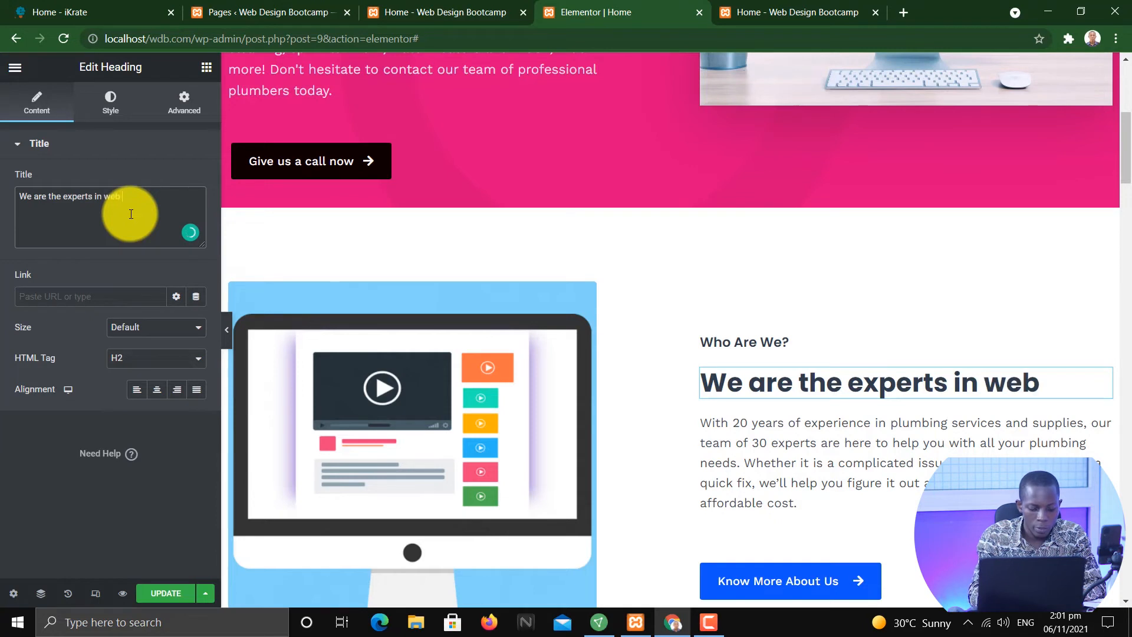
pyautogui.write('n trust with ')
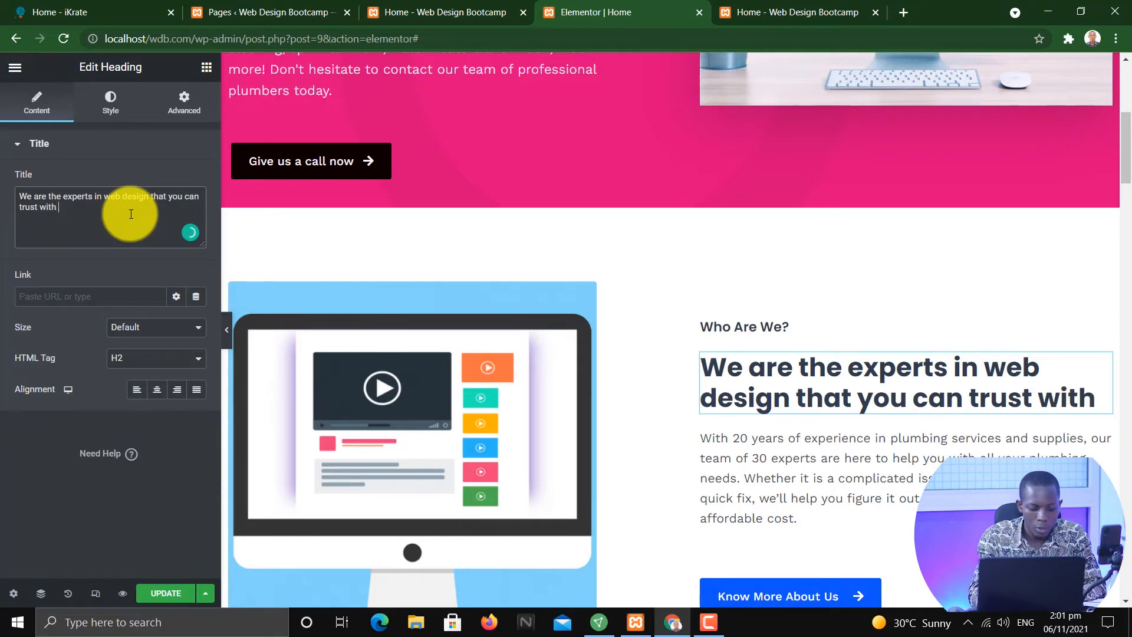
pyautogui.write('every work')
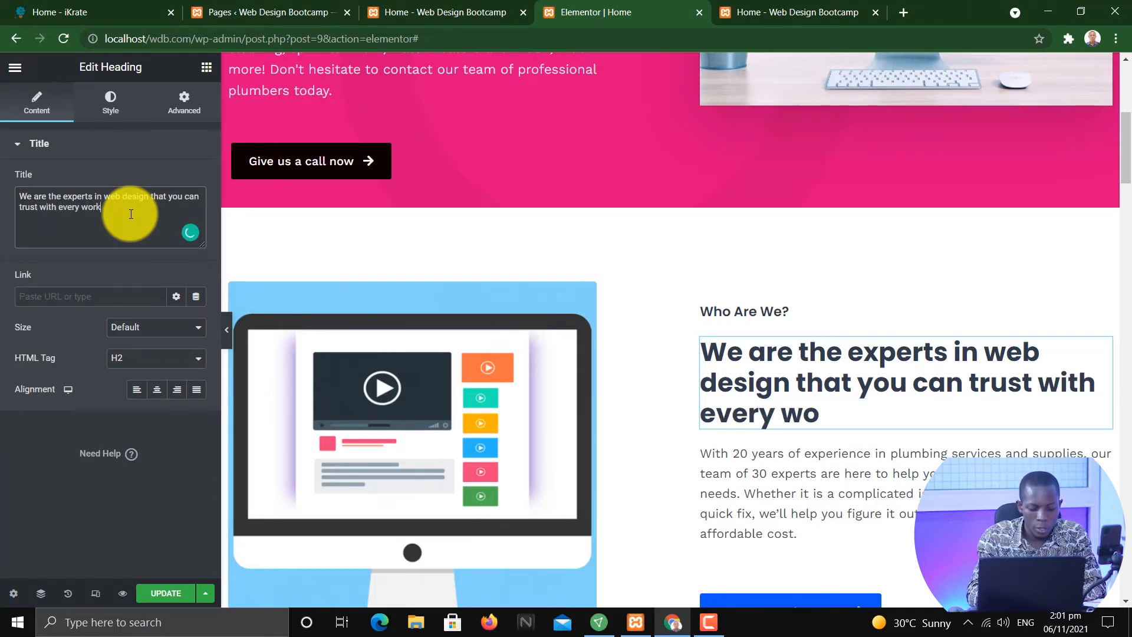
pyautogui.write(' of yours')
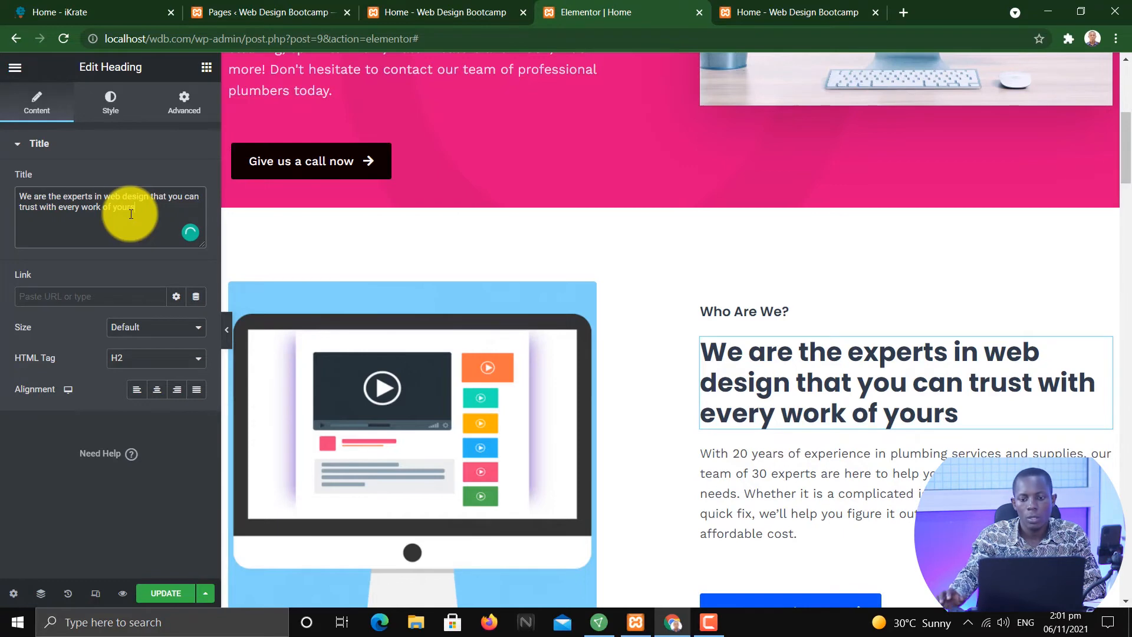
# Open the paragraph below the "We are the experts in web design" heading for editing and save the page.
pyautogui.click(796, 501)
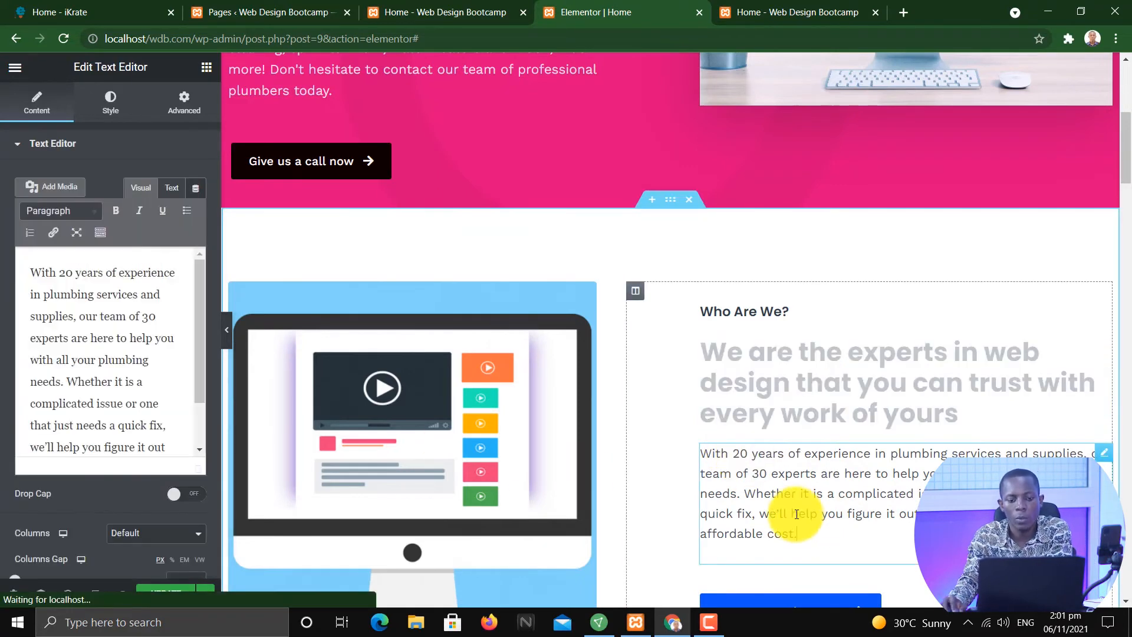
pyautogui.click(90, 338)
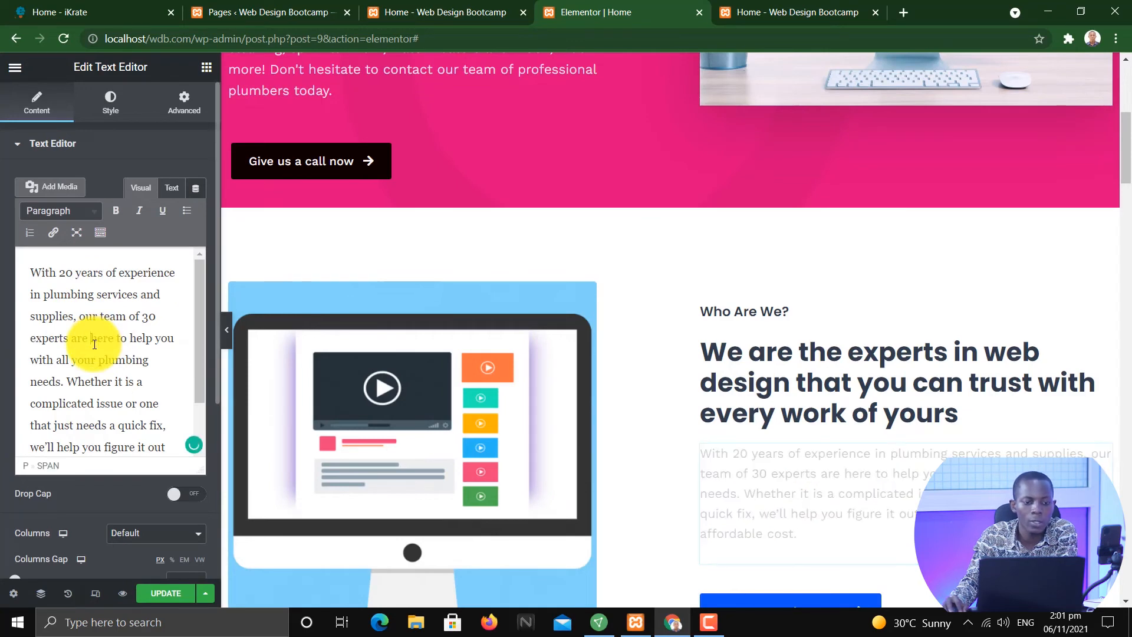
pyautogui.scroll(-1, 632, 445)
pyautogui.scroll(-3, 632, 441)
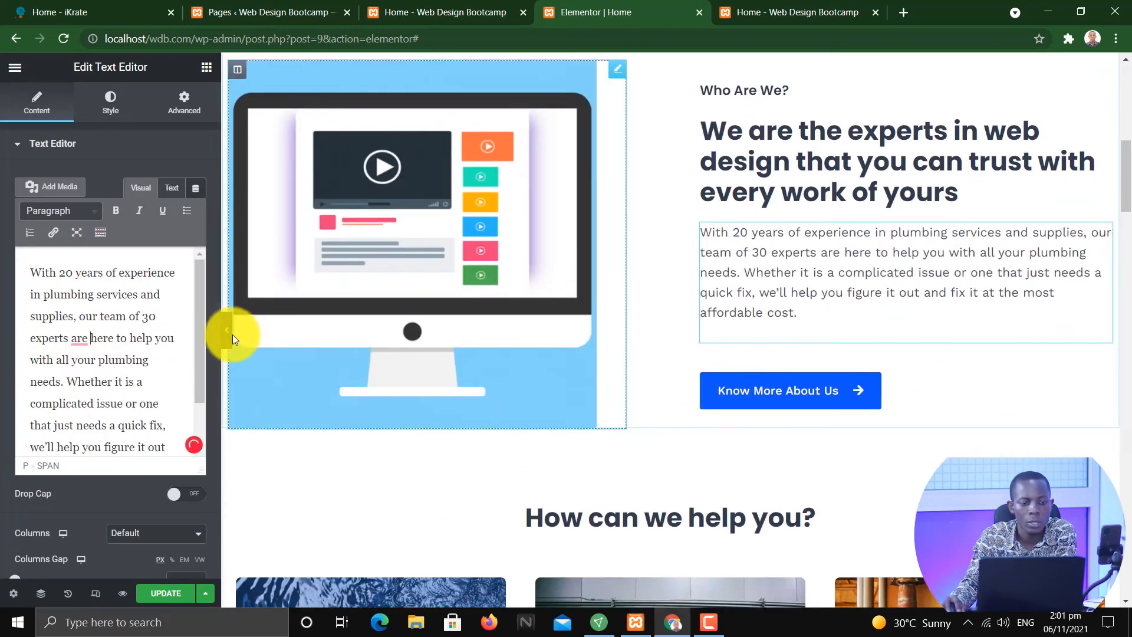
pyautogui.click(164, 599)
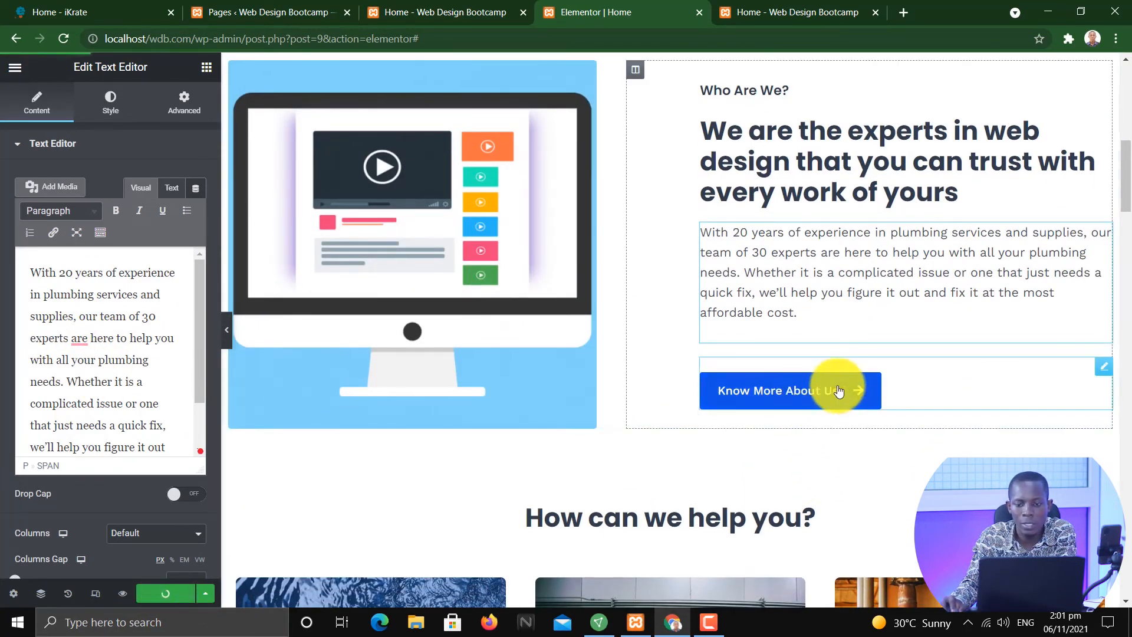
# Open the "Know More About Us" button for editing.
pyautogui.scroll(1, 961, 360)
pyautogui.scroll(2, 960, 359)
pyautogui.scroll(-2, 955, 361)
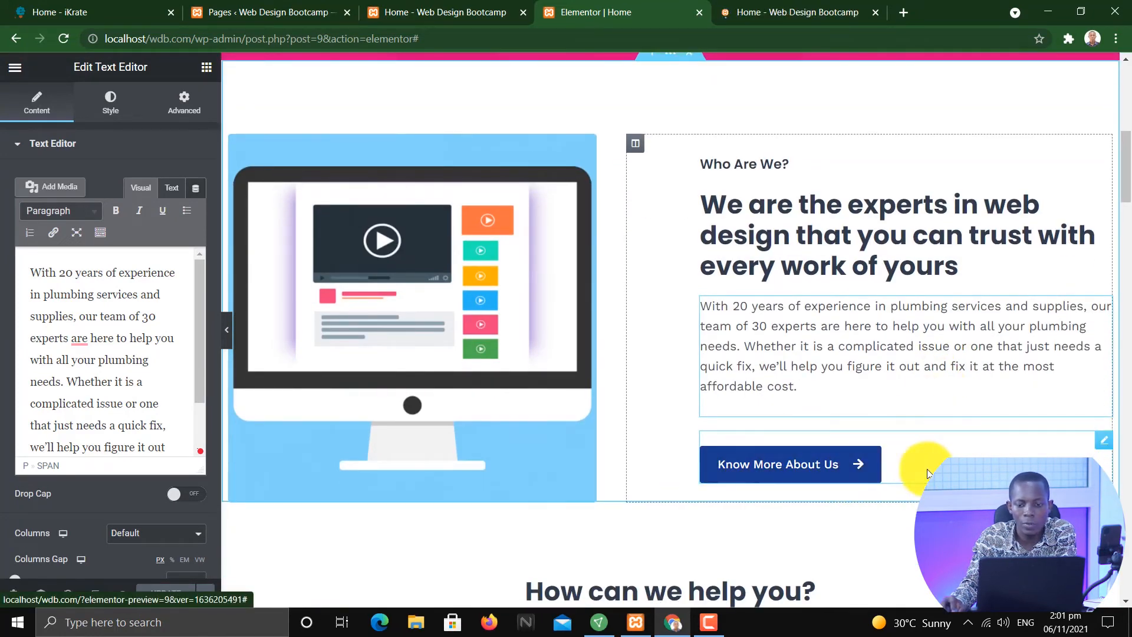
pyautogui.click(1106, 445)
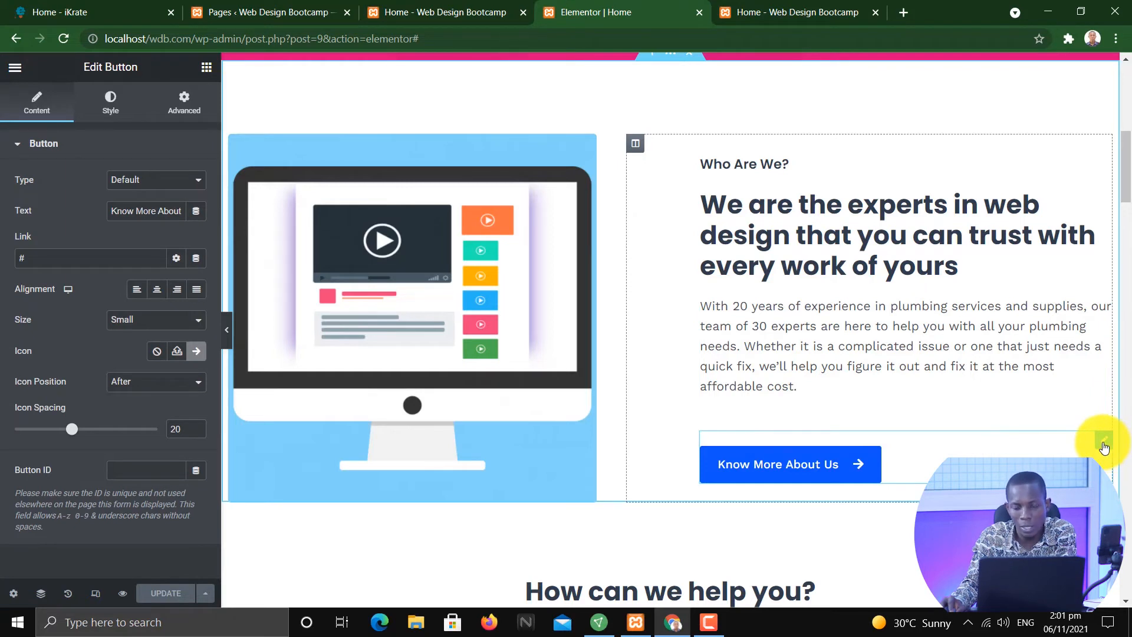
# Try the Success, Warning and Danger types on the "Know More About Us" button, restoring Default at the end.
pyautogui.click(112, 106)
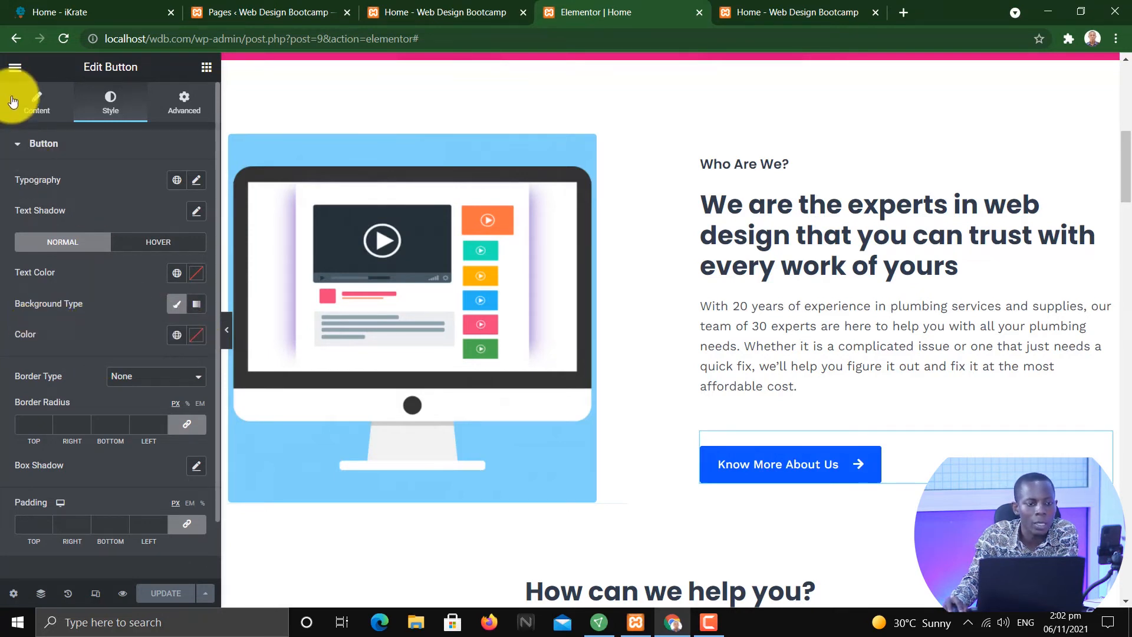
pyautogui.click(30, 102)
pyautogui.click(118, 110)
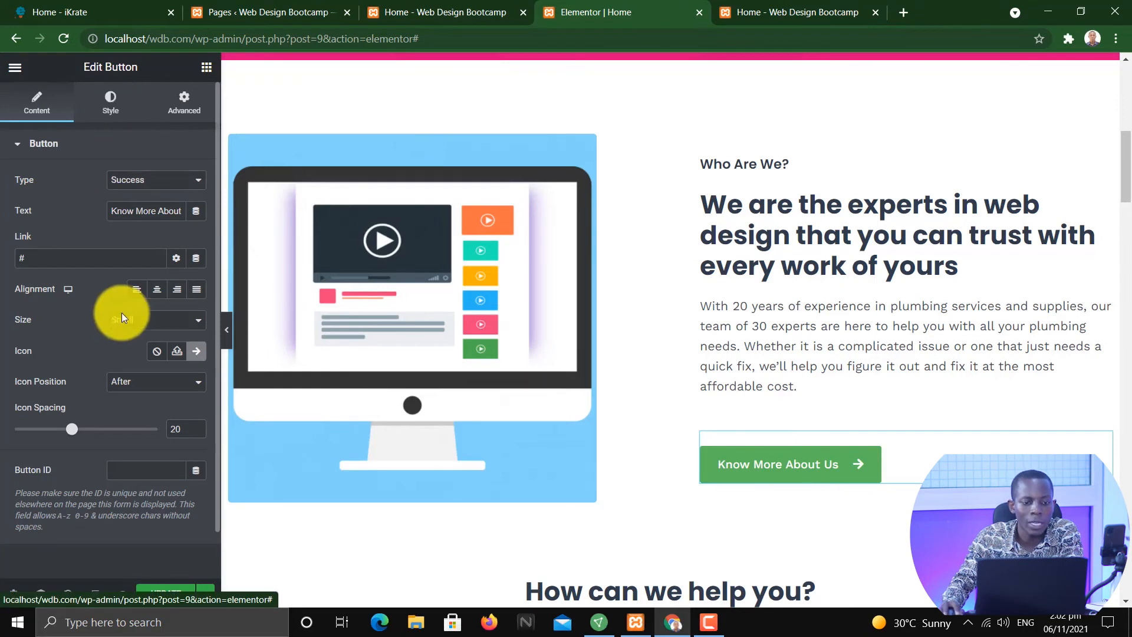
pyautogui.click(42, 103)
pyautogui.click(165, 181)
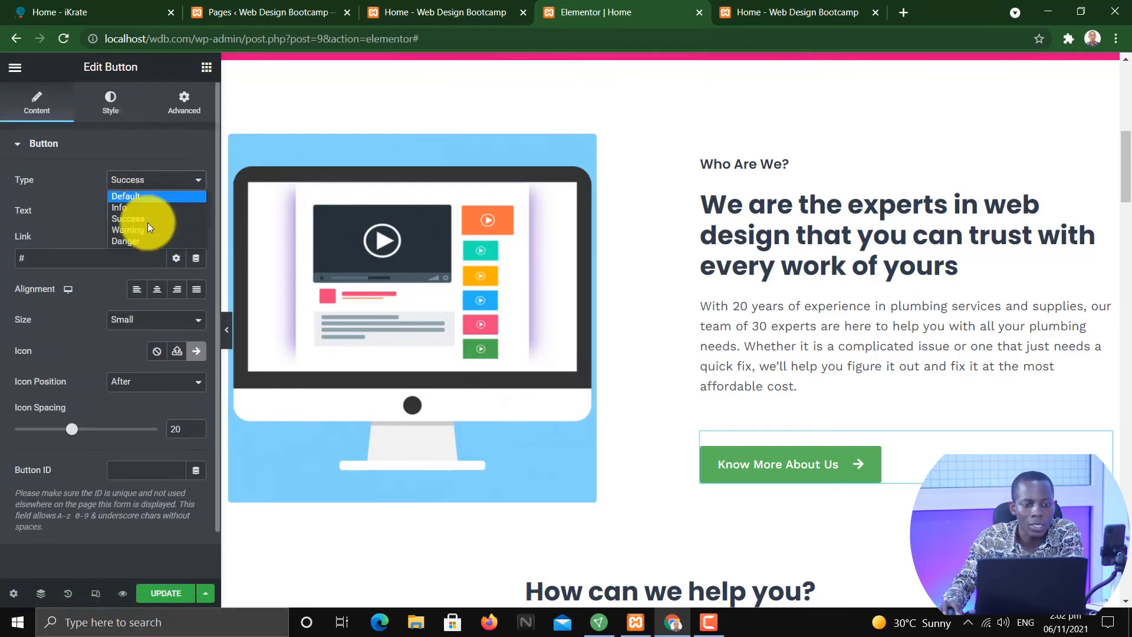
pyautogui.click(154, 230)
pyautogui.click(150, 183)
pyautogui.click(149, 243)
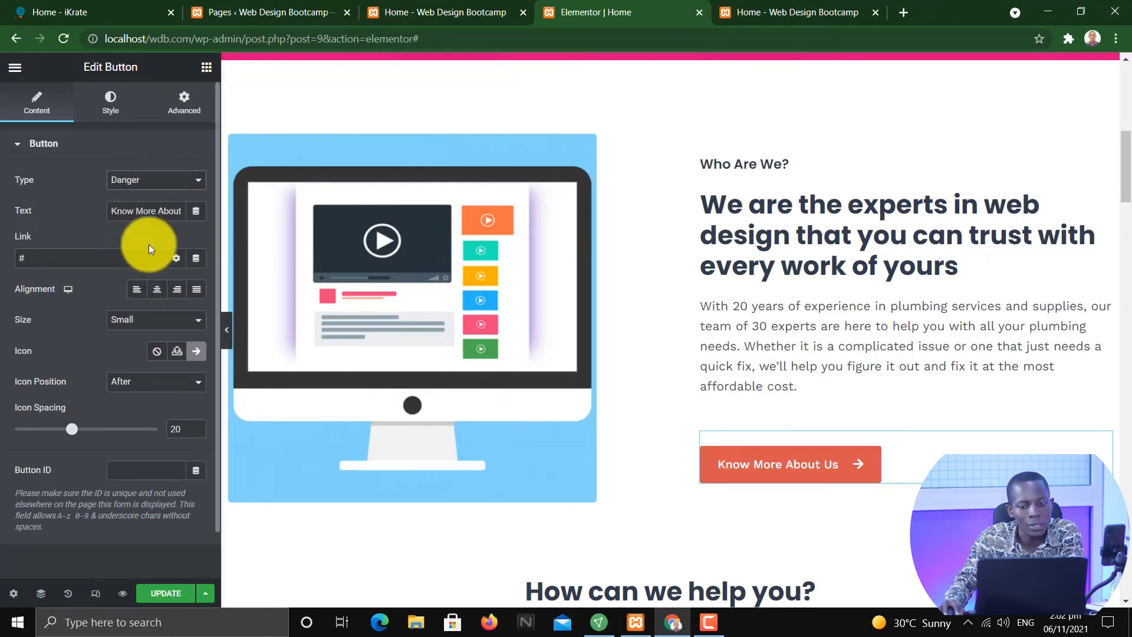
pyautogui.click(146, 181)
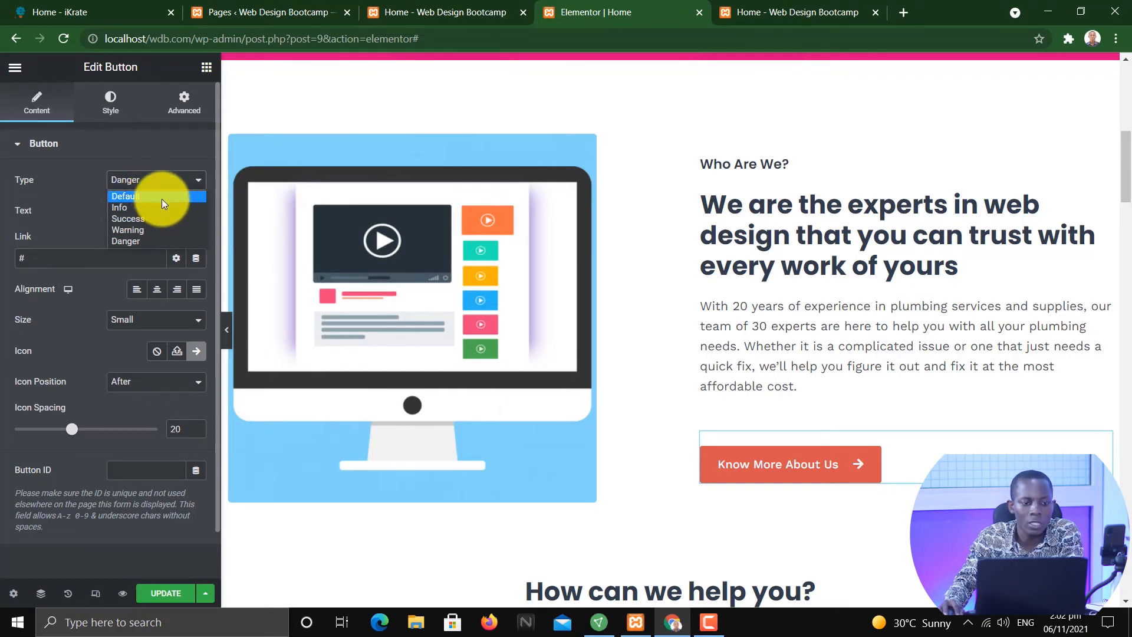
pyautogui.click(161, 199)
# Set the "Know More About Us" button's normal background color to purple #7F0C60 and save the page.
pyautogui.click(110, 102)
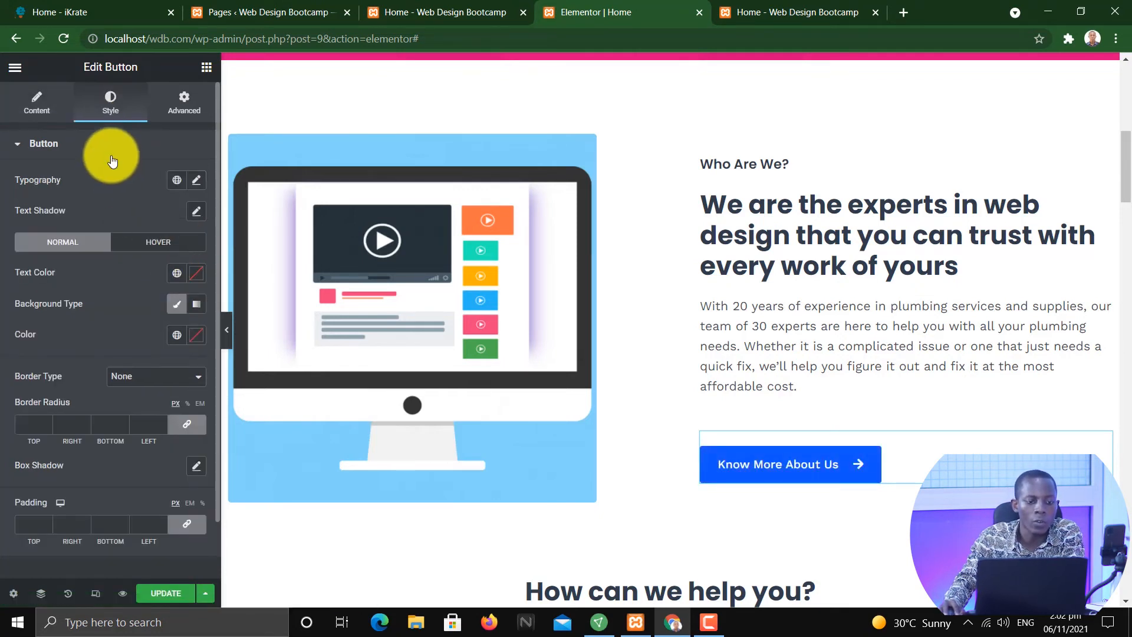
pyautogui.click(197, 339)
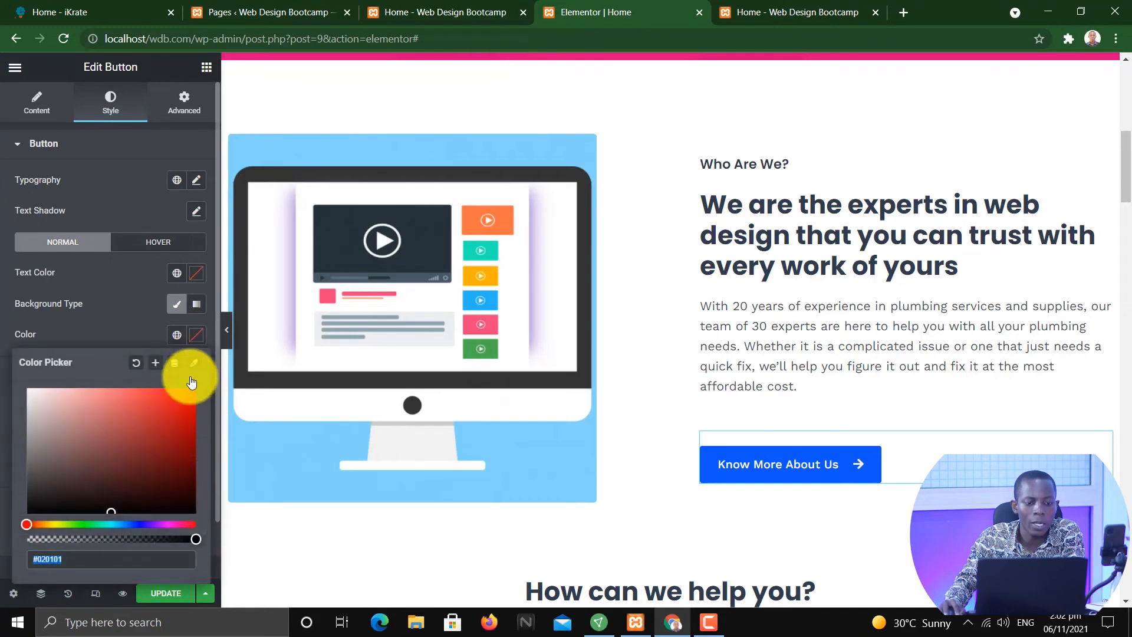
pyautogui.click(58, 334)
pyautogui.click(197, 339)
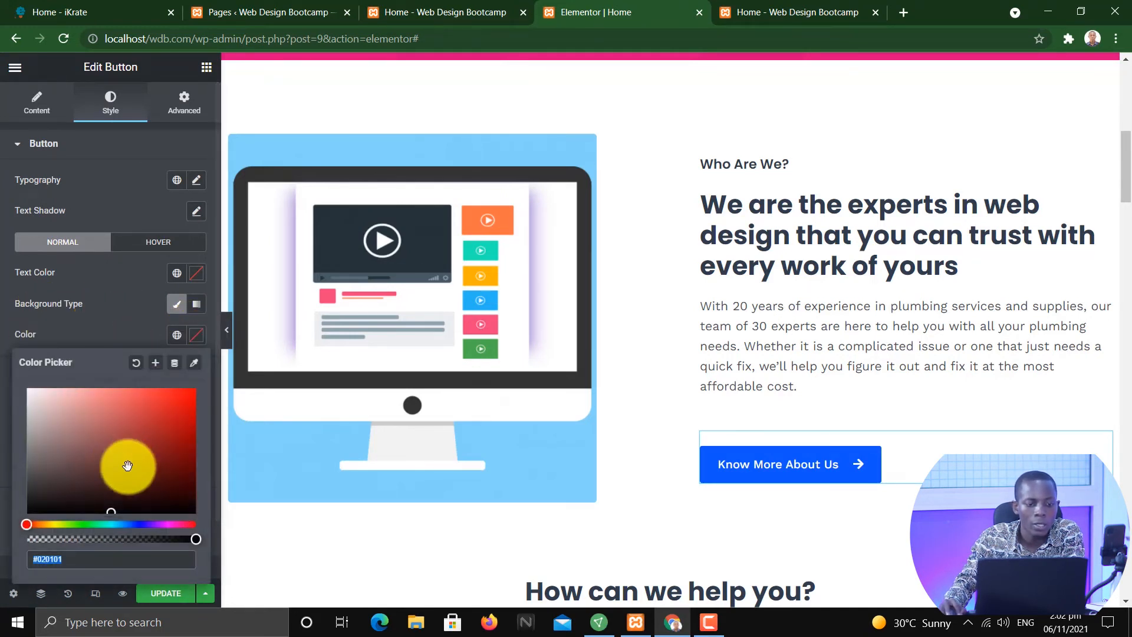
pyautogui.click(136, 424)
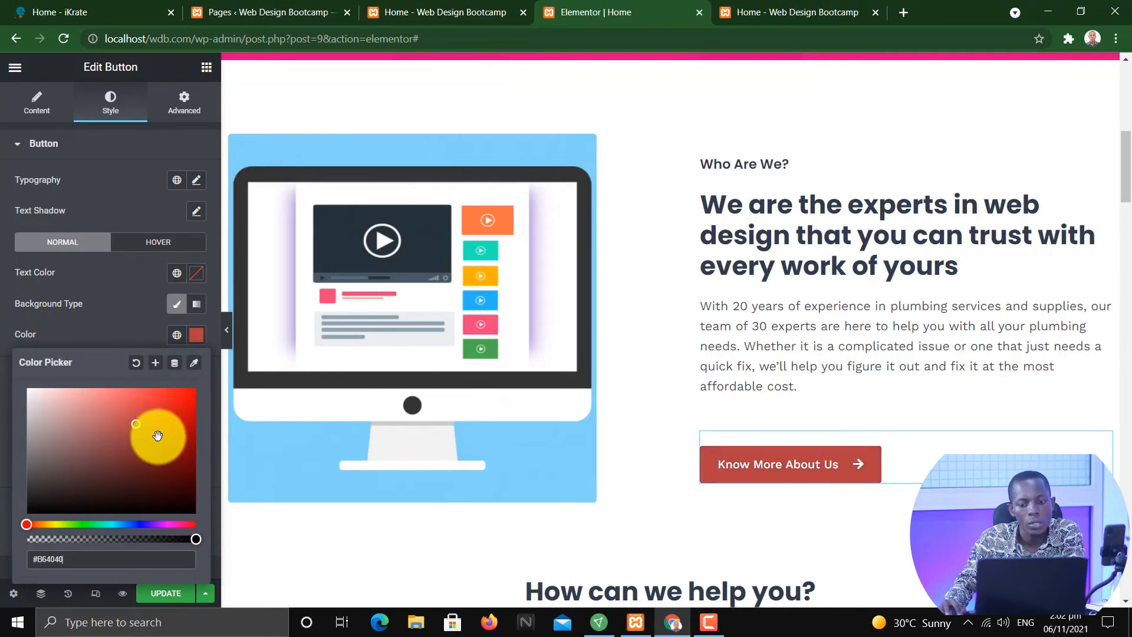
pyautogui.click(175, 524)
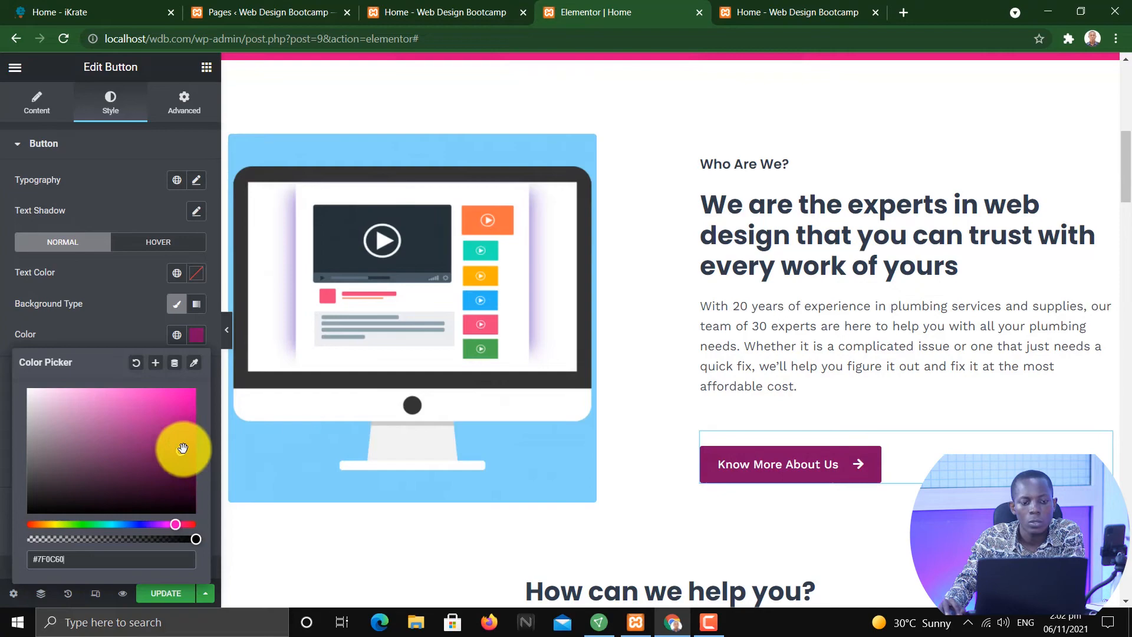
pyautogui.click(136, 328)
pyautogui.scroll(5, 782, 270)
pyautogui.scroll(-5, 782, 270)
pyautogui.click(168, 592)
# Examine the services, emergency and customer review sections below "Who Are We?" and bring up the list of widgets.
pyautogui.scroll(-6, 689, 305)
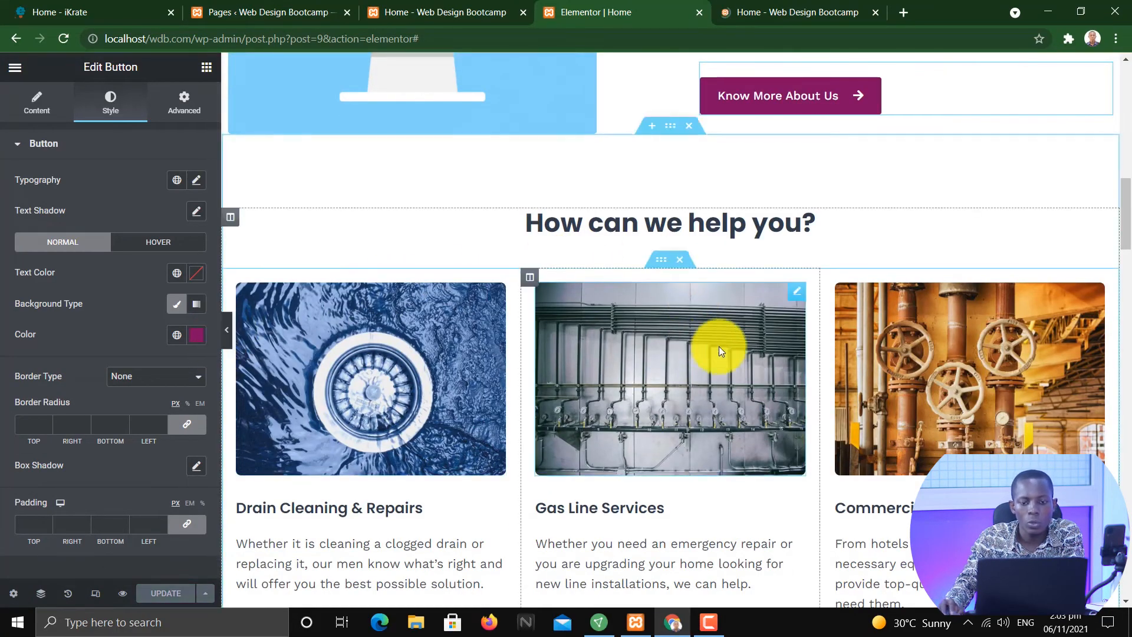
pyautogui.scroll(-1, 747, 331)
pyautogui.scroll(-5, 746, 331)
pyautogui.scroll(17, 747, 332)
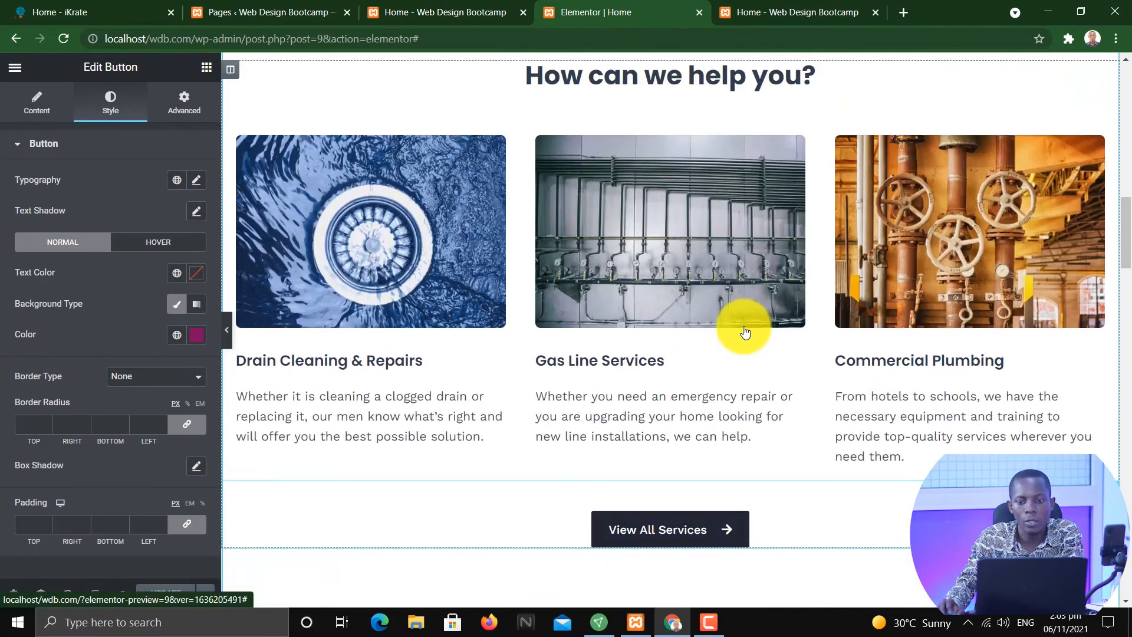
pyautogui.scroll(5, 744, 329)
pyautogui.scroll(-16, 745, 327)
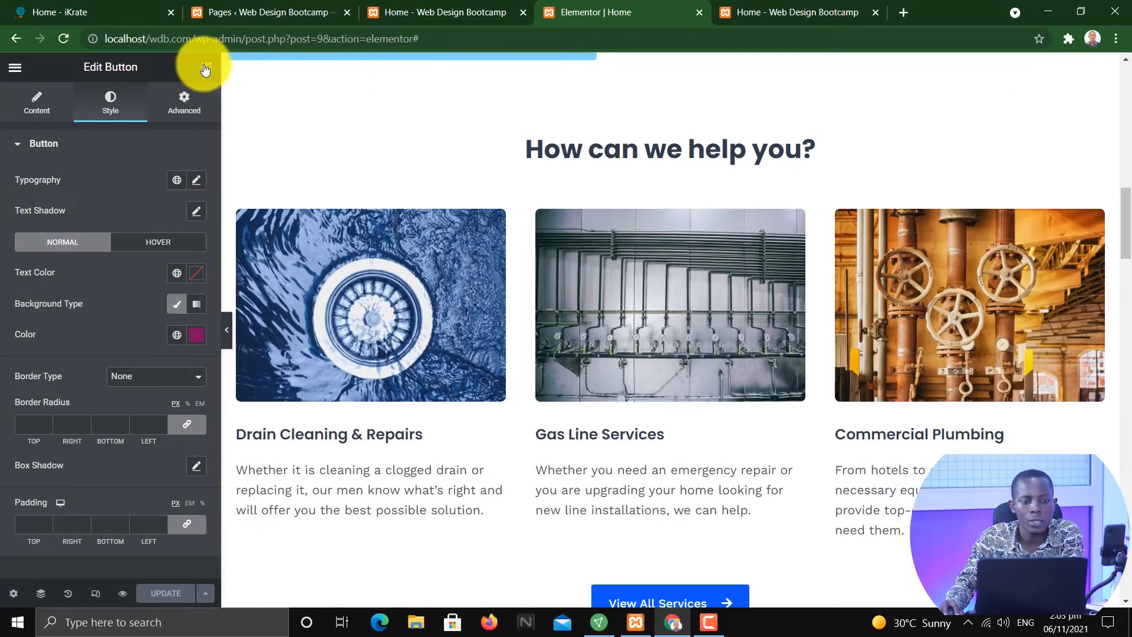
pyautogui.click(204, 69)
pyautogui.scroll(7, 734, 325)
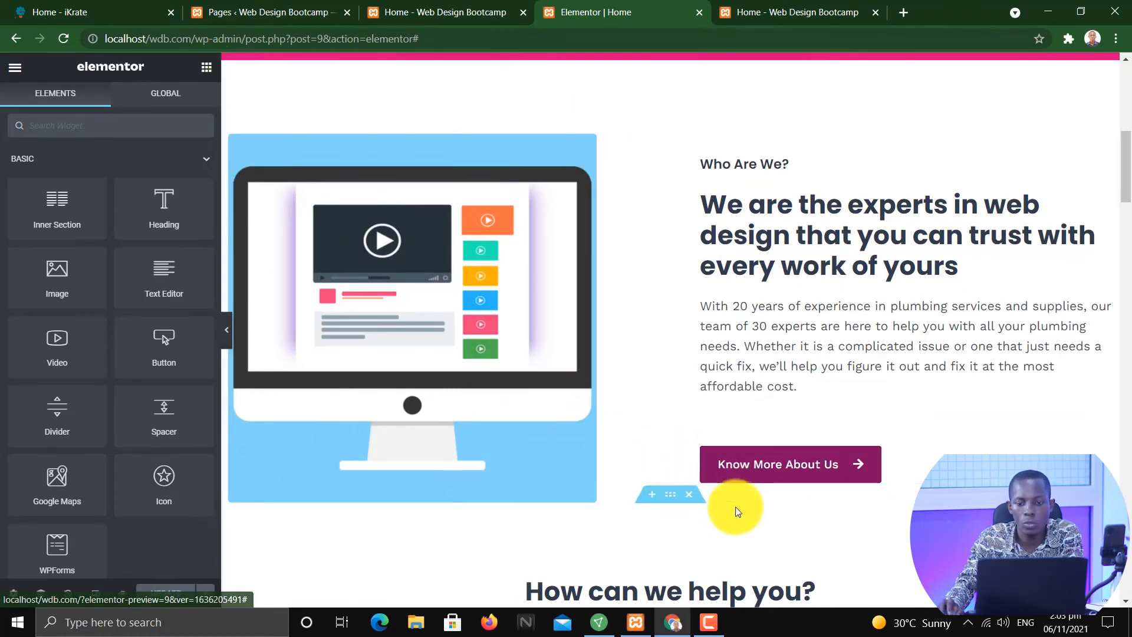
pyautogui.scroll(-3, 737, 511)
pyautogui.scroll(1, 711, 336)
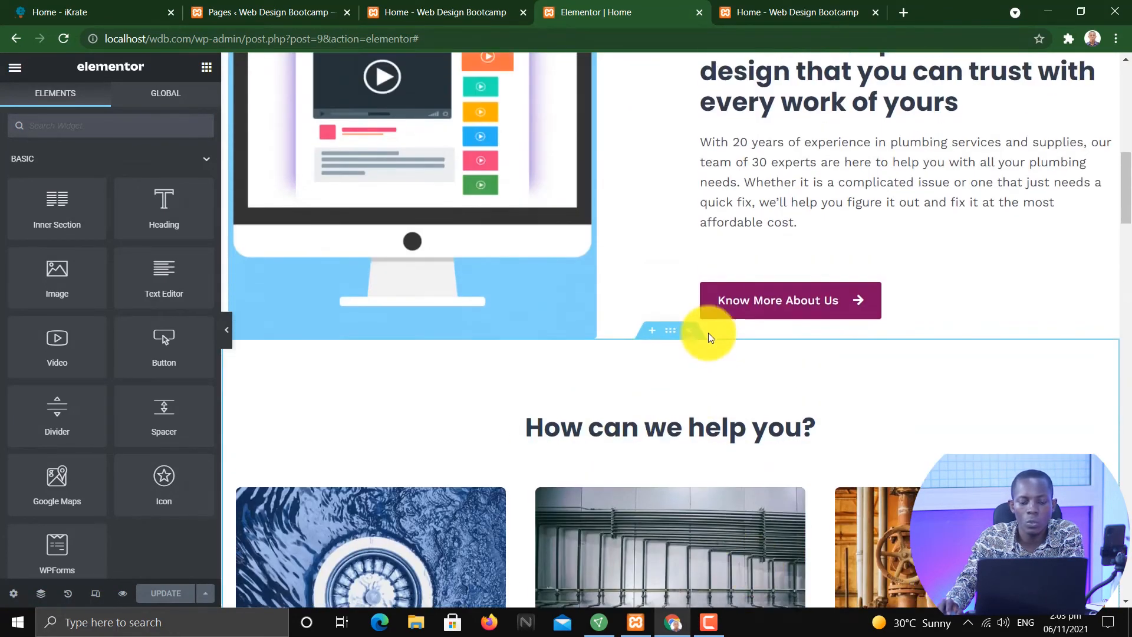
pyautogui.scroll(-5, 688, 366)
pyautogui.scroll(4, 695, 359)
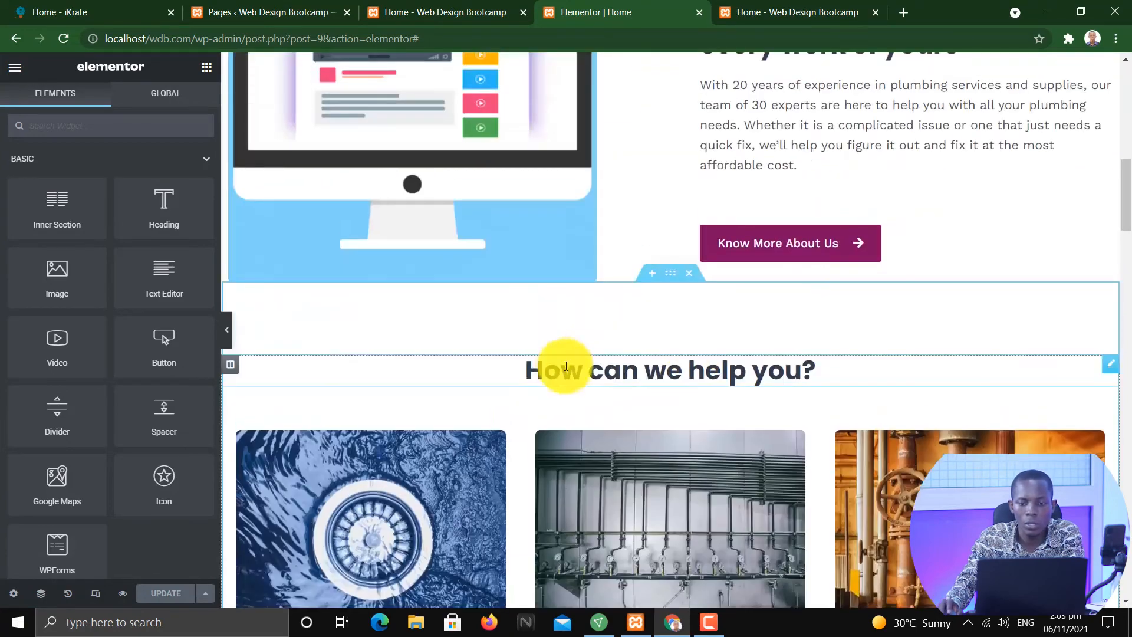
pyautogui.scroll(-16, 648, 330)
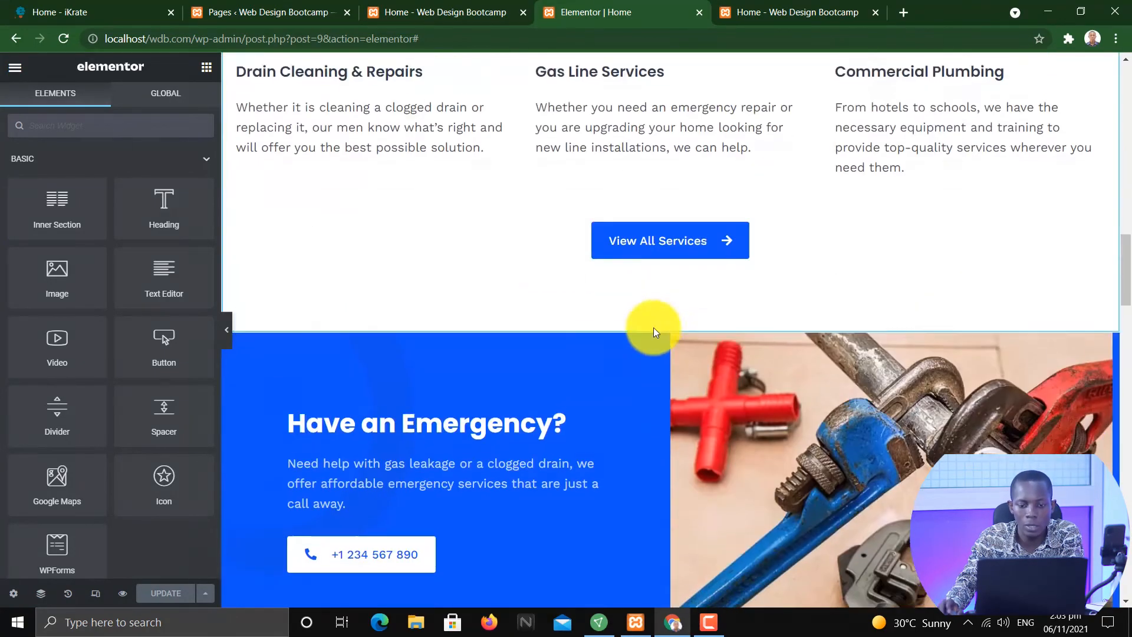
pyautogui.scroll(17, 662, 344)
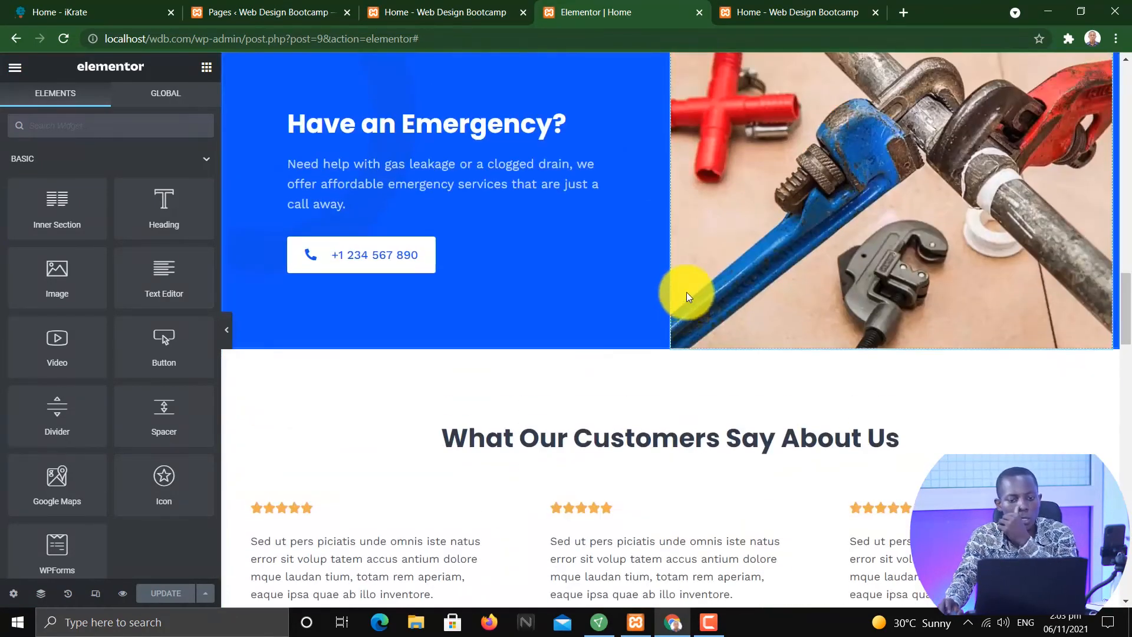
# Insert the ready-made "This Can Be Secondary Heading" block with four percentage cards directly below the "Who Are We?" section.
pyautogui.scroll(2, 679, 306)
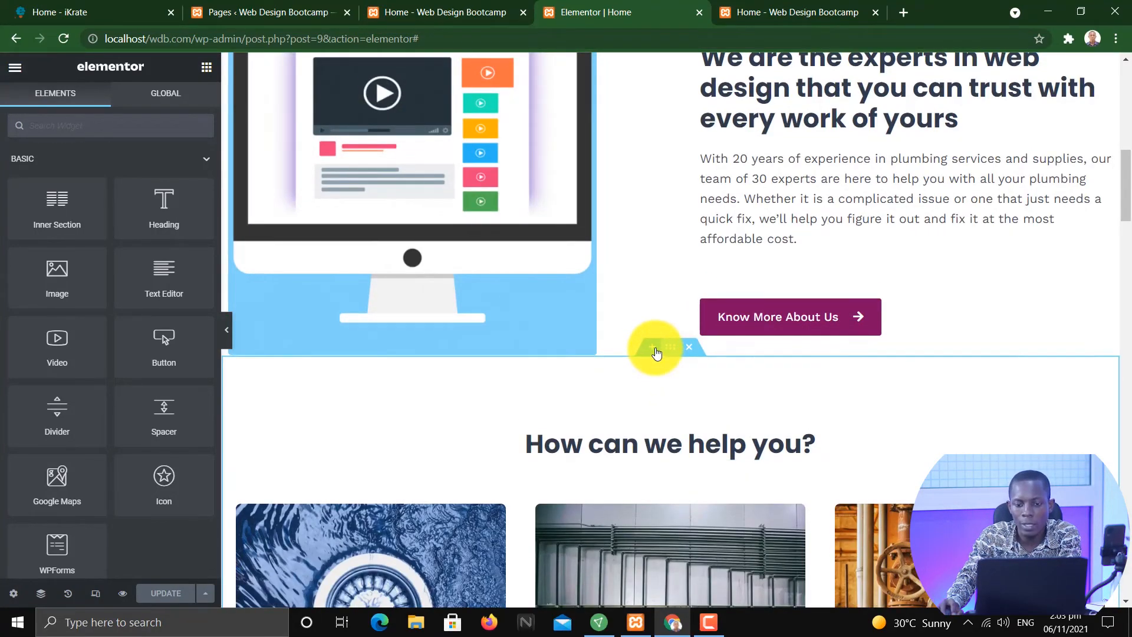
pyautogui.click(655, 350)
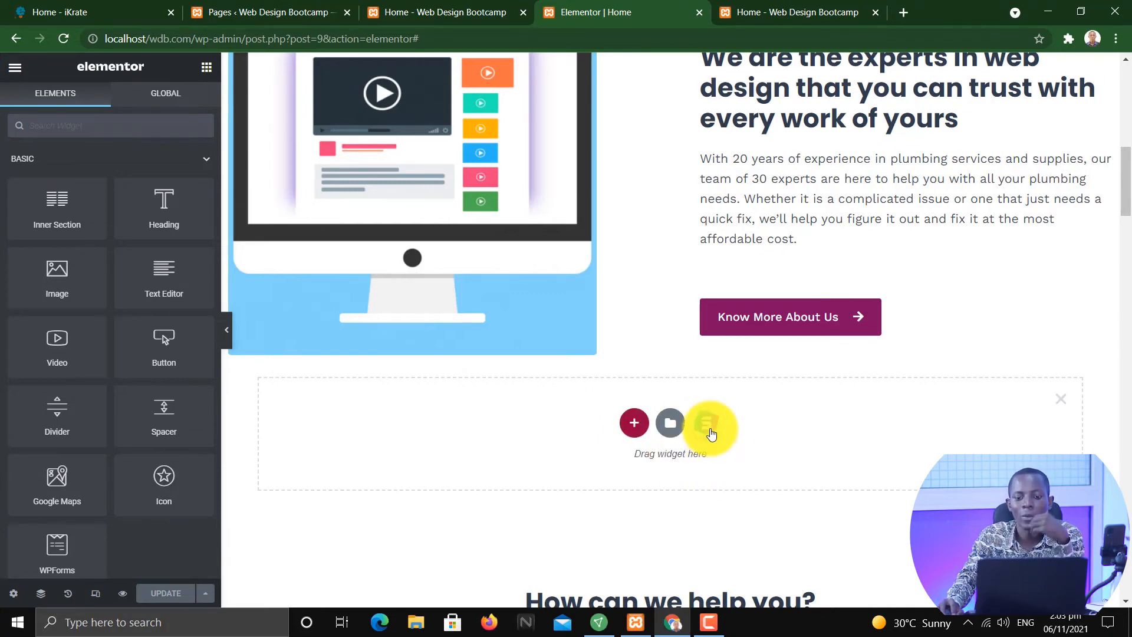
pyautogui.click(707, 423)
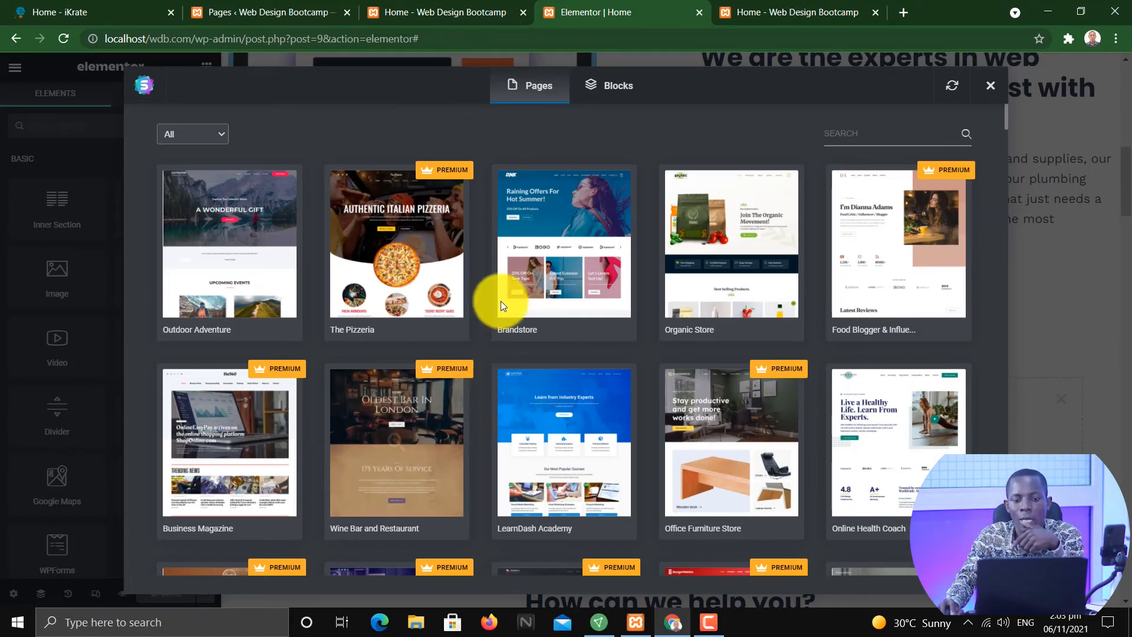
pyautogui.click(616, 88)
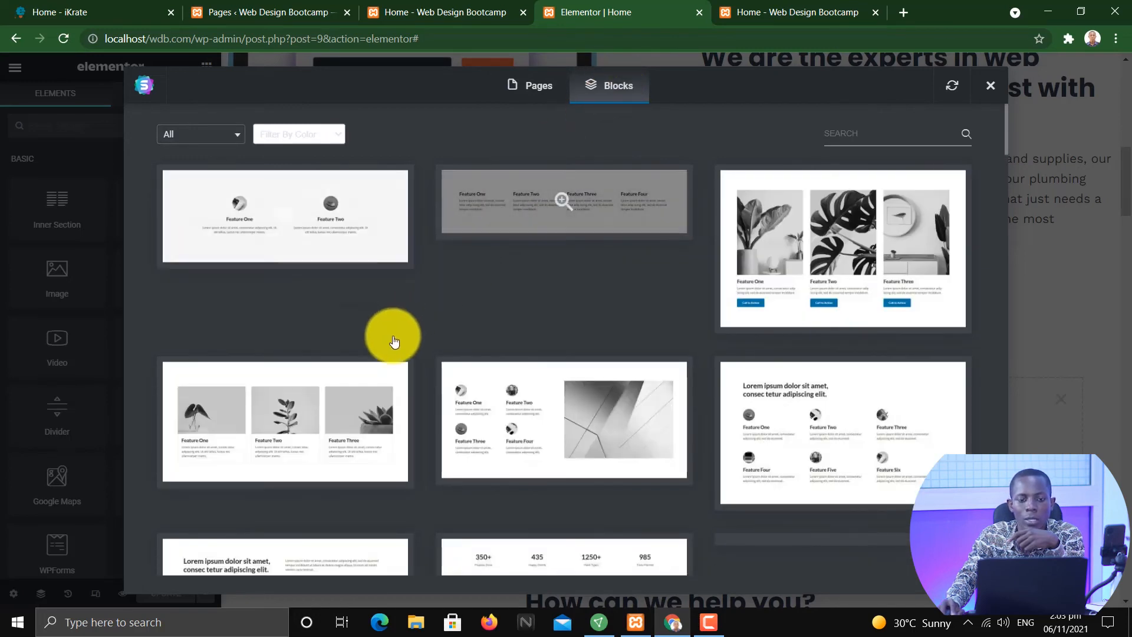
pyautogui.scroll(-5, 667, 363)
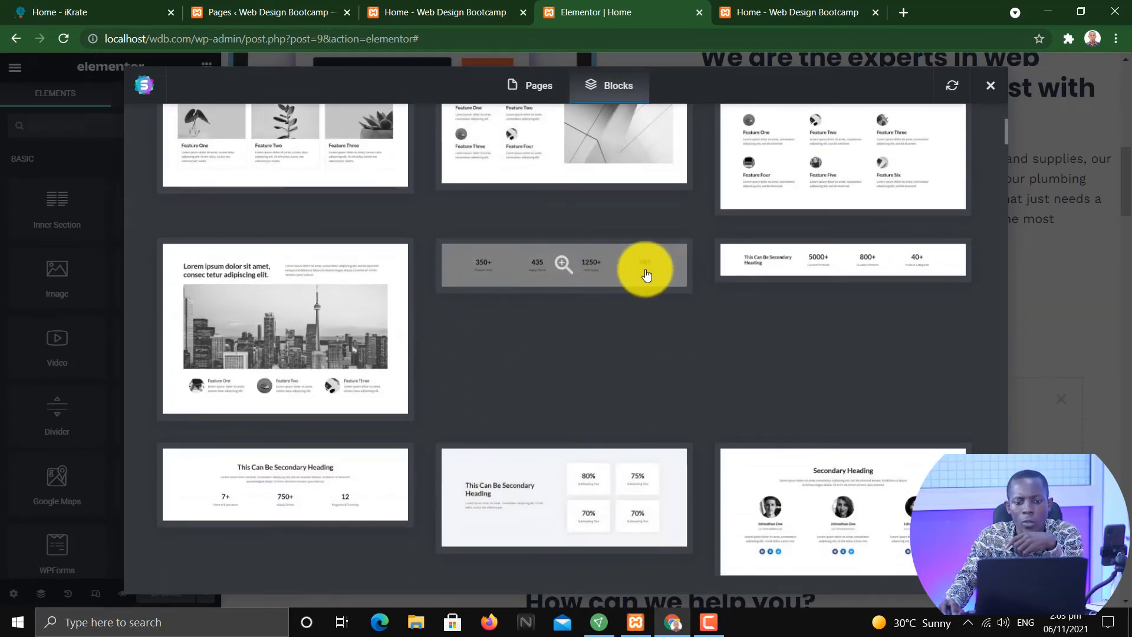
pyautogui.click(560, 261)
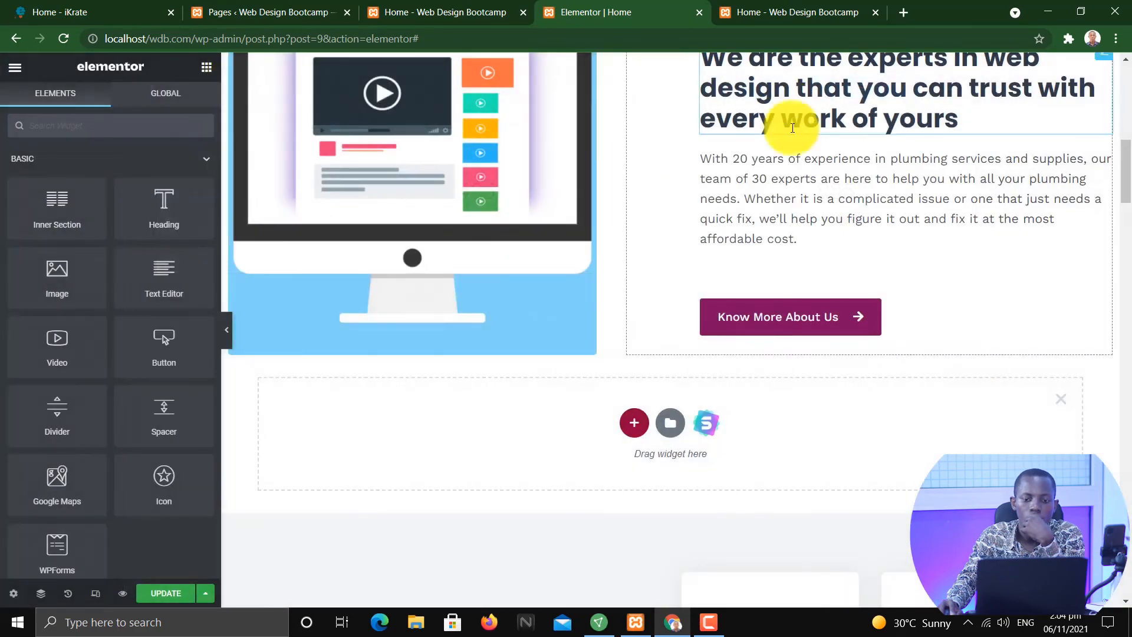
# Examine the layout of the inserted block, its heading, text and four percentage cards.
pyautogui.scroll(-9, 855, 430)
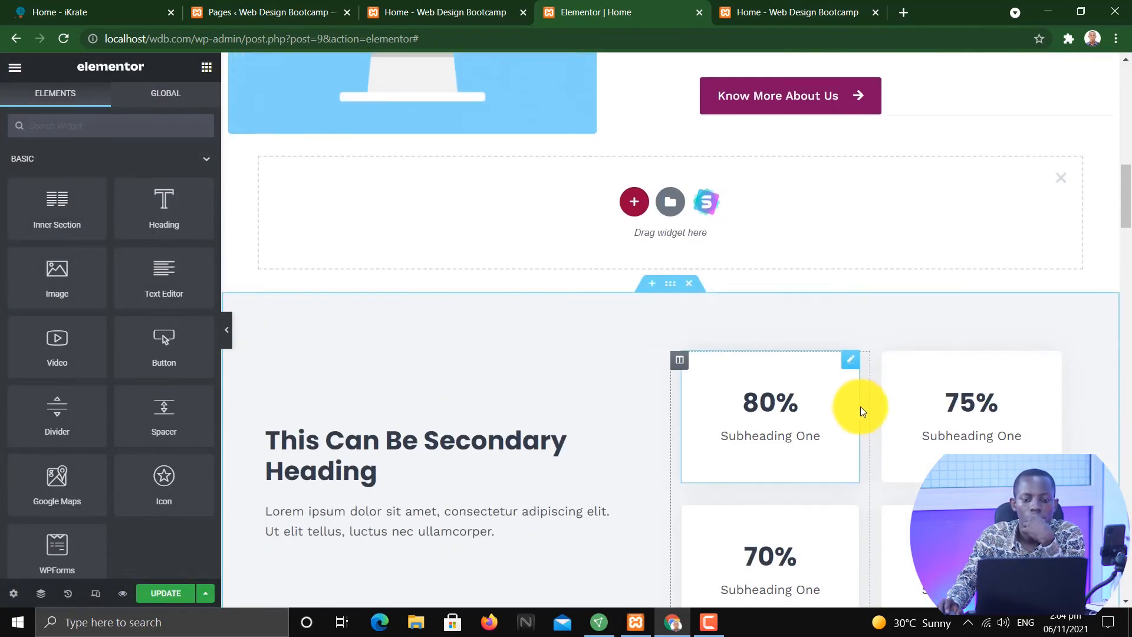
pyautogui.scroll(2, 856, 398)
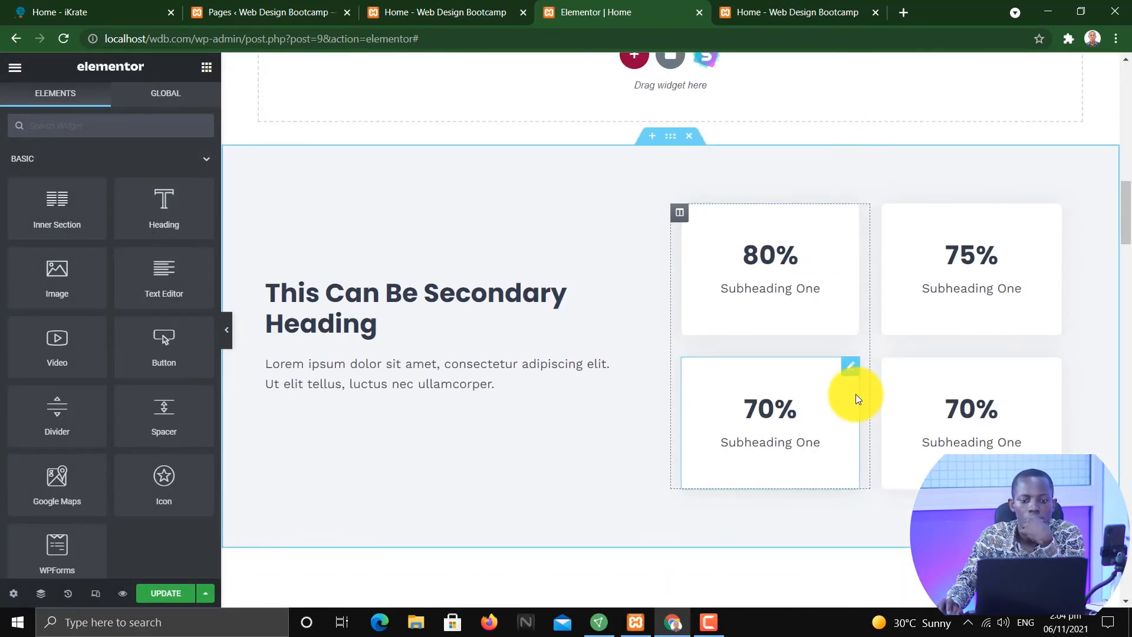
pyautogui.scroll(-4, 854, 392)
pyautogui.scroll(5, 766, 377)
pyautogui.scroll(-1, 647, 358)
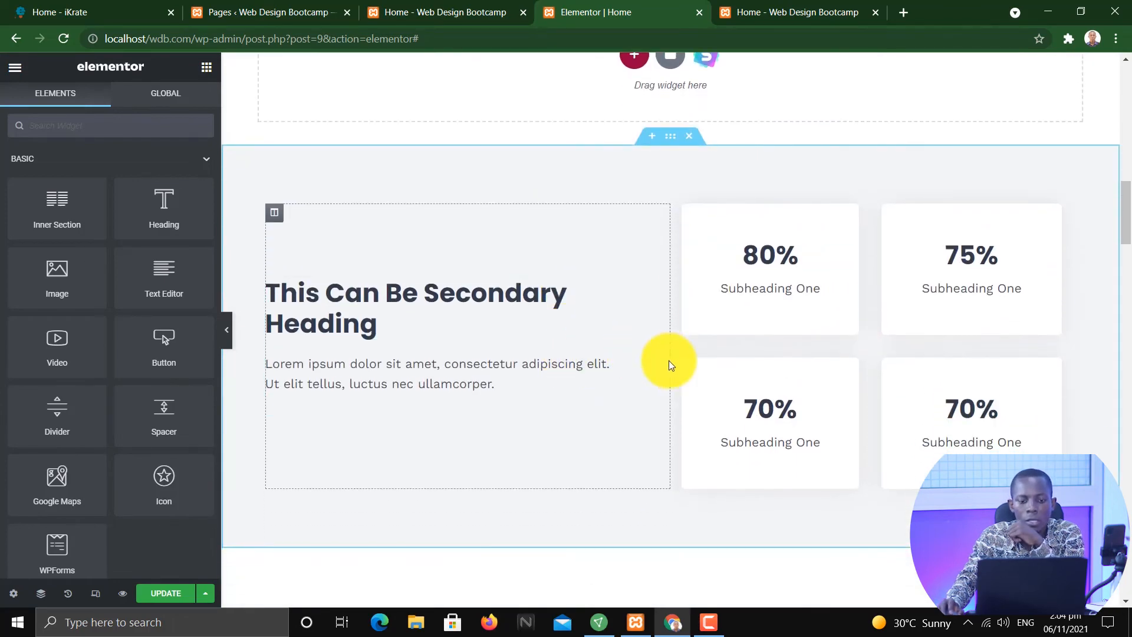
pyautogui.scroll(-1, 707, 308)
pyautogui.scroll(5, 709, 317)
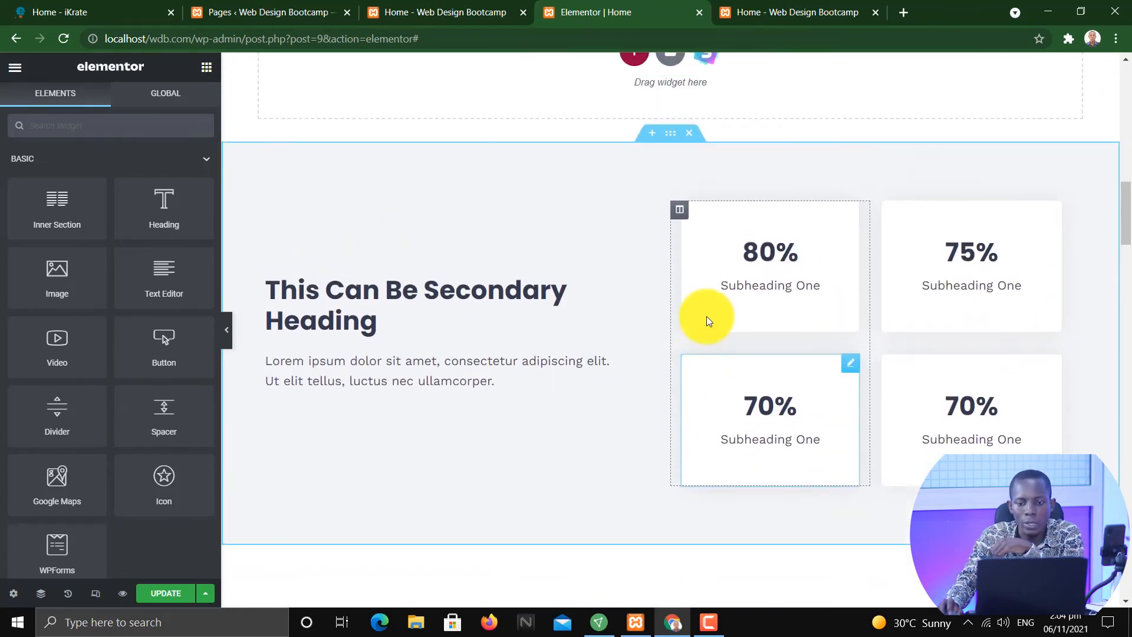
pyautogui.scroll(-2, 708, 322)
pyautogui.scroll(-4, 709, 322)
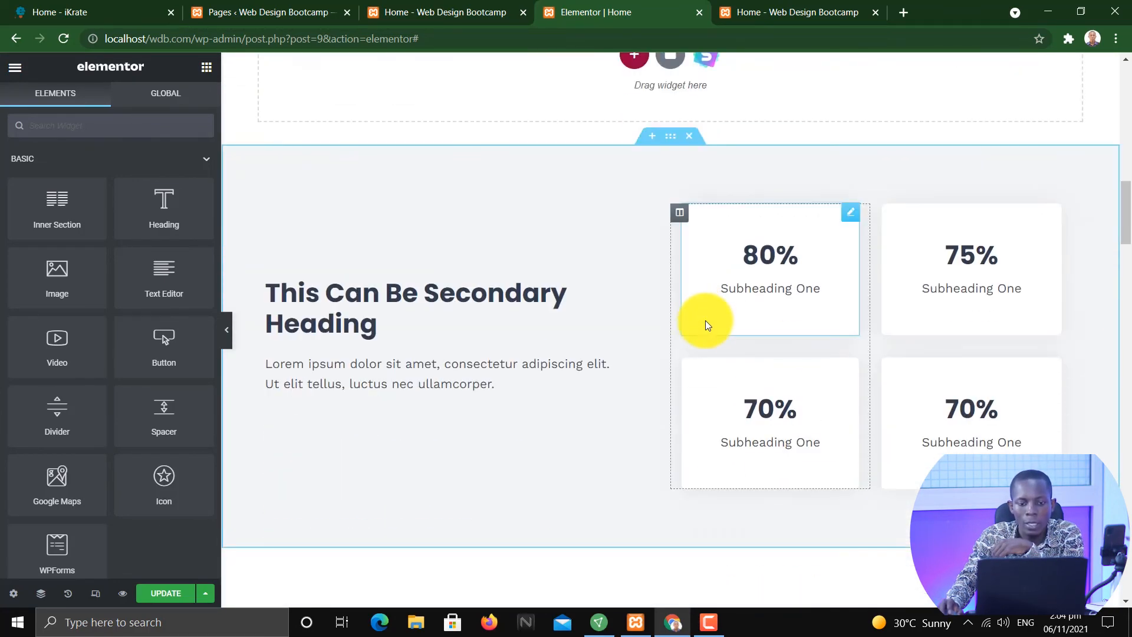
# Remove the empty widget placeholder between the "Who Are We?" section and the inserted block.
pyautogui.scroll(5, 708, 322)
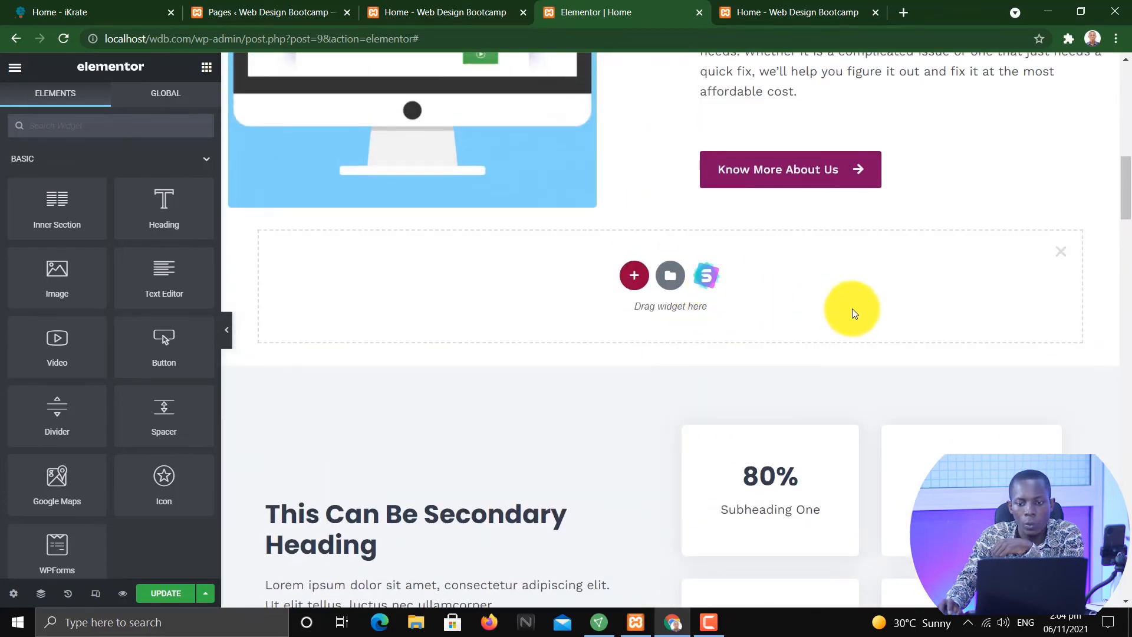
pyautogui.click(1061, 252)
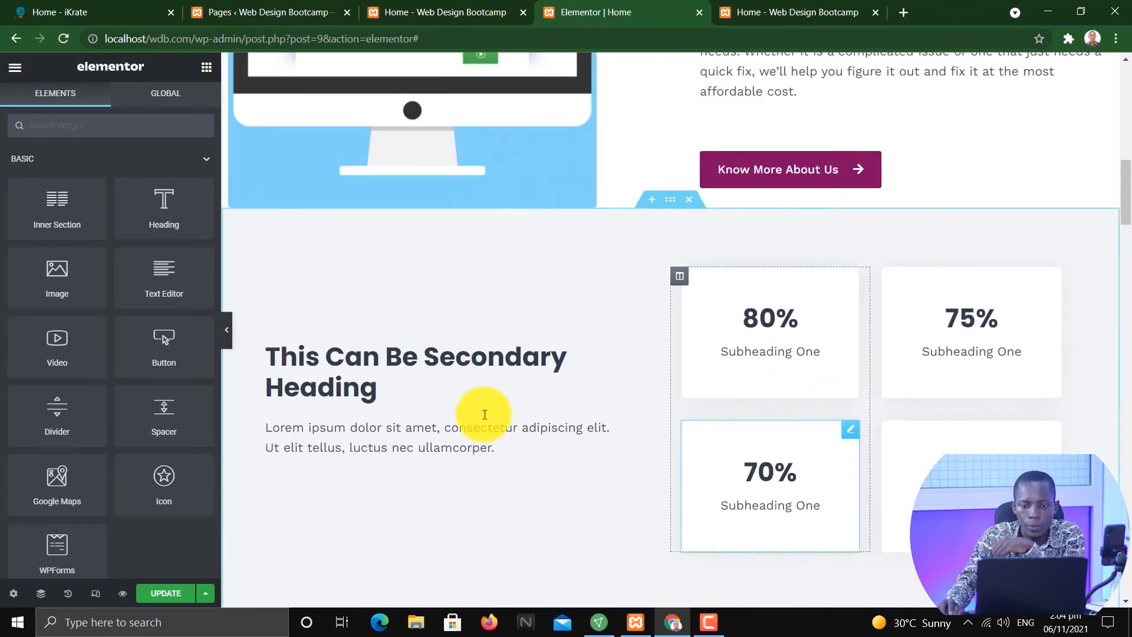
pyautogui.scroll(-4, 652, 399)
pyautogui.scroll(4, 650, 392)
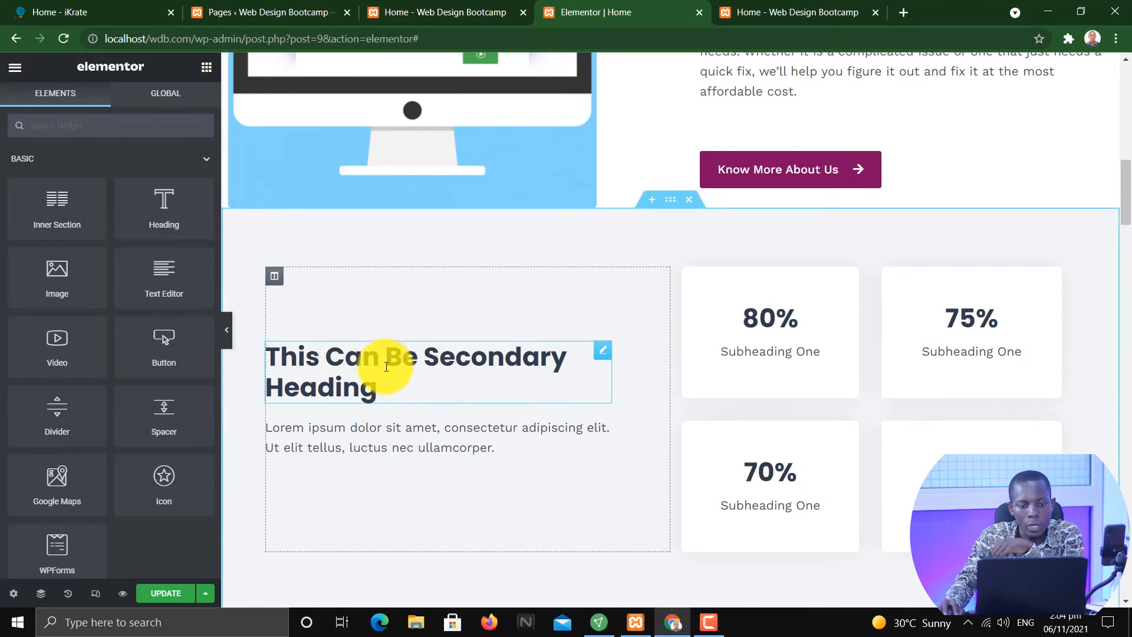
# Change the inserted block's heading to "Projects undertaken".
pyautogui.click(387, 366)
pyautogui.moveTo(387, 369); pyautogui.dragTo(257, 348)
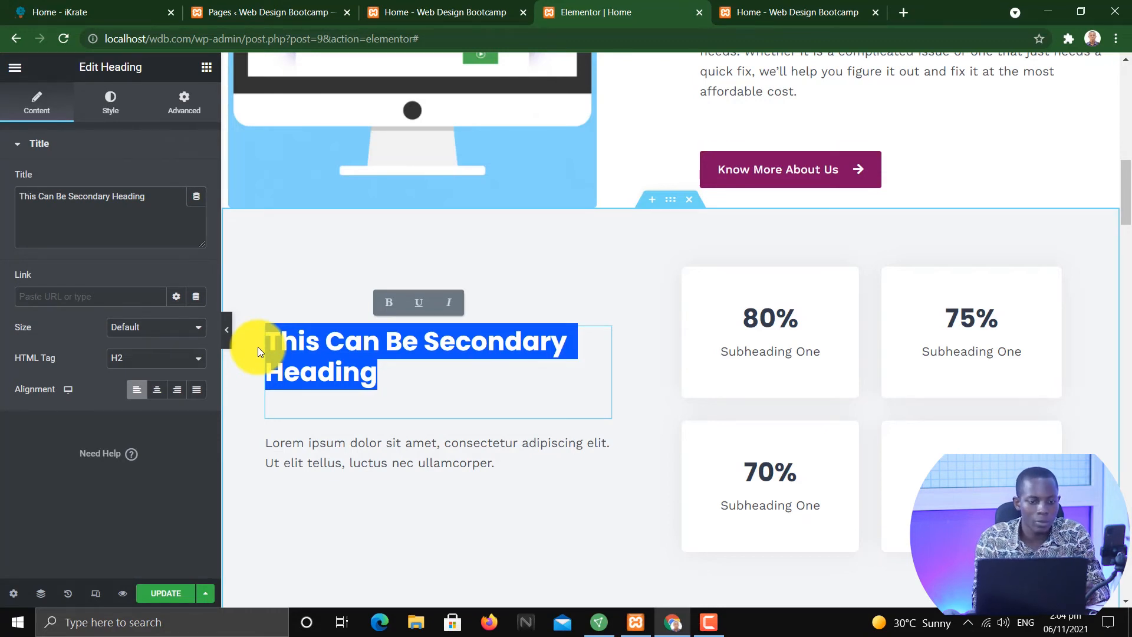
pyautogui.write('Pro')
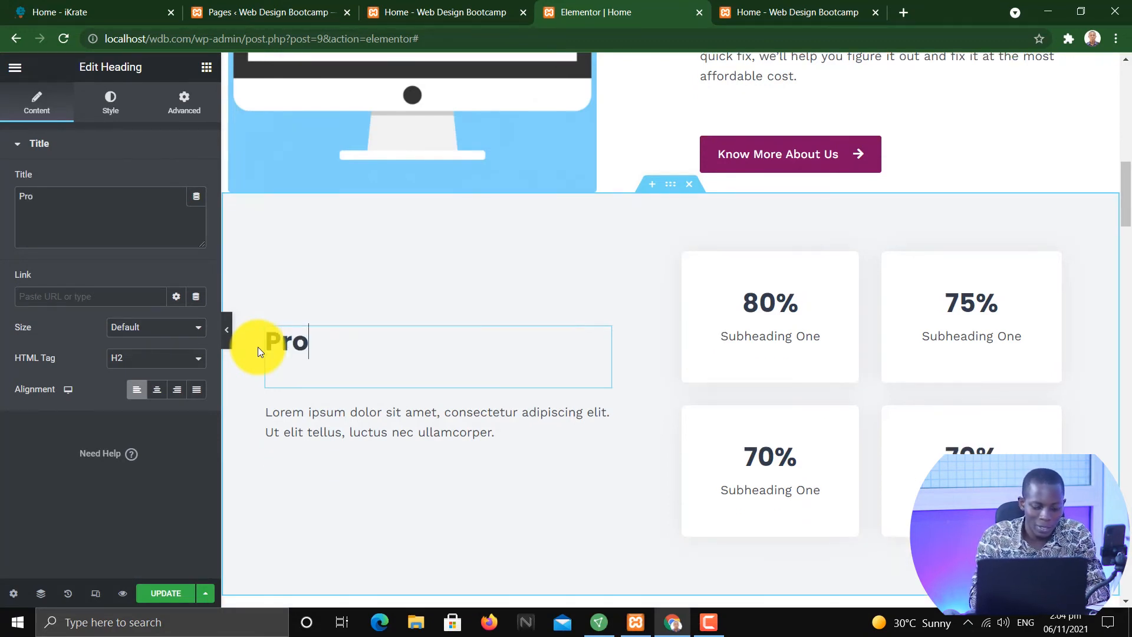
pyautogui.write('jects undertaken')
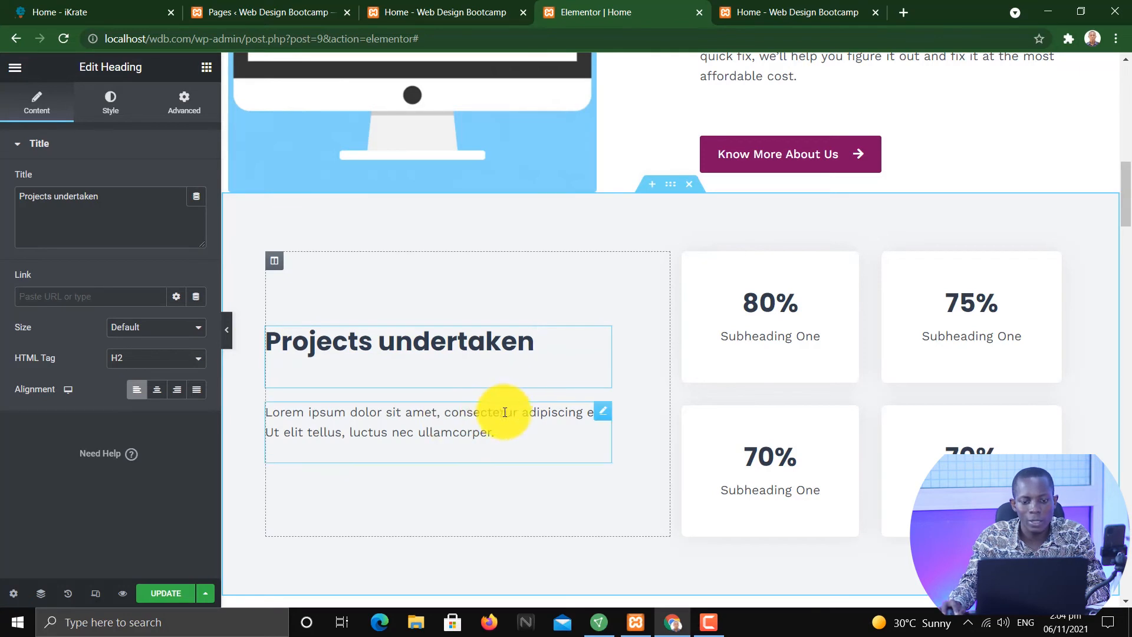
# Replace the 80% card's description with "E-commerce websites".
pyautogui.click(489, 427)
pyautogui.click(772, 340)
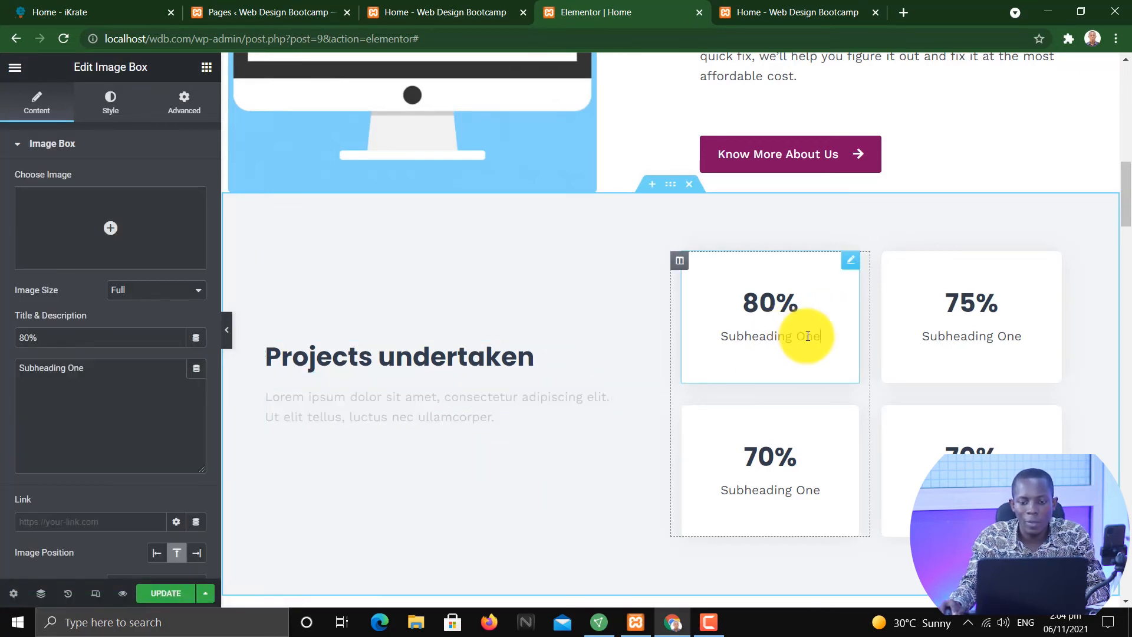
pyautogui.tripleClick(802, 338)
pyautogui.moveTo(151, 399); pyautogui.dragTo(3, 369)
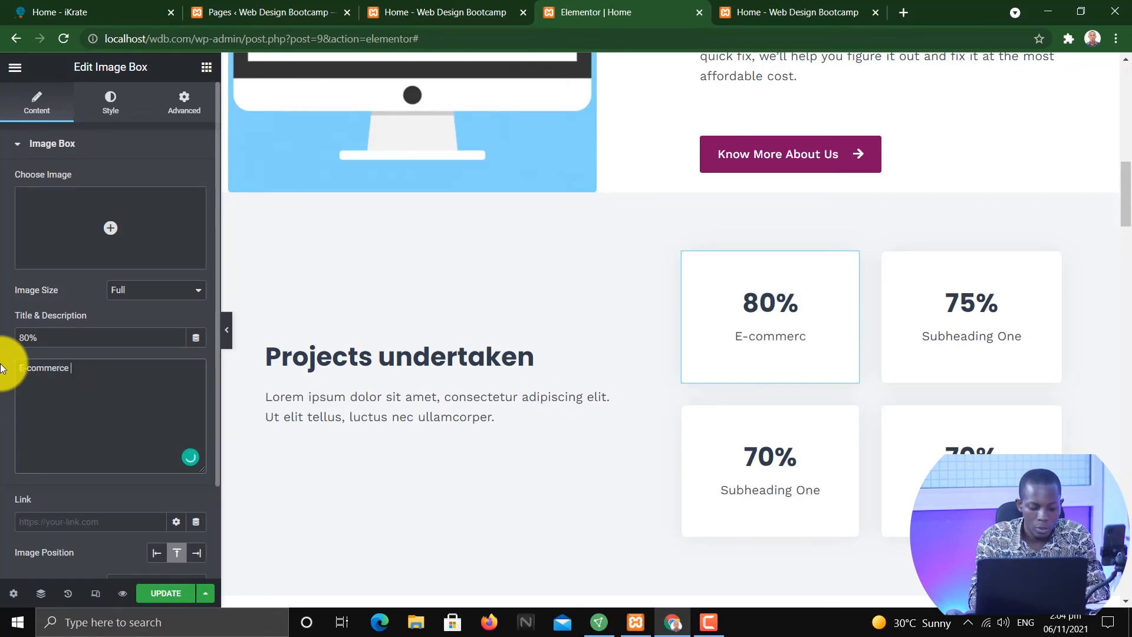
pyautogui.write('E-commerce websites')
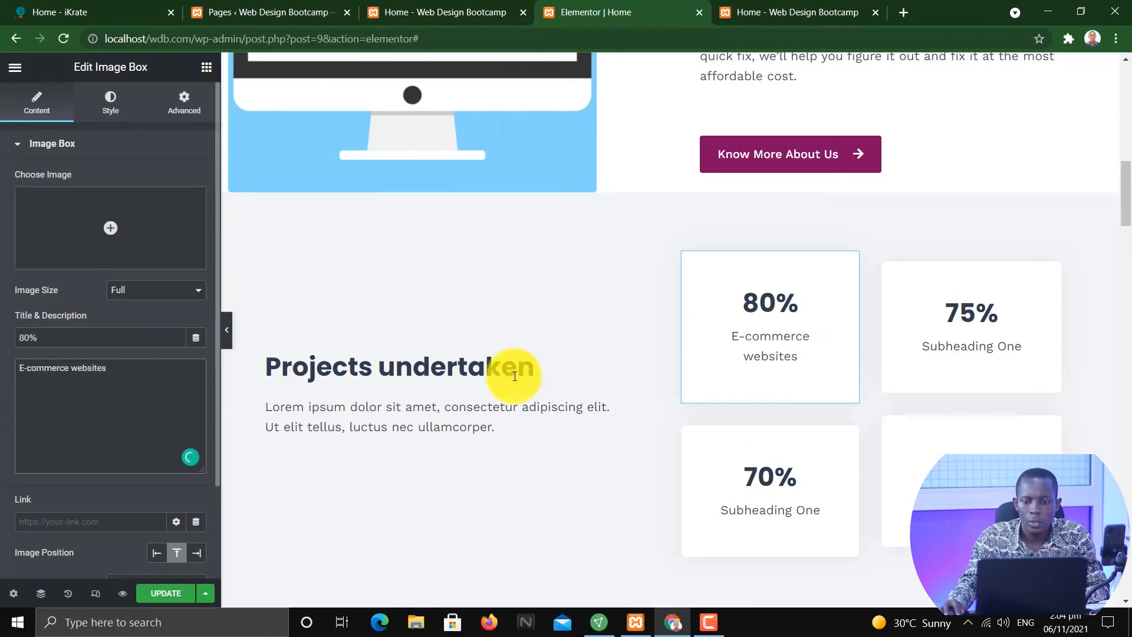
# Set the 75% card's description to "Personal portfolio website" and change the four card titles to plain 80, 75, 70 and 70.
pyautogui.click(991, 353)
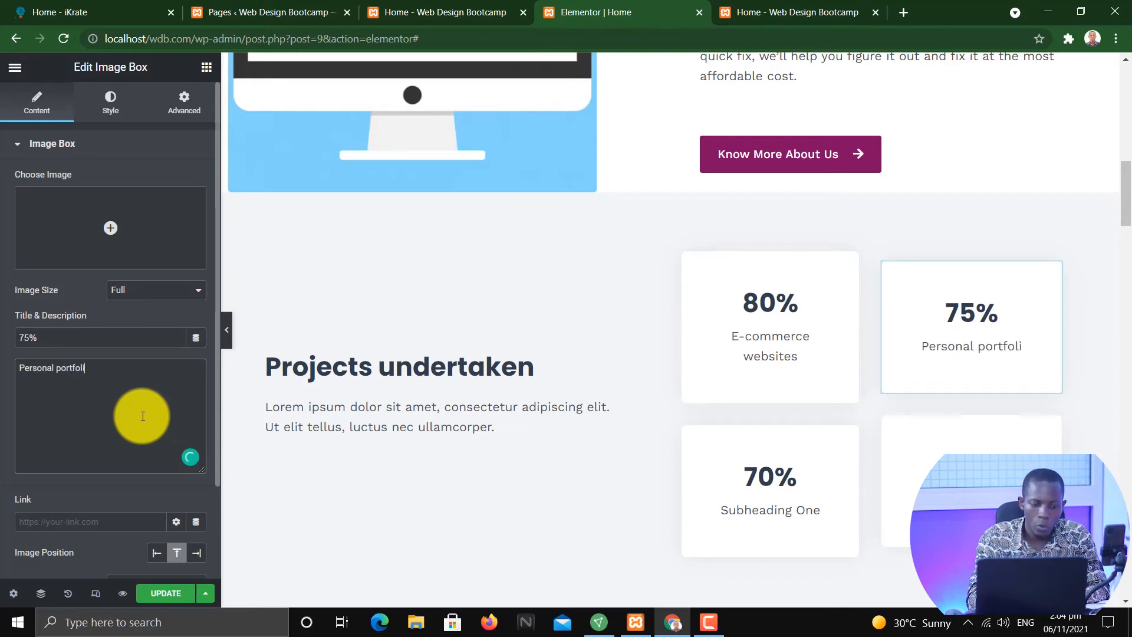
pyautogui.write('website')
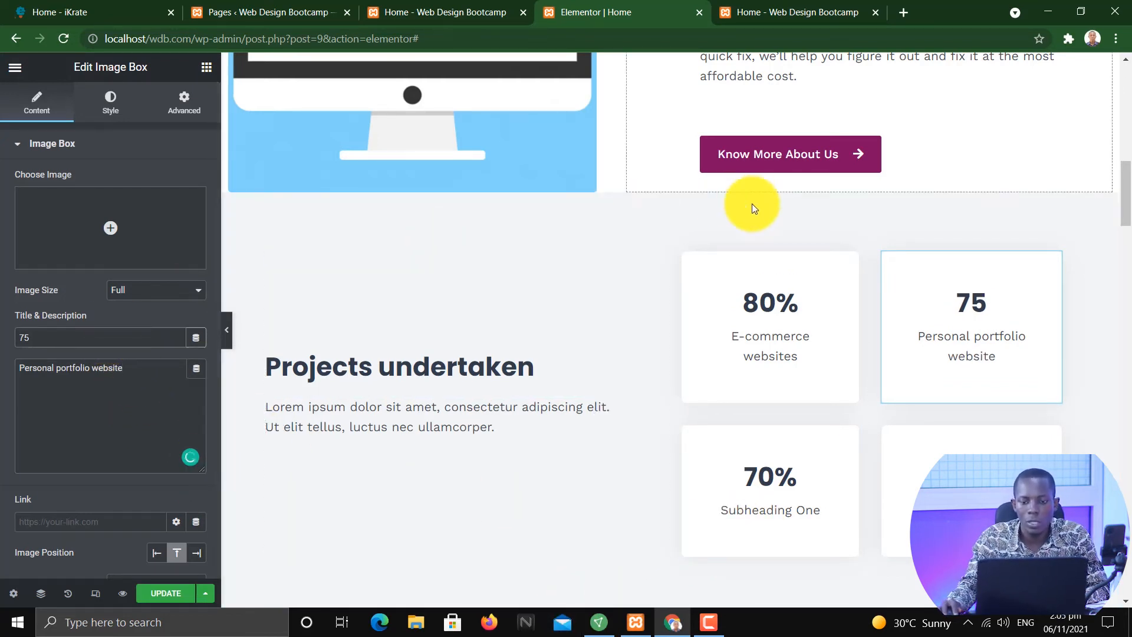
pyautogui.click(761, 332)
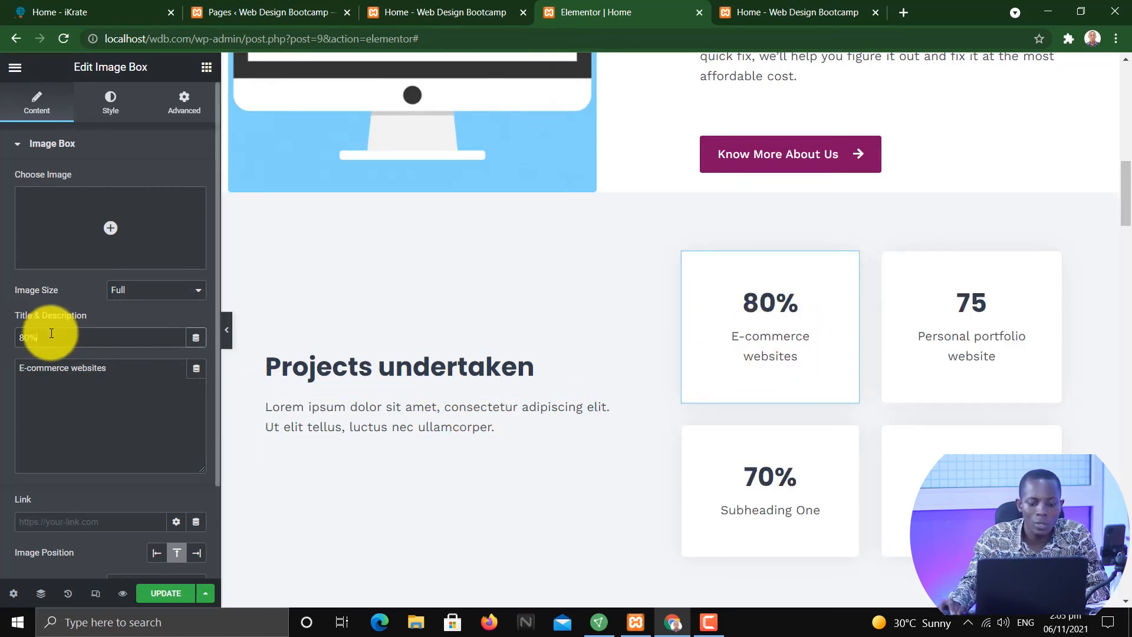
pyautogui.click(726, 487)
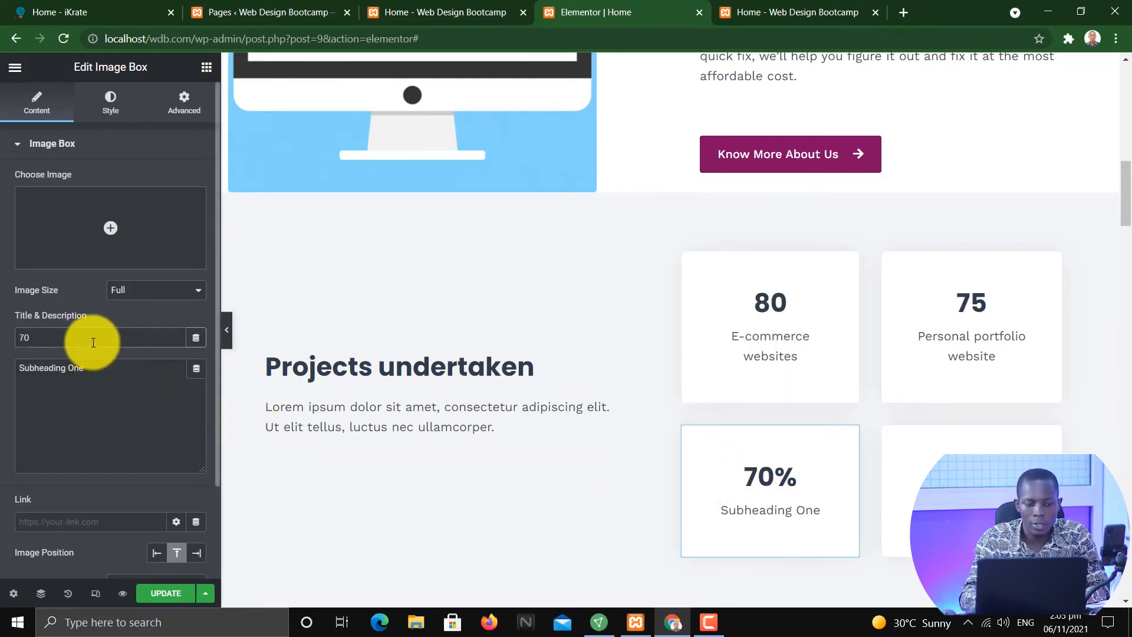
pyautogui.press('BackSpace')
pyautogui.click(1015, 473)
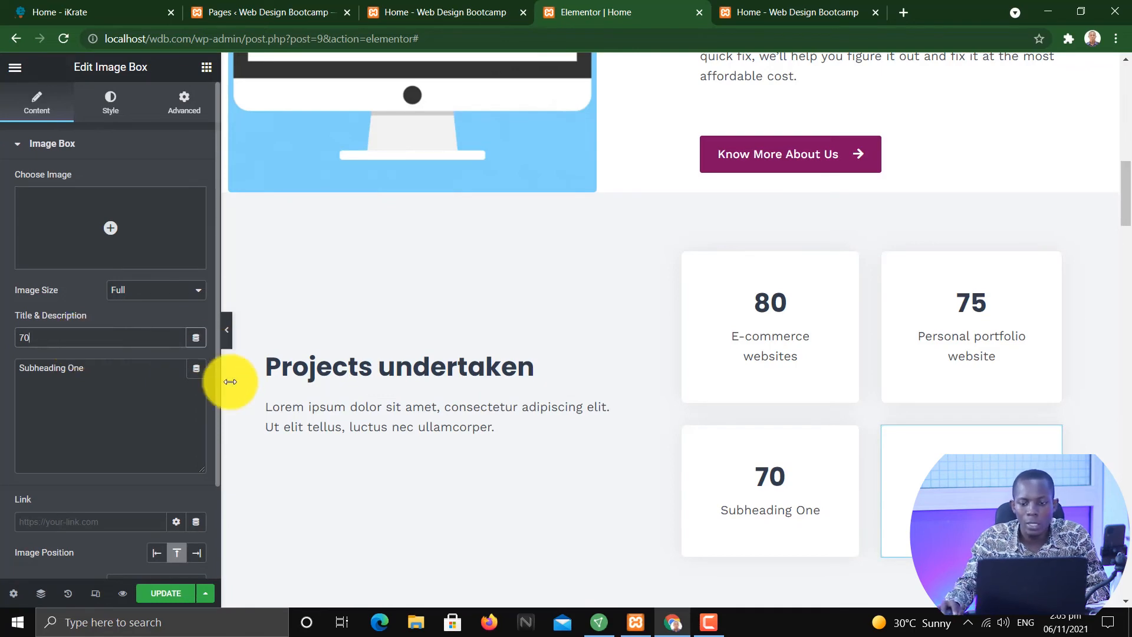
# Check the "Projects undertaken" block and save the page changes.
pyautogui.scroll(-5, 668, 437)
pyautogui.scroll(7, 649, 431)
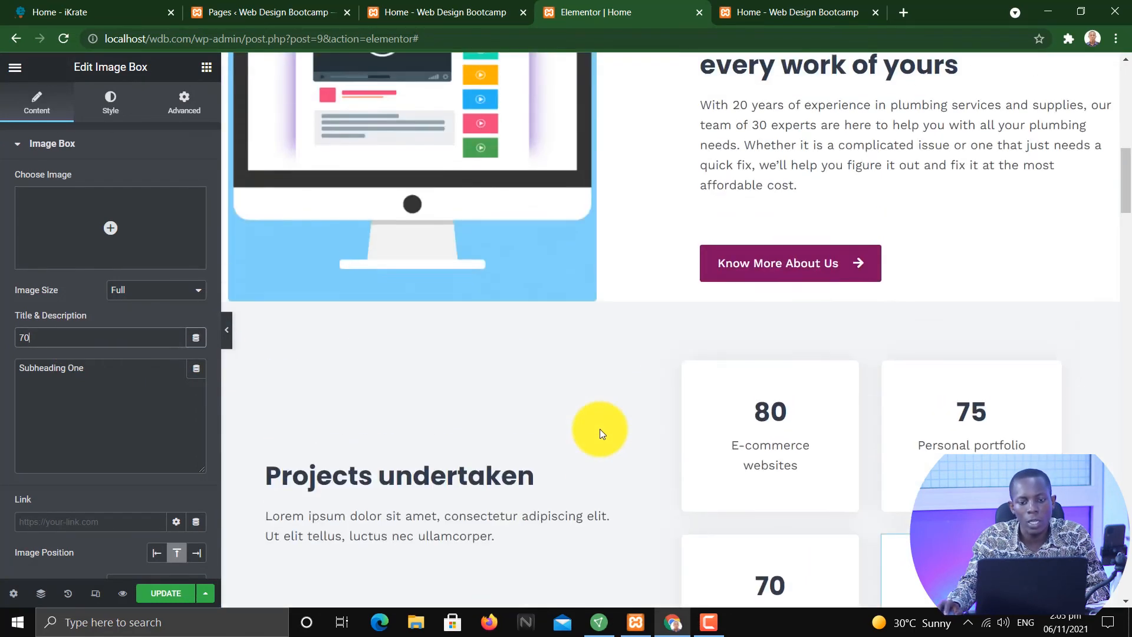
pyautogui.click(184, 596)
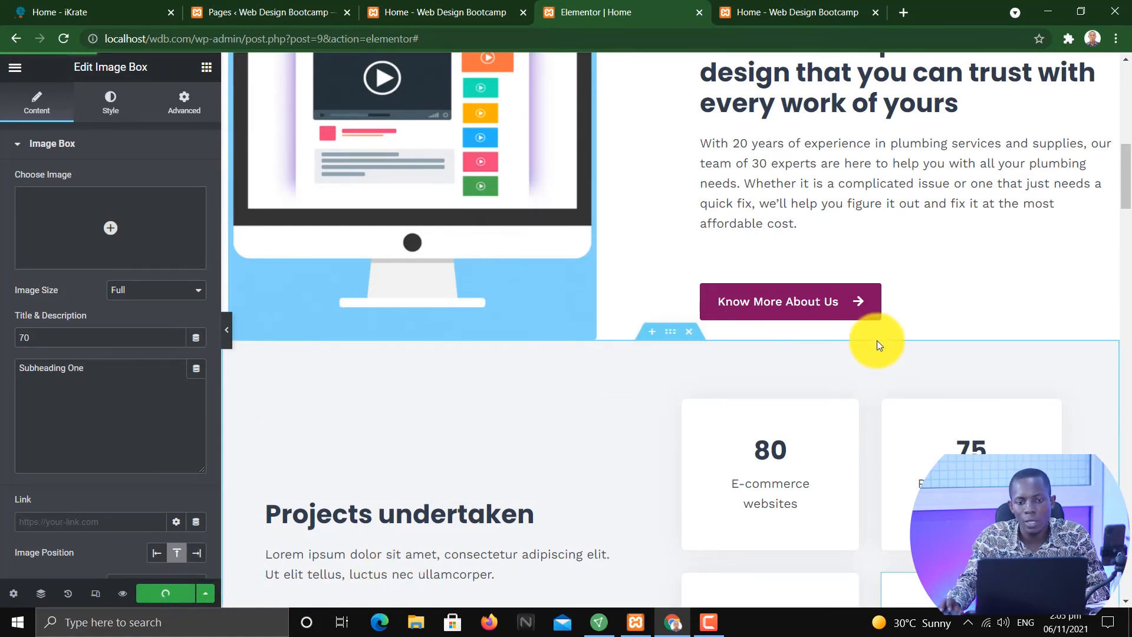
# Examine the sections from "Who Are We?" down to "Our Work", opening the settings of the customer reviews' inner section.
pyautogui.scroll(10, 841, 346)
pyautogui.scroll(-20, 887, 316)
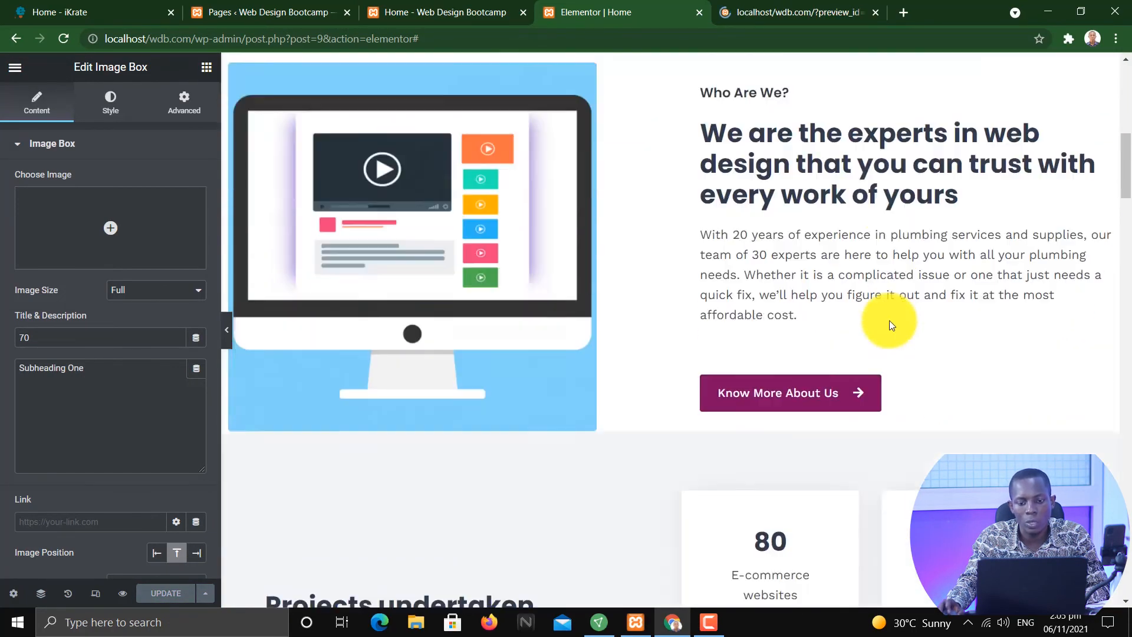
pyautogui.scroll(-10, 887, 325)
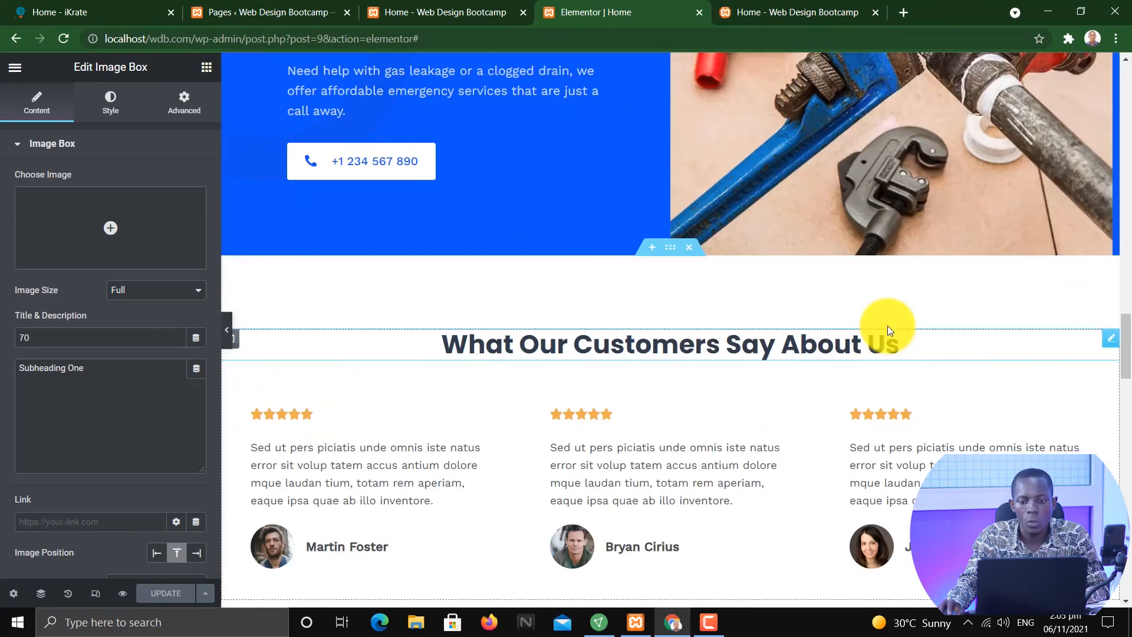
pyautogui.scroll(2, 861, 319)
pyautogui.scroll(2, 552, 263)
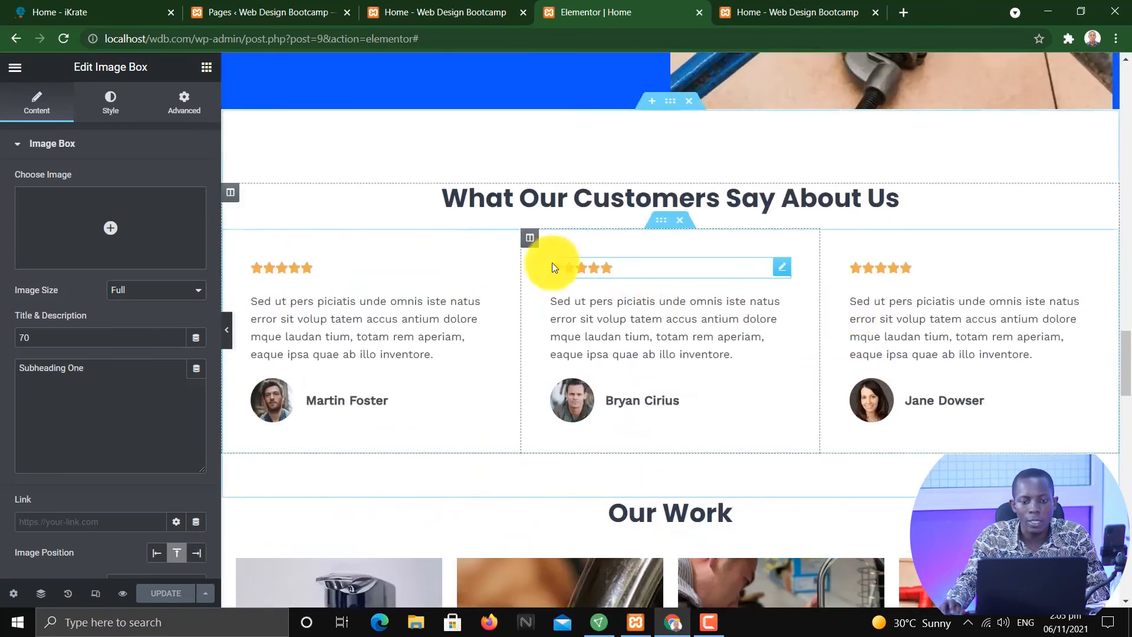
pyautogui.click(659, 295)
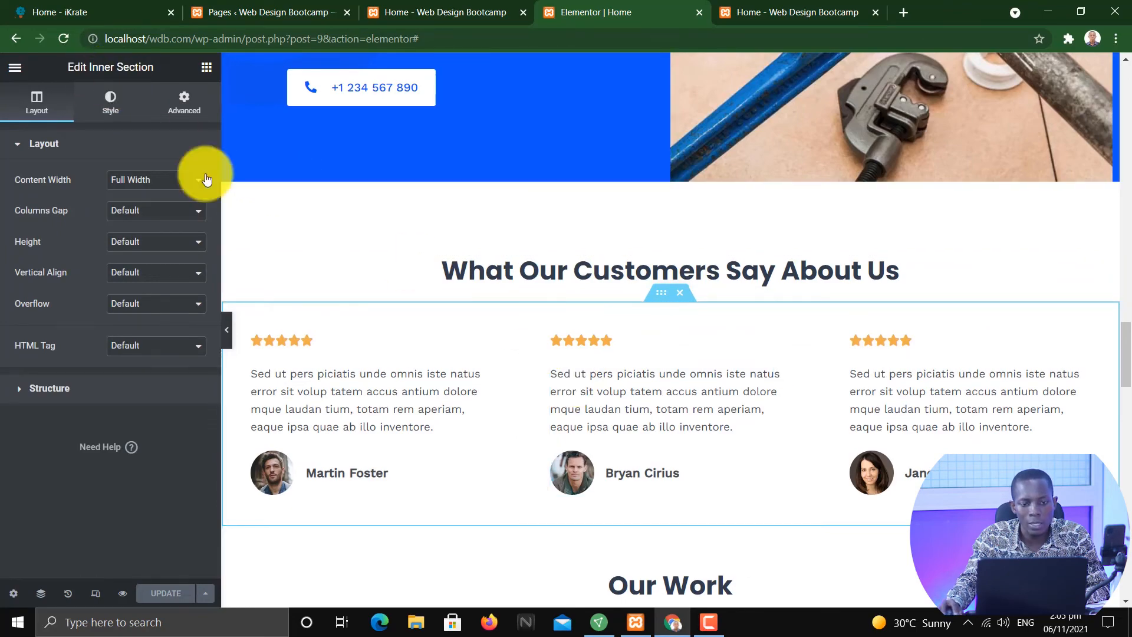
pyautogui.scroll(-10, 598, 379)
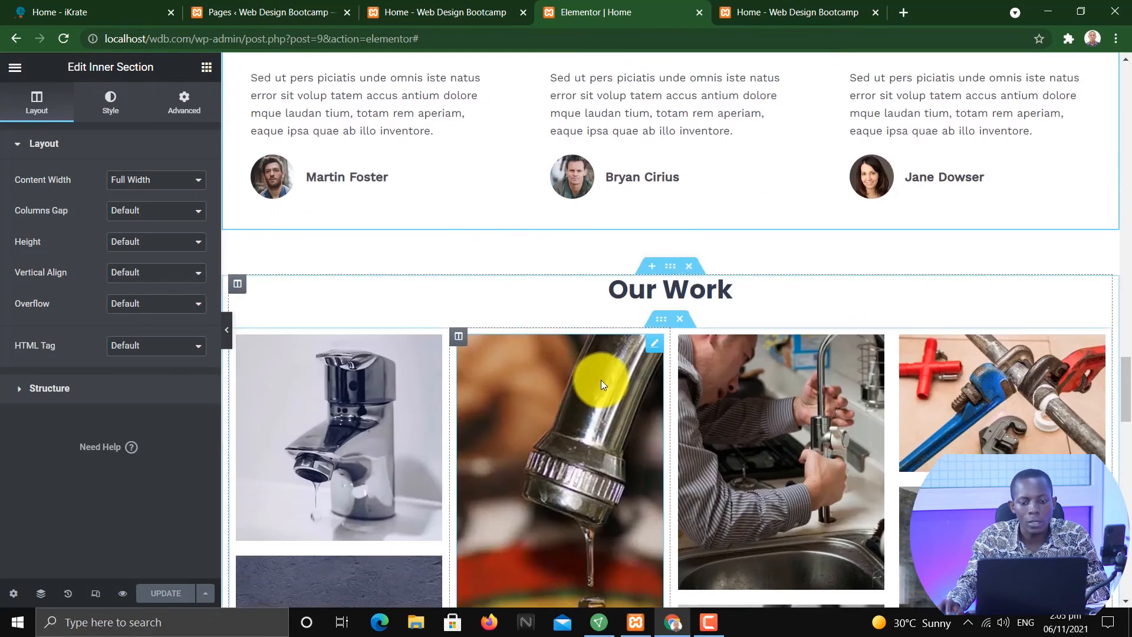
# Add an empty single-column section at the page's end, below "We're here to help! Call Us Today!", and bring up the list of widgets.
pyautogui.scroll(-10, 605, 372)
pyautogui.scroll(7, 604, 365)
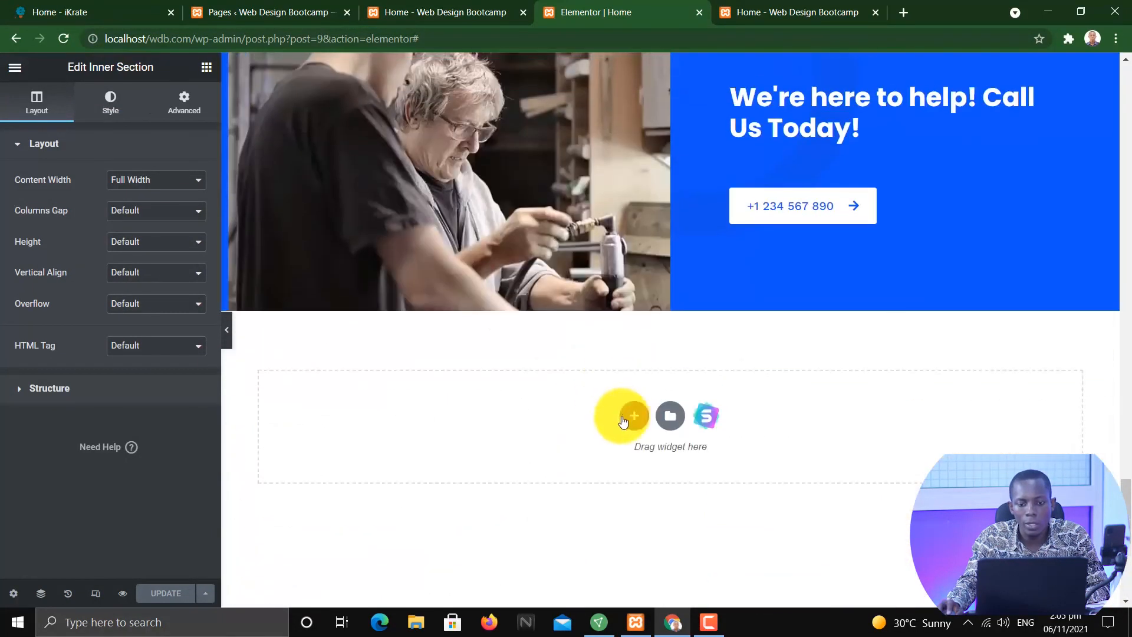
pyautogui.click(635, 419)
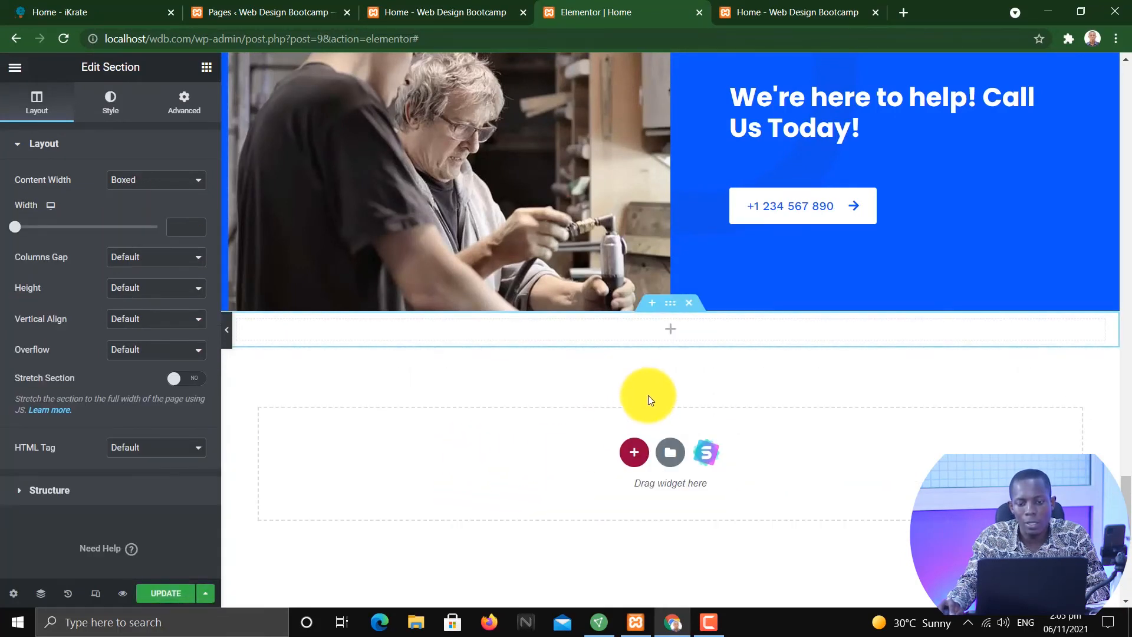
pyautogui.click(206, 69)
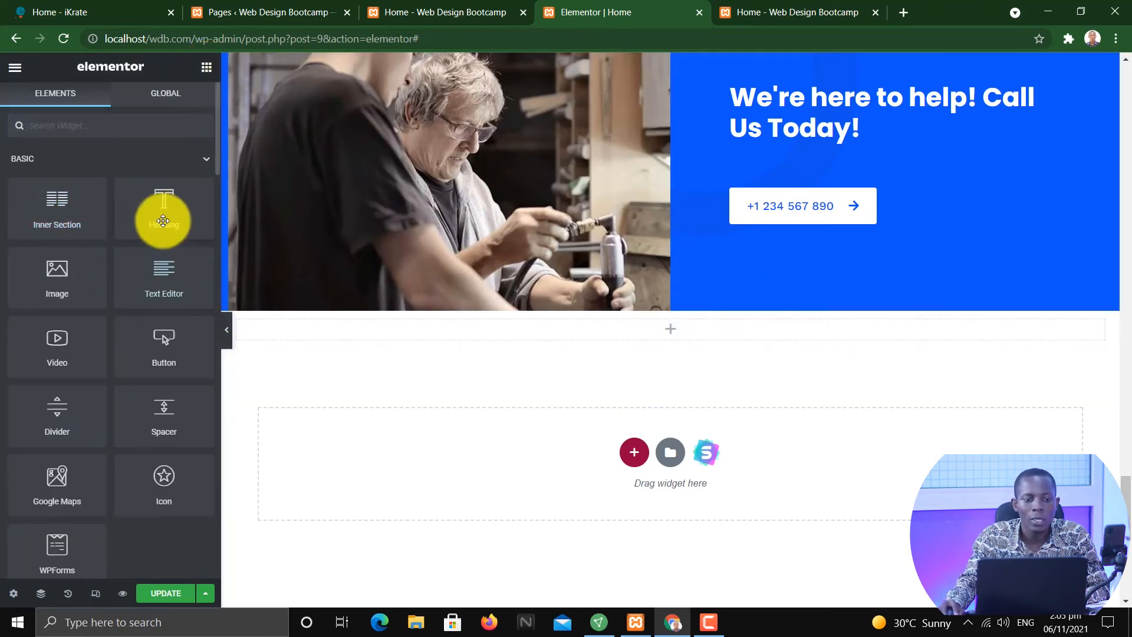
# Add a heading to the new section at the page's end, with a spacer above it, and reduce the spacer's height.
pyautogui.moveTo(167, 207); pyautogui.dragTo(615, 344)
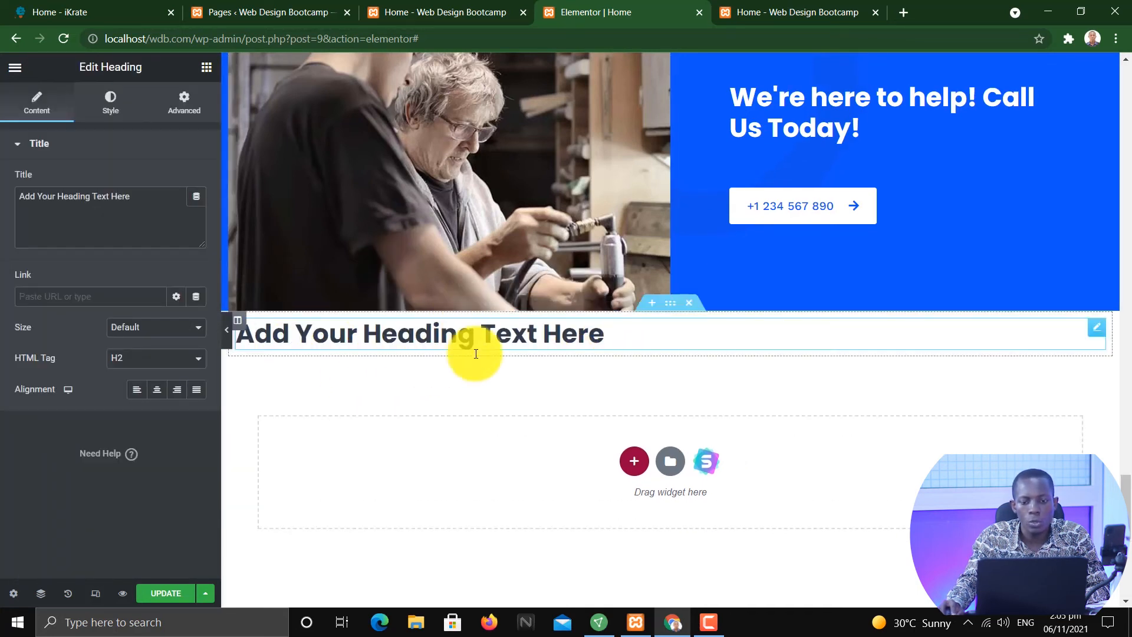
pyautogui.click(206, 66)
pyautogui.write('spacer')
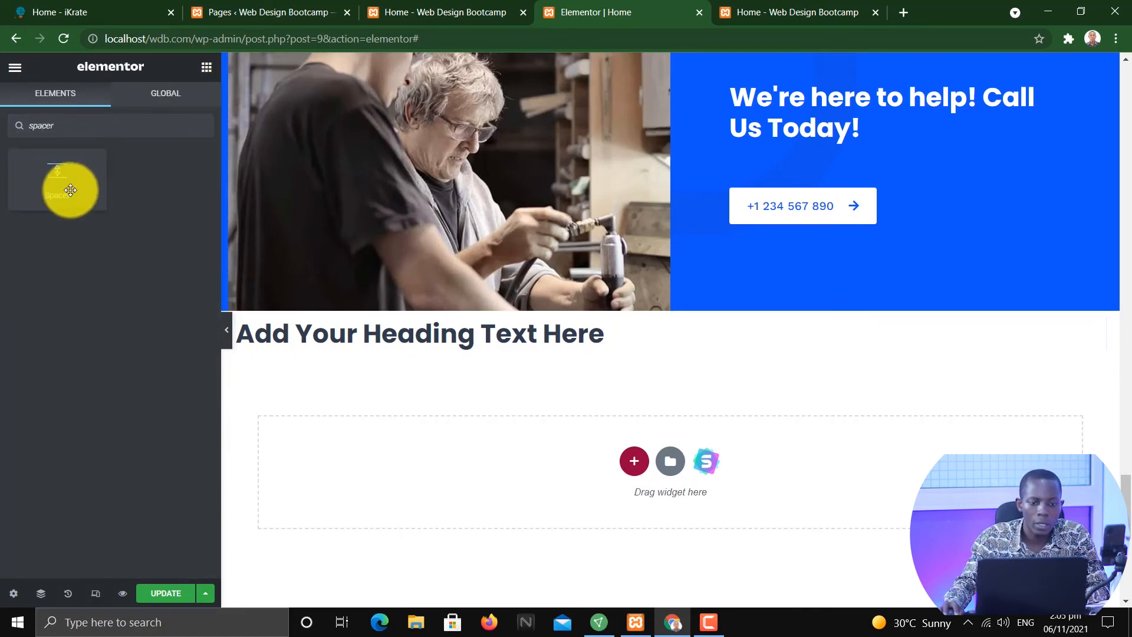
pyautogui.moveTo(71, 187); pyautogui.dragTo(546, 335)
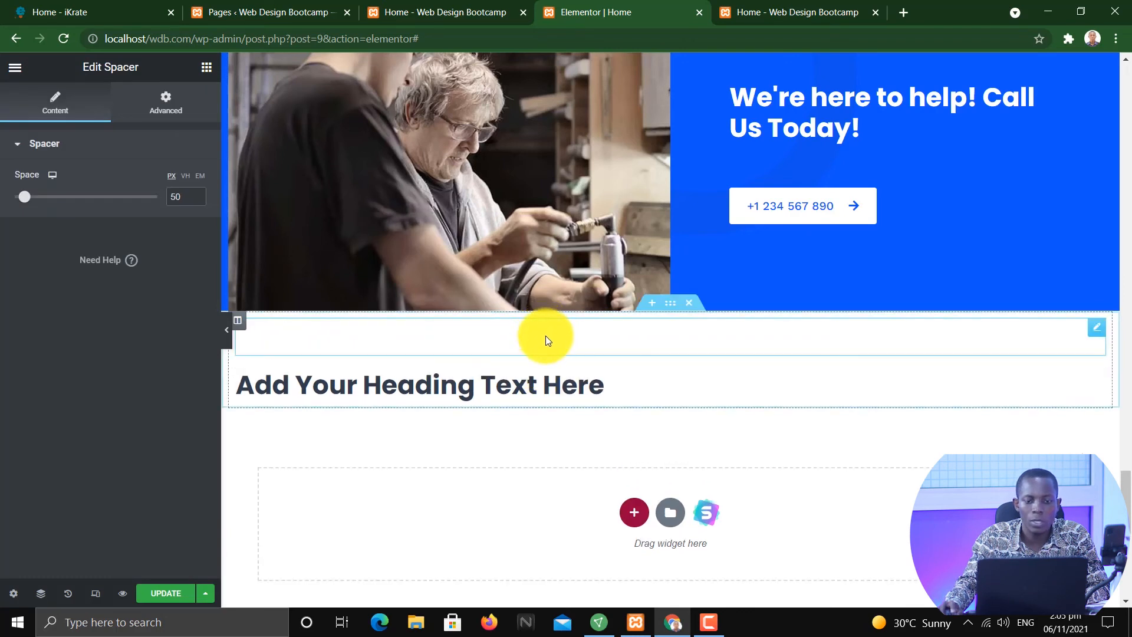
pyautogui.moveTo(23, 197)
pyautogui.mouseDown()
pyautogui.moveTo(91, 207)
pyautogui.moveTo(24, 207)
pyautogui.mouseUp()
# Centre the new heading and set its title to "This an inner section part".
pyautogui.click(594, 361)
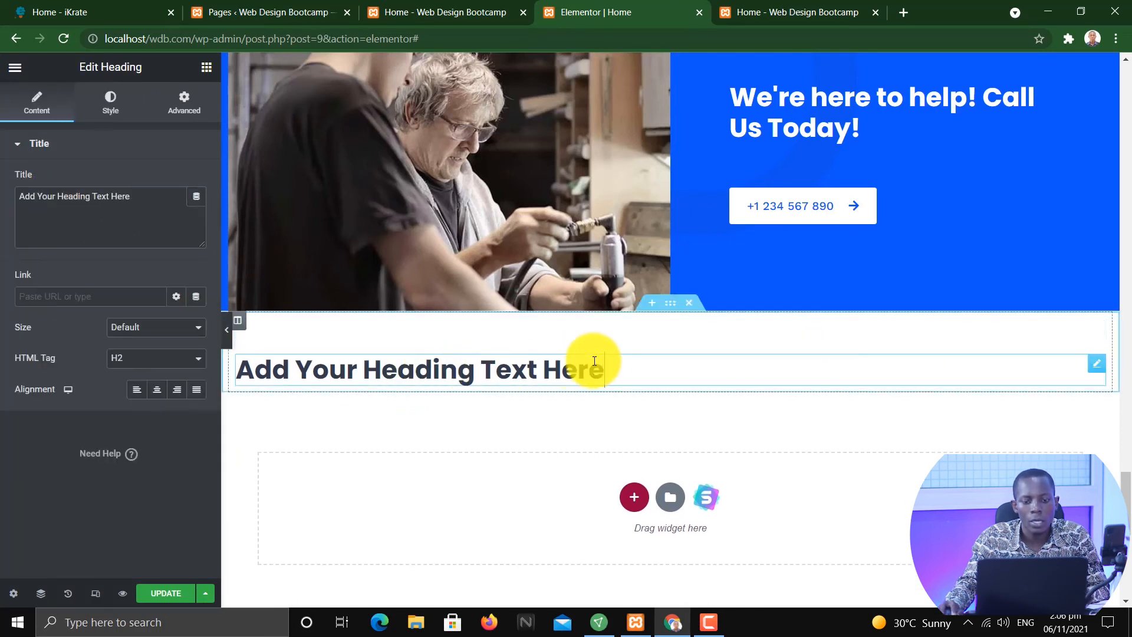
pyautogui.moveTo(611, 366); pyautogui.dragTo(230, 370)
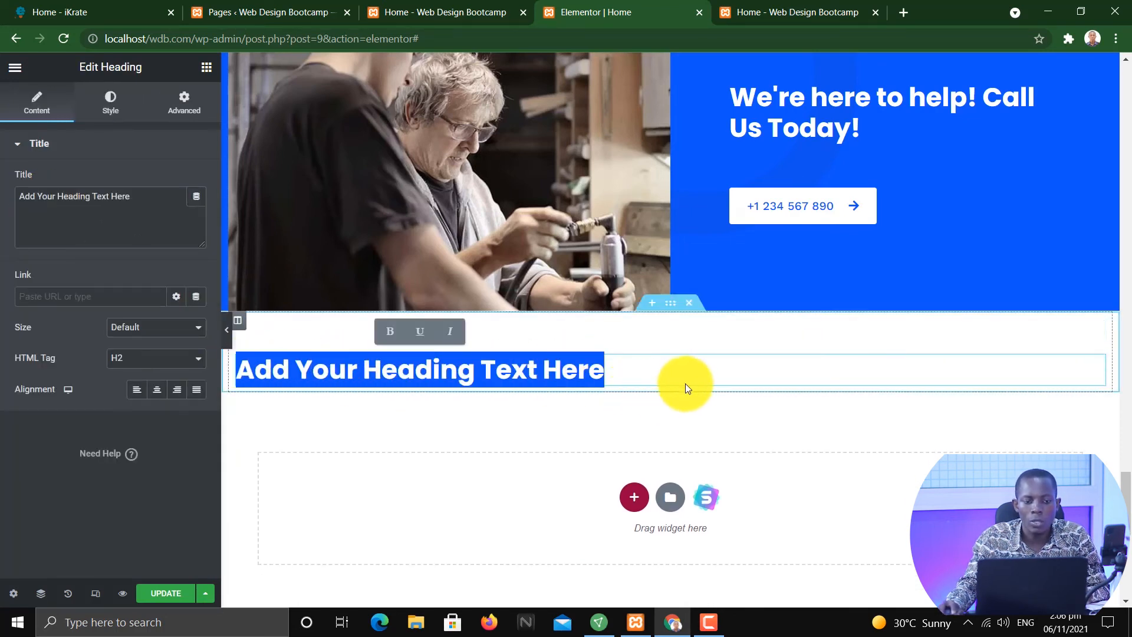
pyautogui.click(158, 392)
pyautogui.moveTo(153, 203); pyautogui.dragTo(2, 221)
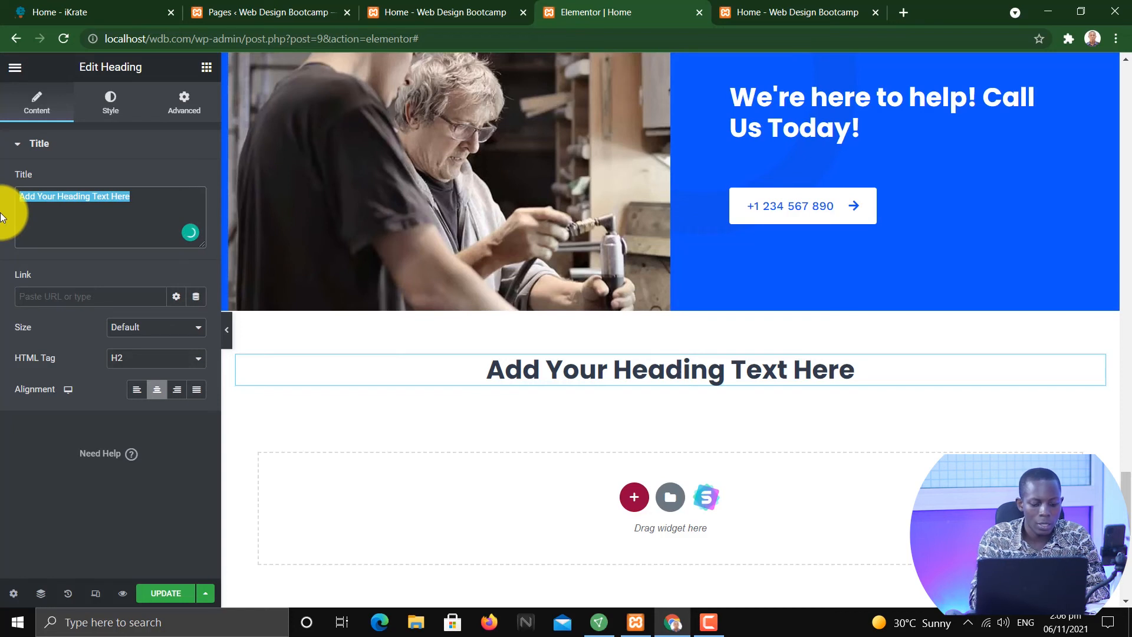
pyautogui.write('Thi')
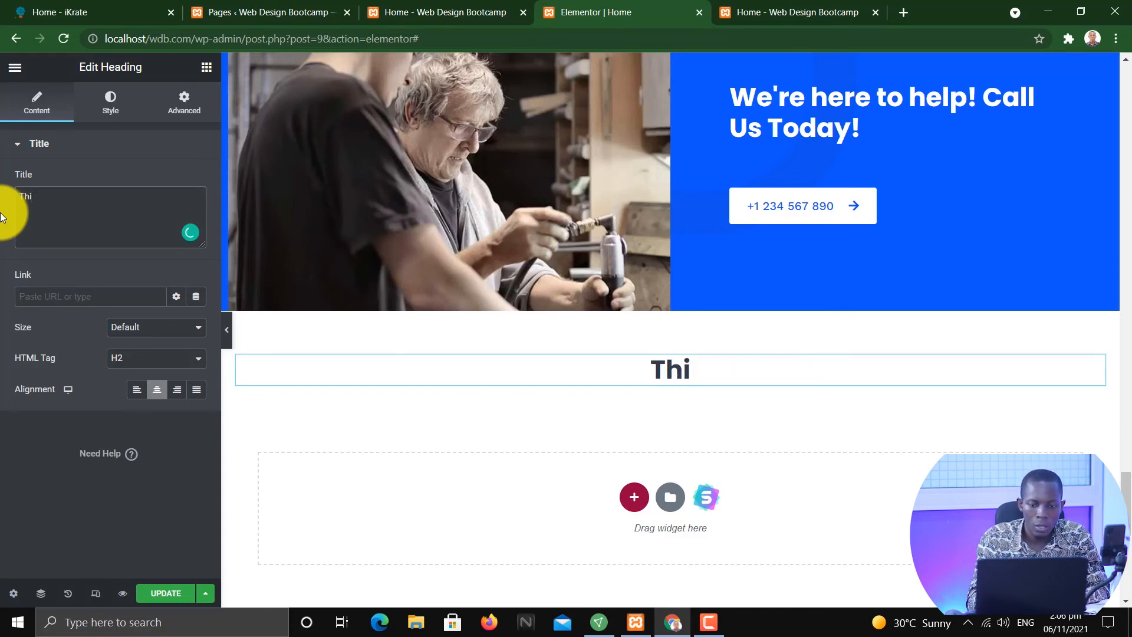
pyautogui.write('s an inner')
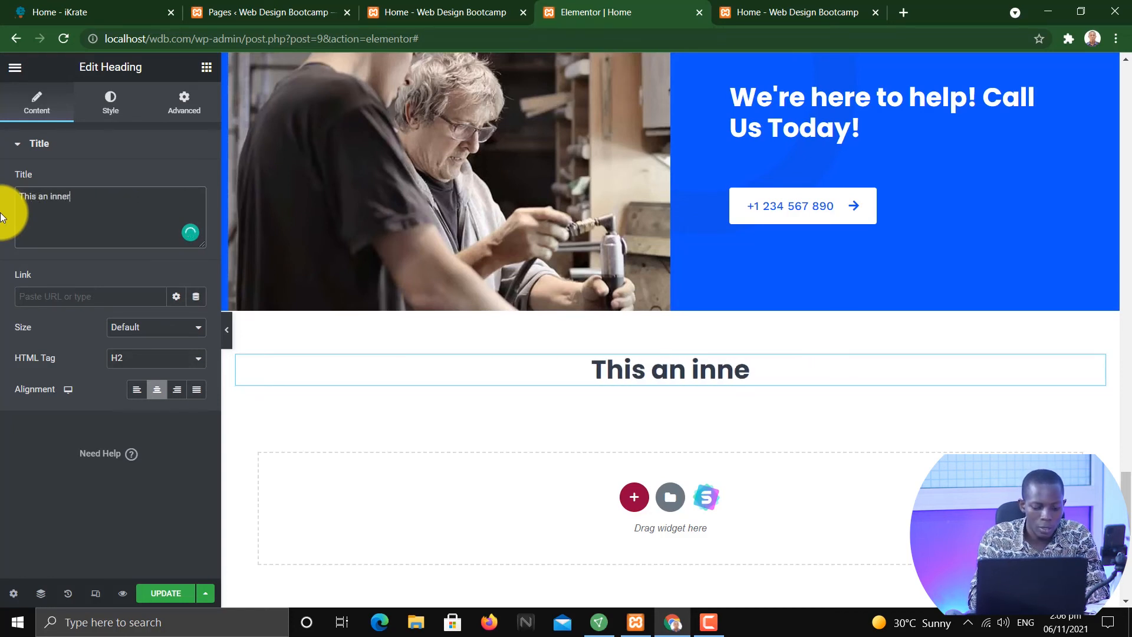
pyautogui.write(' sectio')
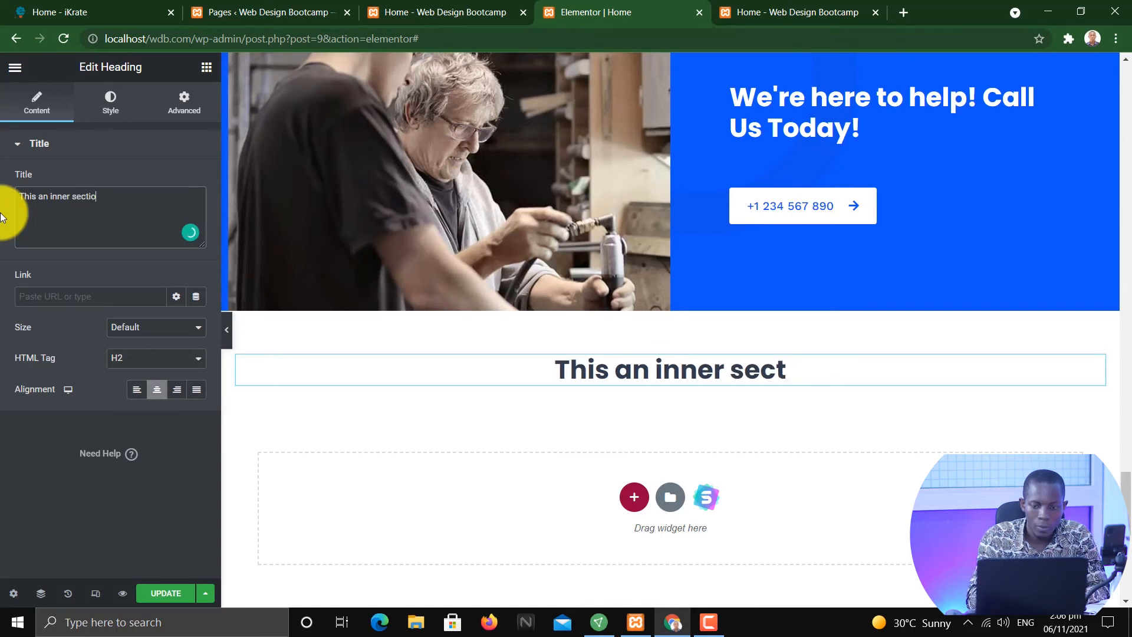
pyautogui.write('n paret')
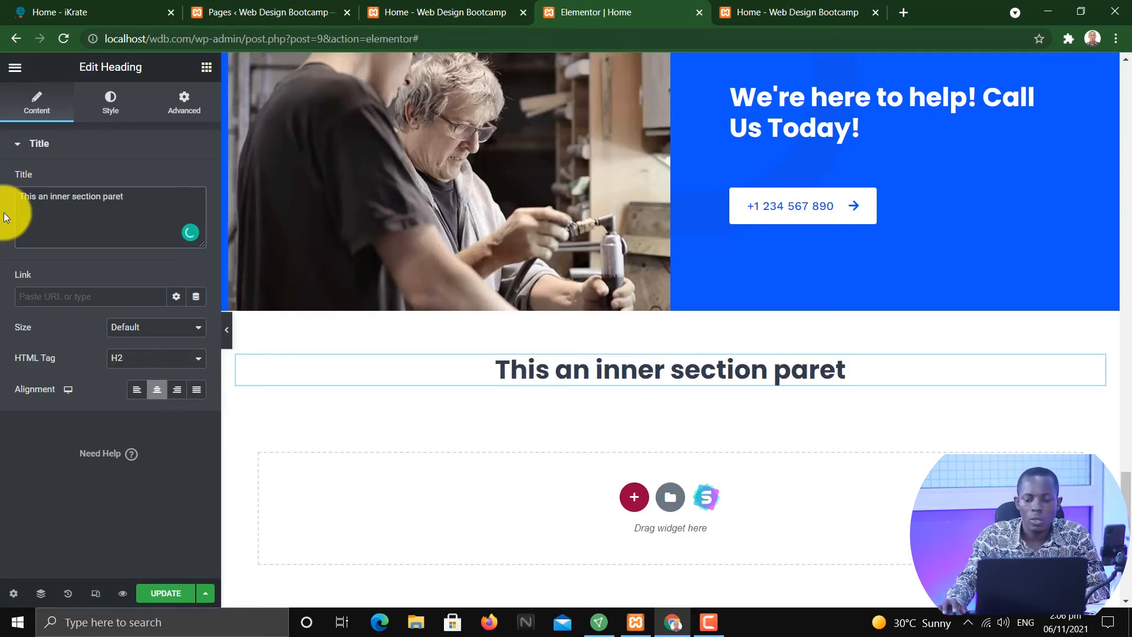
pyautogui.press('BackSpace')
pyautogui.press('BackSpace')
pyautogui.write('t')
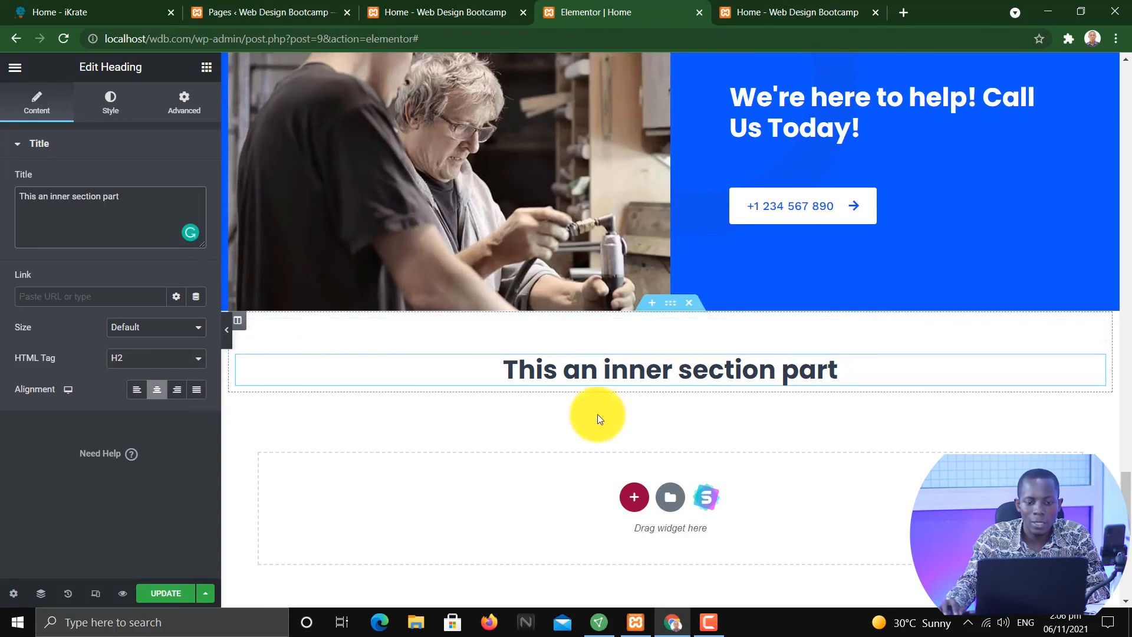
# Insert a two-column inner section below the "This an inner section part" heading.
pyautogui.click(668, 303)
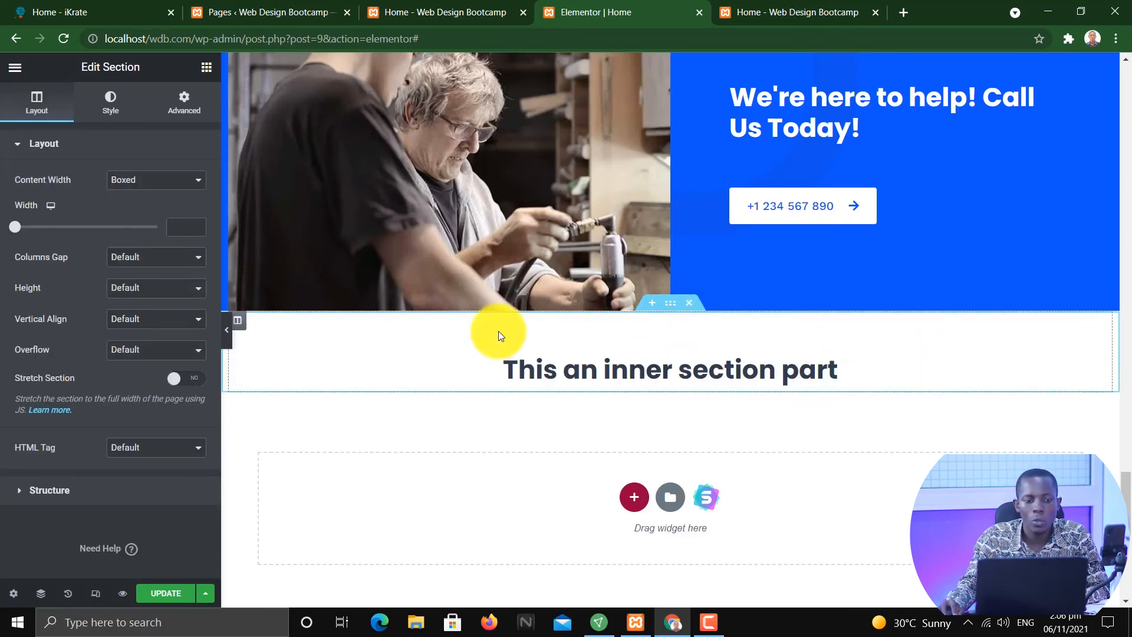
pyautogui.click(206, 66)
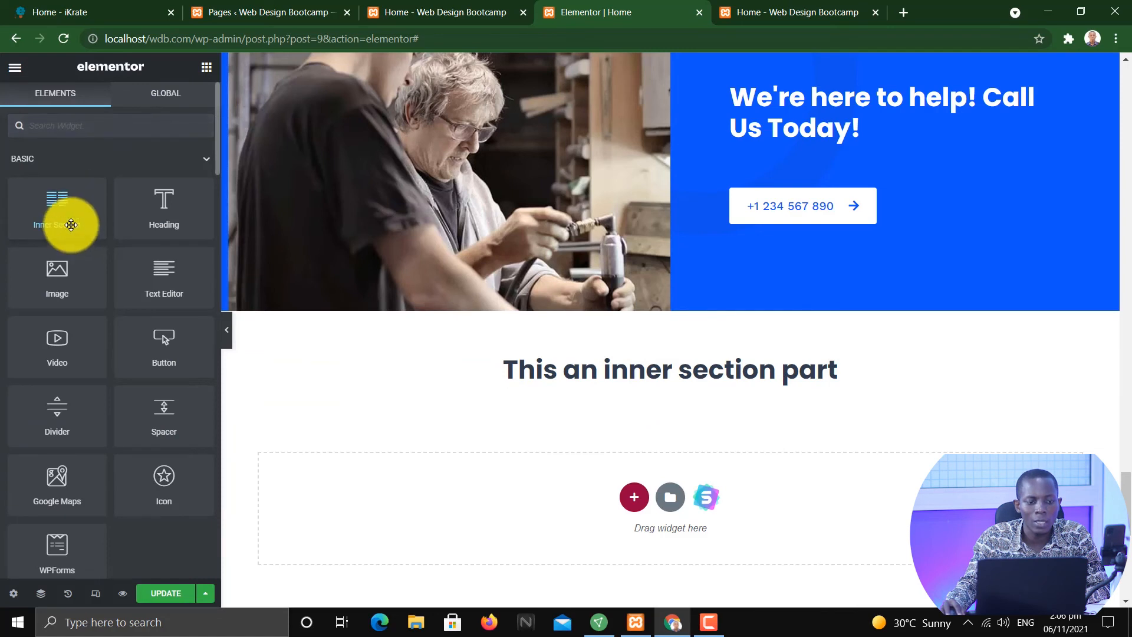
pyautogui.moveTo(65, 227); pyautogui.dragTo(645, 387)
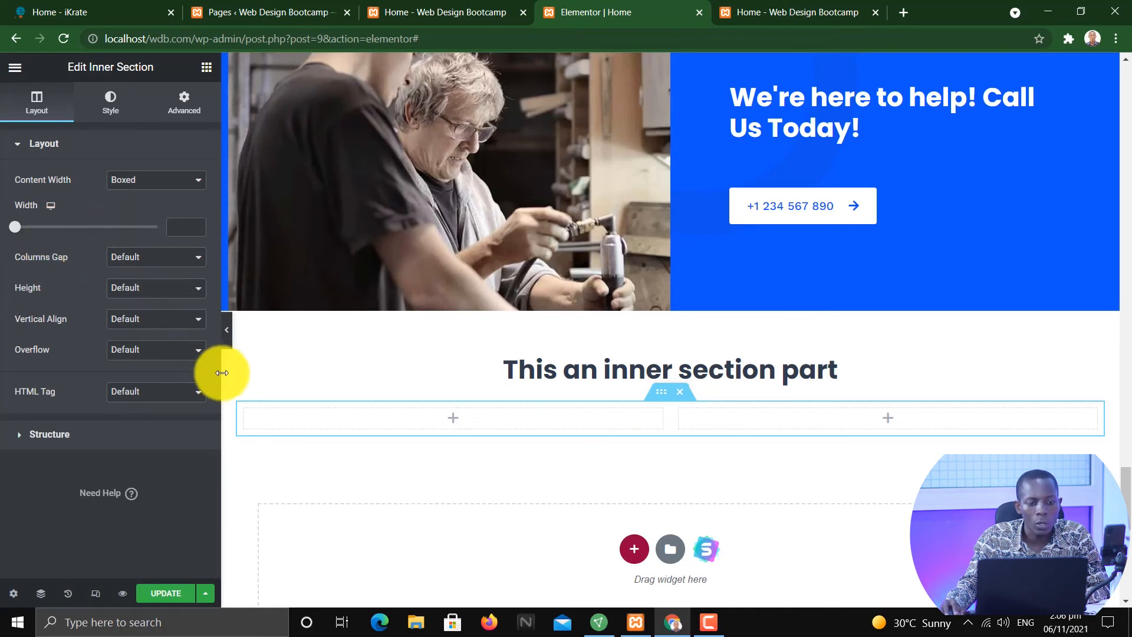
pyautogui.click(454, 420)
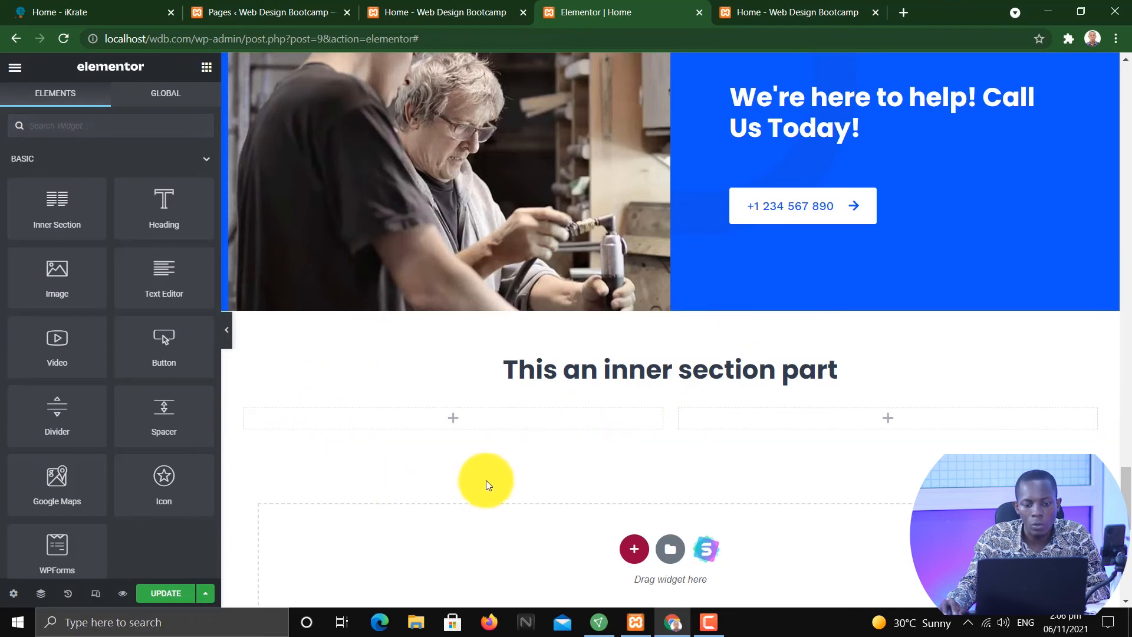
# Change the inner section's column structure to 33, 66.
pyautogui.click(672, 419)
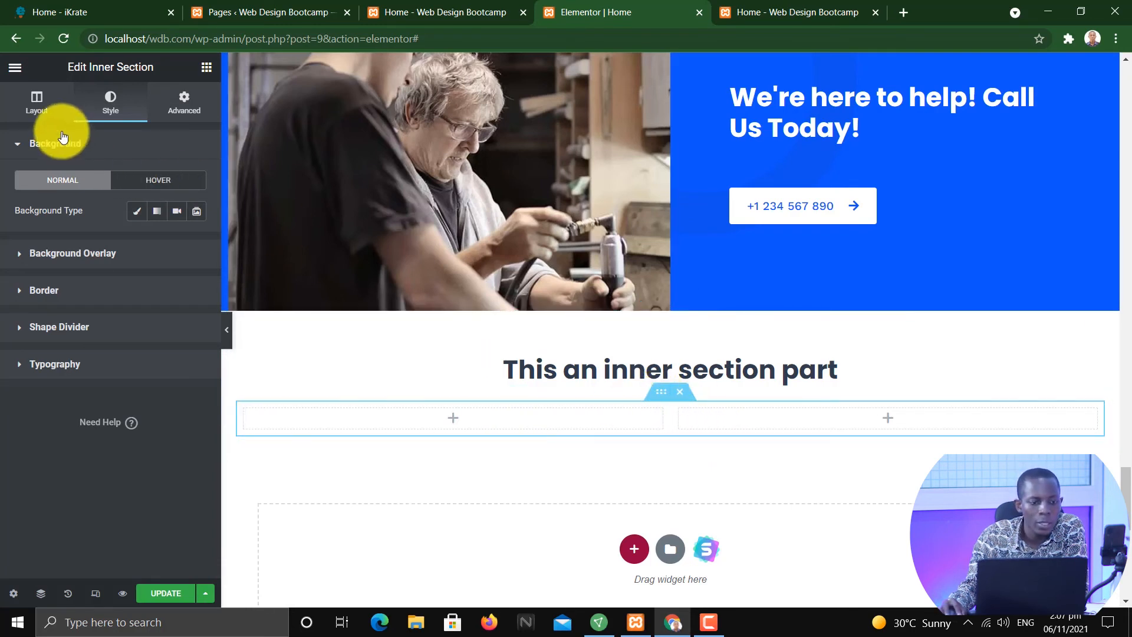
pyautogui.click(42, 112)
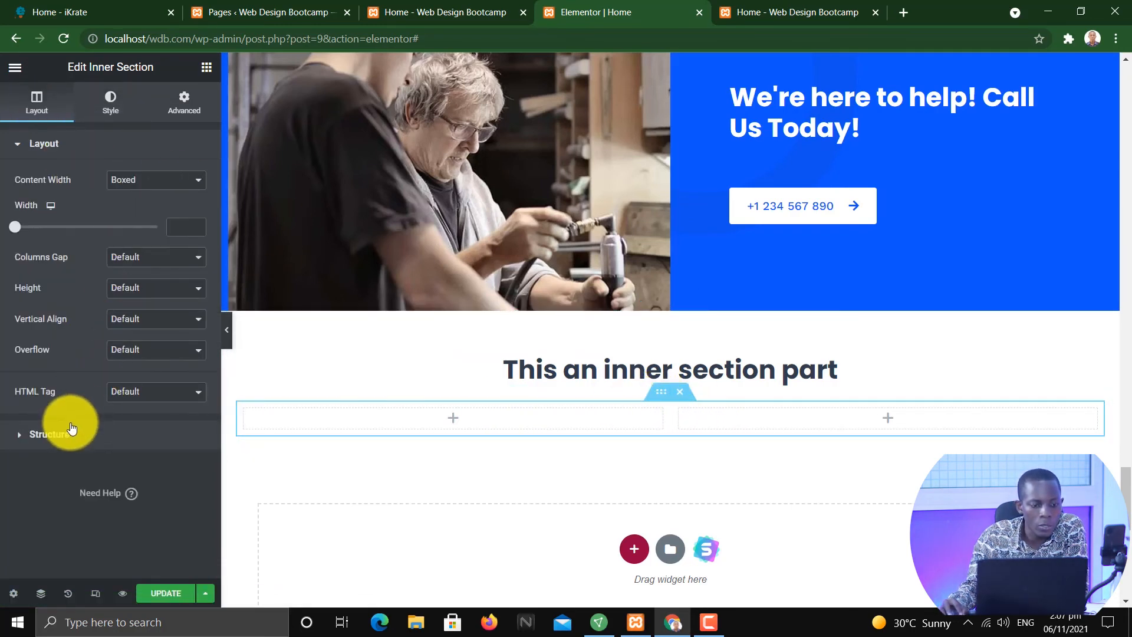
pyautogui.click(65, 435)
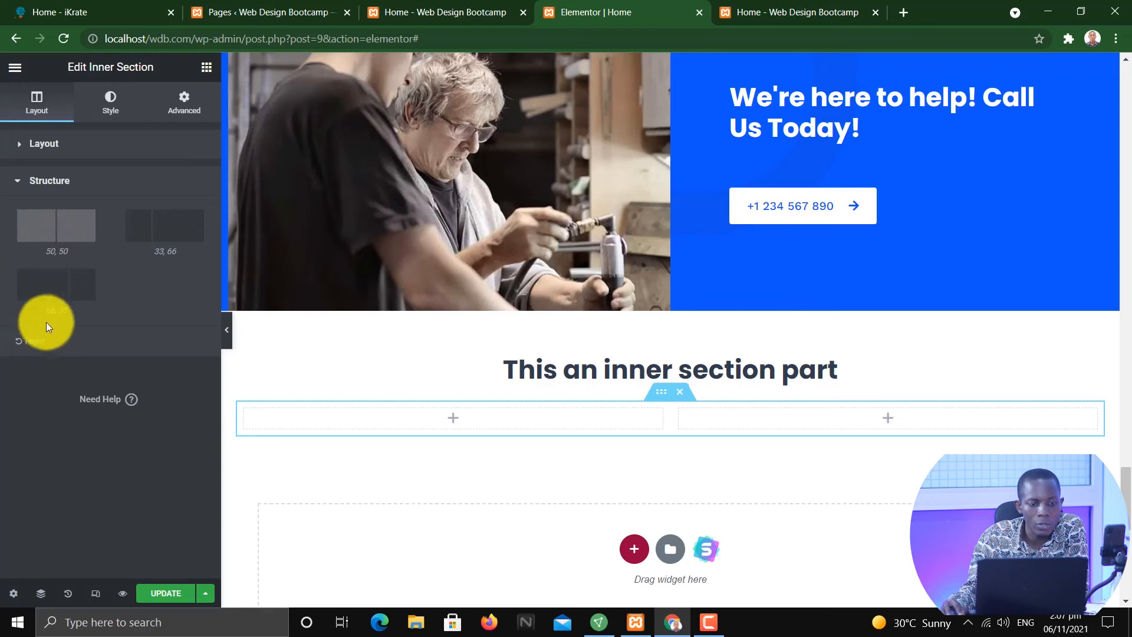
pyautogui.click(171, 232)
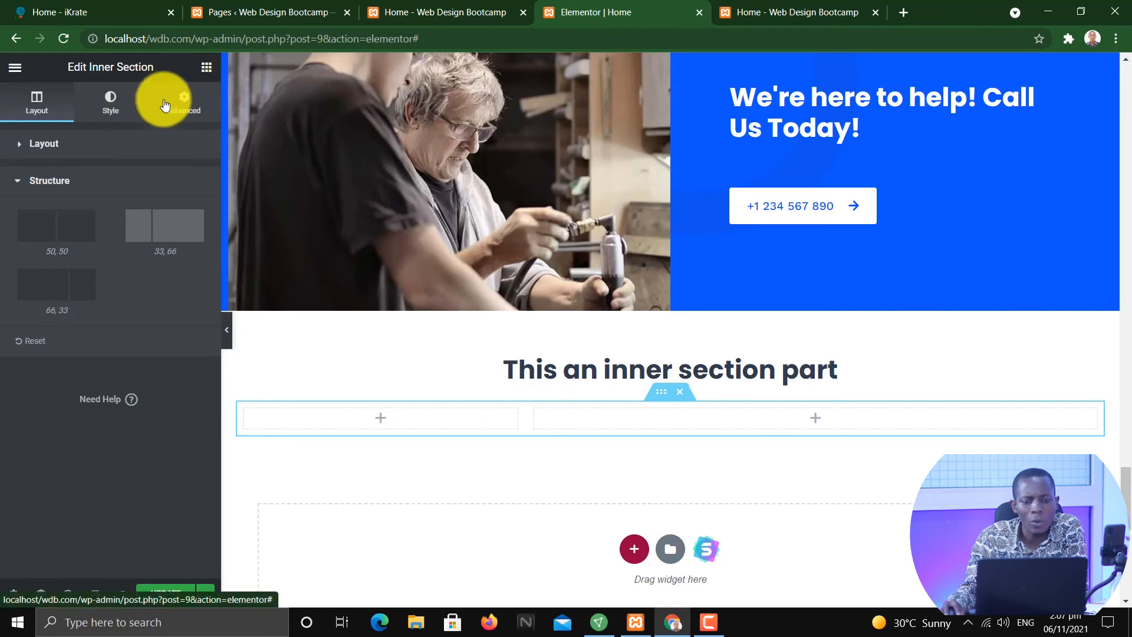
pyautogui.click(204, 69)
pyautogui.write('form')
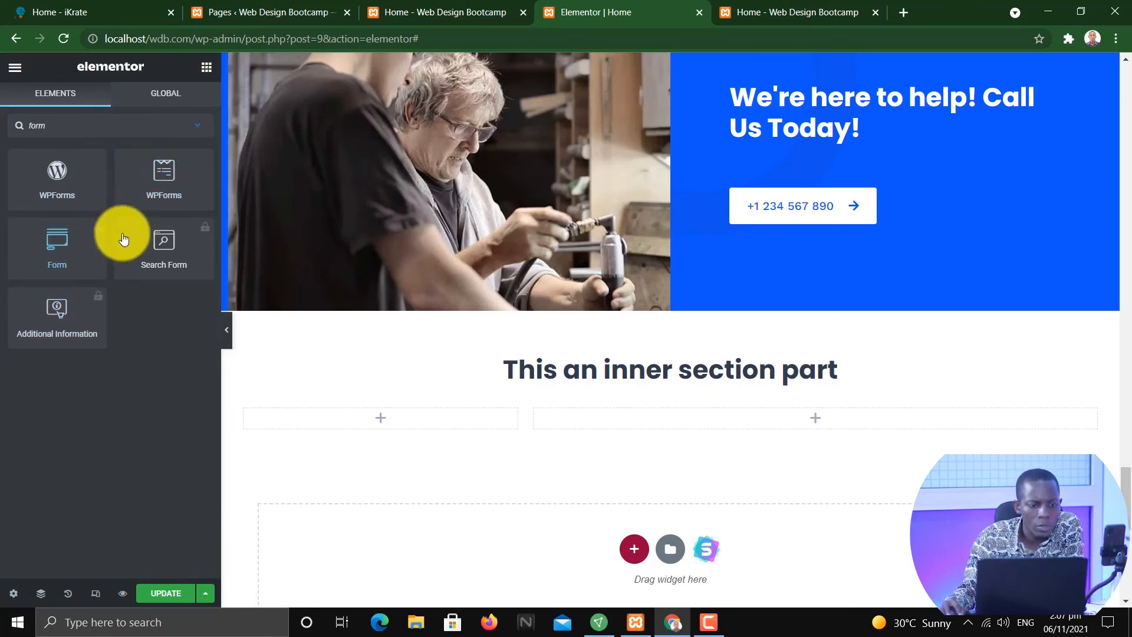
pyautogui.moveTo(157, 187); pyautogui.dragTo(877, 417)
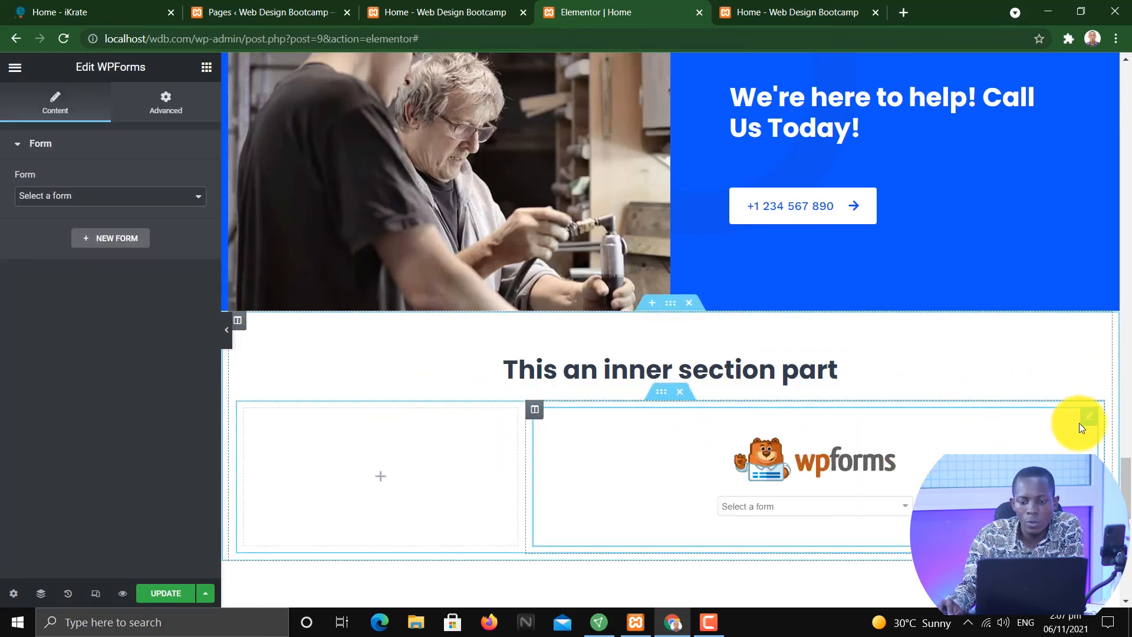
pyautogui.click(843, 507)
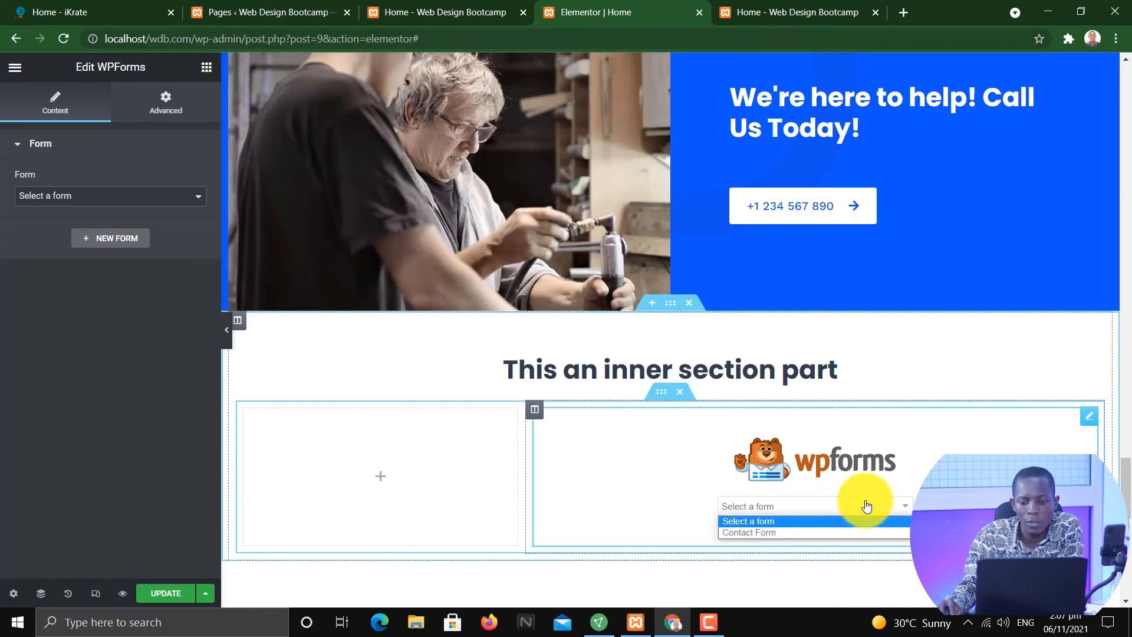
pyautogui.click(1086, 413)
pyautogui.rightClick(1087, 413)
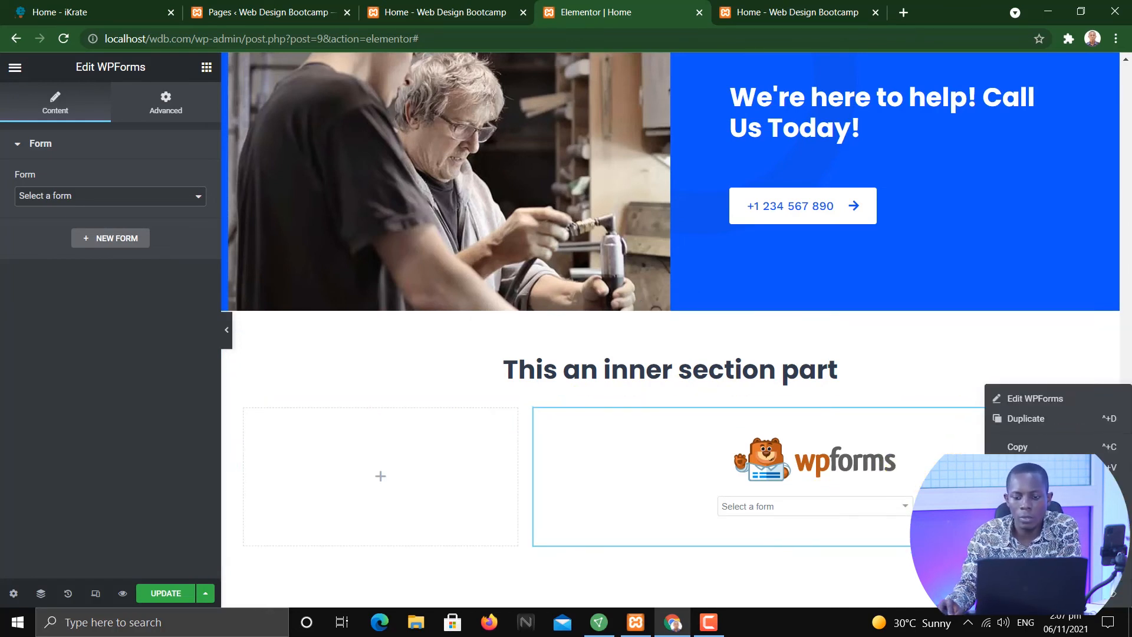
pyautogui.click(1020, 593)
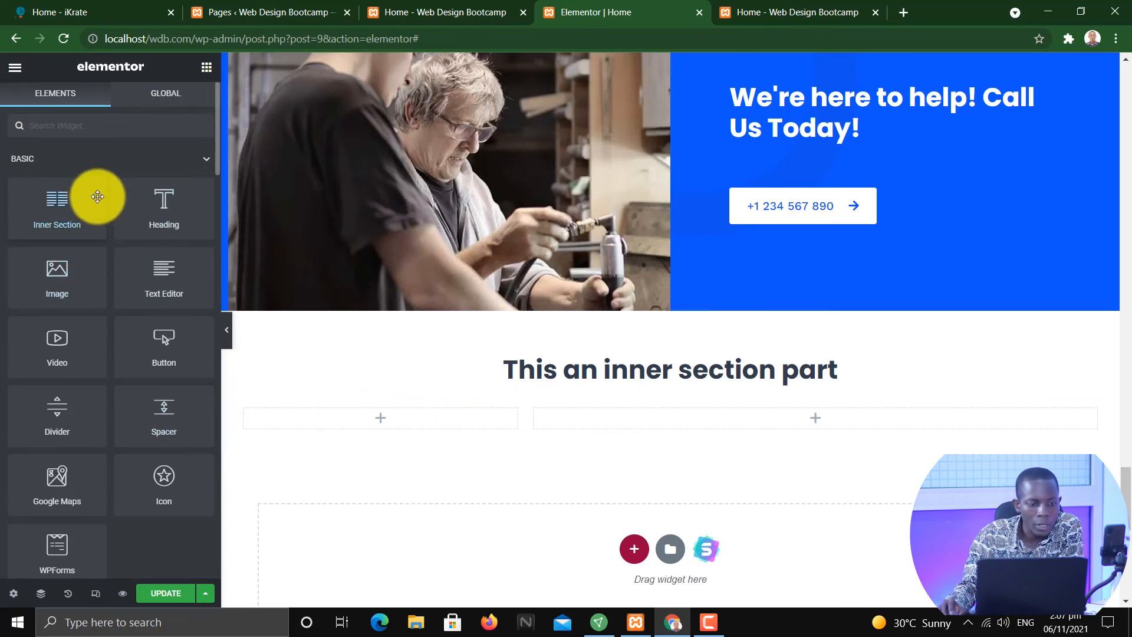
# Find the Google Maps widget and place it in the inner section's wider column.
pyautogui.write('maps')
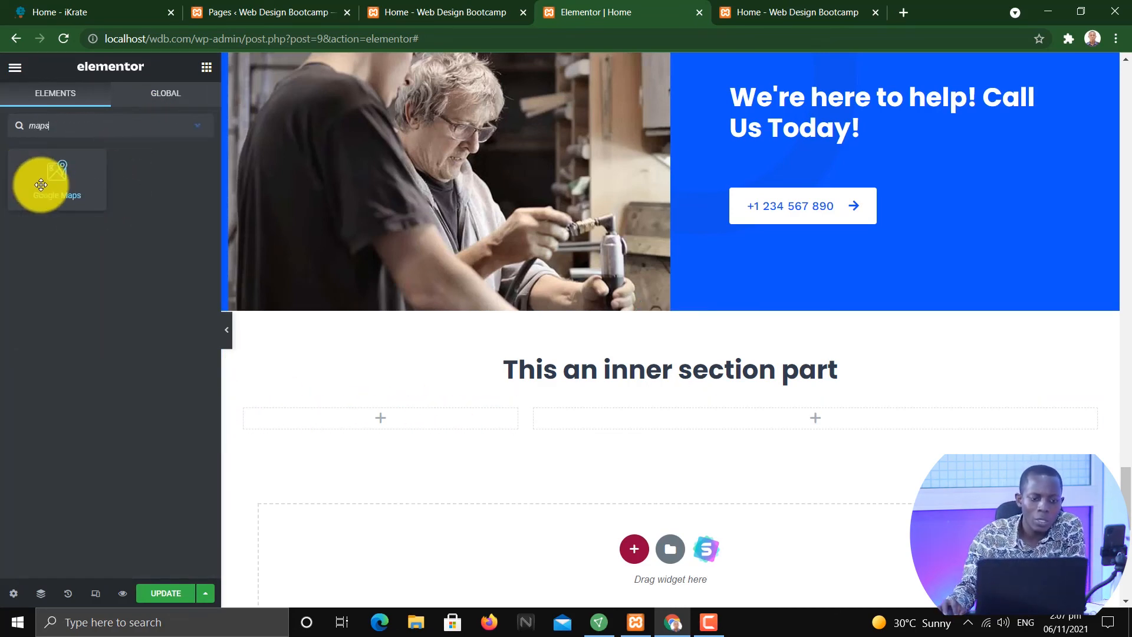
pyautogui.moveTo(40, 182); pyautogui.dragTo(736, 429)
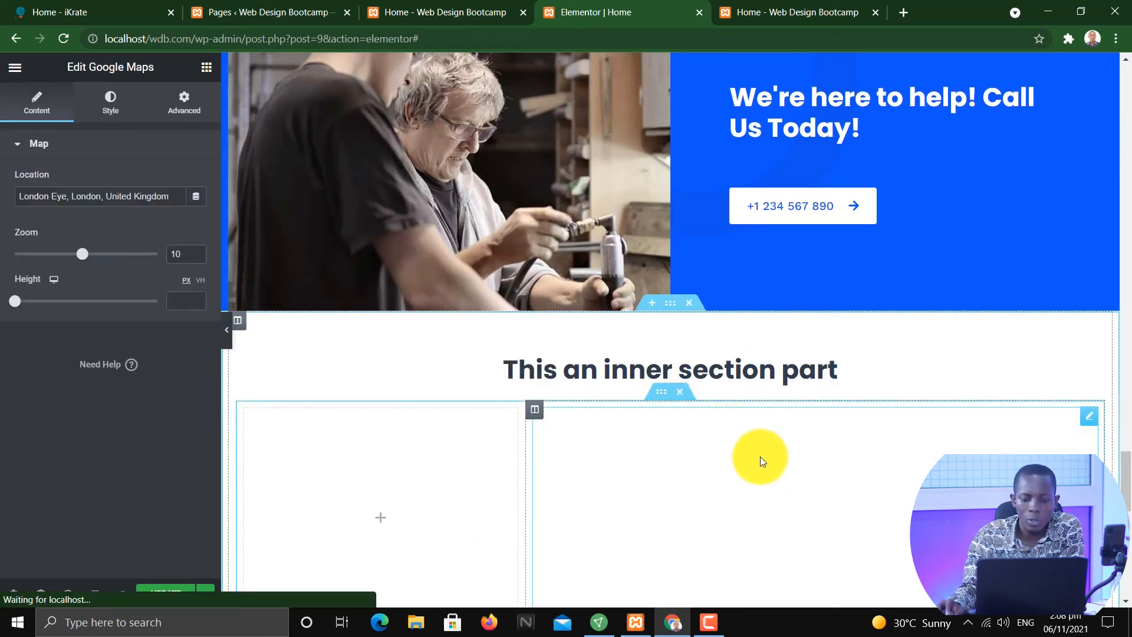
pyautogui.scroll(-1, 596, 483)
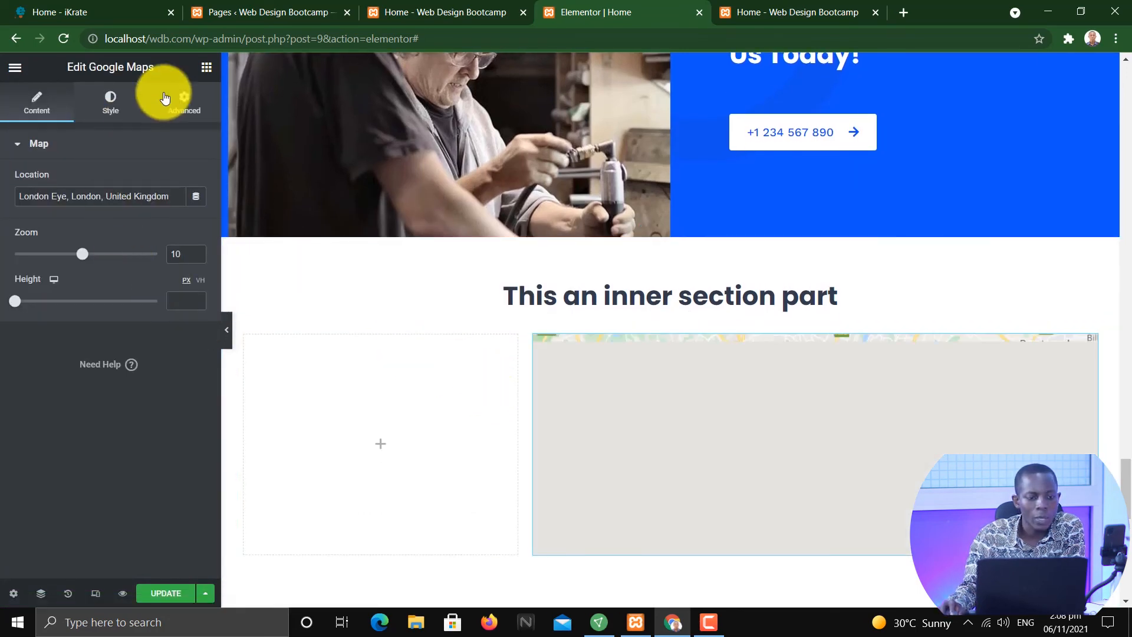
pyautogui.click(208, 69)
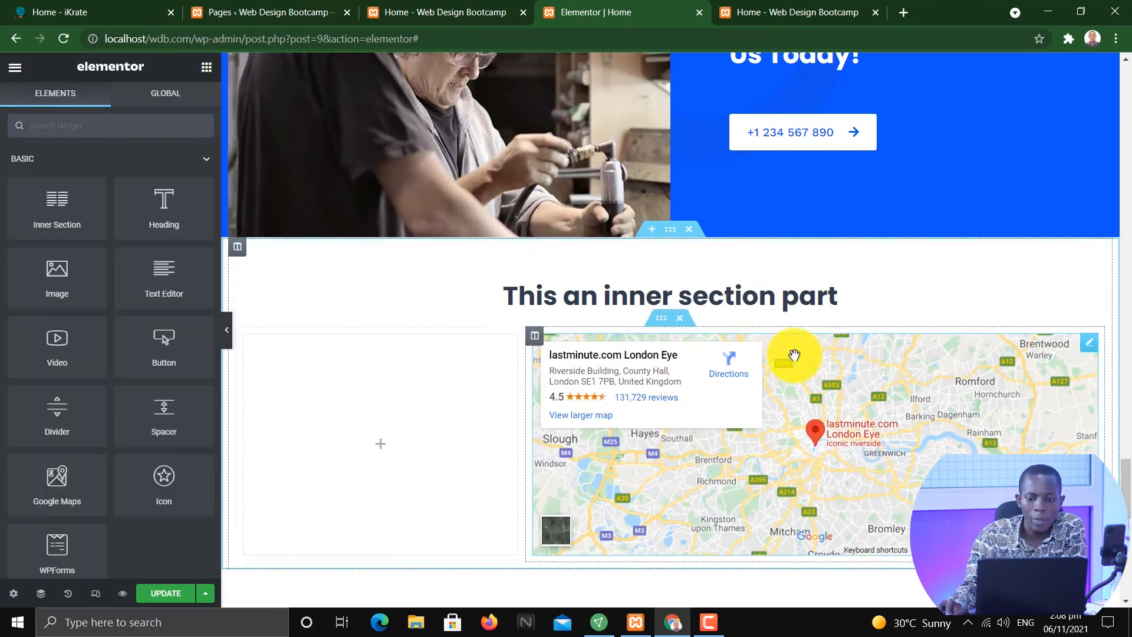
# Set the map's height to 373 px and its zoom to 14.
pyautogui.click(1090, 350)
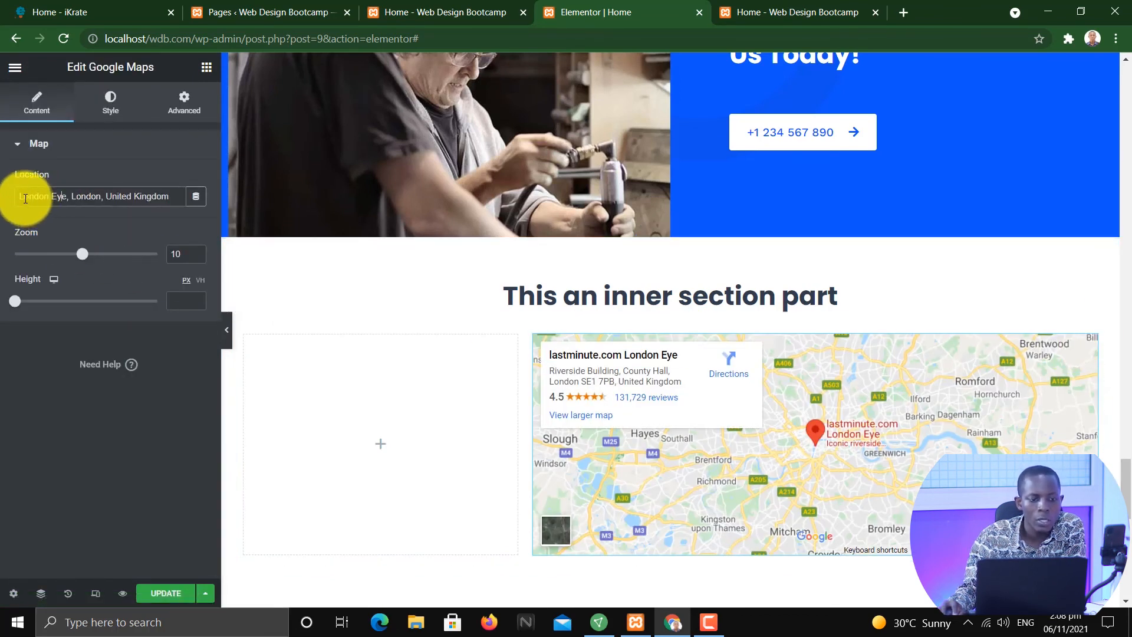
pyautogui.moveTo(23, 198); pyautogui.dragTo(171, 202)
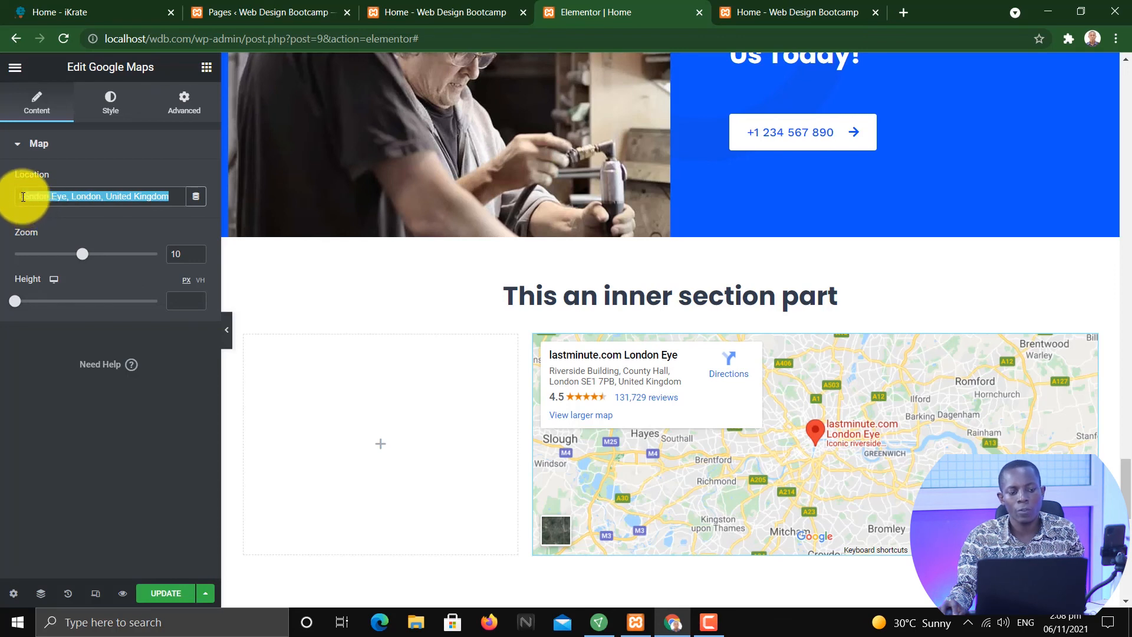
pyautogui.moveTo(31, 194); pyautogui.dragTo(176, 196)
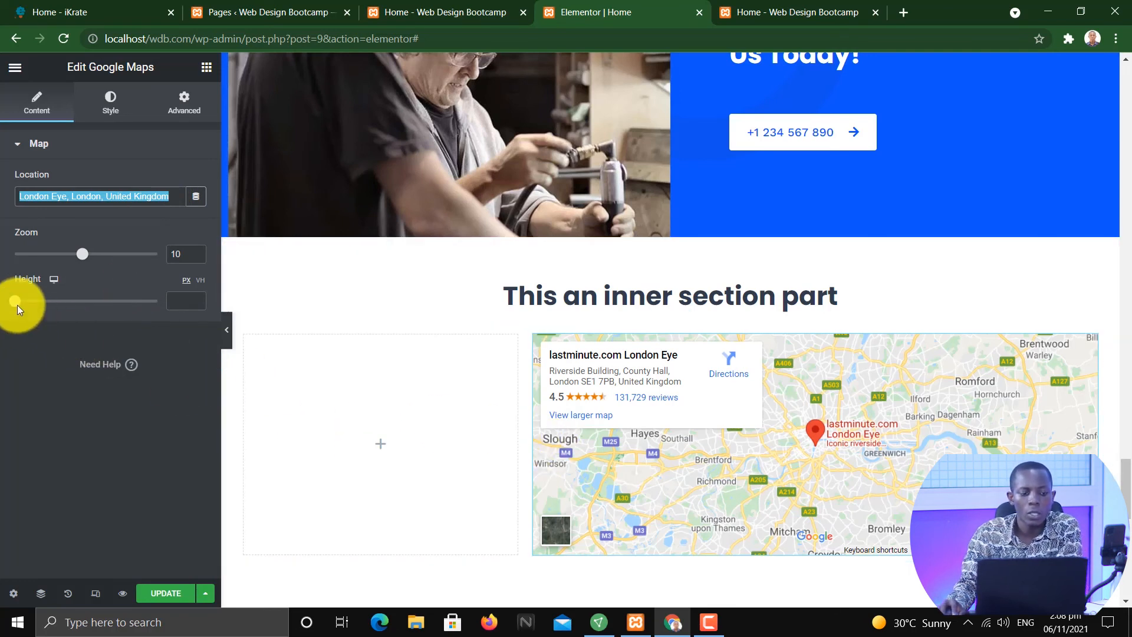
pyautogui.moveTo(21, 305); pyautogui.dragTo(116, 263)
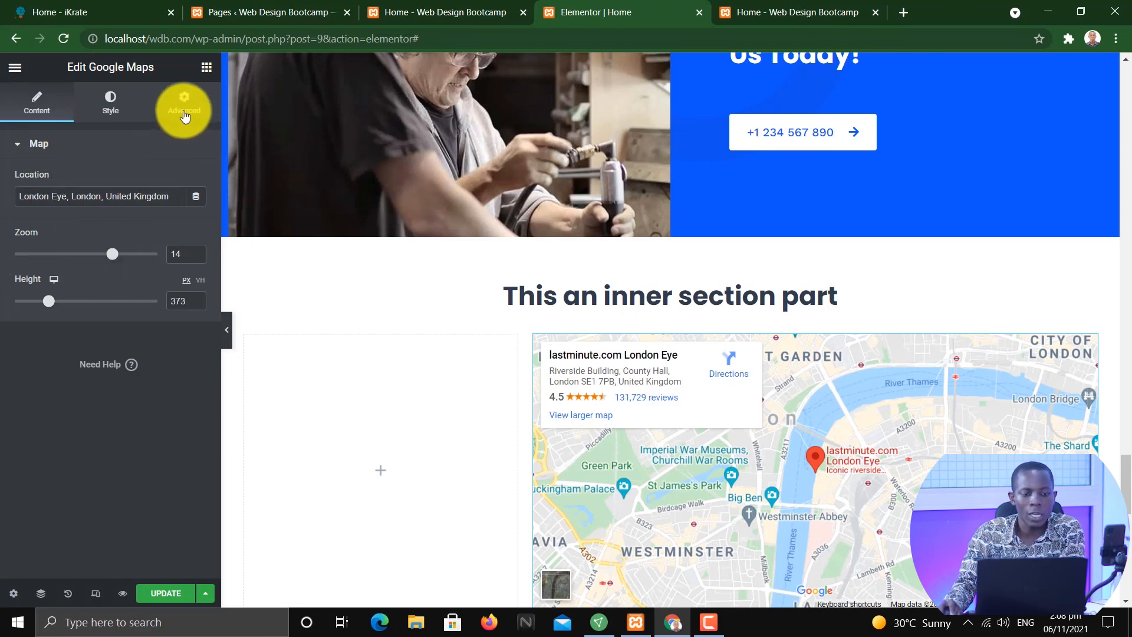
# Add a heading reading "Our Location" to the inner section's narrow column beside the map.
pyautogui.click(207, 68)
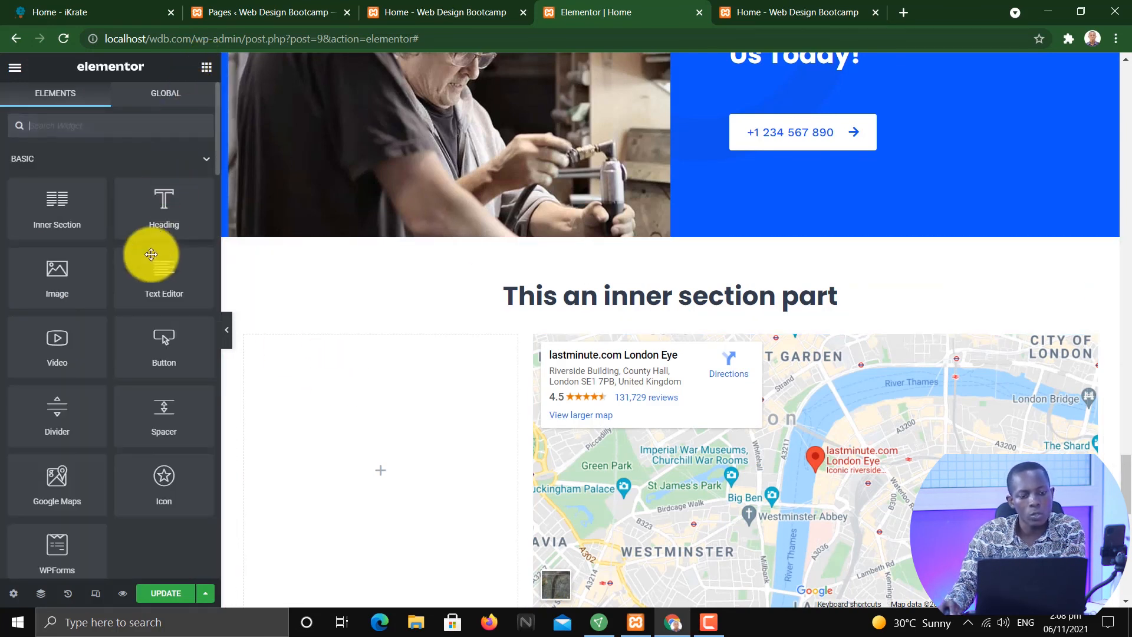
pyautogui.moveTo(166, 208); pyautogui.dragTo(345, 371)
pyautogui.moveTo(156, 203); pyautogui.dragTo(0, 232)
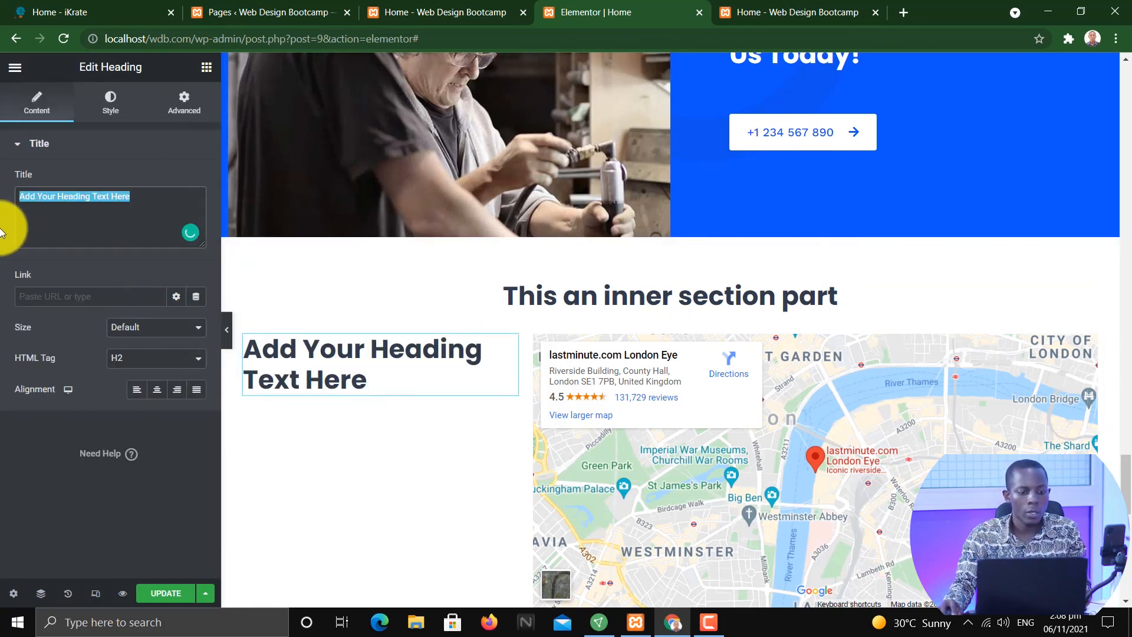
pyautogui.write('Our Location')
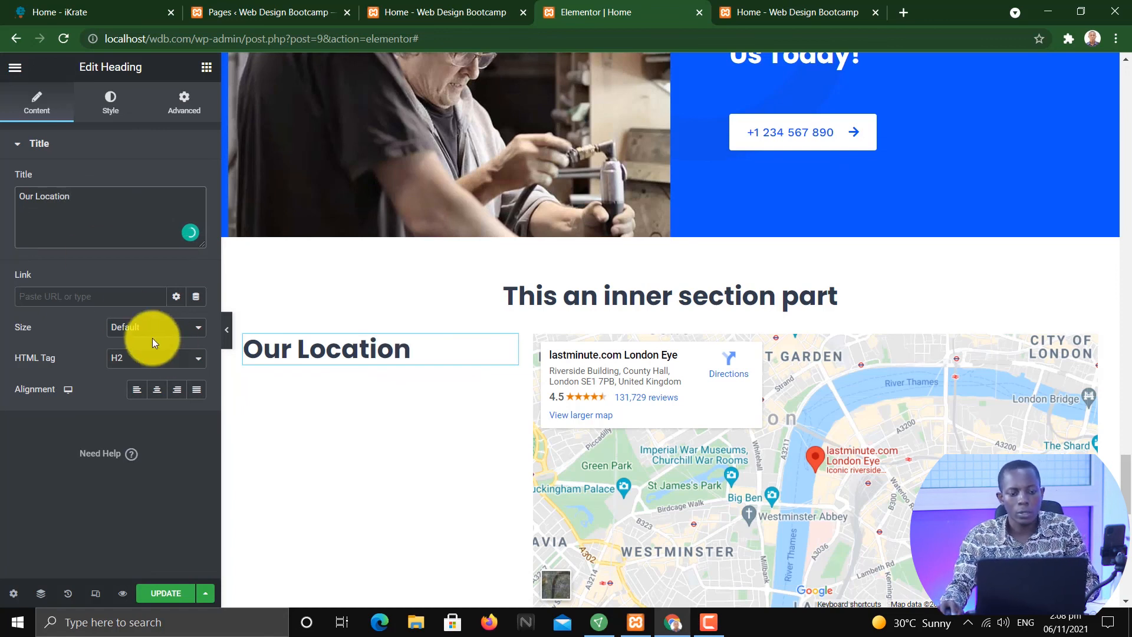
# Add a text block below the "Our Location" heading and replace its placeholder text with the business's area and P.O. box.
pyautogui.click(207, 69)
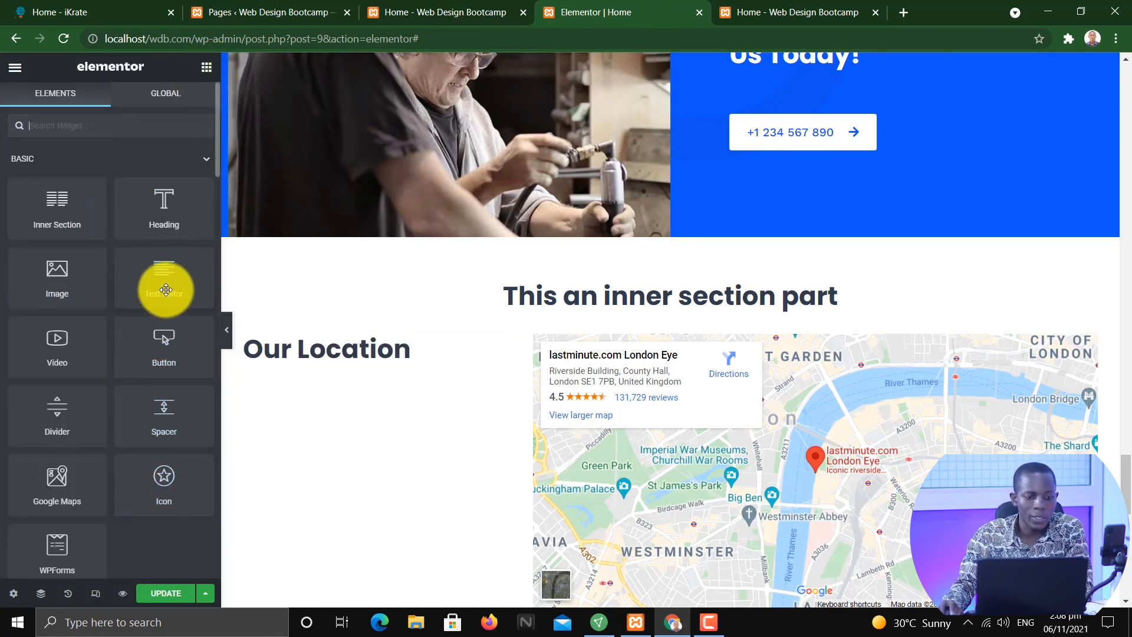
pyautogui.moveTo(168, 280); pyautogui.dragTo(374, 359)
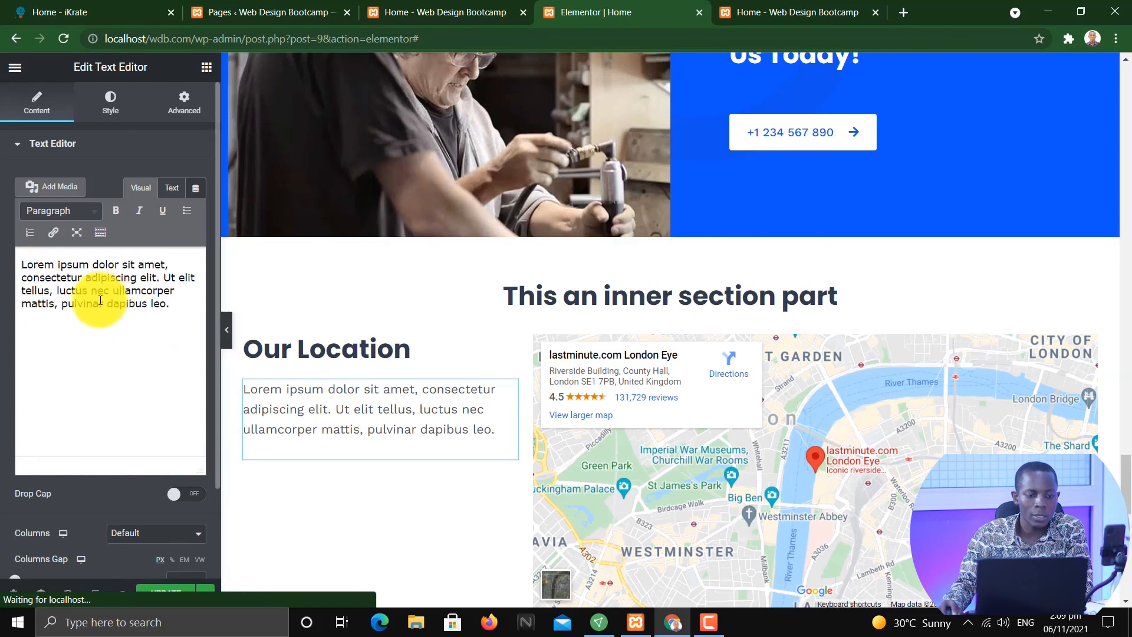
pyautogui.moveTo(196, 348); pyautogui.dragTo(13, 272)
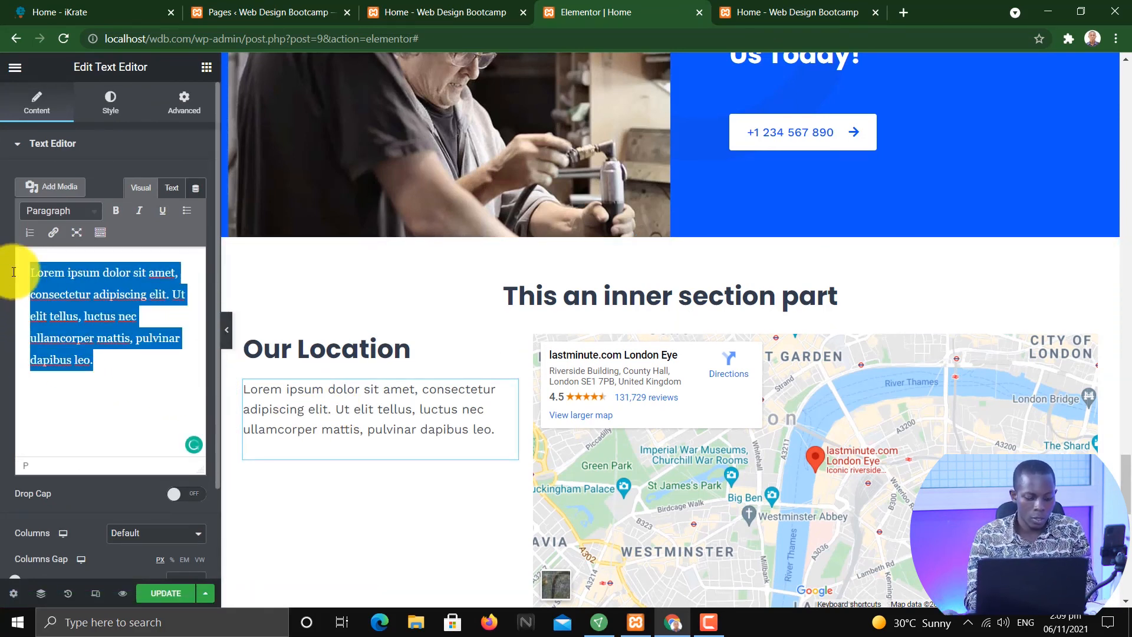
pyautogui.write('Accra central')
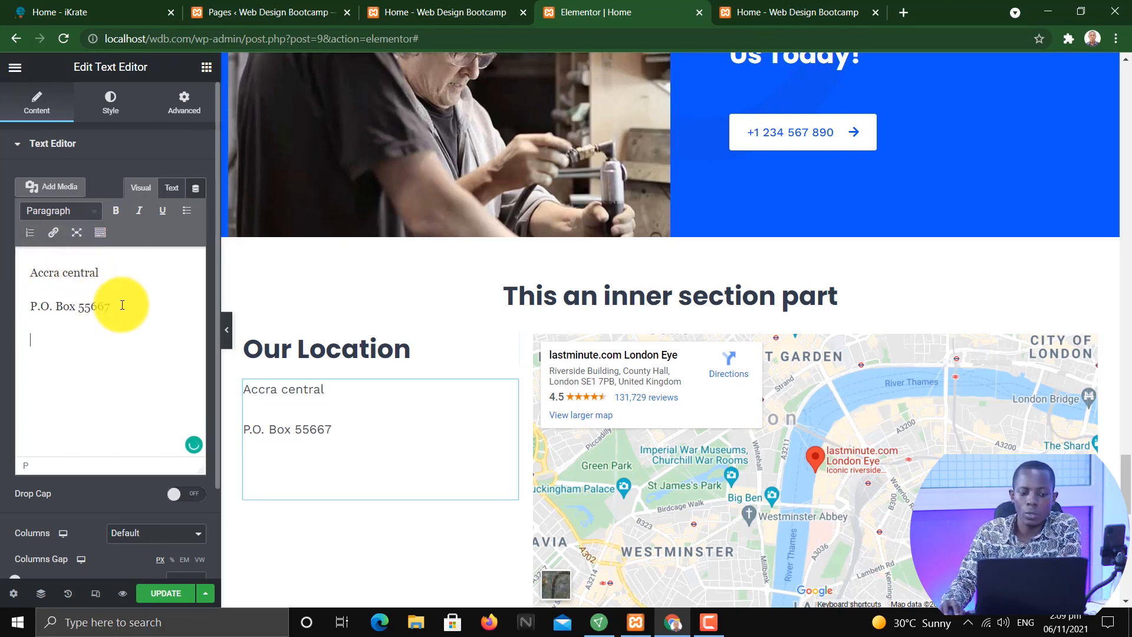
# Preview the location section and footer at full page width, return to editing, and save the page.
pyautogui.click(231, 341)
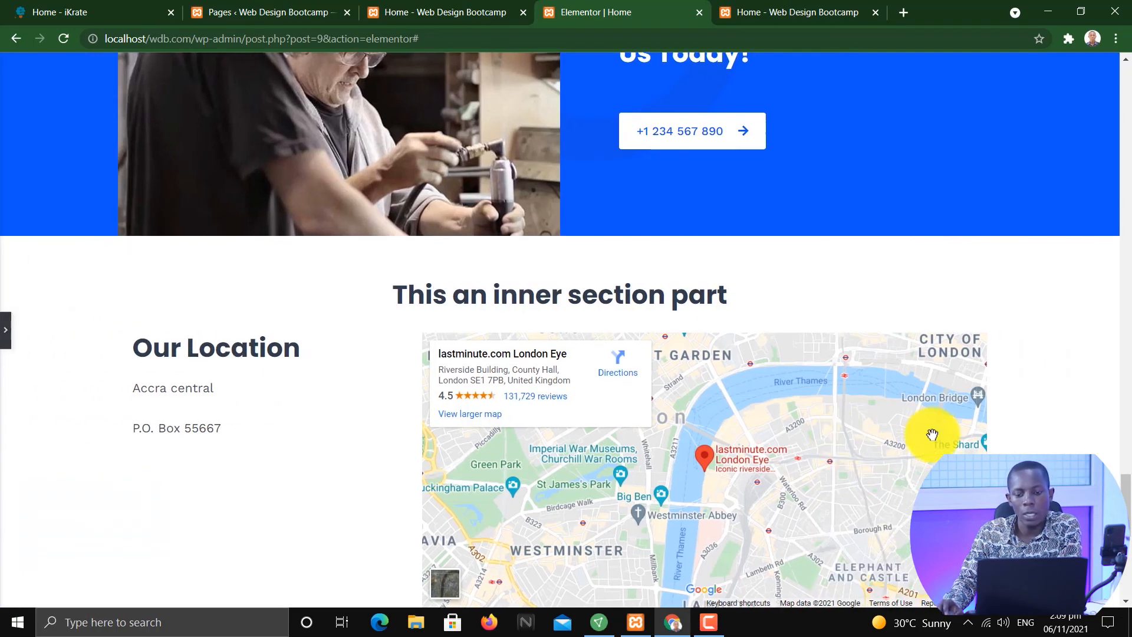
pyautogui.scroll(-5, 933, 434)
pyautogui.scroll(4, 930, 435)
pyautogui.scroll(-6, 930, 435)
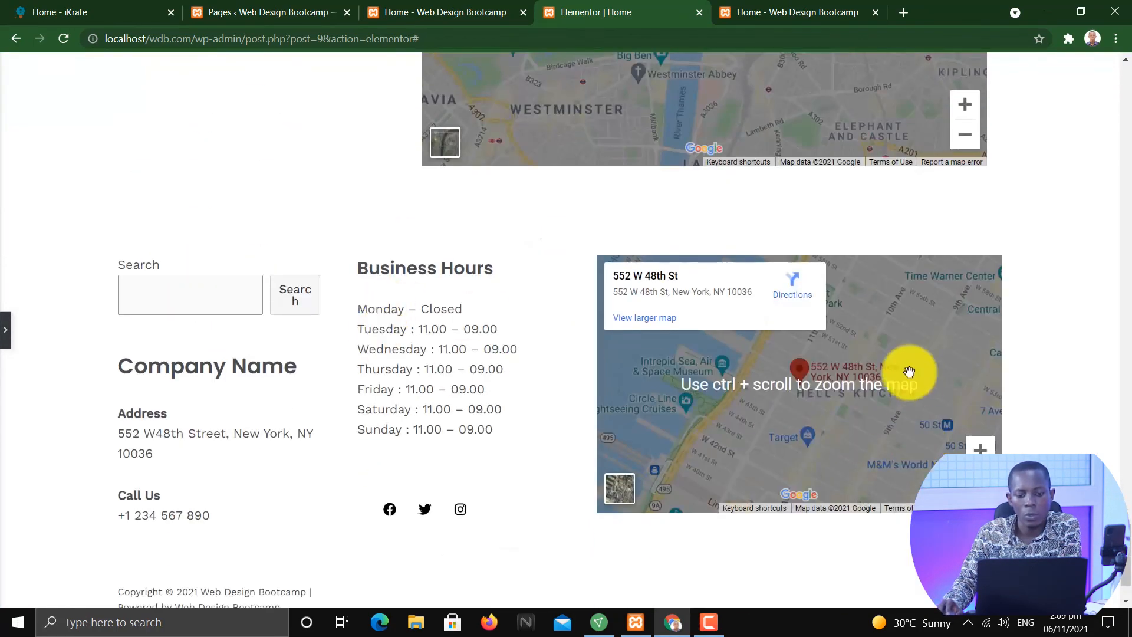
pyautogui.click(5, 330)
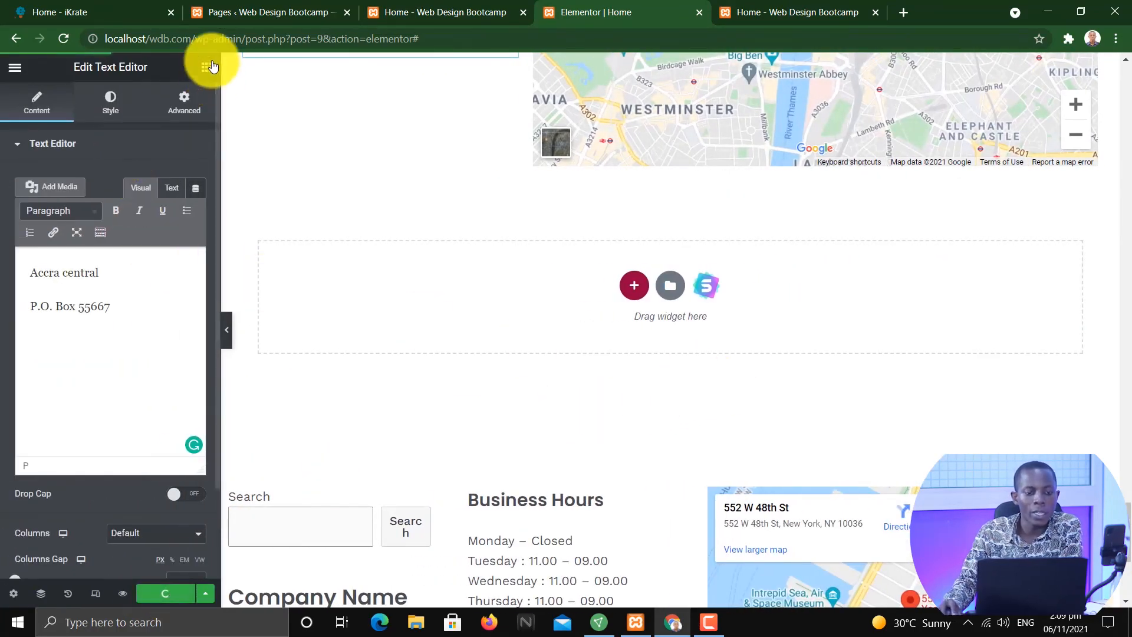
# Find the Button widget and place it directly below the inner section containing the location text and map.
pyautogui.click(206, 69)
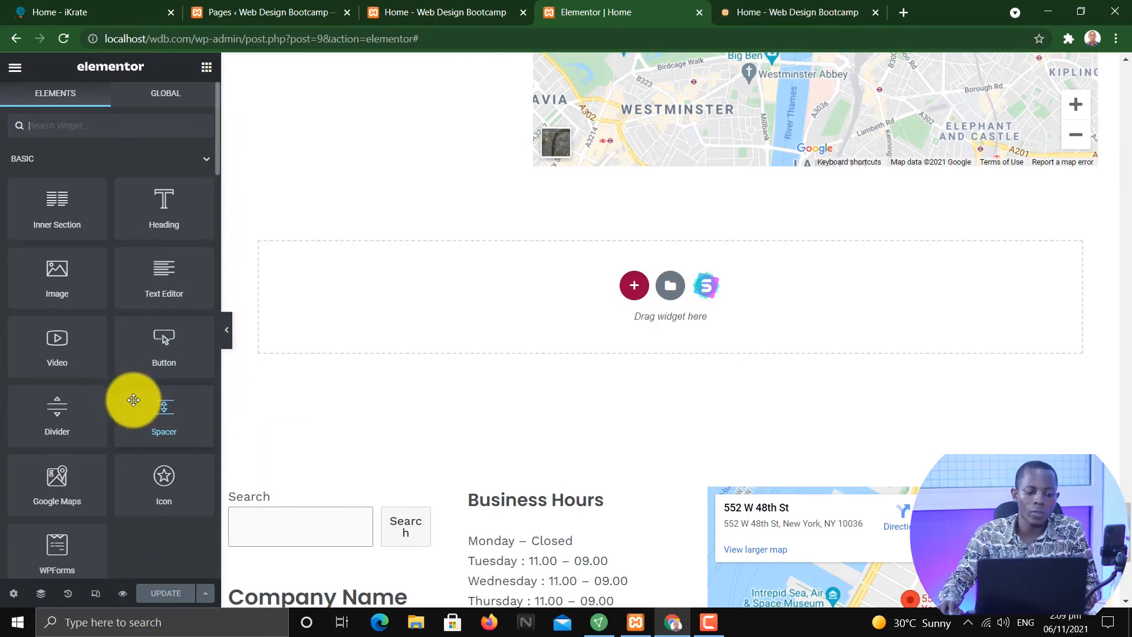
pyautogui.scroll(-5, 132, 400)
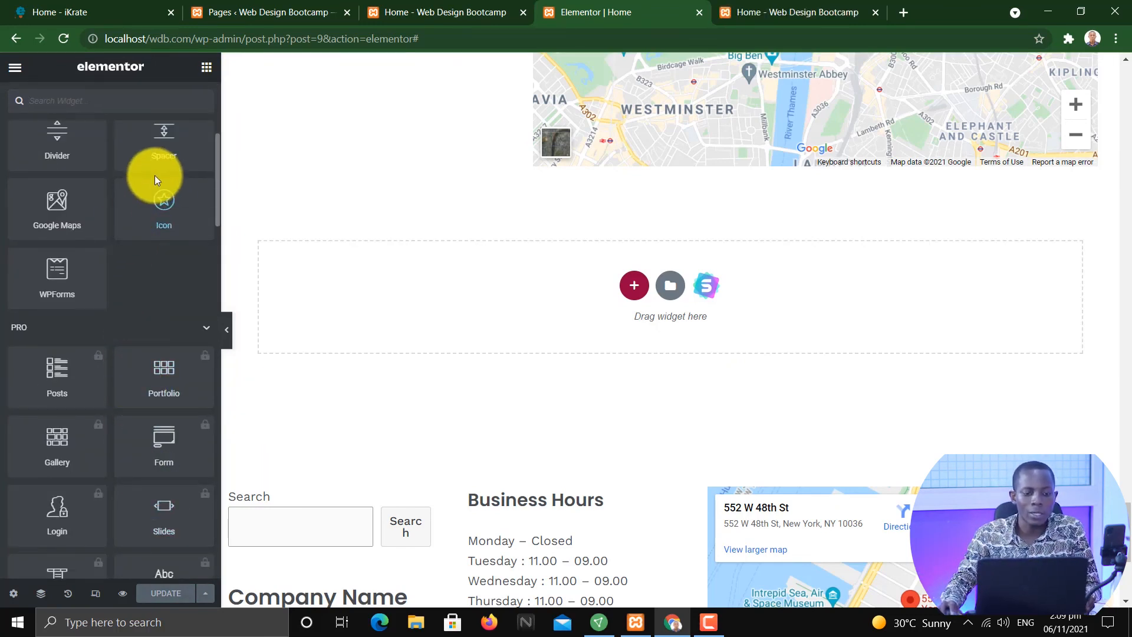
pyautogui.scroll(3, 156, 189)
pyautogui.moveTo(194, 284); pyautogui.dragTo(391, 156)
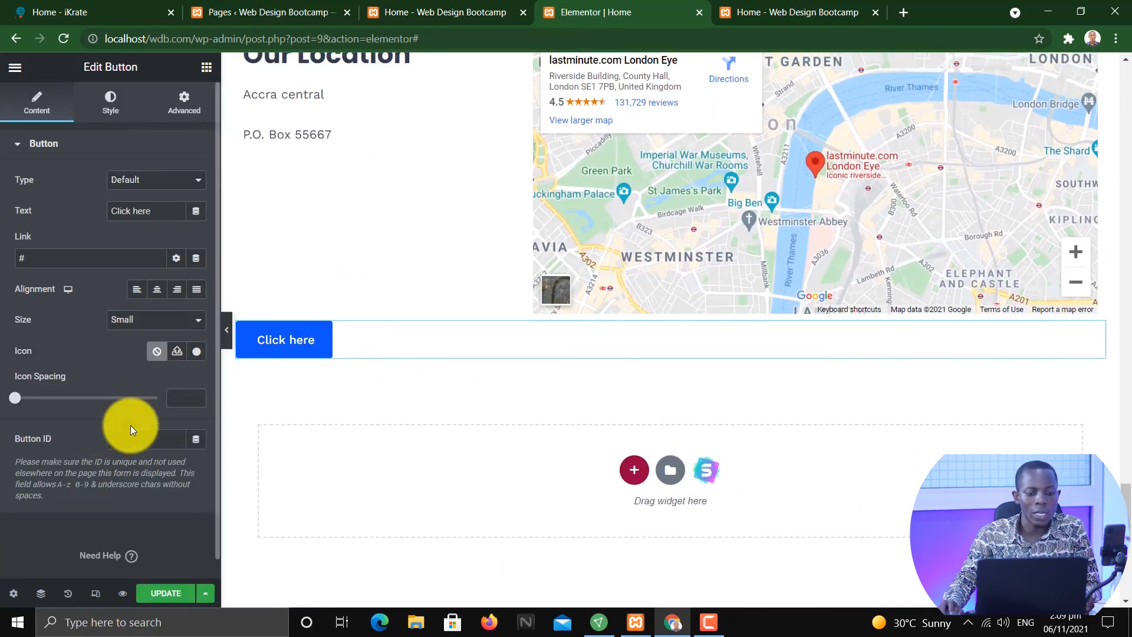
pyautogui.click(206, 68)
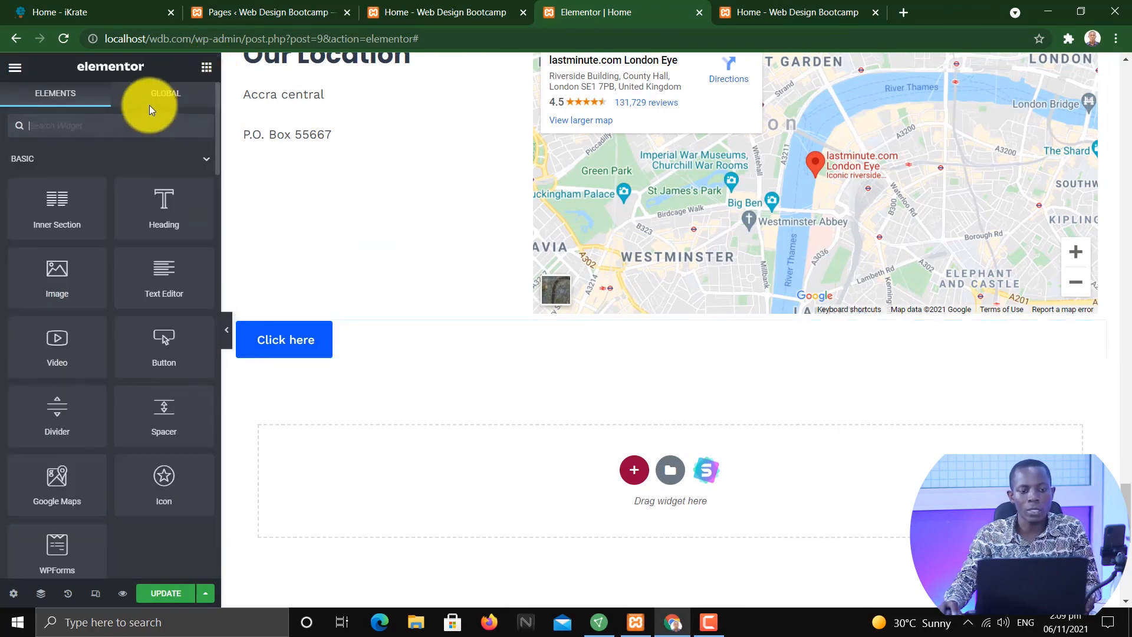